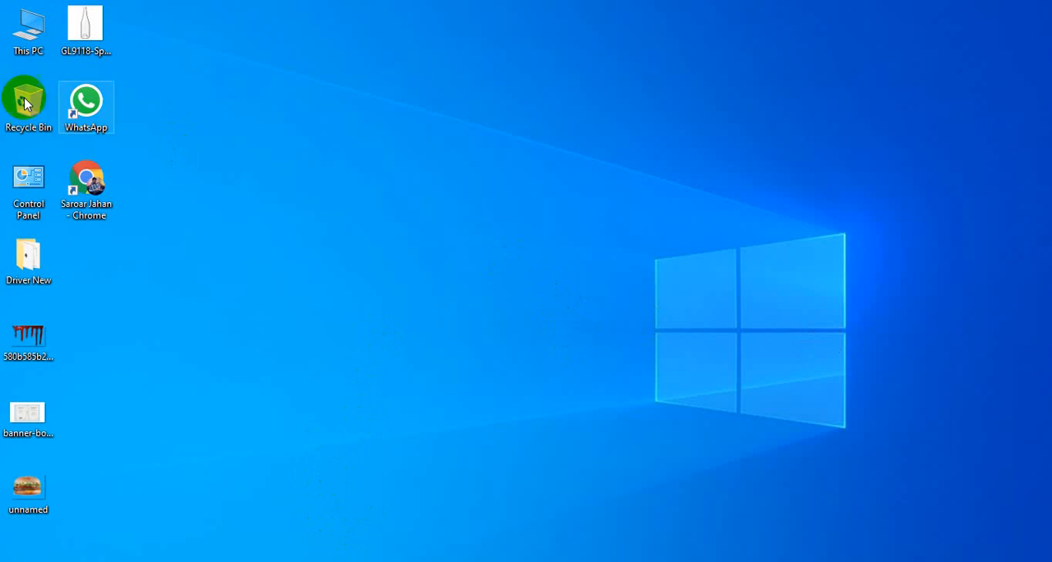
Open the Recomanded Software folder on Local Disk (D:).
{"action": "double_click", "coordinate": [28, 32]}
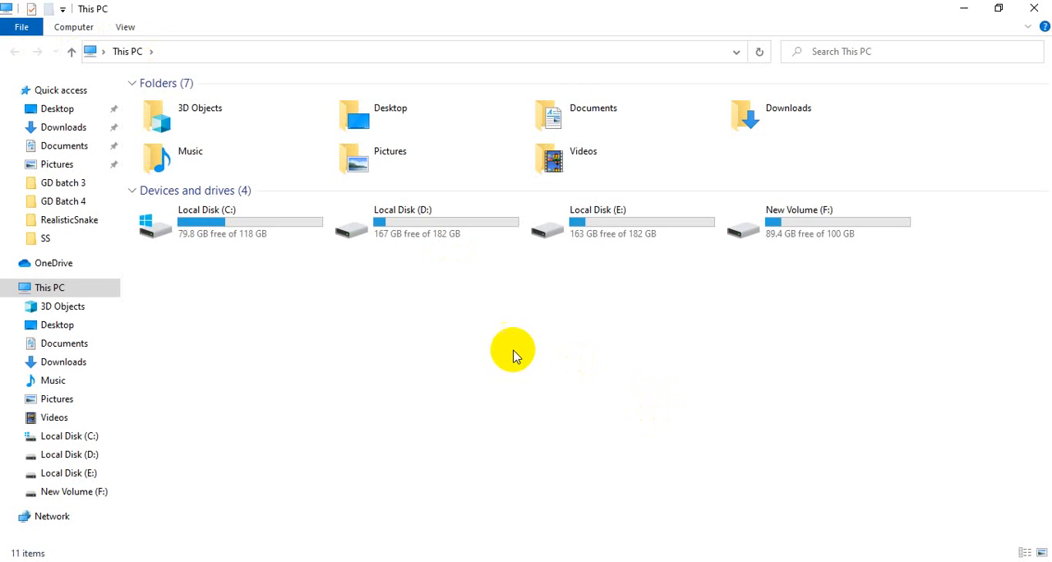
{"action": "double_click", "coordinate": [394, 217]}
{"action": "left_click", "coordinate": [241, 105]}
{"action": "double_click", "coordinate": [240, 105]}
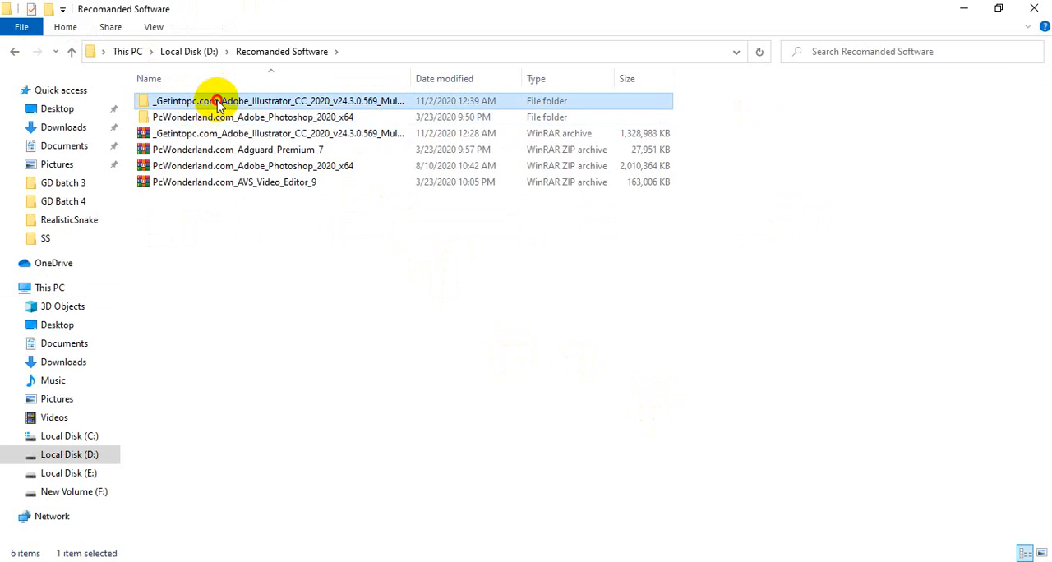
Open the extracted Adobe_Illustrator_CC_2020_v24.3.0.569_Multilingualx64 installer folder and select its packages and resources folders.
{"action": "double_click", "coordinate": [218, 105]}
{"action": "left_click", "coordinate": [73, 52]}
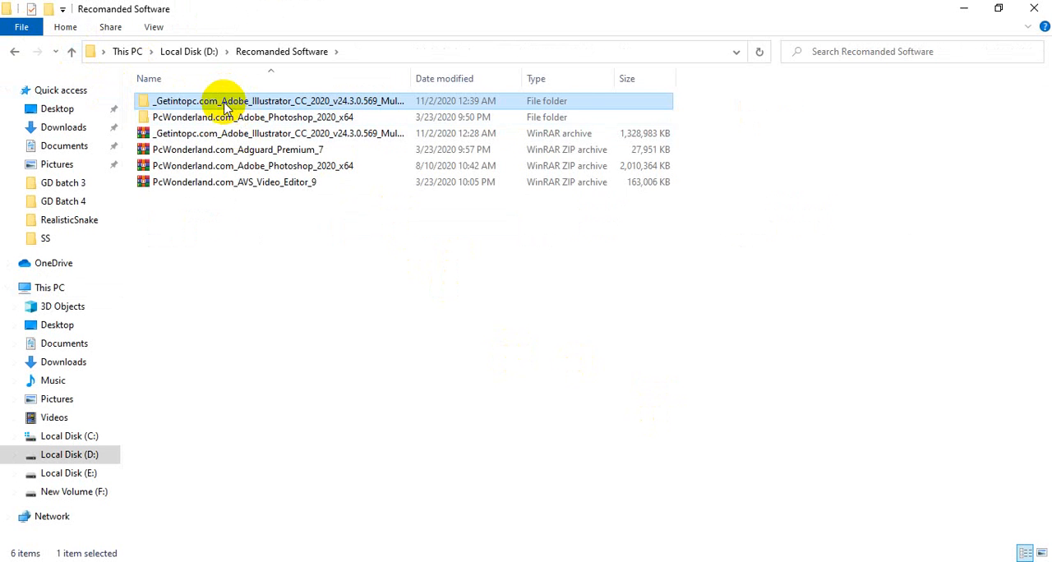
{"action": "double_click", "coordinate": [276, 105]}
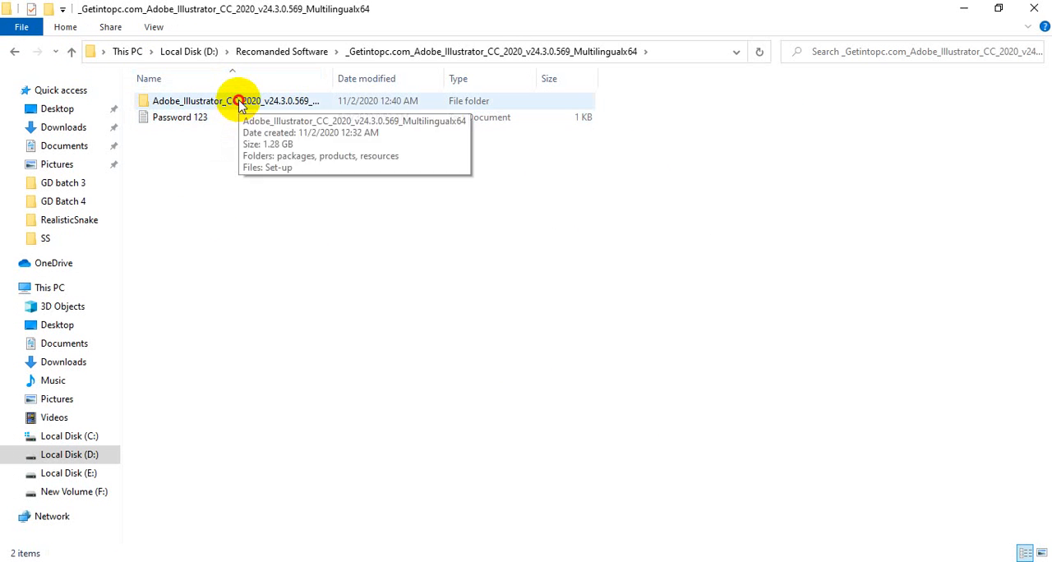
{"action": "double_click", "coordinate": [239, 102]}
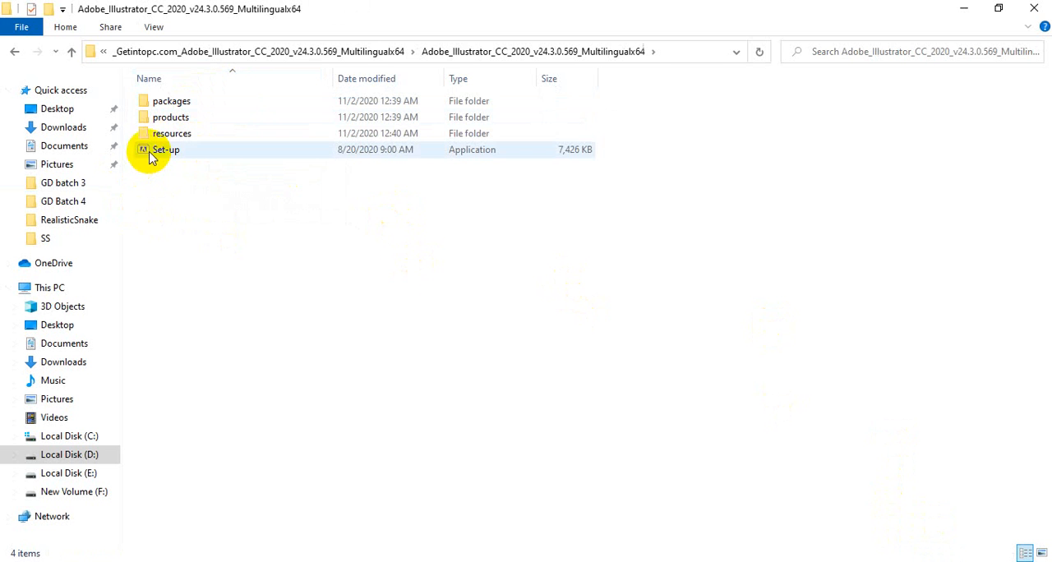
{"action": "left_click", "coordinate": [176, 106]}
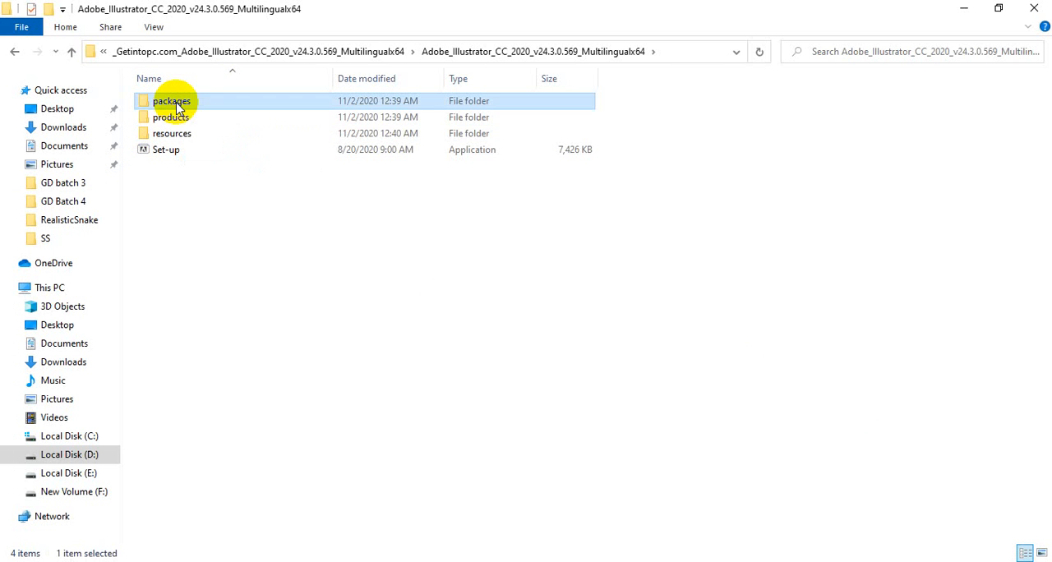
{"action": "left_click", "coordinate": [179, 135], "text": "ctrl"}
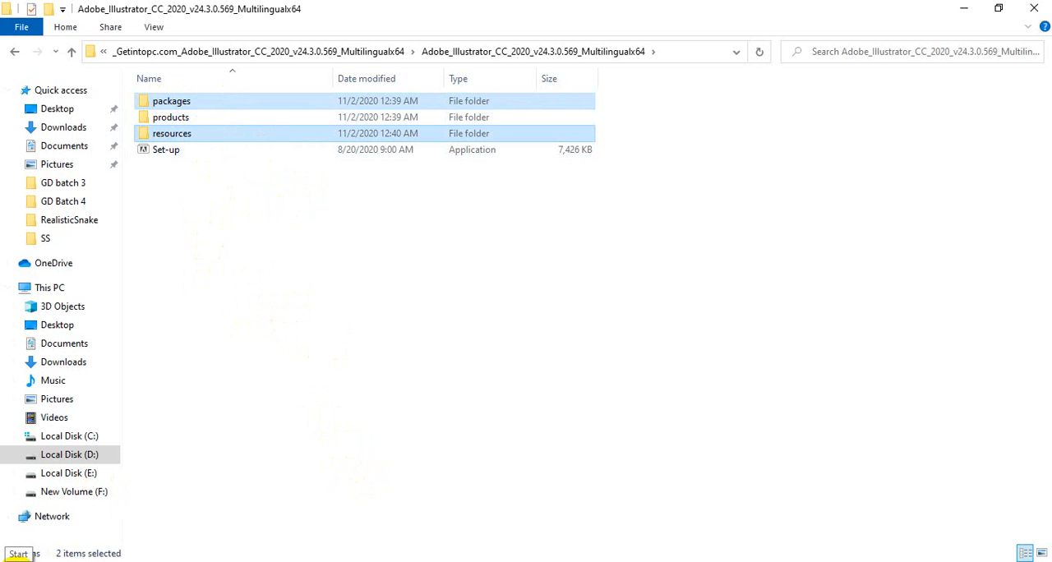
Open the file location of Adobe Illustrator 2020 and follow its shortcut to the program's installation folder.
{"action": "left_click", "coordinate": [10, 559]}
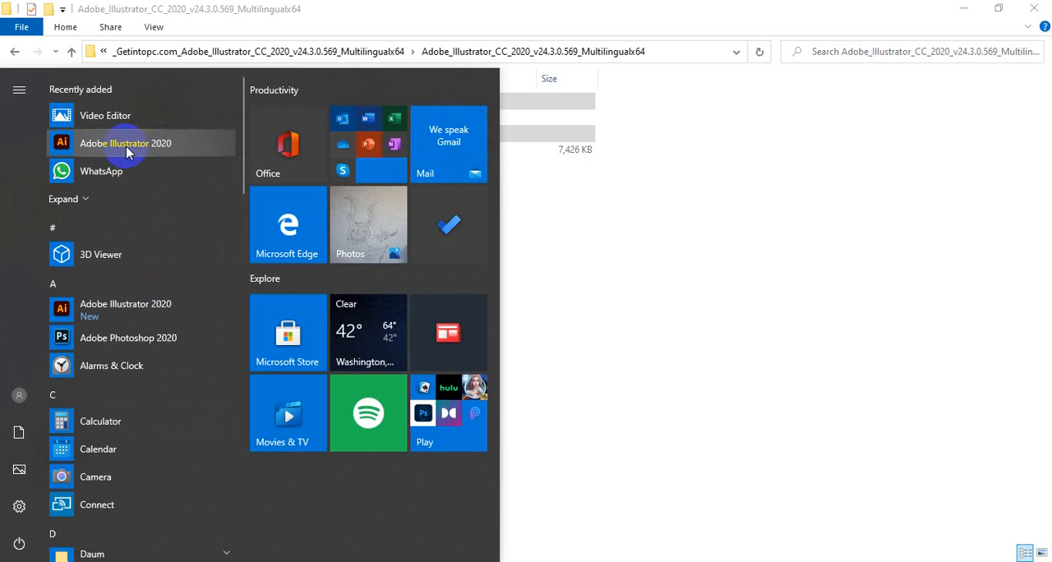
{"action": "right_click", "coordinate": [184, 145]}
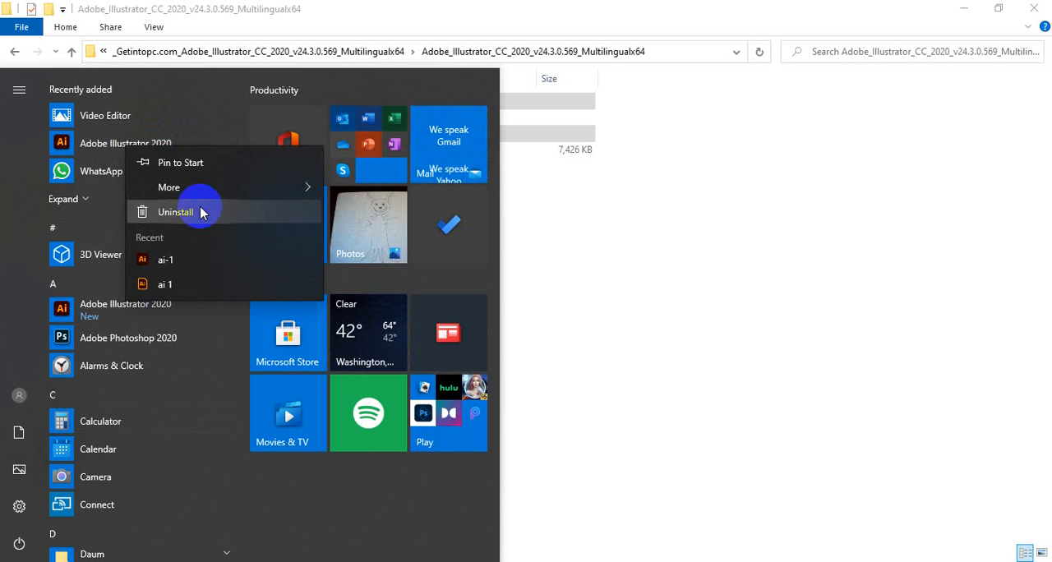
{"action": "mouse_move", "coordinate": [282, 192]}
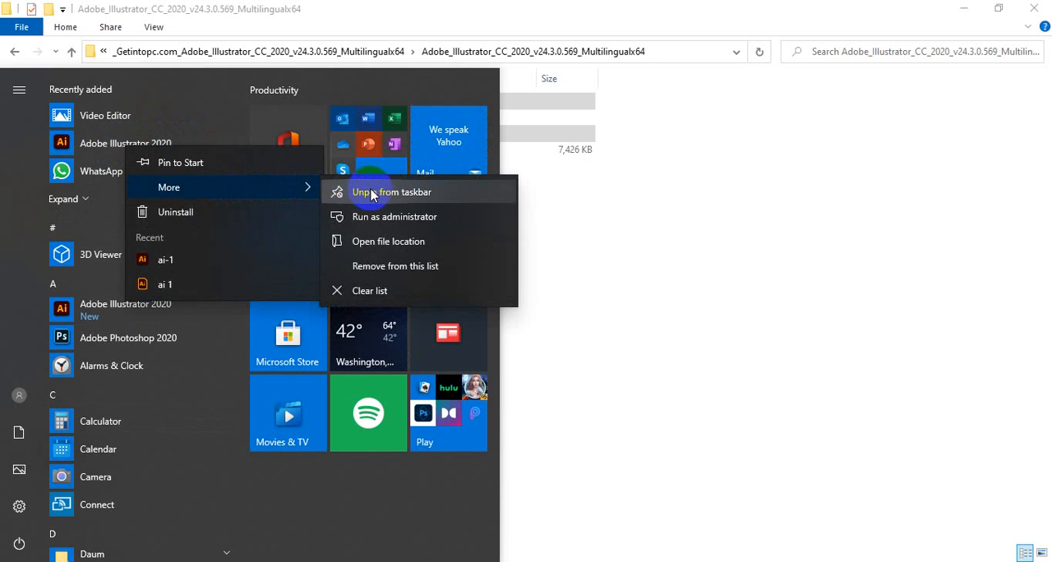
{"action": "left_click", "coordinate": [397, 241]}
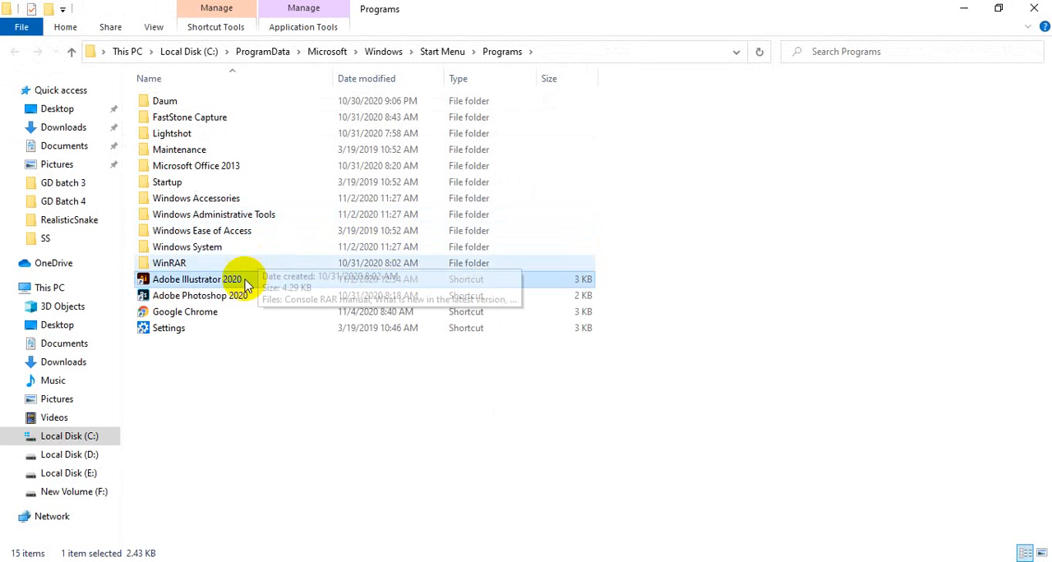
{"action": "right_click", "coordinate": [249, 277]}
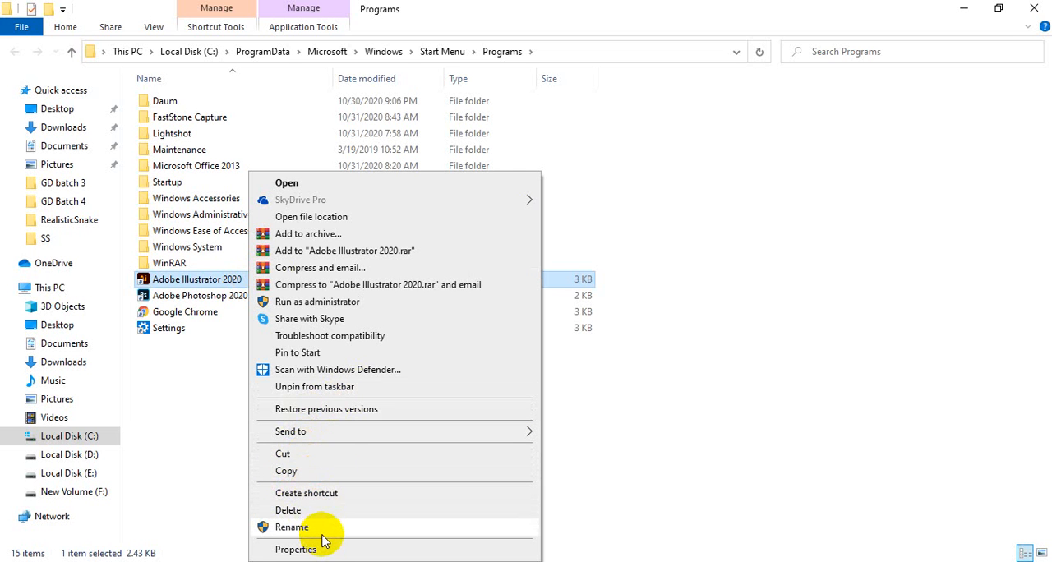
{"action": "left_click", "coordinate": [318, 216]}
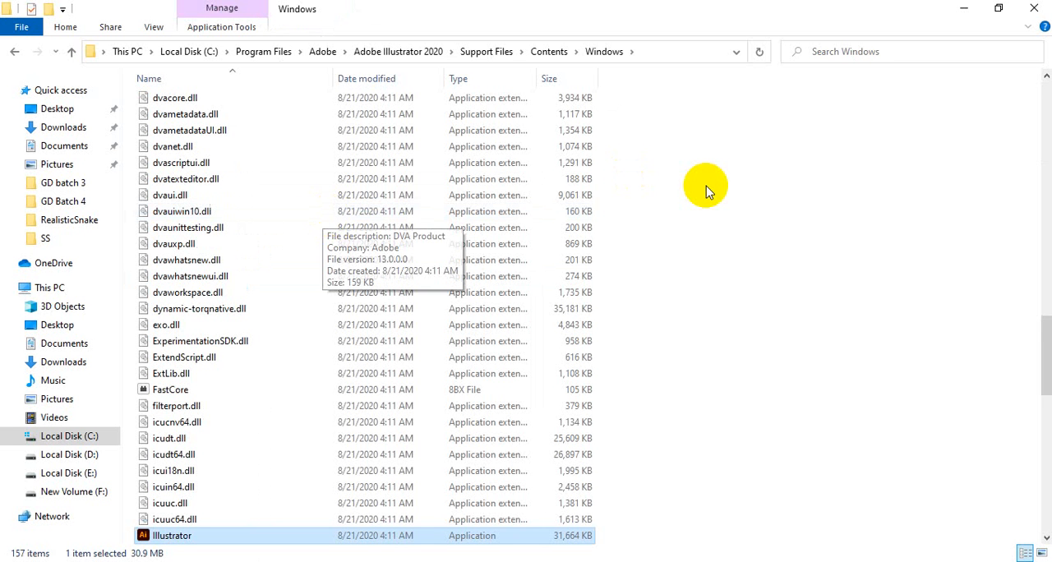
{"action": "right_click", "coordinate": [747, 195]}
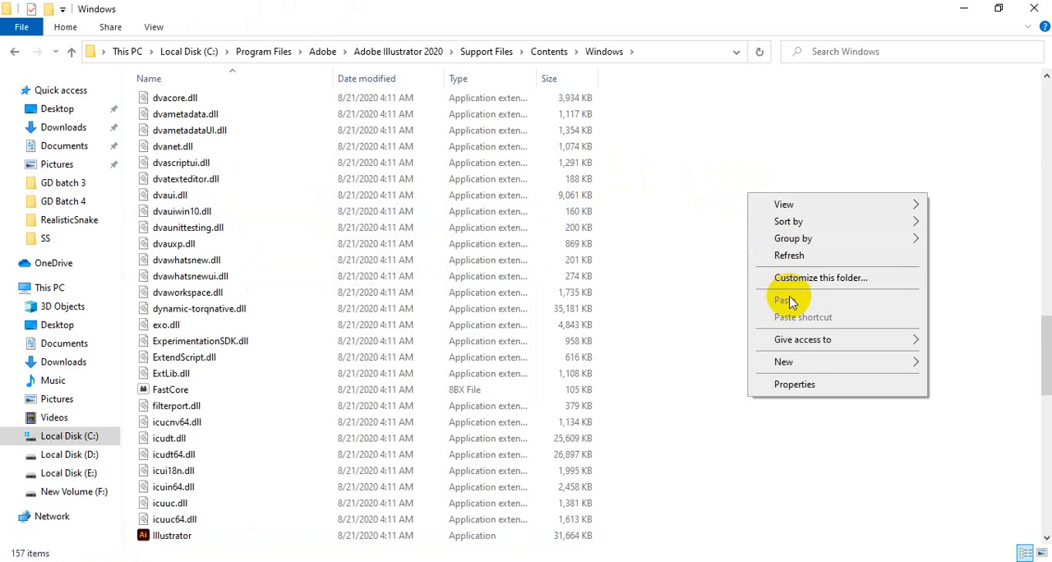
{"action": "left_click", "coordinate": [720, 183]}
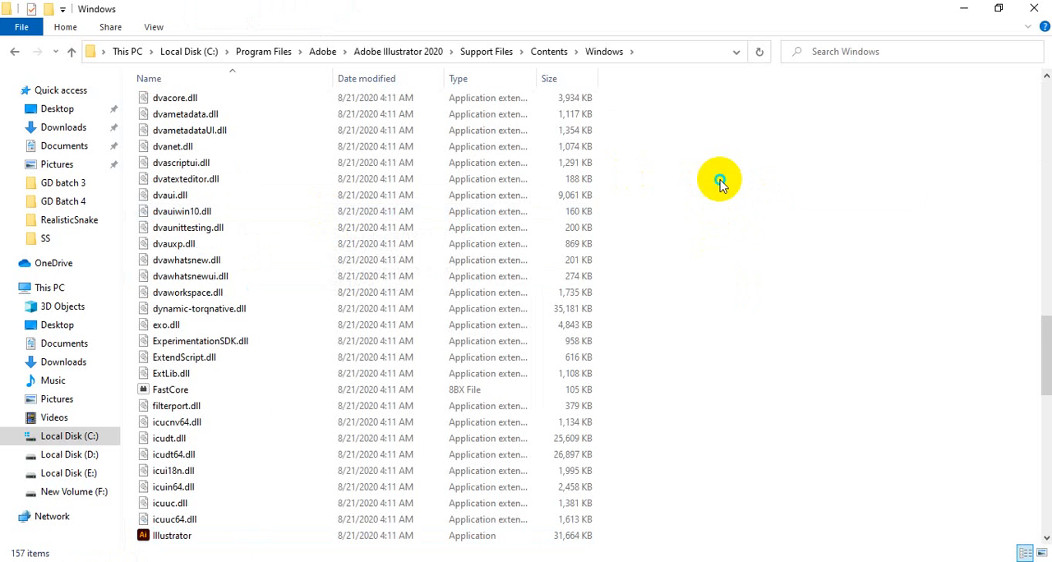
{"action": "right_click", "coordinate": [720, 182]}
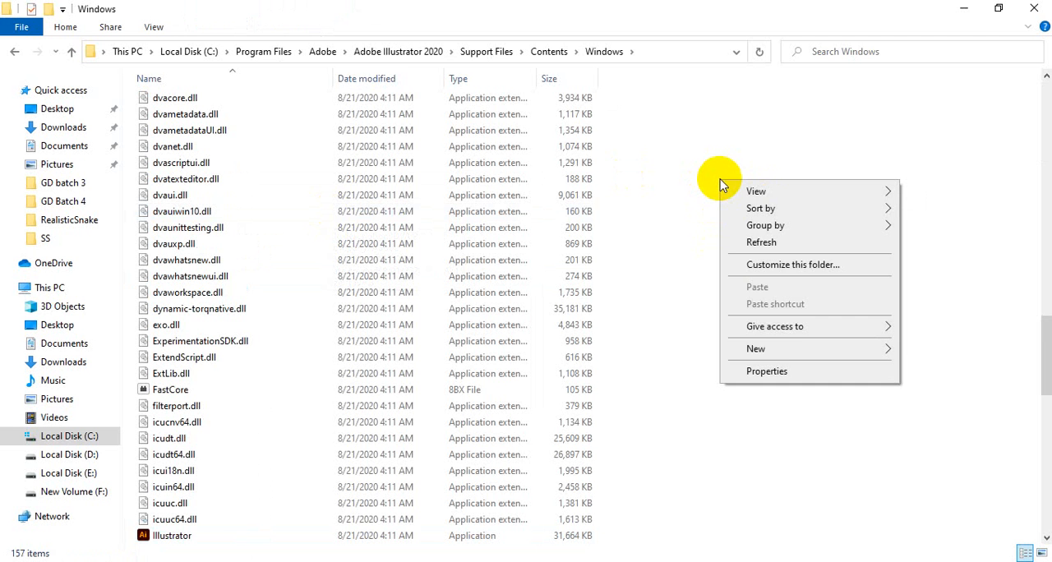
{"action": "left_click", "coordinate": [695, 271]}
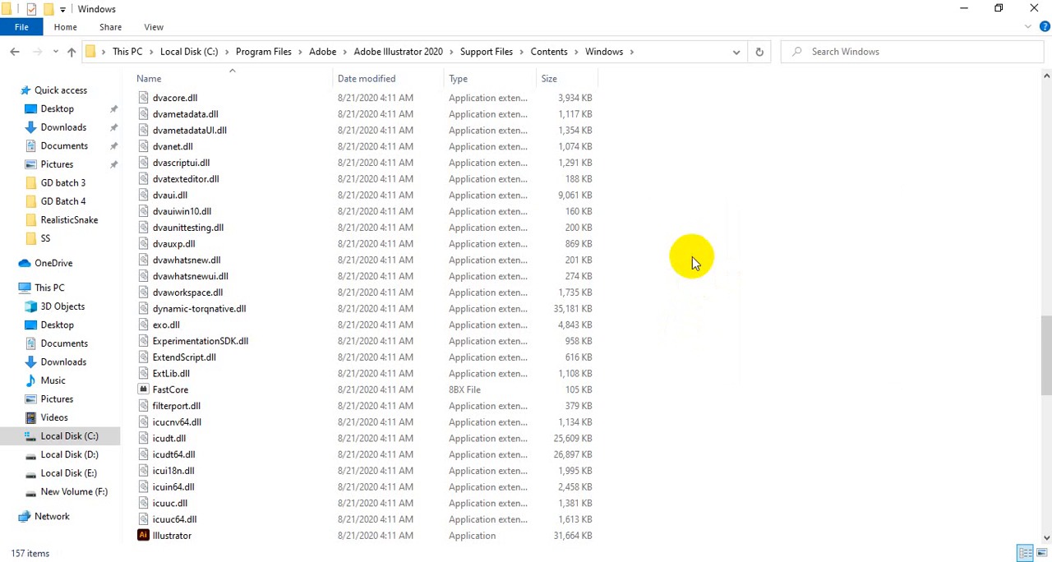
Locate the packages and resources folders at the start of the Illustrator installation folder.
{"action": "scroll", "coordinate": [725, 301], "scroll_direction": "up", "scroll_amount": 10}
{"action": "scroll", "coordinate": [725, 301], "scroll_direction": "up", "scroll_amount": 15}
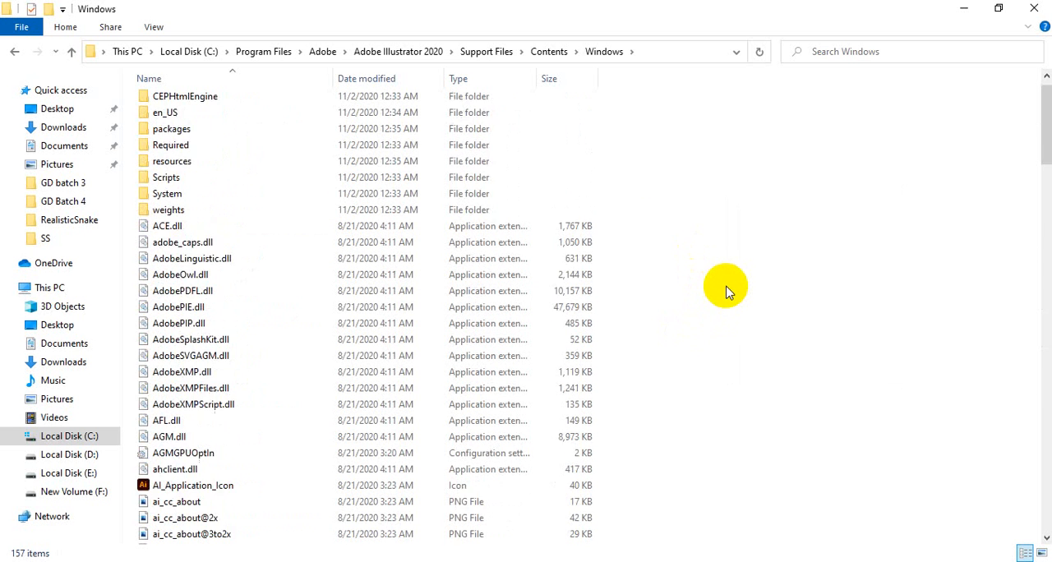
{"action": "left_click", "coordinate": [178, 150]}
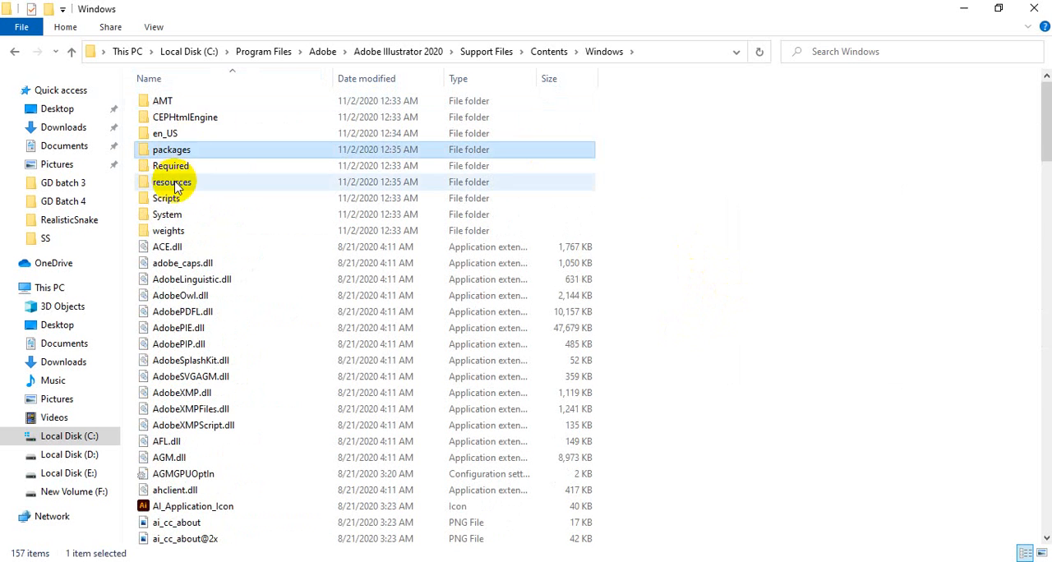
{"action": "left_click", "coordinate": [175, 180]}
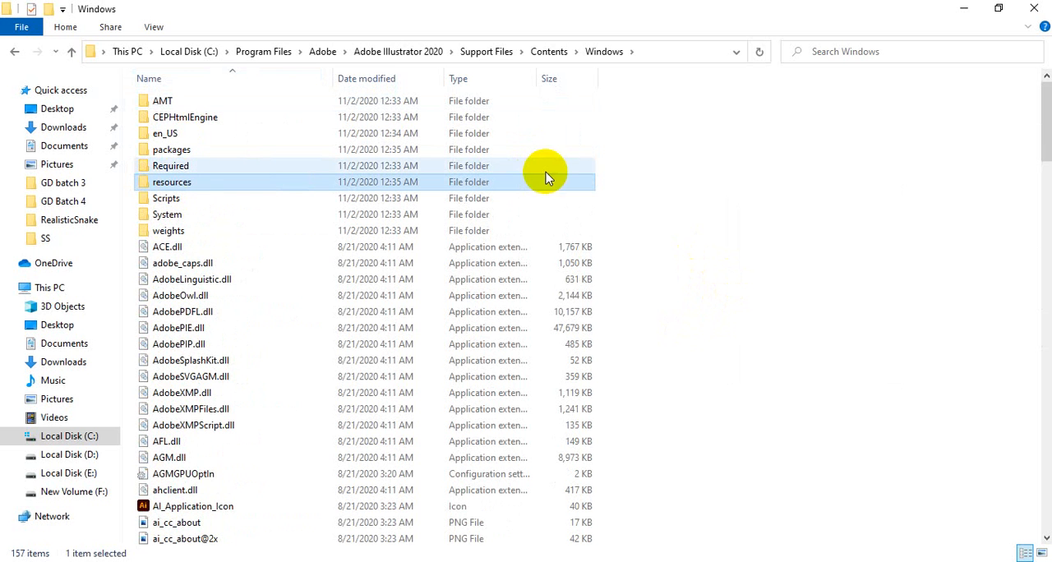
{"action": "left_click", "coordinate": [800, 228]}
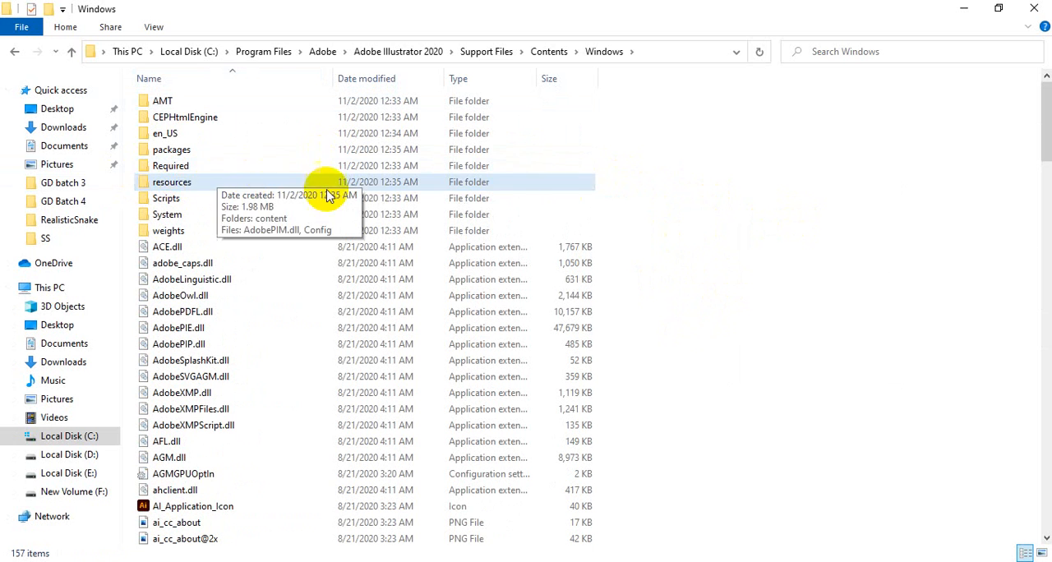
{"action": "left_click", "coordinate": [729, 259]}
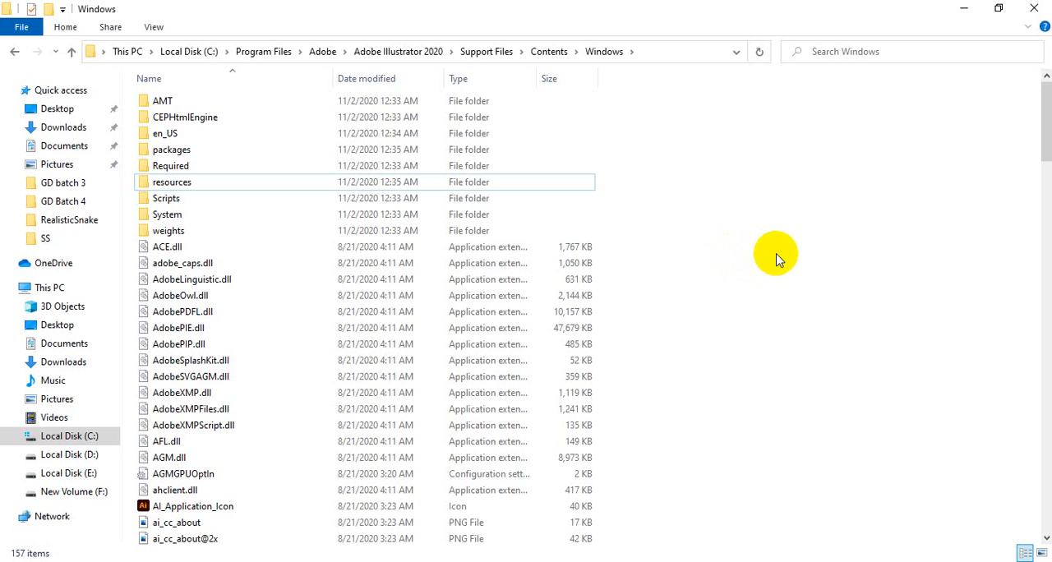
Refresh the Illustrator installation folder three times.
{"action": "right_click", "coordinate": [773, 157]}
{"action": "left_click", "coordinate": [795, 215]}
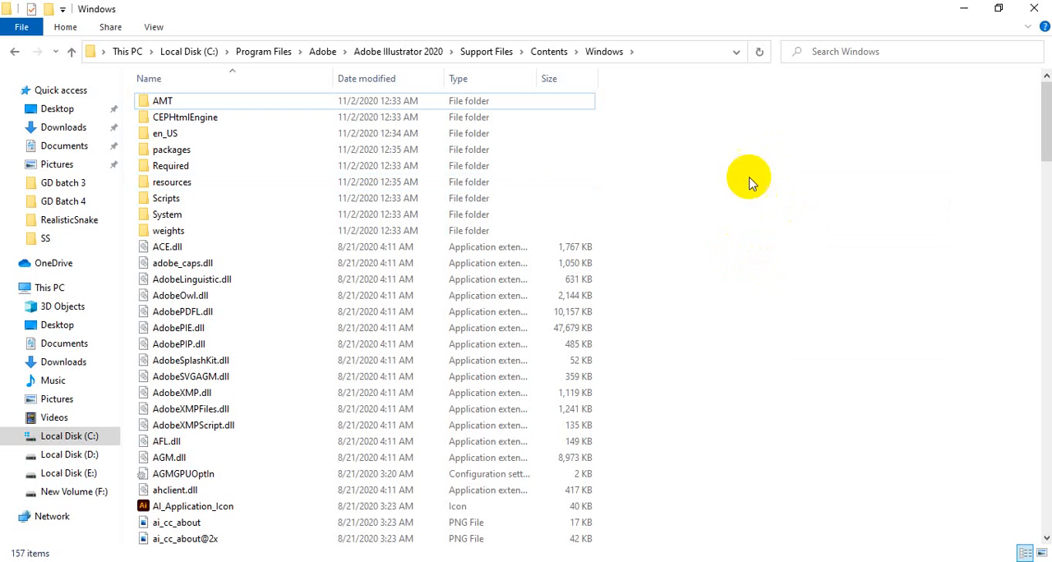
{"action": "right_click", "coordinate": [759, 173]}
{"action": "left_click", "coordinate": [781, 227]}
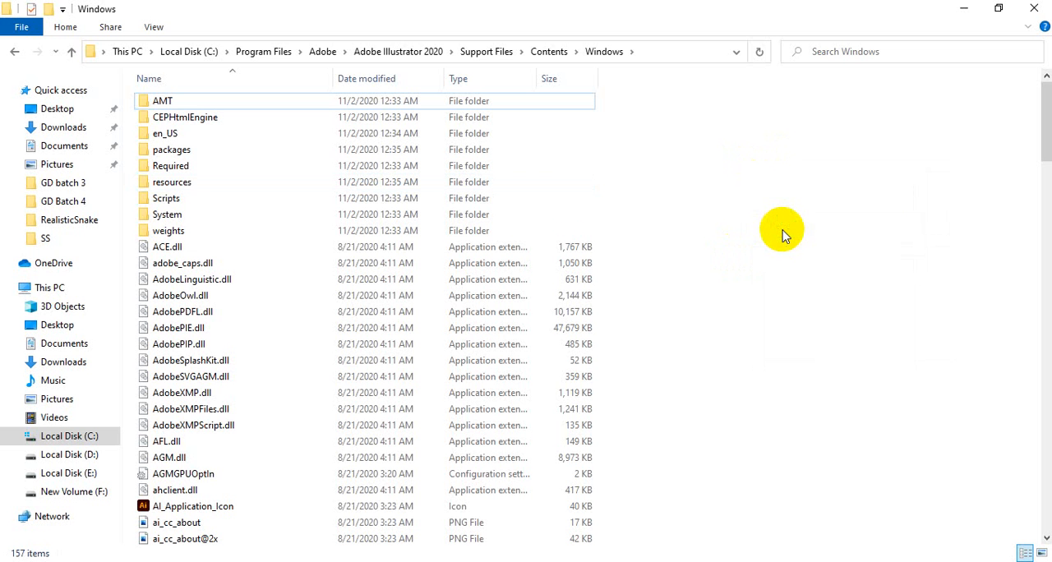
{"action": "right_click", "coordinate": [776, 187]}
{"action": "left_click", "coordinate": [795, 250]}
Check the packages and resources folders among the Illustrator program files.
{"action": "left_click", "coordinate": [170, 150]}
{"action": "left_click", "coordinate": [171, 184]}
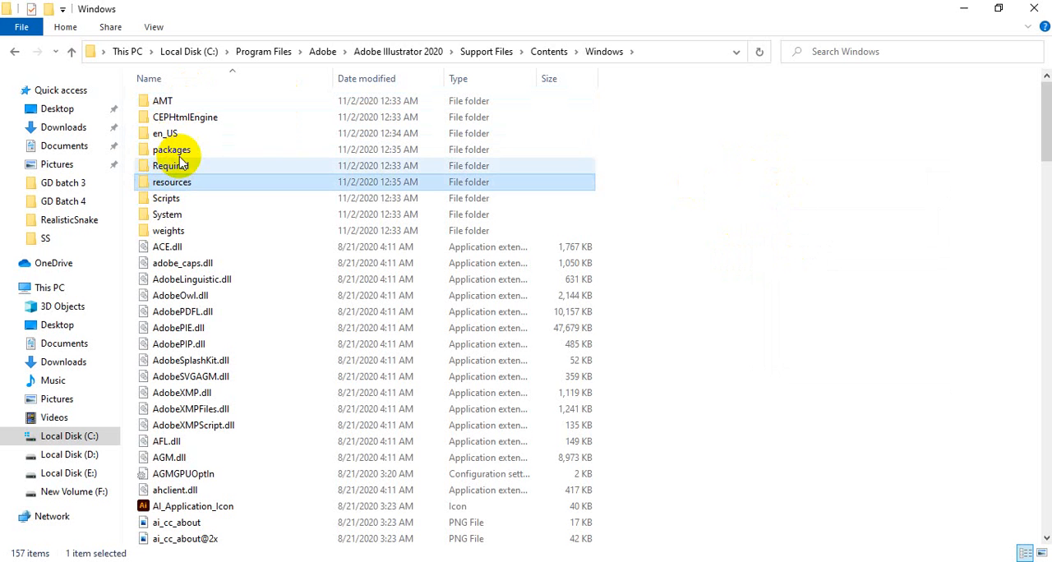
{"action": "left_click", "coordinate": [176, 151]}
{"action": "left_click", "coordinate": [178, 184]}
{"action": "left_click", "coordinate": [188, 152]}
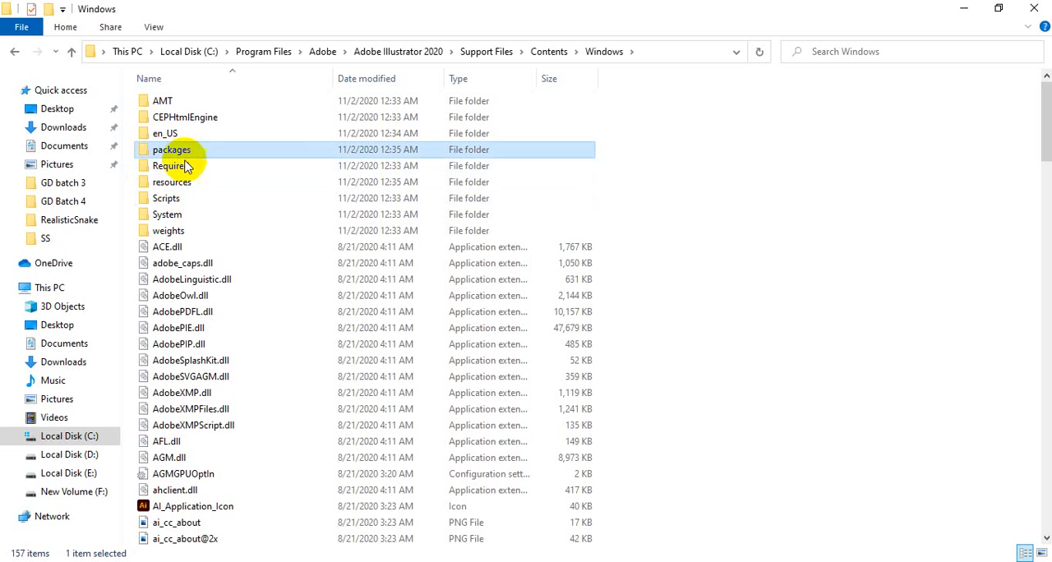
{"action": "left_click", "coordinate": [188, 181]}
{"action": "left_click", "coordinate": [776, 223]}
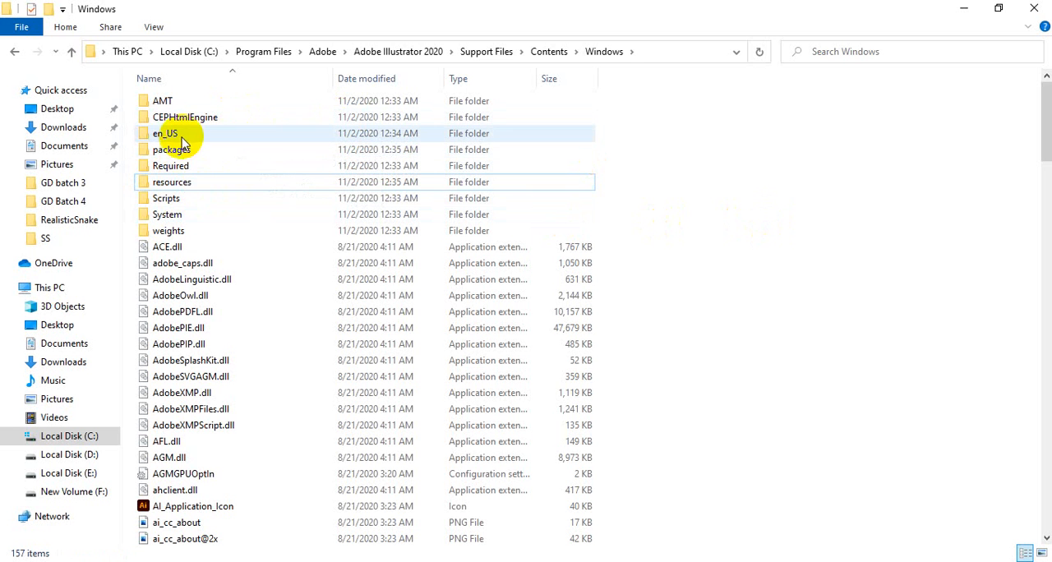
{"action": "left_click", "coordinate": [175, 154]}
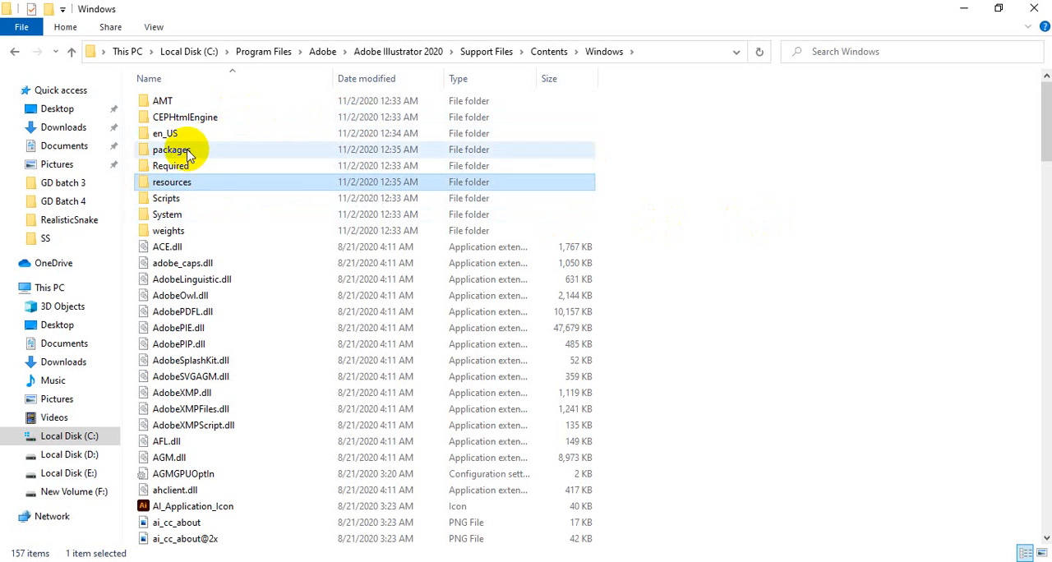
{"action": "left_click", "coordinate": [178, 188]}
{"action": "left_click", "coordinate": [816, 242]}
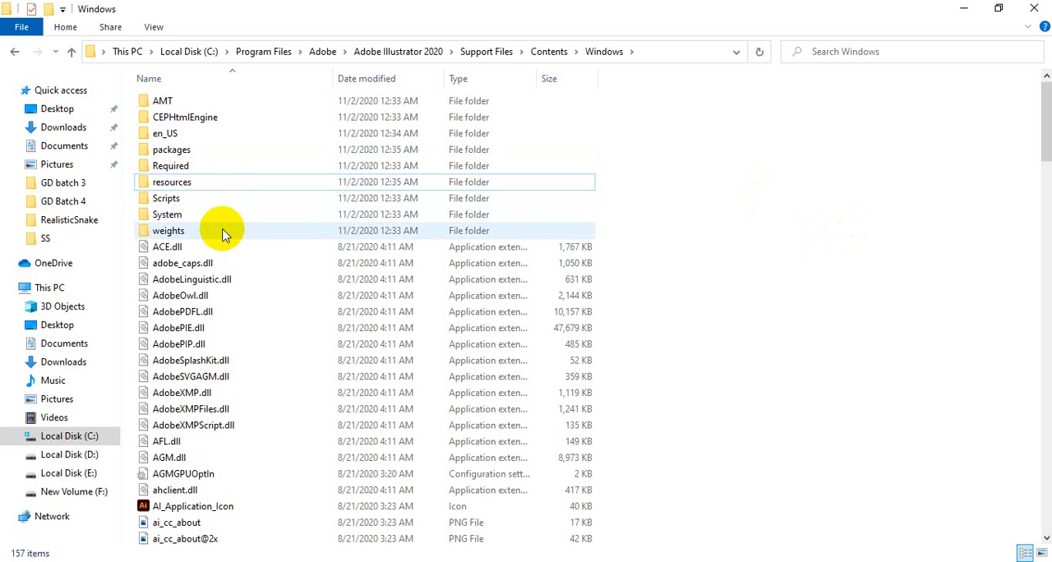
Return to the extracted Illustrator CC 2020 installer folder inside Recomanded Software on Local Disk (D:).
{"action": "left_click", "coordinate": [69, 454]}
{"action": "double_click", "coordinate": [189, 100]}
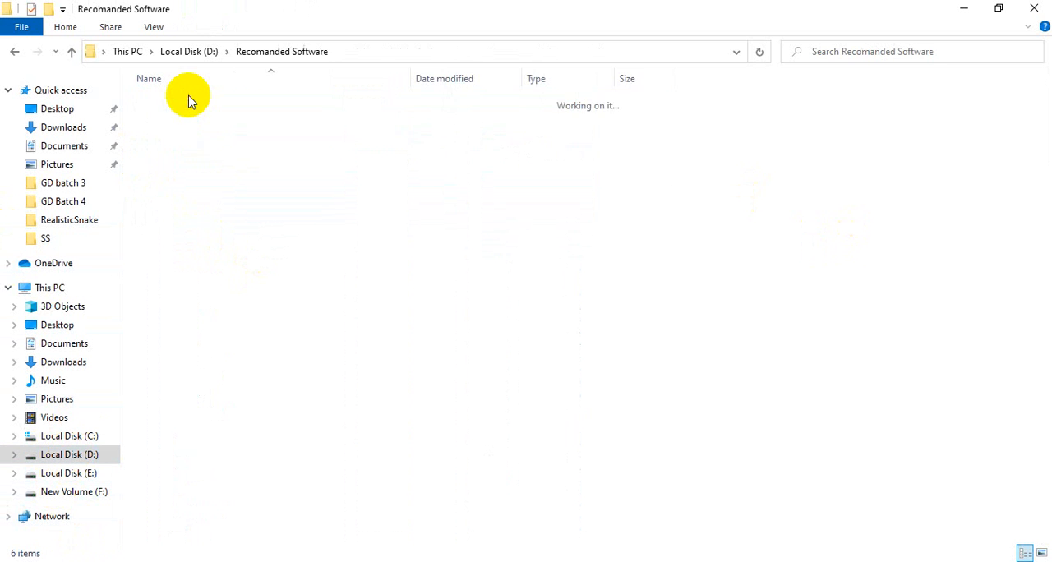
{"action": "double_click", "coordinate": [189, 100]}
{"action": "double_click", "coordinate": [189, 102]}
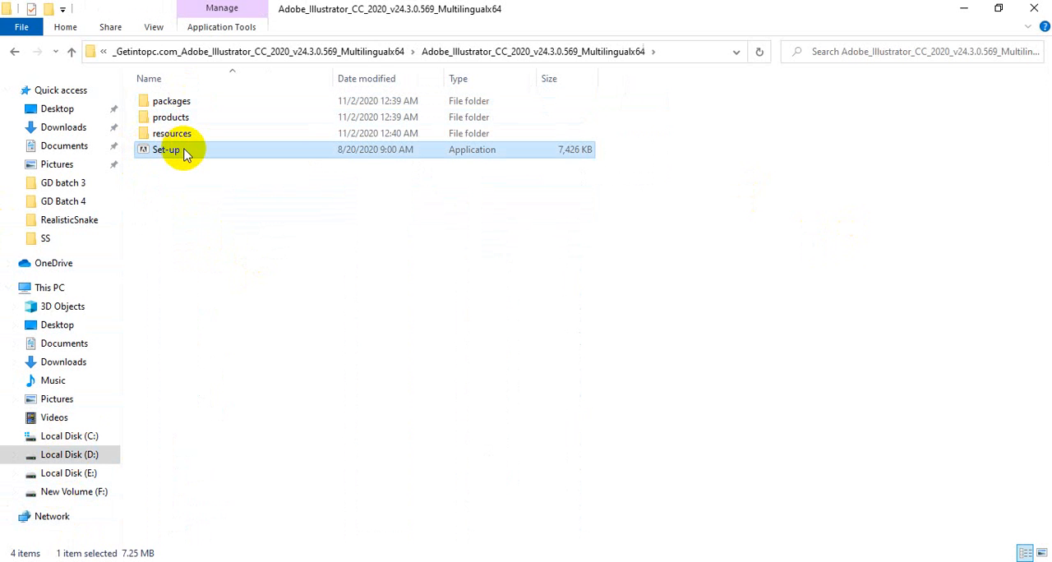
Review the installer's source packages and resources folders and close the File Explorer window.
{"action": "left_click", "coordinate": [170, 100]}
{"action": "left_click", "coordinate": [169, 133]}
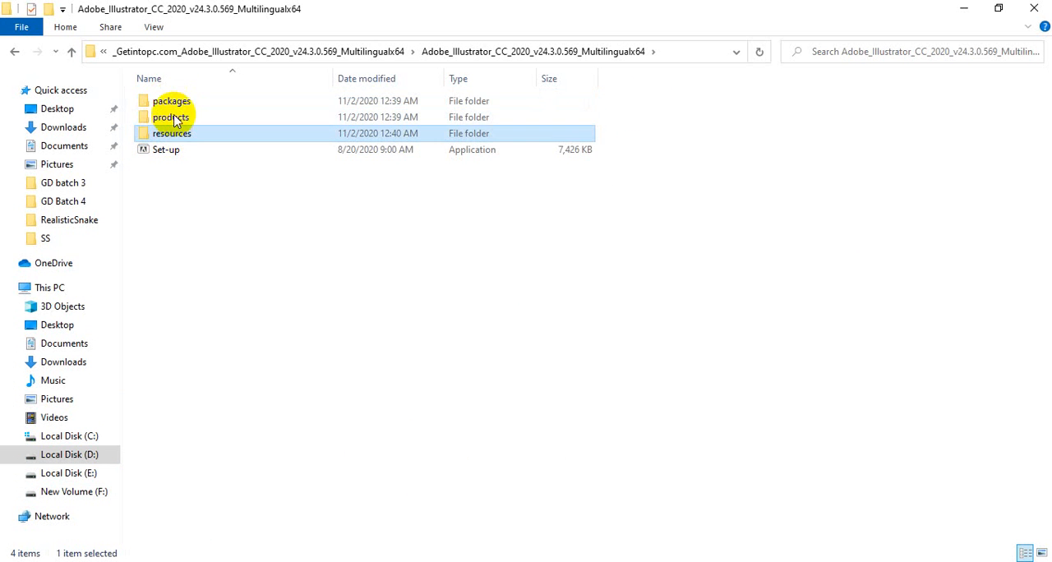
{"action": "left_click", "coordinate": [174, 100]}
{"action": "left_click", "coordinate": [170, 133]}
{"action": "left_click", "coordinate": [227, 266]}
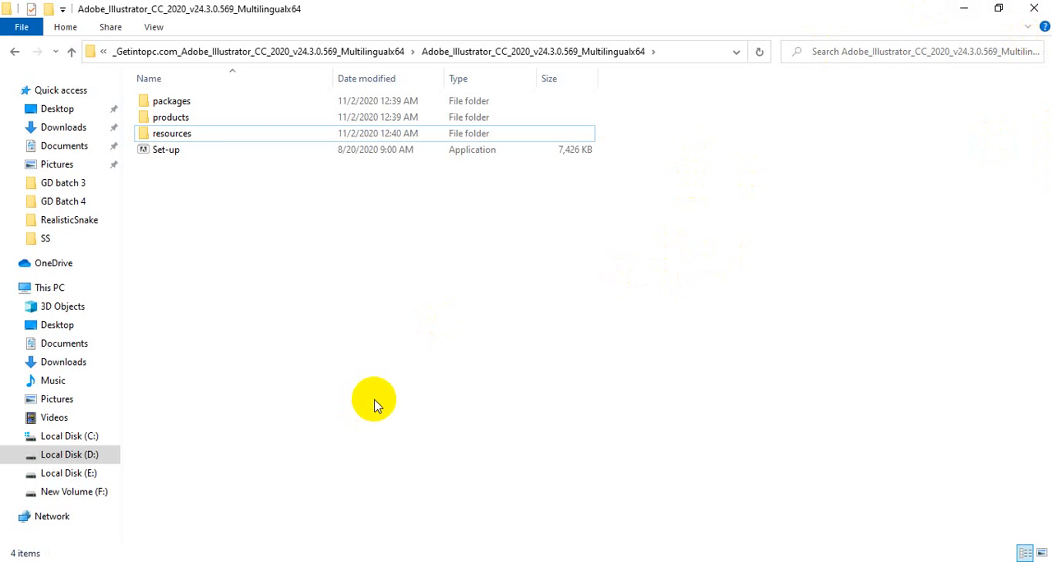
{"action": "left_click", "coordinate": [1039, 9]}
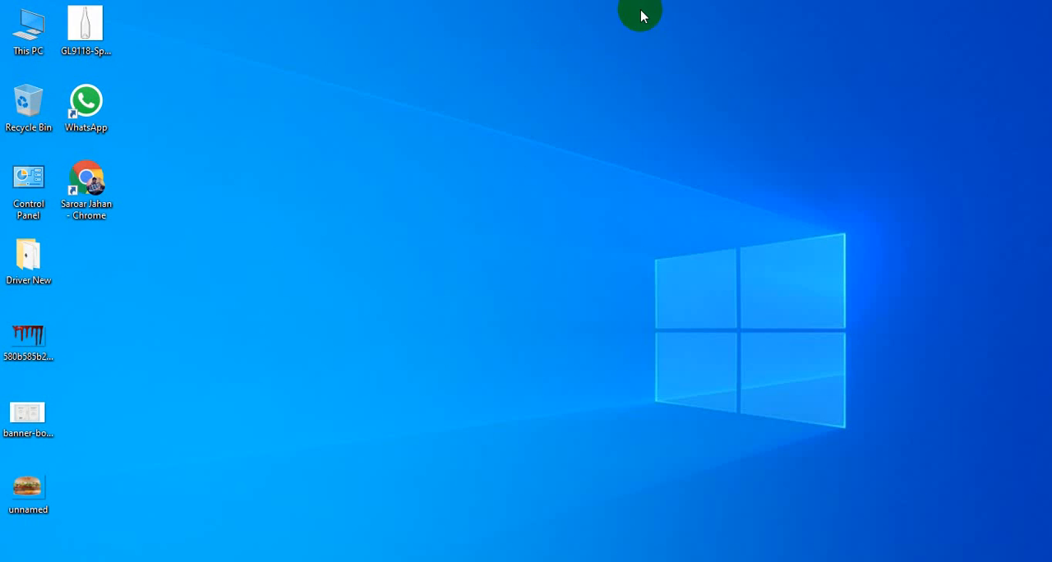
Refresh the Windows desktop five times.
{"action": "right_click", "coordinate": [556, 24]}
{"action": "left_click", "coordinate": [575, 65]}
{"action": "right_click", "coordinate": [577, 69]}
{"action": "left_click", "coordinate": [599, 109]}
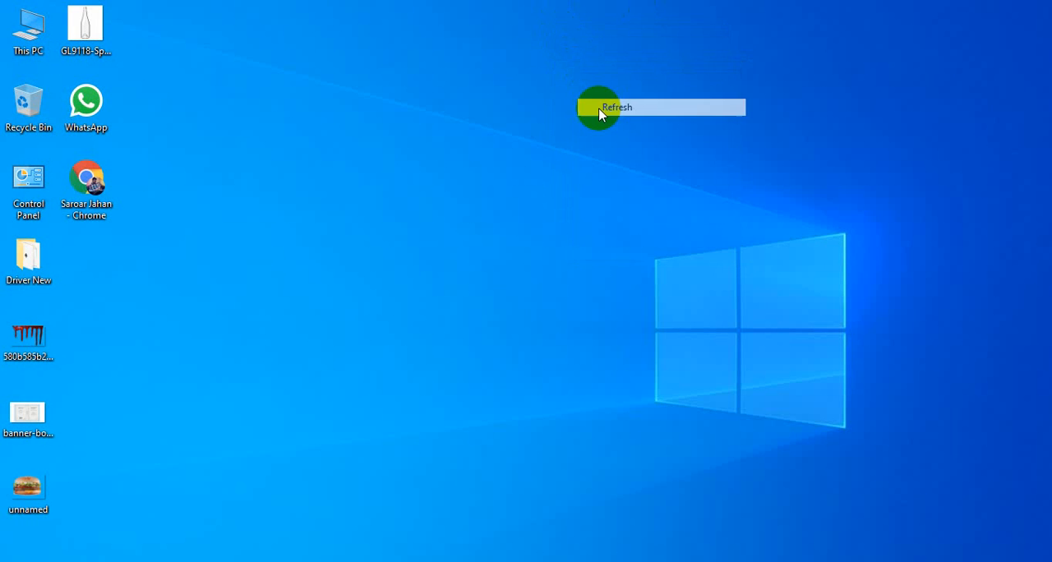
{"action": "right_click", "coordinate": [598, 108]}
{"action": "left_click", "coordinate": [611, 153]}
{"action": "right_click", "coordinate": [616, 155]}
{"action": "left_click", "coordinate": [637, 202]}
{"action": "right_click", "coordinate": [638, 201]}
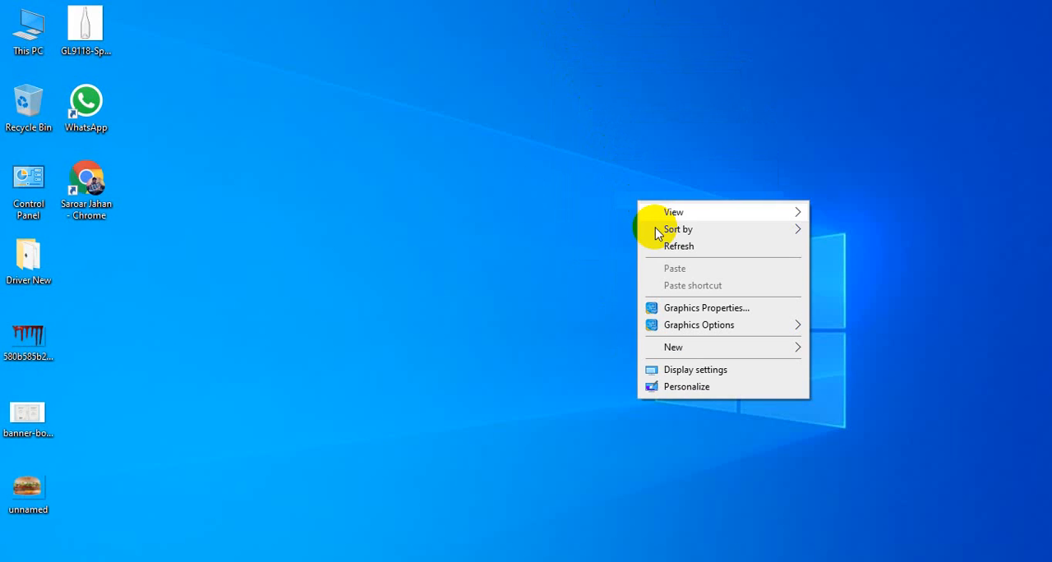
{"action": "left_click", "coordinate": [665, 246]}
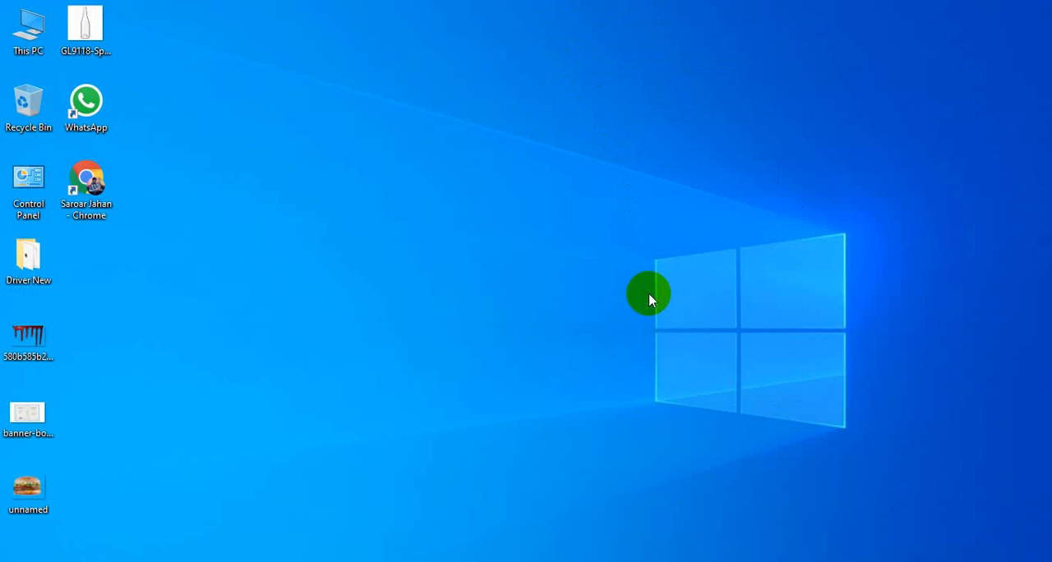
Switch to the Google Meet call in Chrome and stop presenting the screen.
{"action": "left_click", "coordinate": [400, 557]}
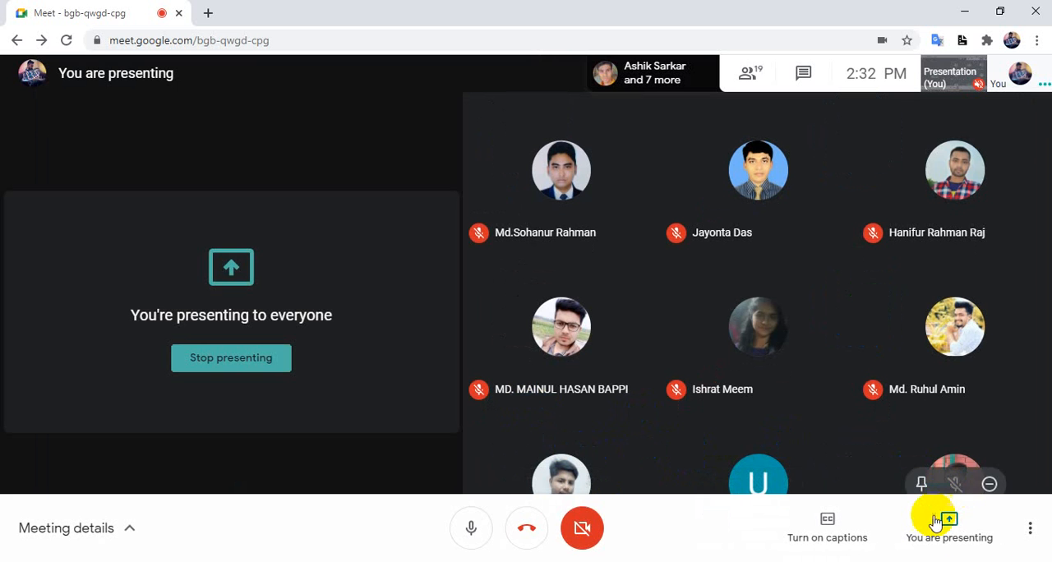
{"action": "left_click", "coordinate": [937, 525]}
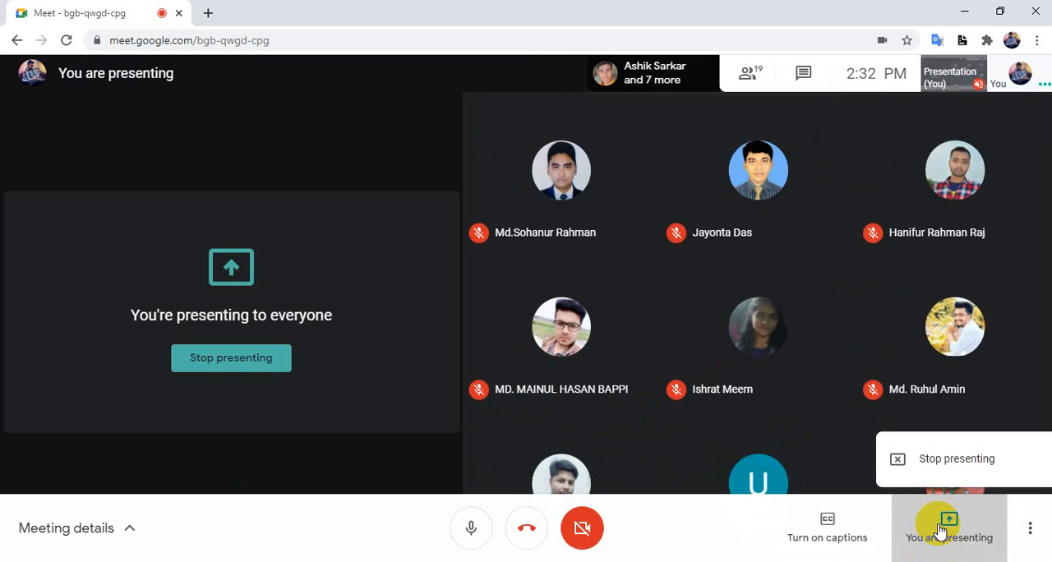
{"action": "left_click", "coordinate": [944, 465]}
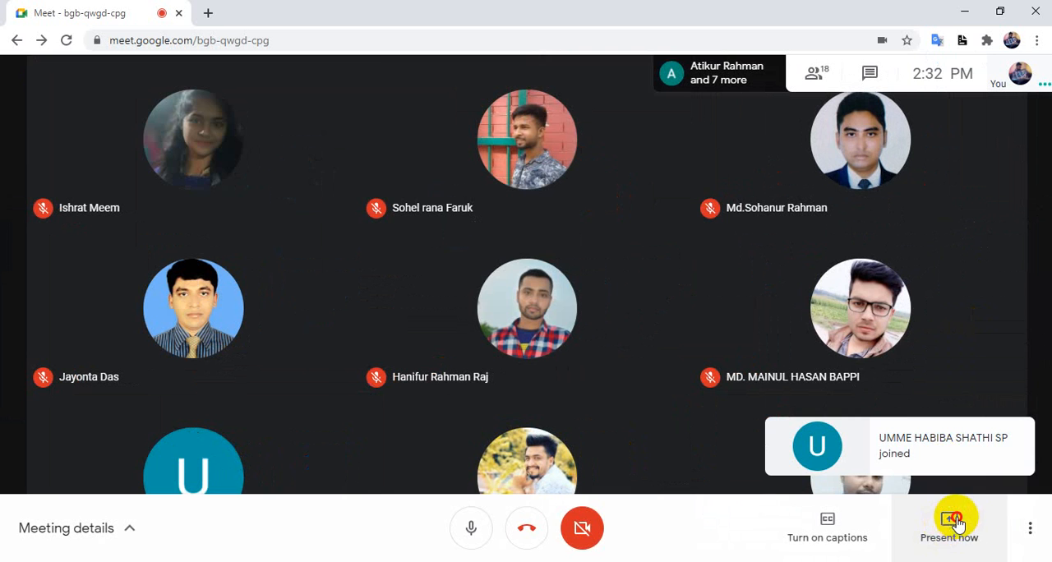
Present the Adobe Illustrator 2020 window in the meeting and hide the sharing notice.
{"action": "left_click", "coordinate": [956, 523]}
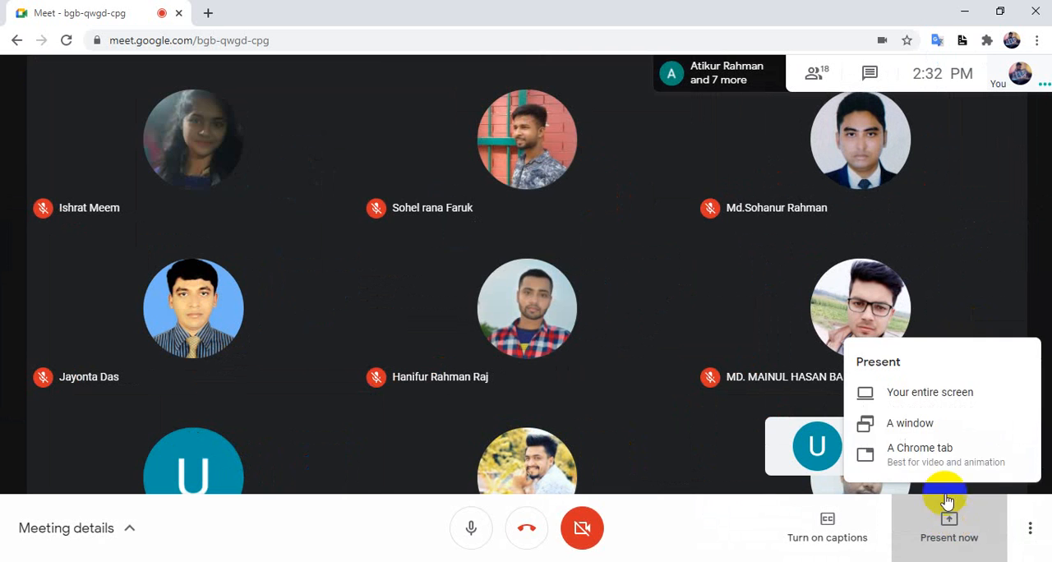
{"action": "left_click", "coordinate": [908, 421]}
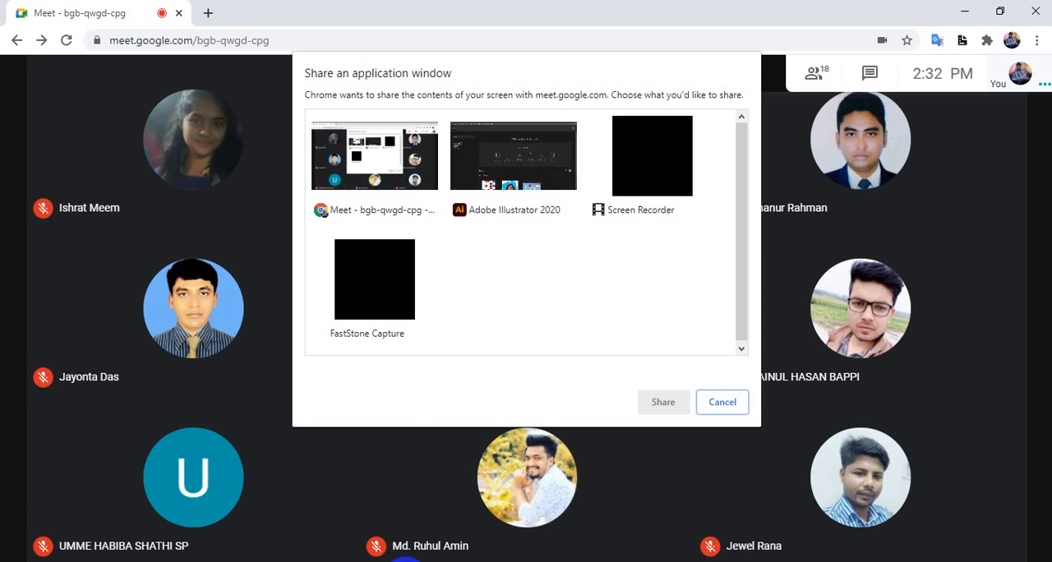
{"action": "left_click", "coordinate": [528, 187]}
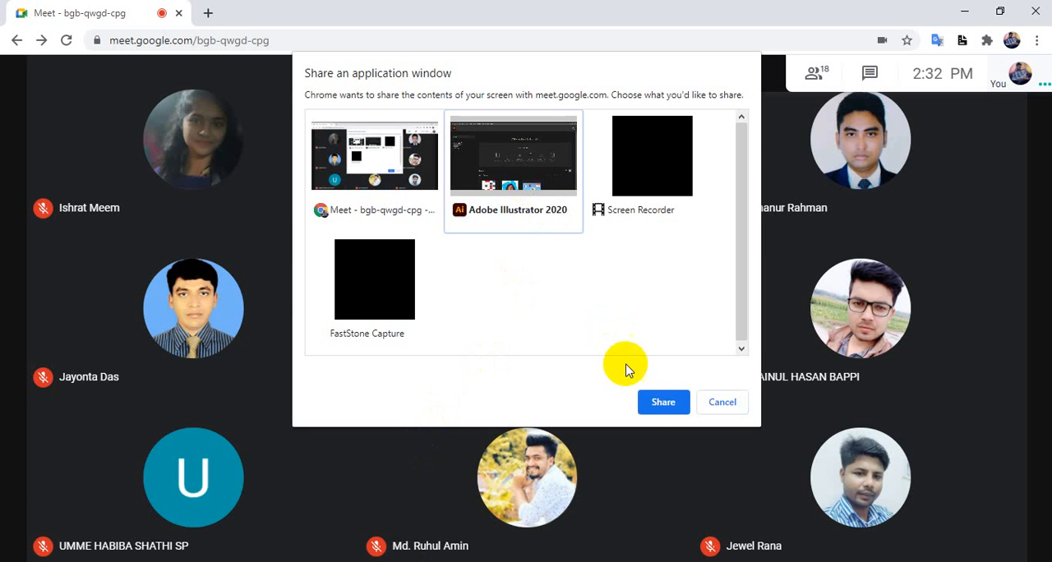
{"action": "left_click", "coordinate": [651, 402]}
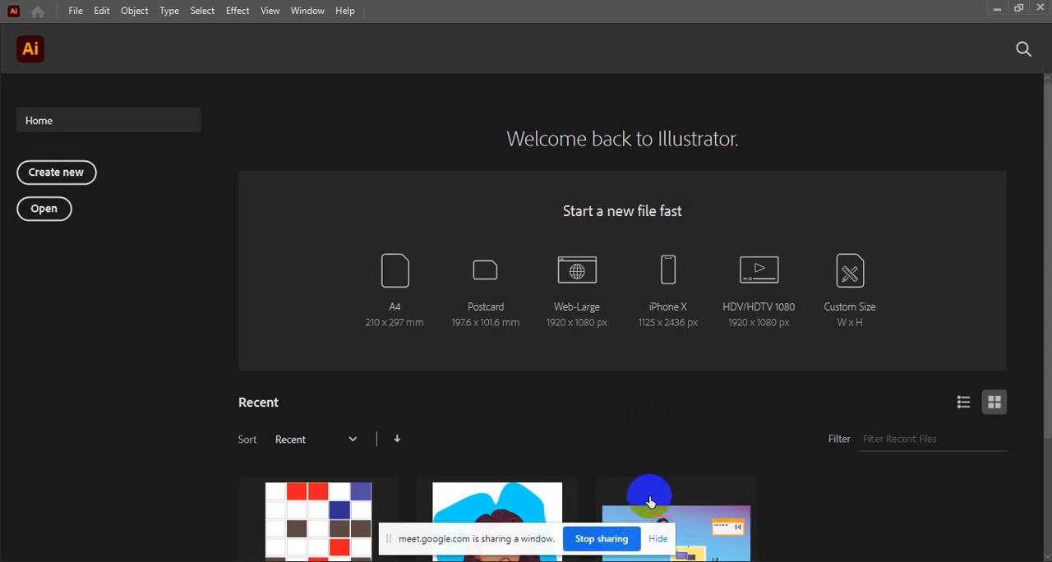
{"action": "left_click", "coordinate": [657, 539]}
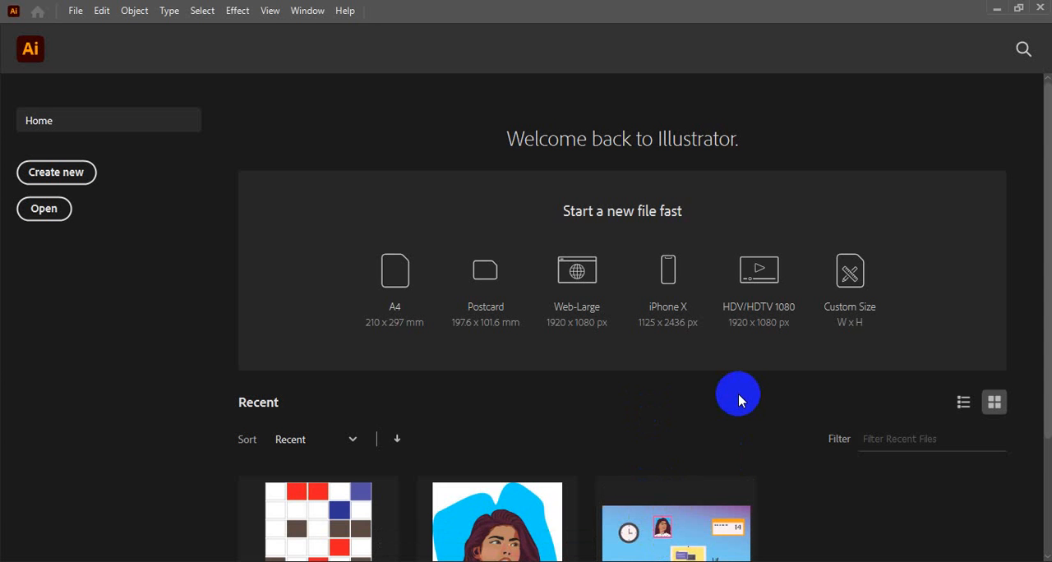
{"action": "left_click", "coordinate": [1029, 464]}
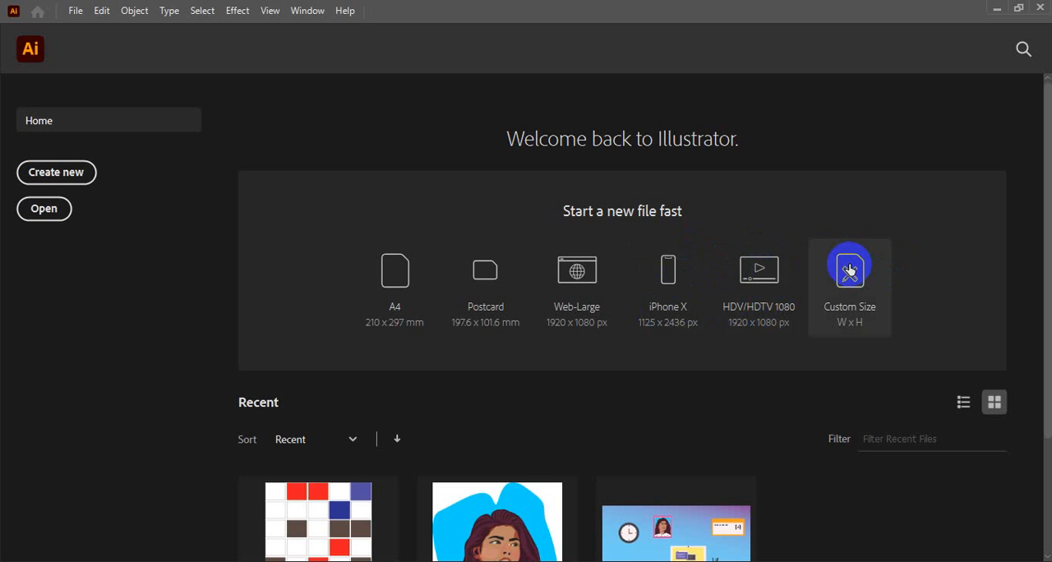
Start a new Illustrator document and look through the recent document presets.
{"action": "left_click", "coordinate": [74, 10]}
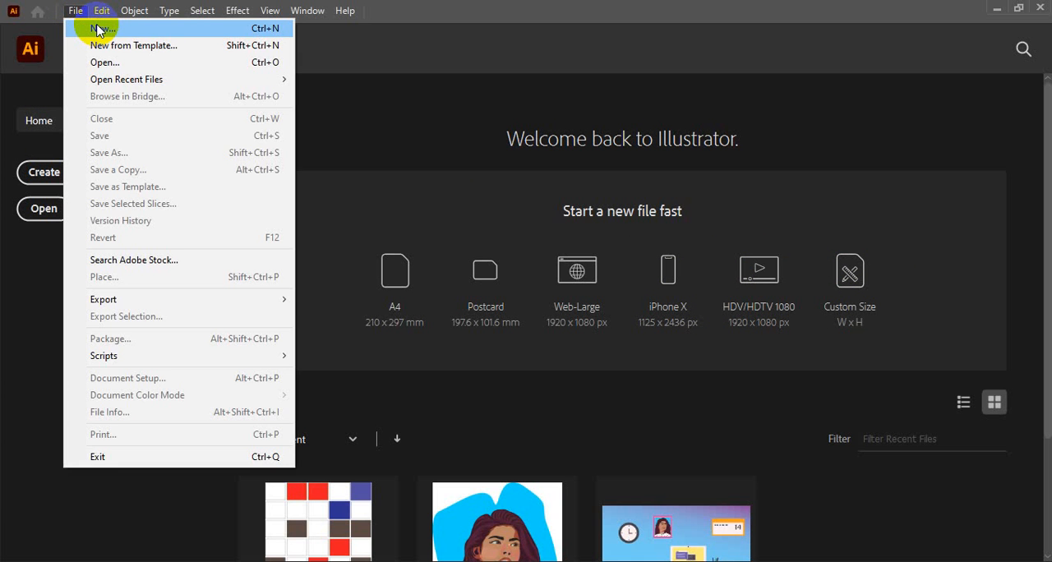
{"action": "left_click", "coordinate": [97, 30]}
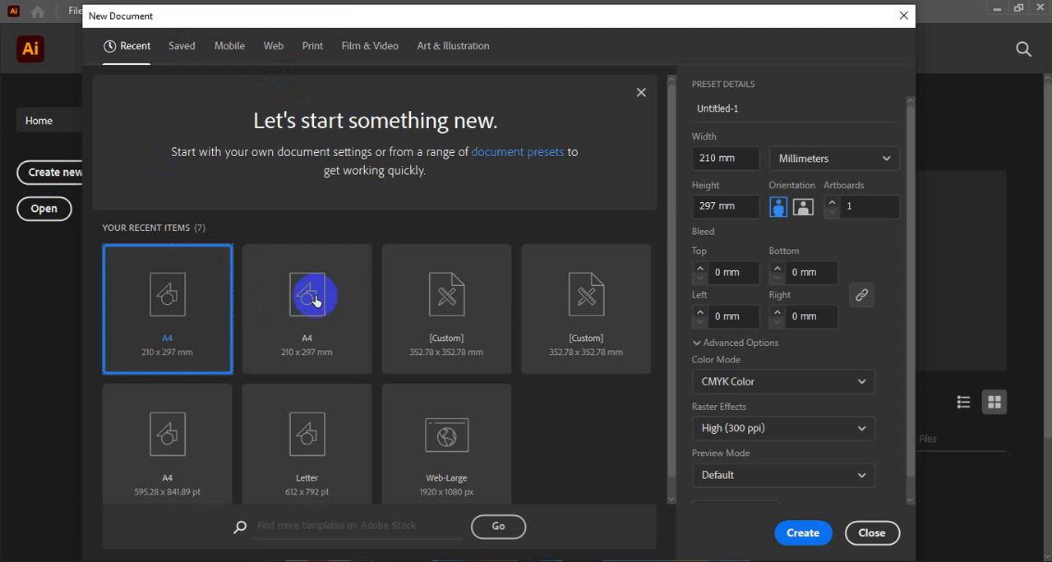
{"action": "left_click", "coordinate": [736, 158]}
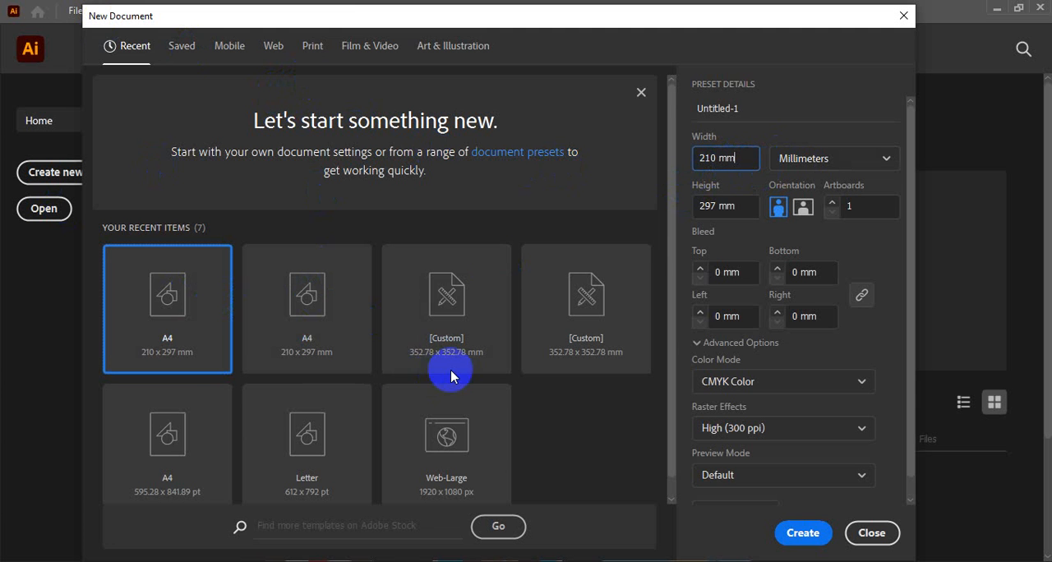
{"action": "scroll", "coordinate": [452, 370], "scroll_direction": "down", "scroll_amount": 1}
{"action": "scroll", "coordinate": [442, 395], "scroll_direction": "up", "scroll_amount": 1}
{"action": "scroll", "coordinate": [308, 297], "scroll_direction": "down", "scroll_amount": 1}
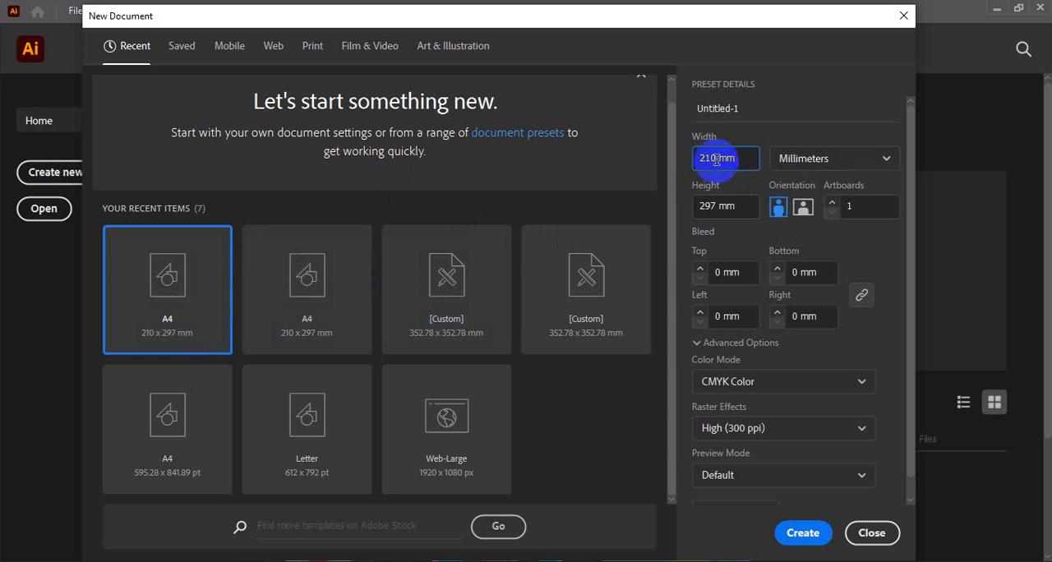
Set the new document's units to Pixels and its width and height to 1000 px each.
{"action": "left_click_drag", "start_coordinate": [717, 158], "coordinate": [697, 156]}
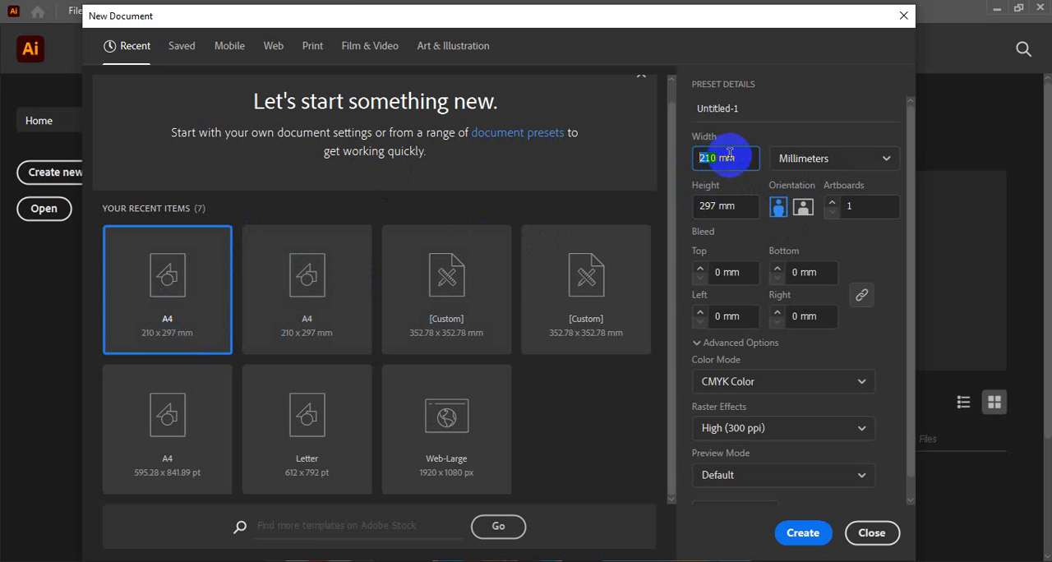
{"action": "left_click", "coordinate": [797, 156]}
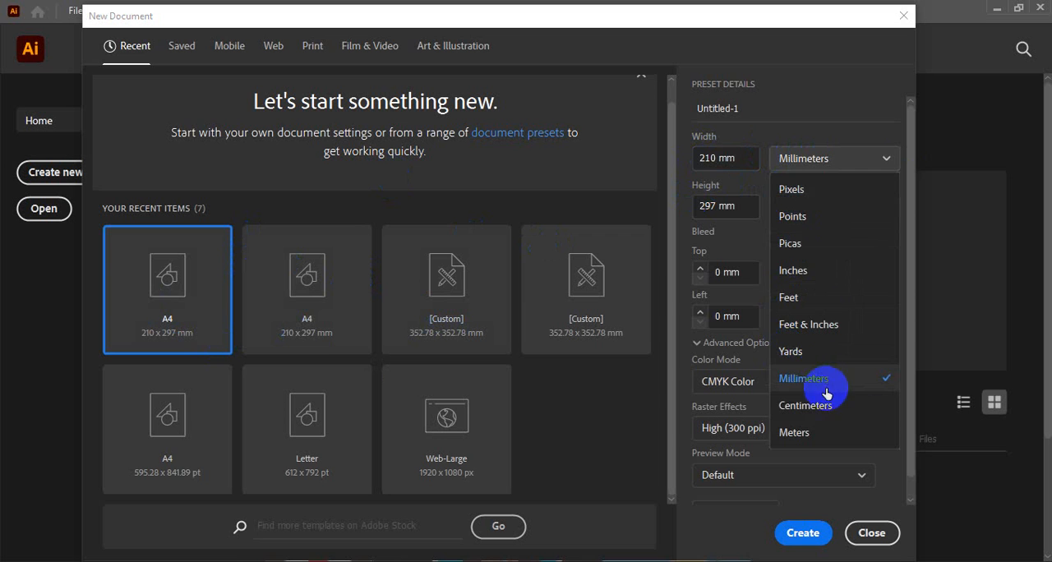
{"action": "left_click", "coordinate": [813, 189]}
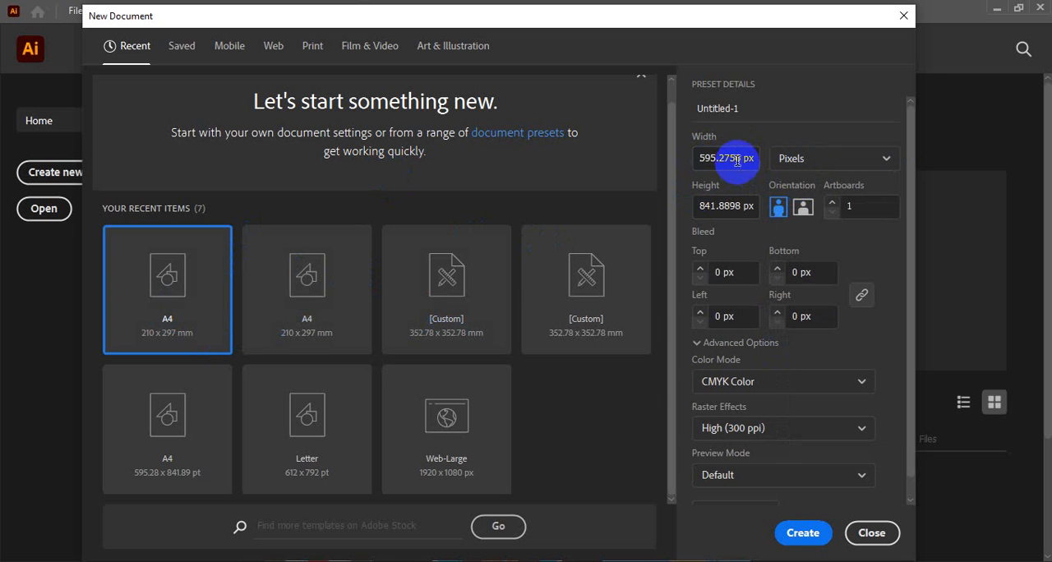
{"action": "left_click_drag", "start_coordinate": [742, 157], "coordinate": [687, 157]}
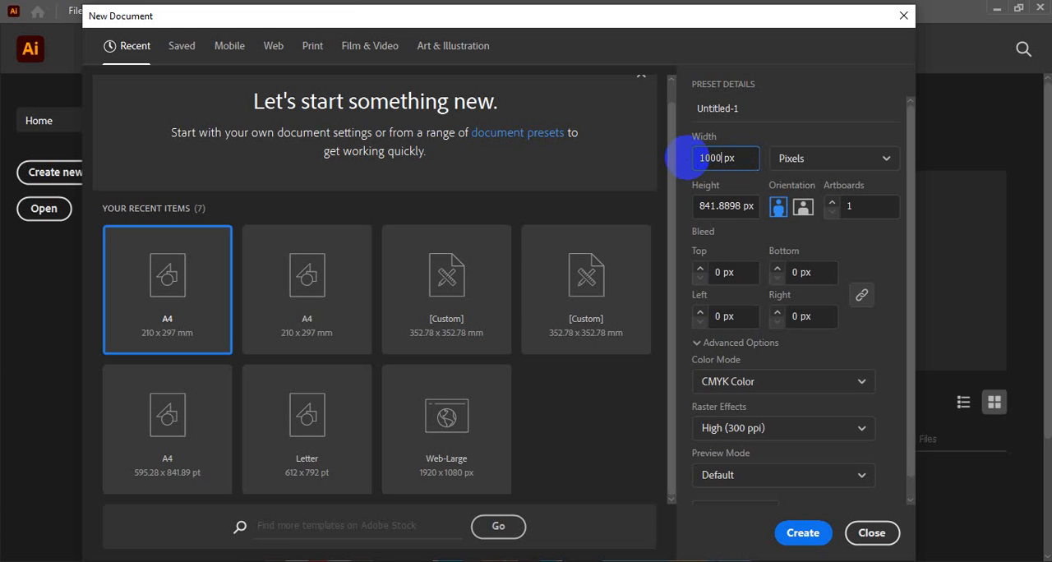
{"action": "left_click_drag", "start_coordinate": [744, 207], "coordinate": [668, 198]}
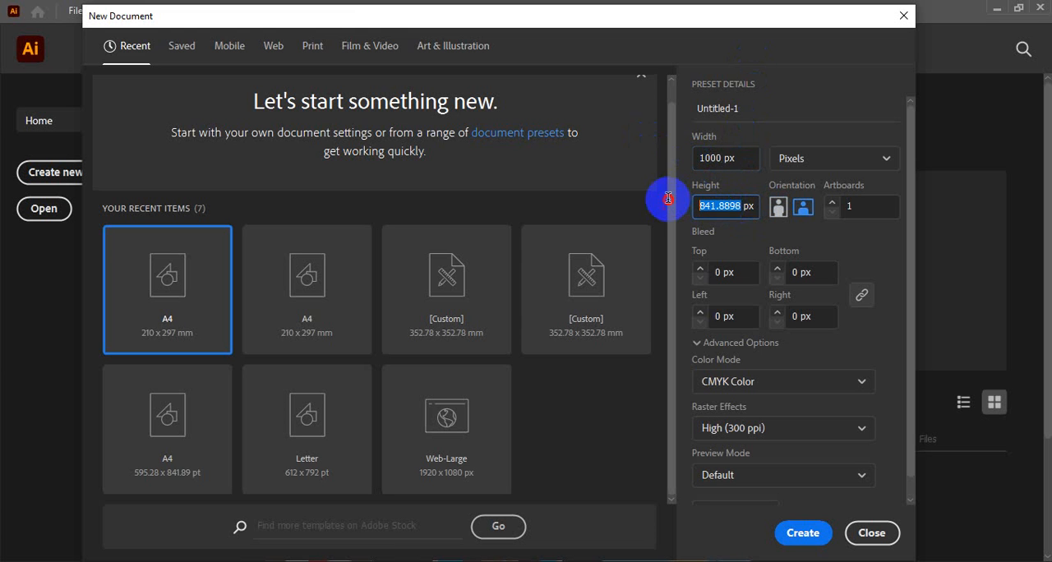
{"action": "type", "text": "1000"}
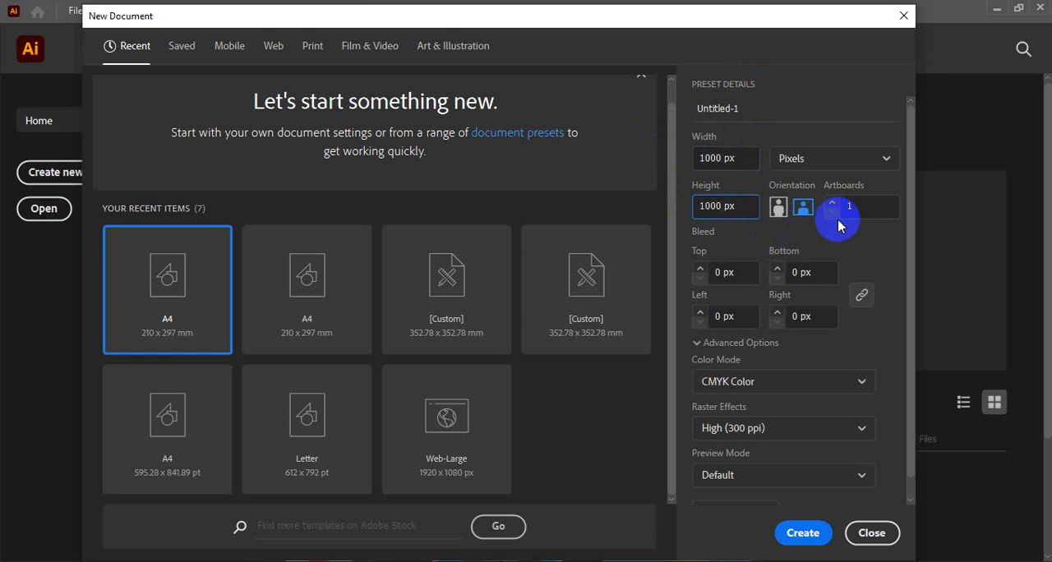
{"action": "left_click", "coordinate": [746, 185]}
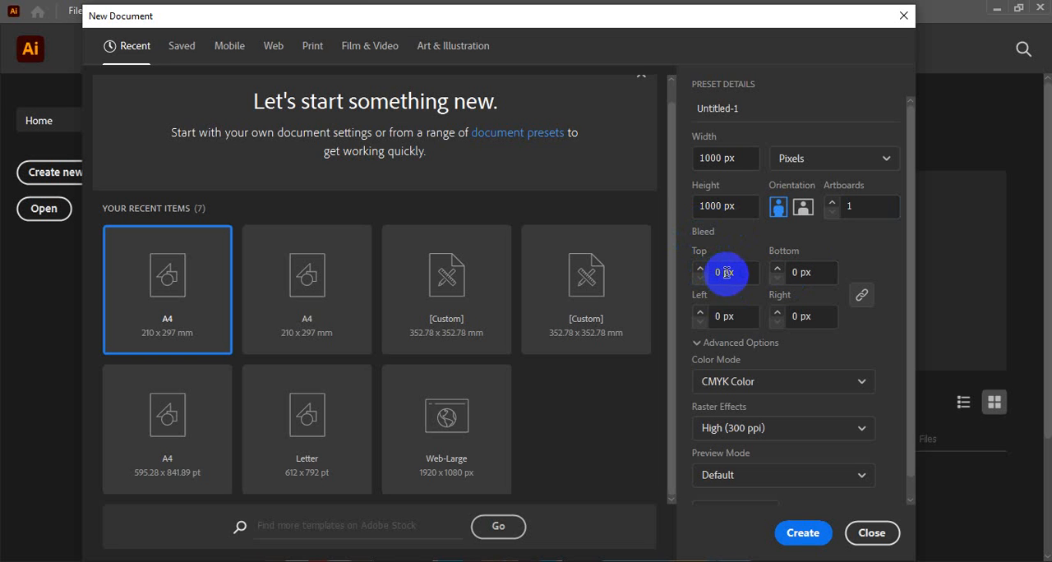
Create the document with its units changed to Millimeters and a 3 mm bleed on all four sides.
{"action": "left_click", "coordinate": [820, 159]}
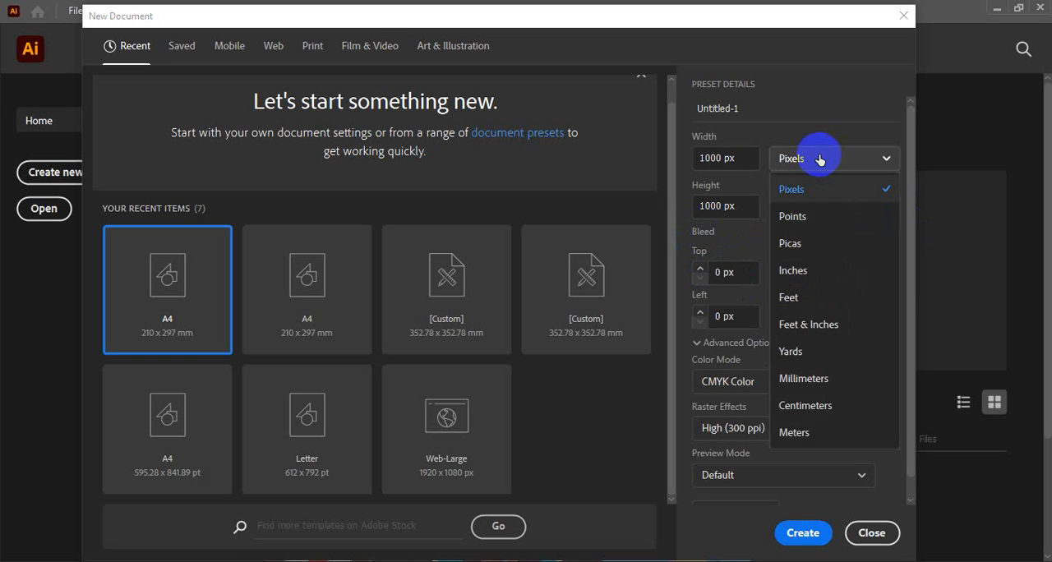
{"action": "left_click", "coordinate": [805, 379]}
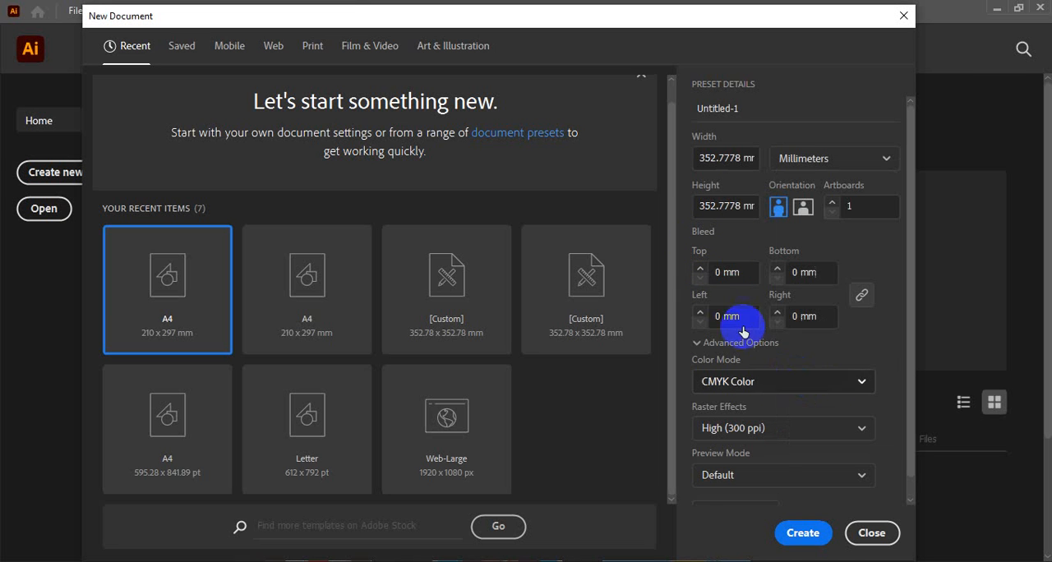
{"action": "left_click", "coordinate": [718, 272]}
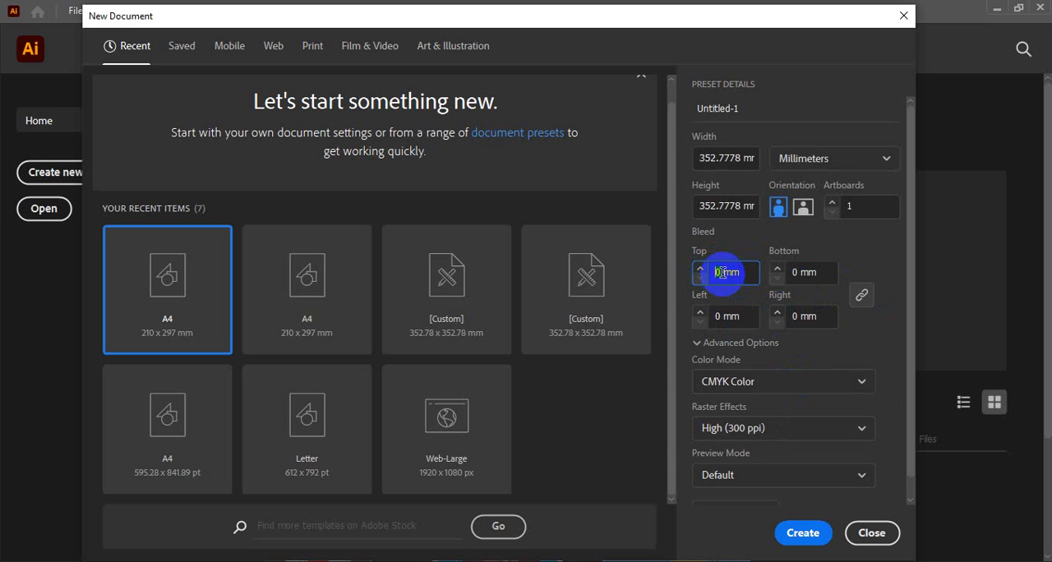
{"action": "type", "text": "3"}
{"action": "left_click", "coordinate": [873, 264]}
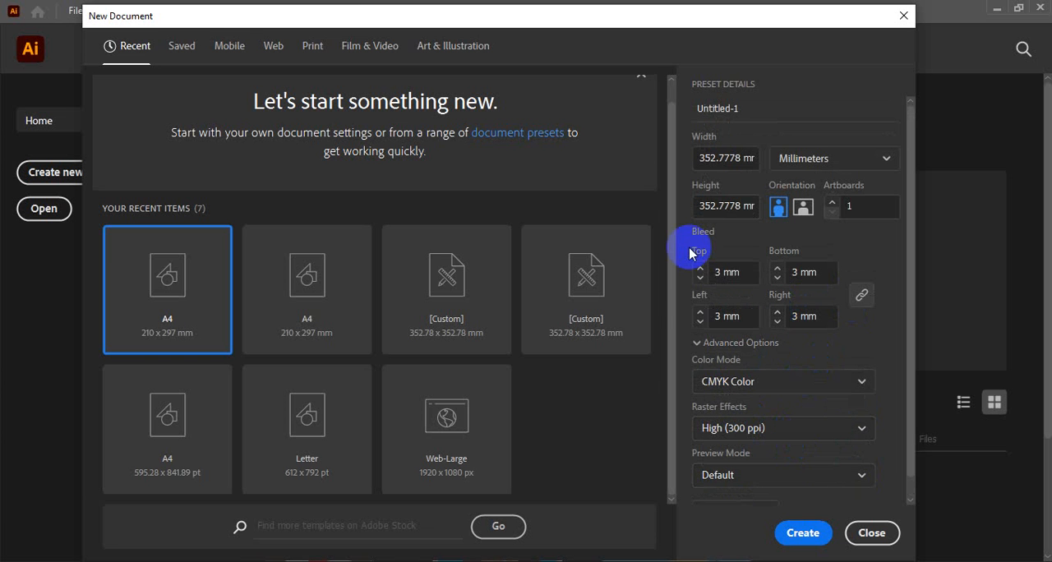
{"action": "left_click", "coordinate": [802, 535]}
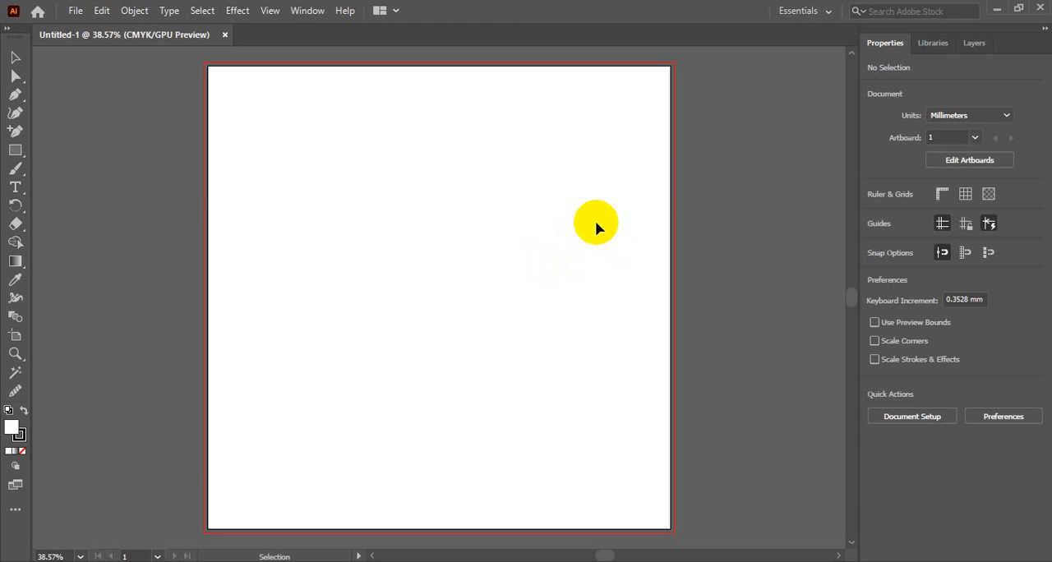
Examine the edges of the new artboard and the red bleed line surrounding it.
{"action": "left_click", "coordinate": [452, 181], "text": "ctrl+alt"}
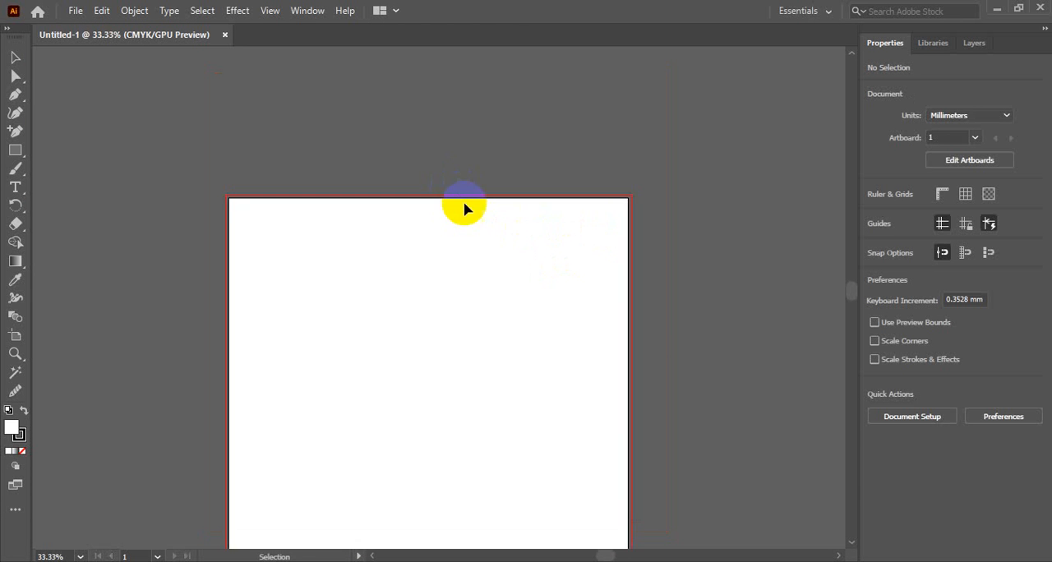
{"action": "left_click_drag", "start_coordinate": [470, 277], "coordinate": [481, 188]}
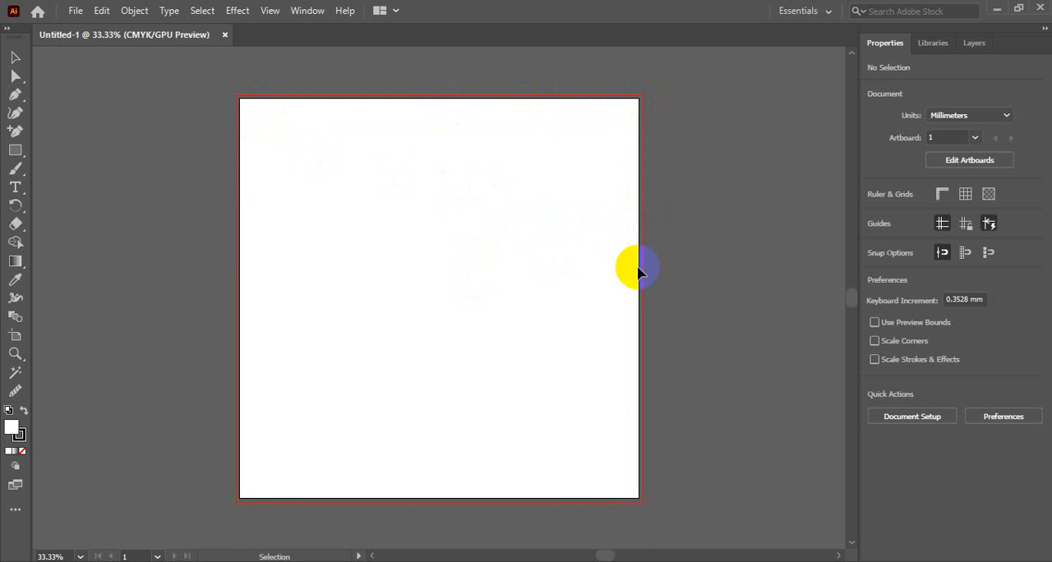
{"action": "left_click_drag", "start_coordinate": [606, 155], "coordinate": [700, 280]}
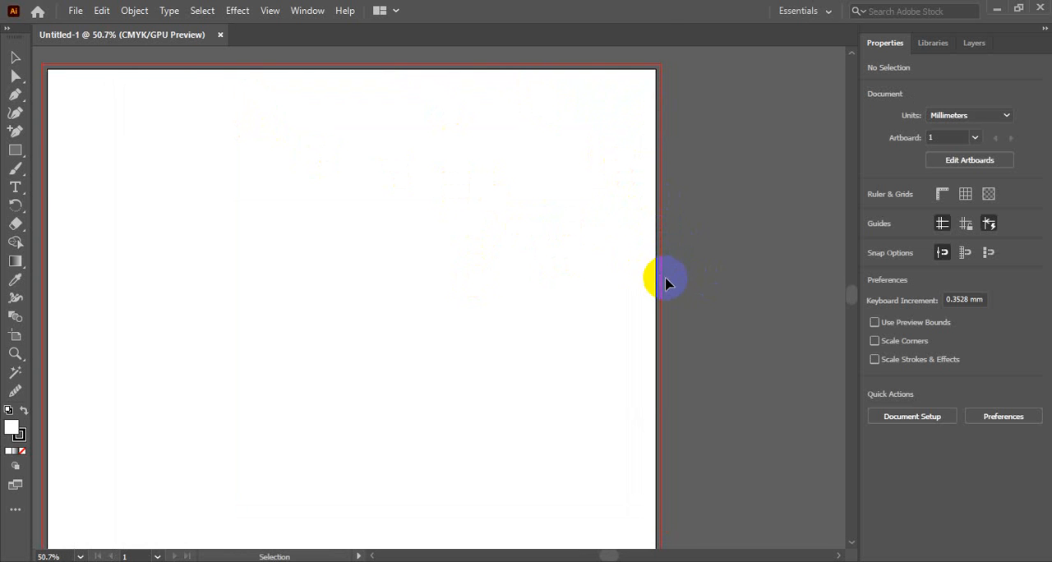
{"action": "scroll", "coordinate": [667, 277], "scroll_direction": "up", "scroll_amount": 3}
{"action": "scroll", "coordinate": [671, 276], "scroll_direction": "up", "scroll_amount": 3}
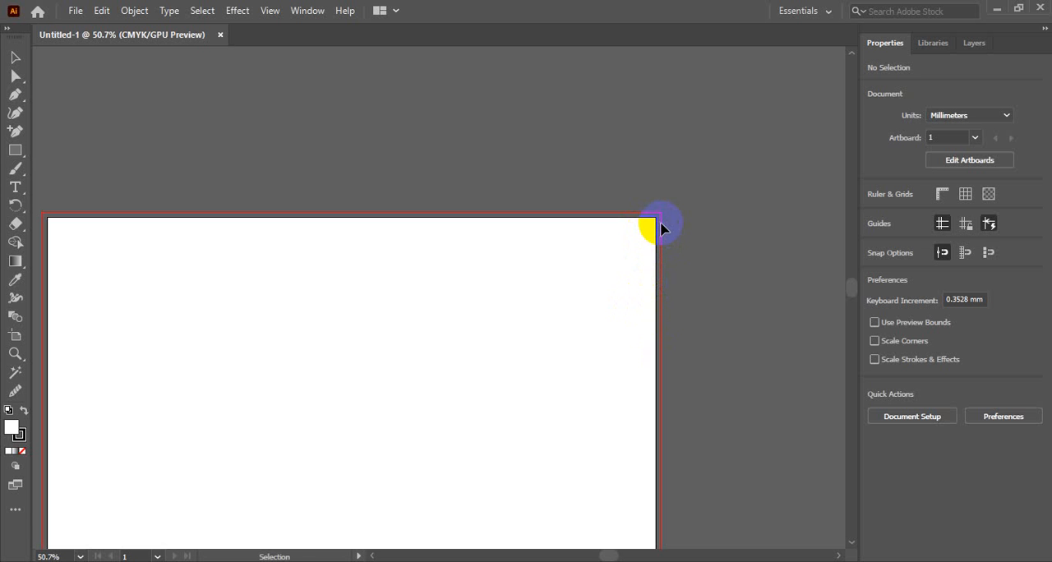
{"action": "left_click", "coordinate": [540, 234], "text": "ctrl+alt"}
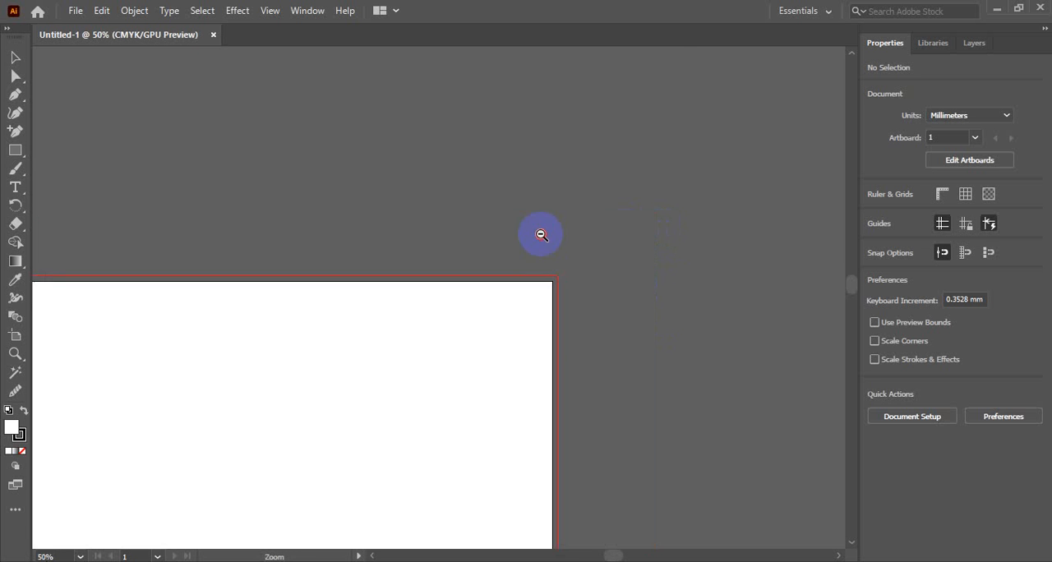
{"action": "left_click", "coordinate": [540, 235], "text": "ctrl+alt"}
{"action": "key", "text": "alt+space"}
{"action": "left_click_drag", "start_coordinate": [379, 422], "coordinate": [520, 271]}
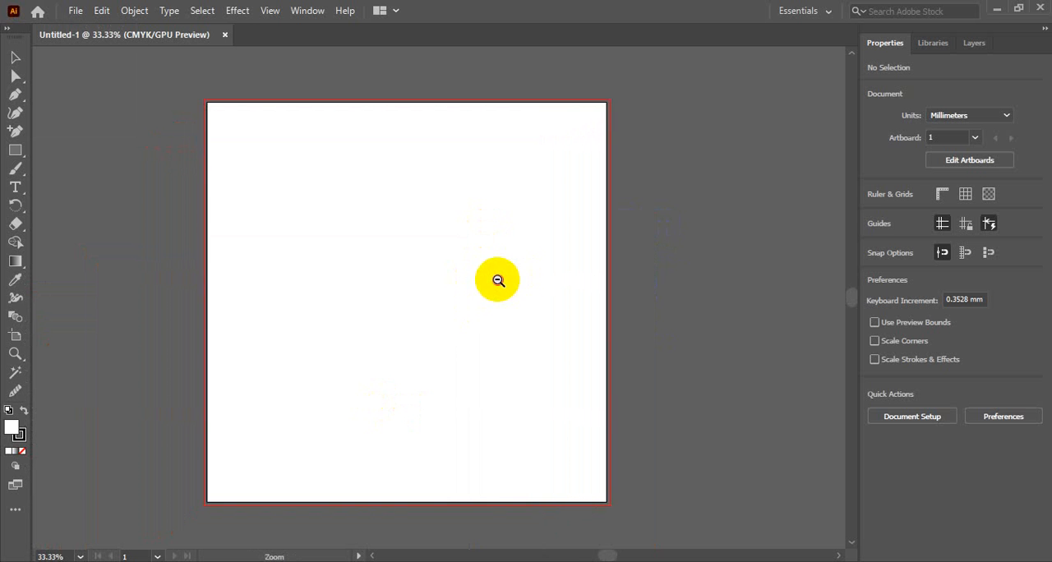
{"action": "left_click", "coordinate": [498, 280], "text": "ctrl+alt"}
{"action": "left_click_drag", "start_coordinate": [434, 278], "coordinate": [510, 276]}
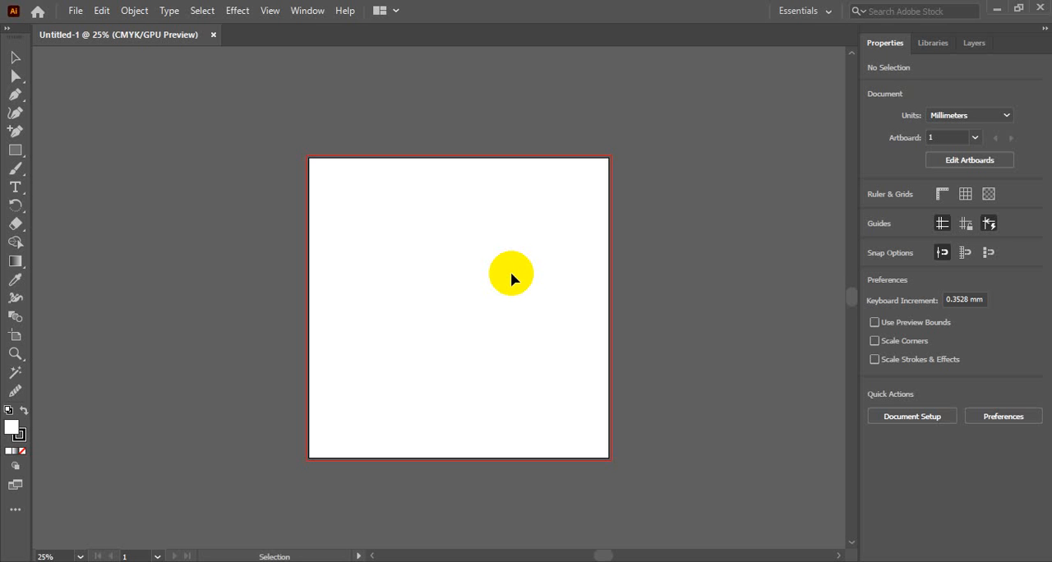
Check which artboards the current document lists in its properties.
{"action": "left_click", "coordinate": [931, 138]}
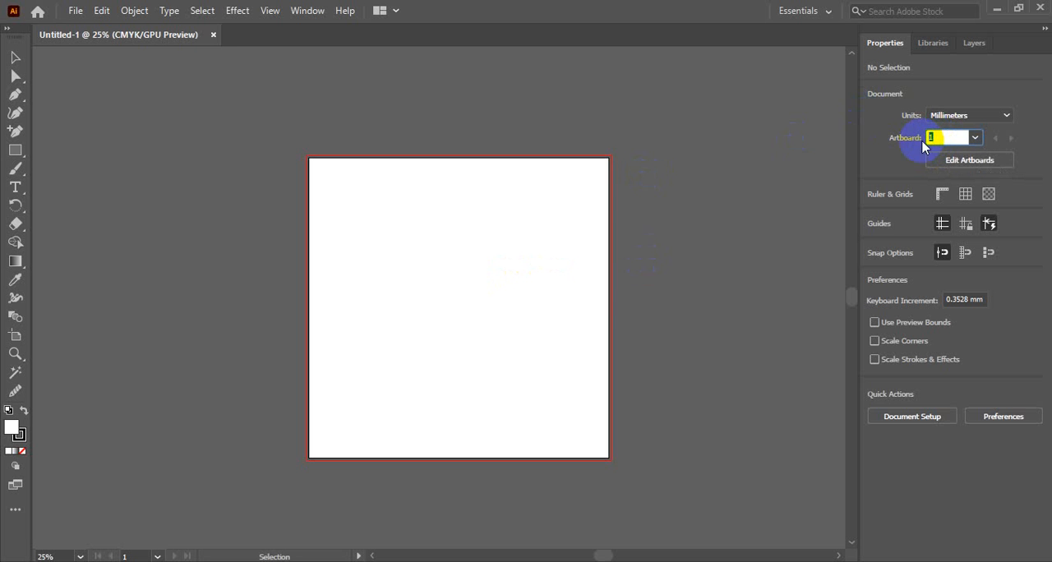
{"action": "left_click", "coordinate": [758, 192]}
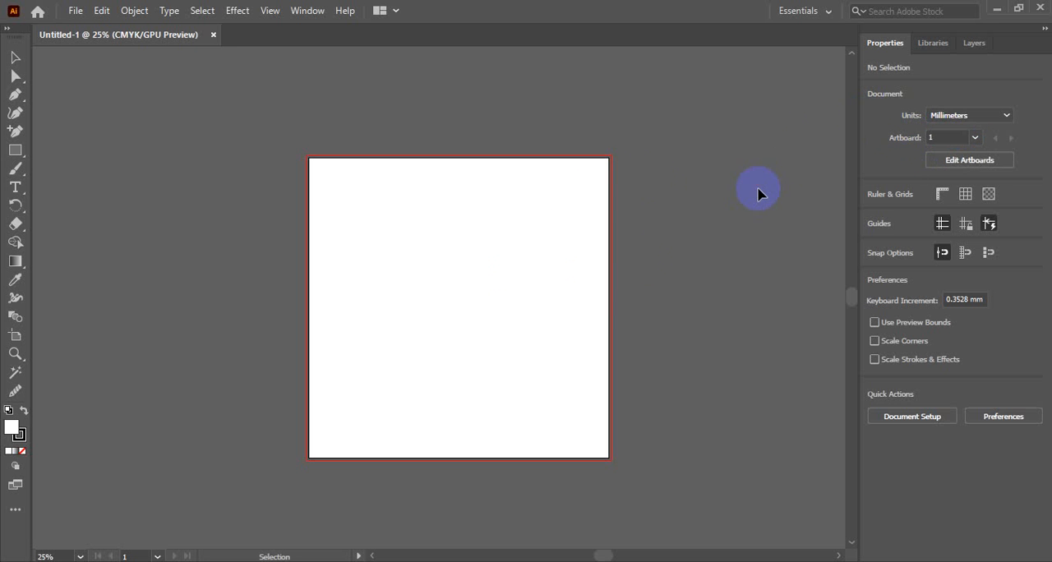
{"action": "left_click", "coordinate": [974, 138]}
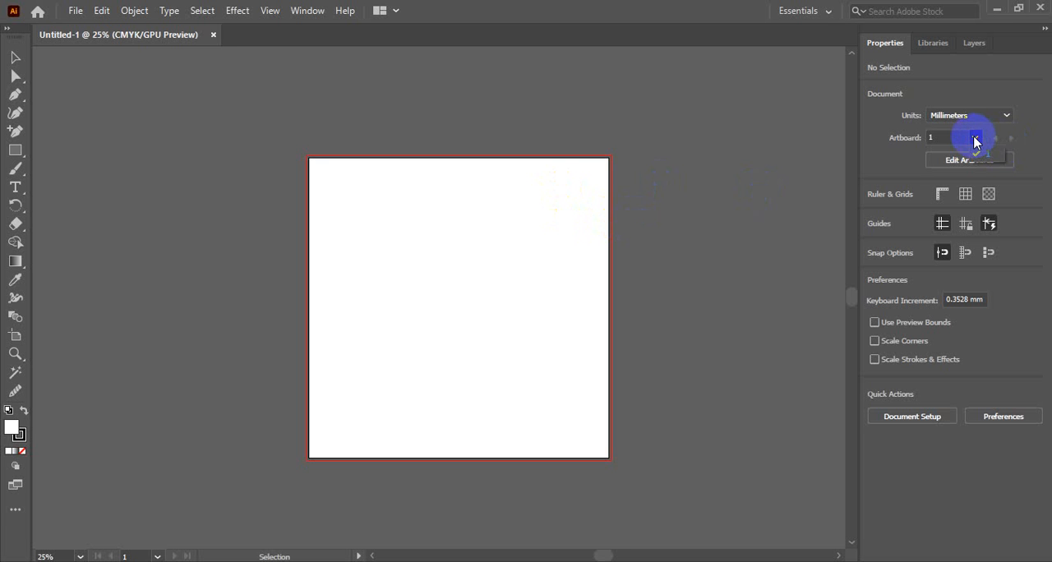
{"action": "left_click", "coordinate": [978, 153]}
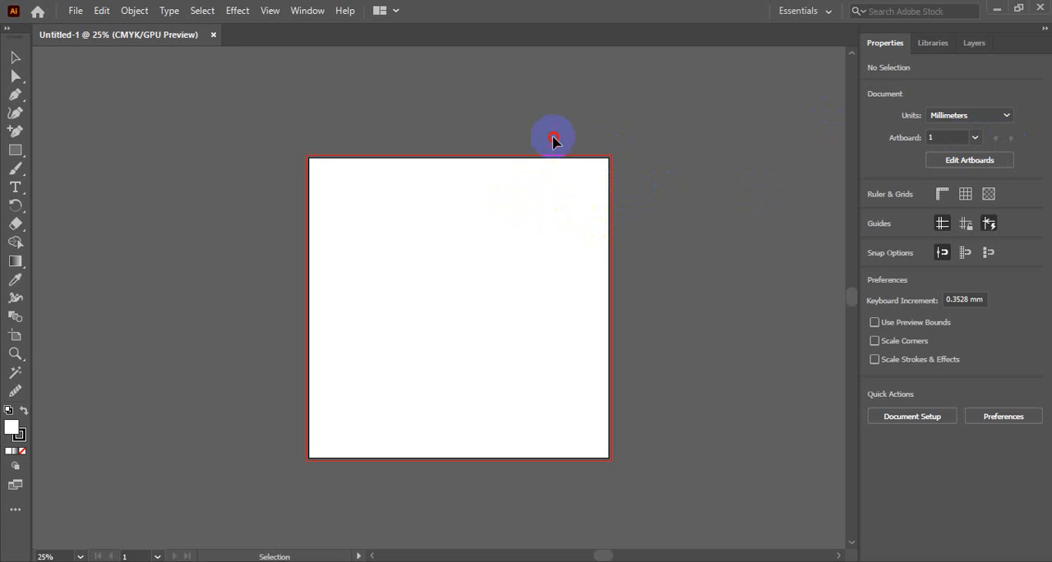
{"action": "left_click_drag", "start_coordinate": [554, 138], "coordinate": [639, 242]}
{"action": "left_click_drag", "start_coordinate": [565, 103], "coordinate": [657, 240]}
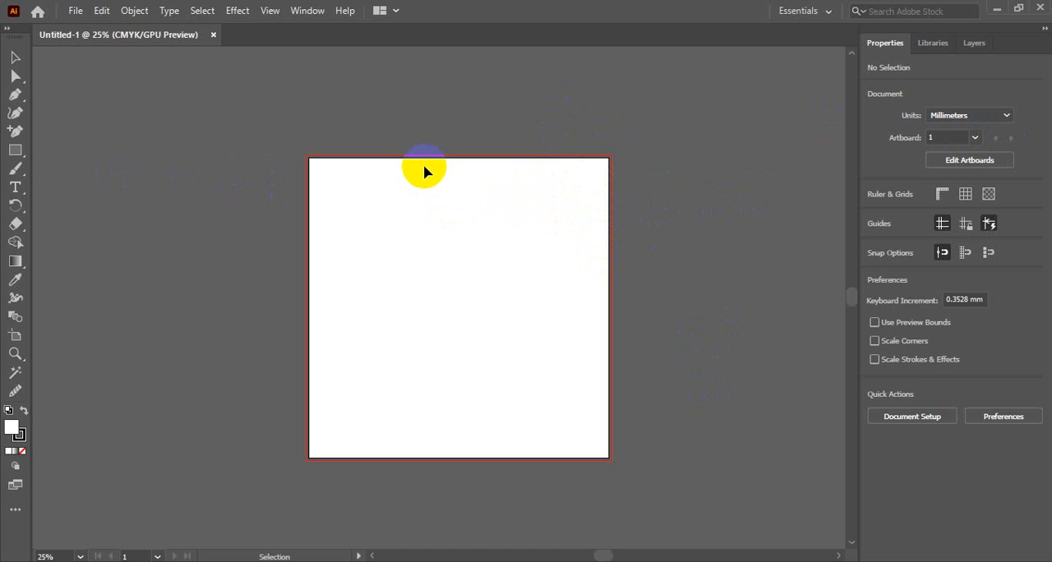
Create another document with the same size and bleed settings but four artboards.
{"action": "key", "text": "ctrl+n"}
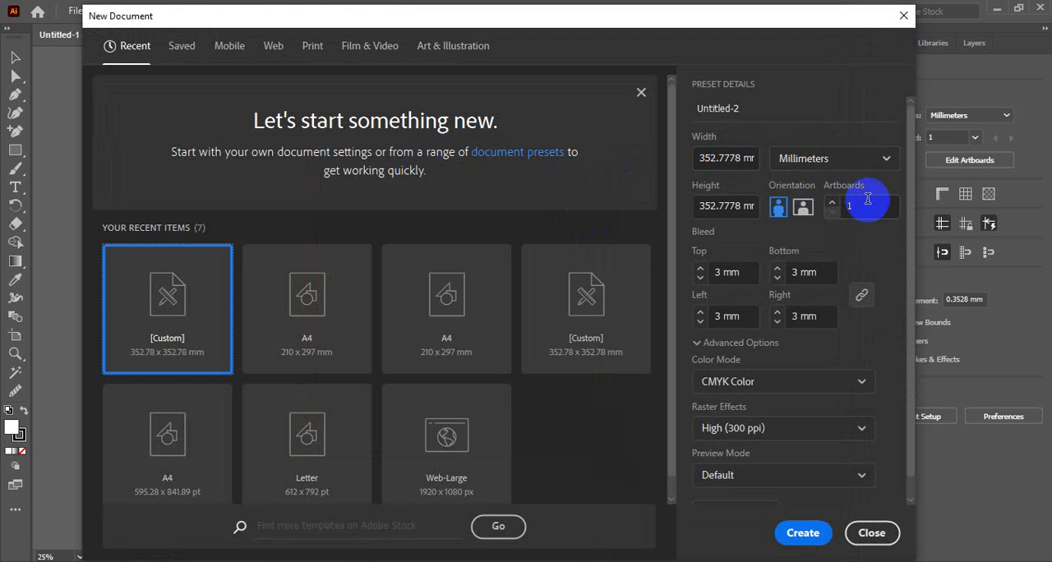
{"action": "left_click", "coordinate": [844, 209]}
{"action": "double_click", "coordinate": [847, 208]}
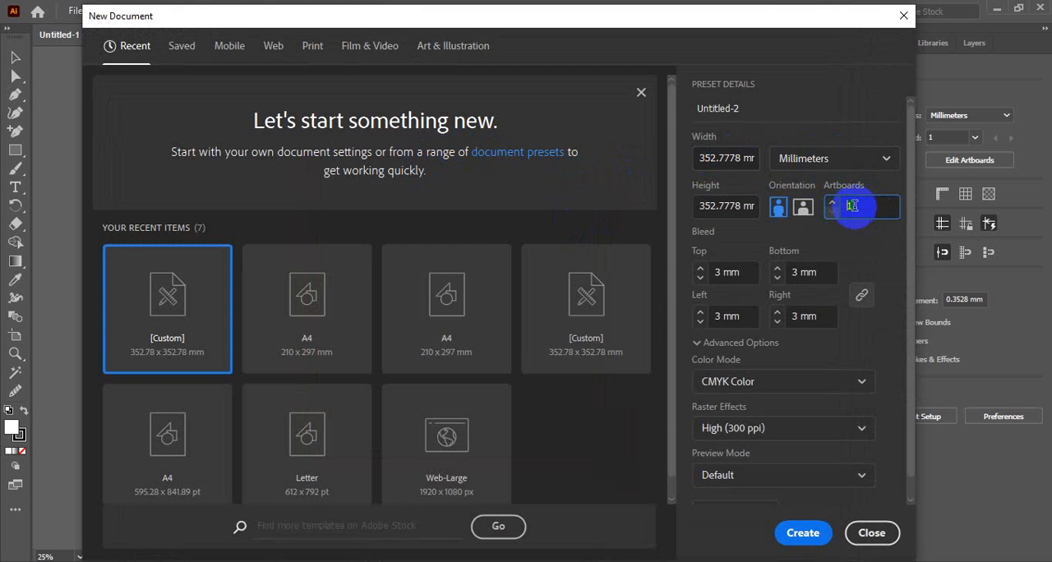
{"action": "left_click", "coordinate": [803, 532]}
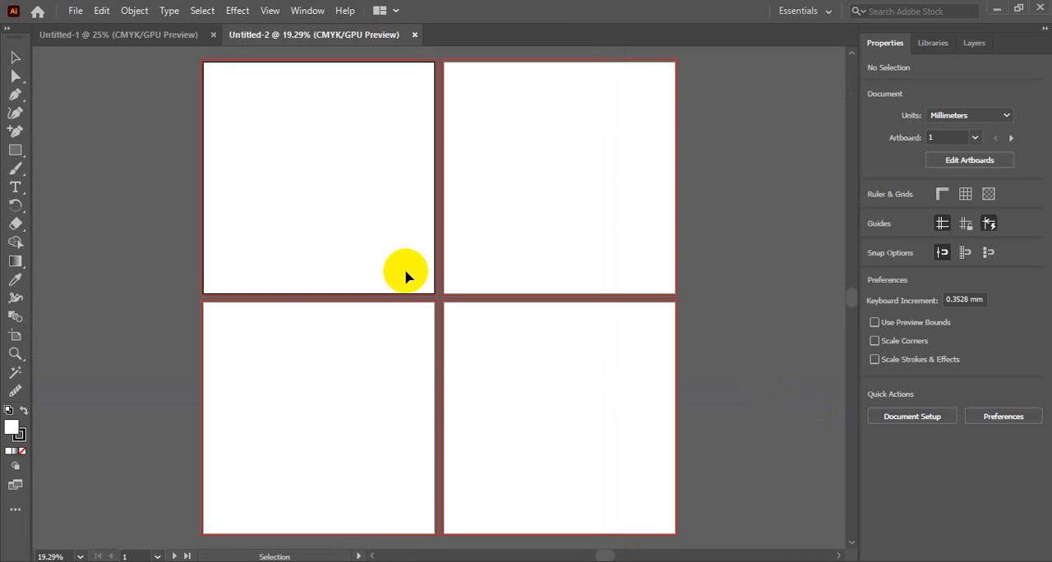
Activate each of the four artboards in turn to review the new document's layout.
{"action": "left_click", "coordinate": [406, 272], "text": "ctrl+alt"}
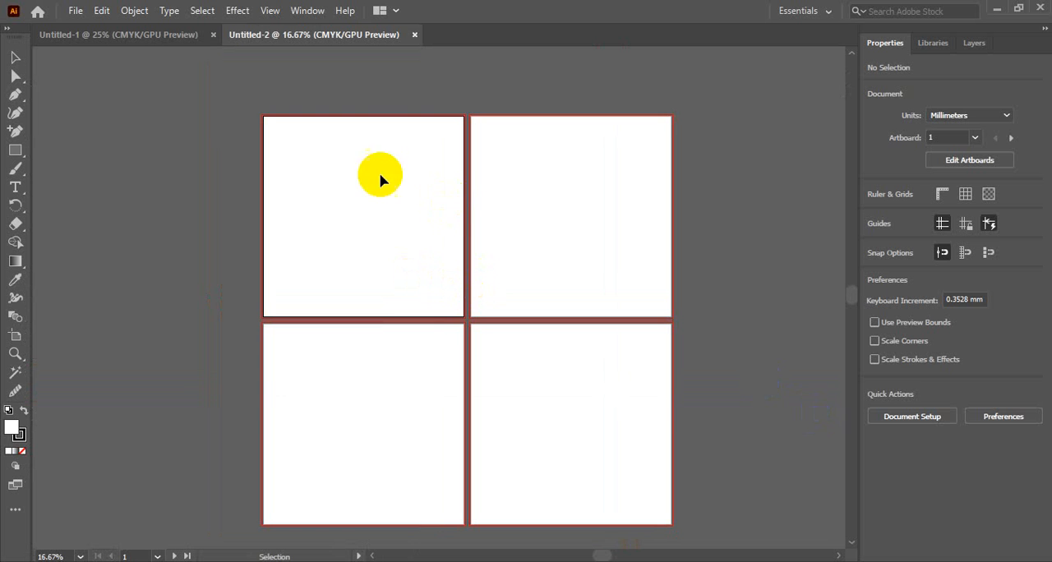
{"action": "left_click", "coordinate": [558, 212]}
{"action": "left_click", "coordinate": [337, 442]}
{"action": "left_click", "coordinate": [492, 420]}
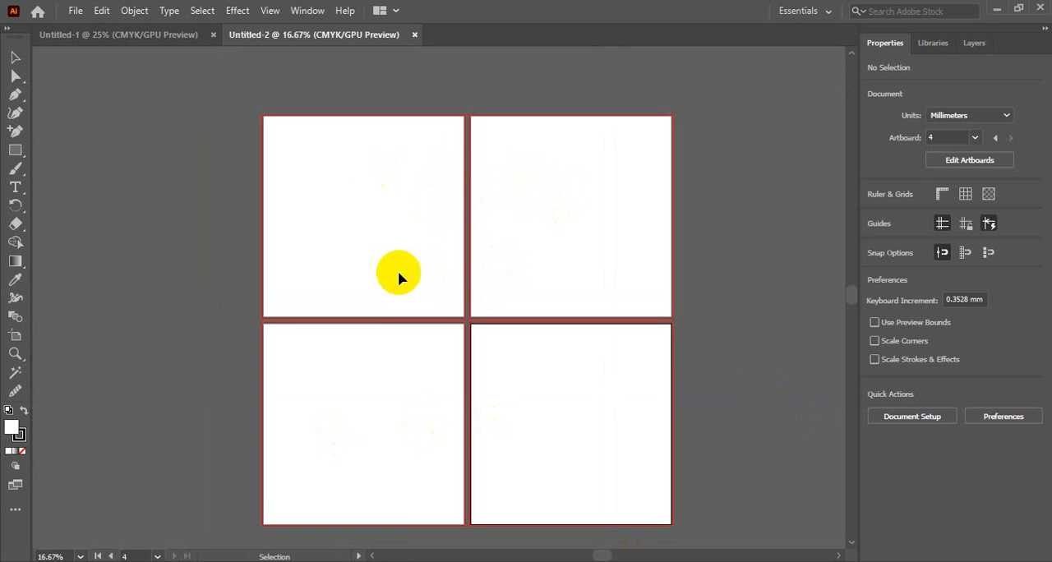
{"action": "left_click", "coordinate": [384, 256]}
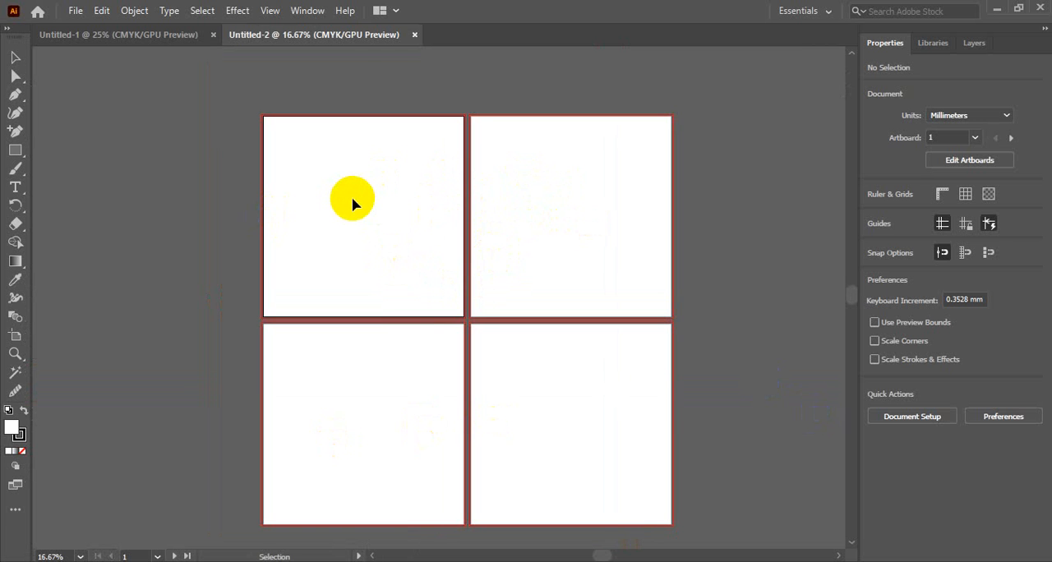
{"action": "left_click", "coordinate": [562, 232]}
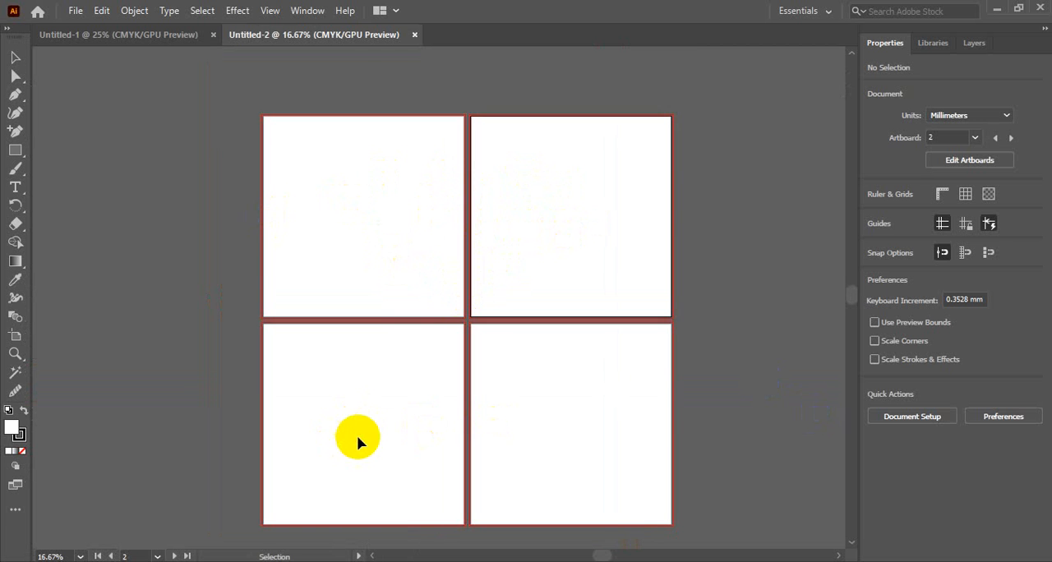
{"action": "left_click", "coordinate": [355, 437]}
{"action": "left_click", "coordinate": [553, 440]}
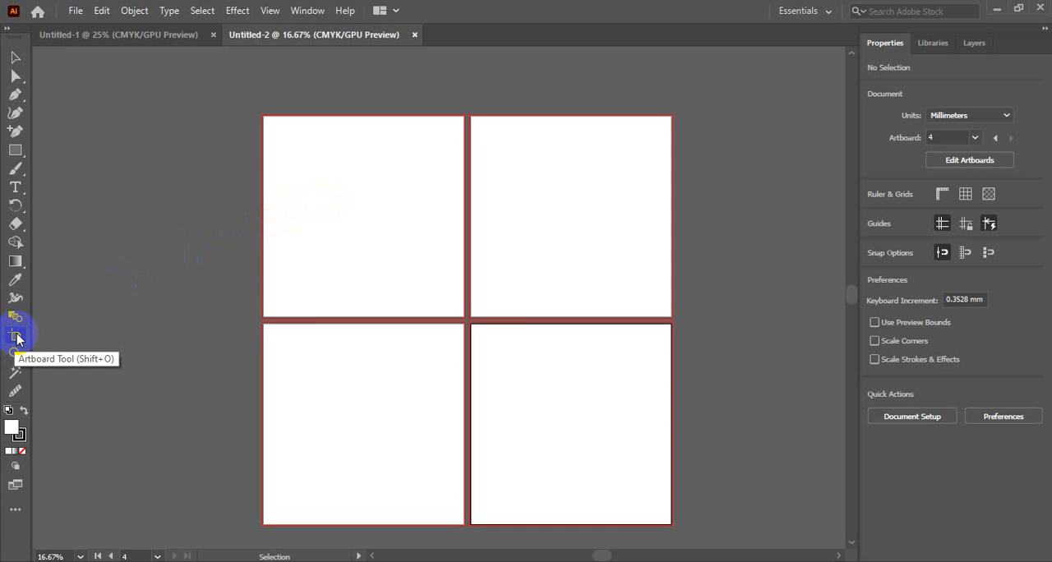
Start editing the artboards with the Artboard tool and select Artboard 1 and Artboard 2 in turn.
{"action": "left_click", "coordinate": [18, 338]}
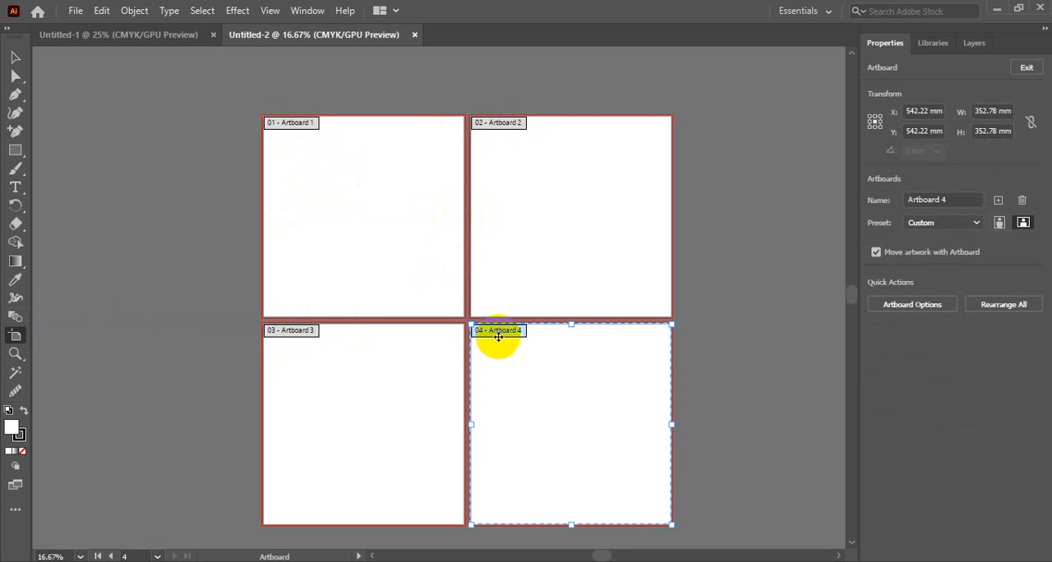
{"action": "left_click", "coordinate": [387, 214]}
{"action": "left_click", "coordinate": [547, 198]}
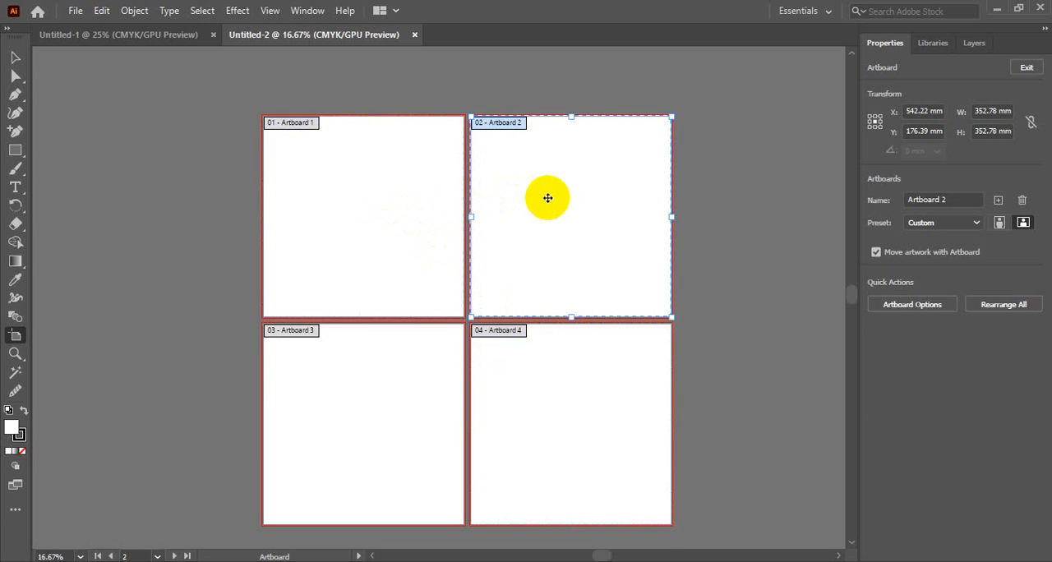
Shift Artboard 3 about 10 mm toward Artboard 4, select each artboard in turn, and undo the shift.
{"action": "left_click_drag", "start_coordinate": [409, 369], "coordinate": [415, 369]}
{"action": "left_click", "coordinate": [539, 370]}
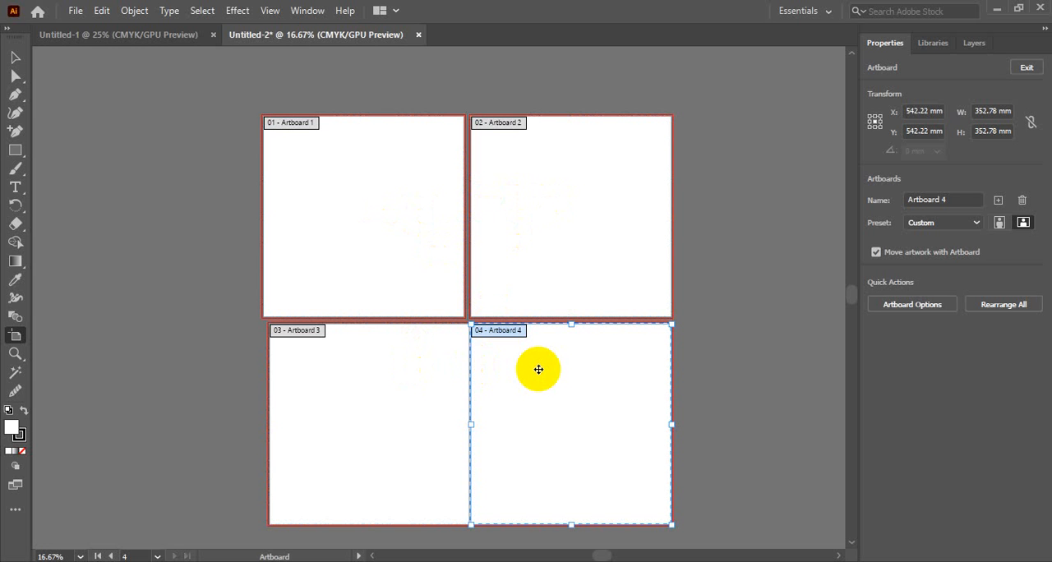
{"action": "left_click", "coordinate": [442, 237]}
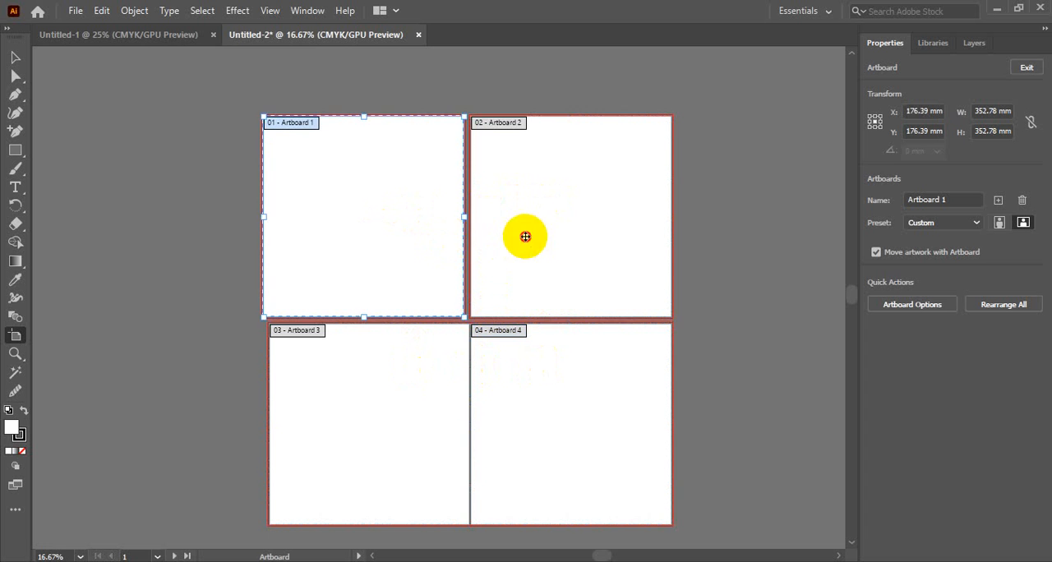
{"action": "left_click", "coordinate": [523, 236]}
{"action": "left_click", "coordinate": [381, 402]}
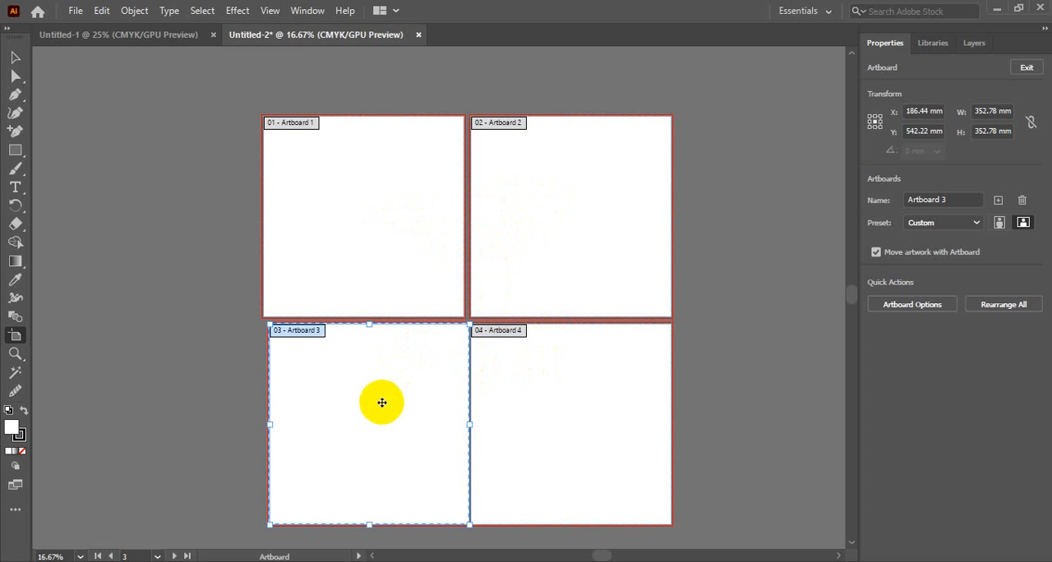
{"action": "left_click", "coordinate": [559, 376]}
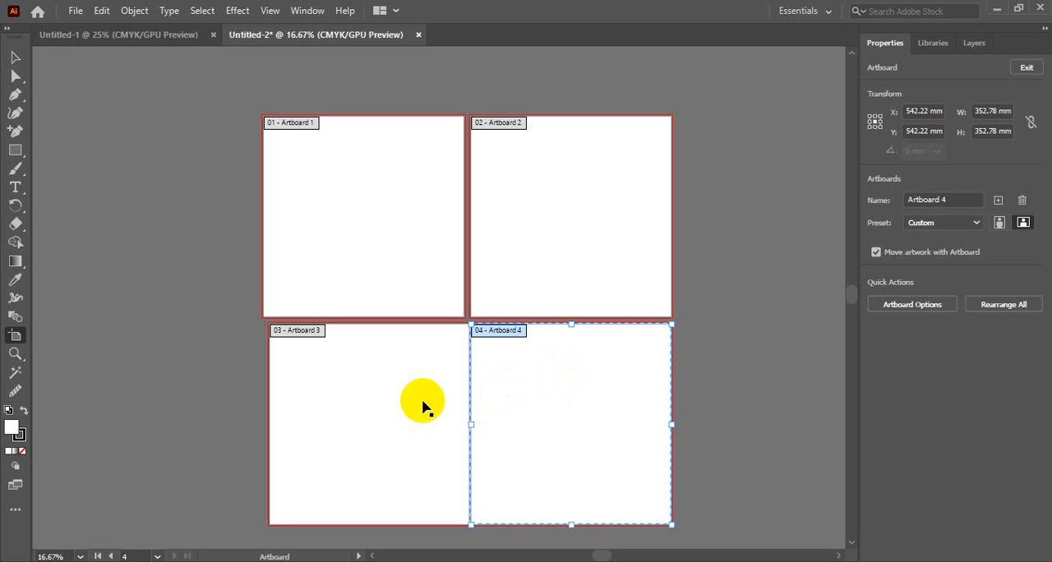
{"action": "key", "text": "ctrl+z"}
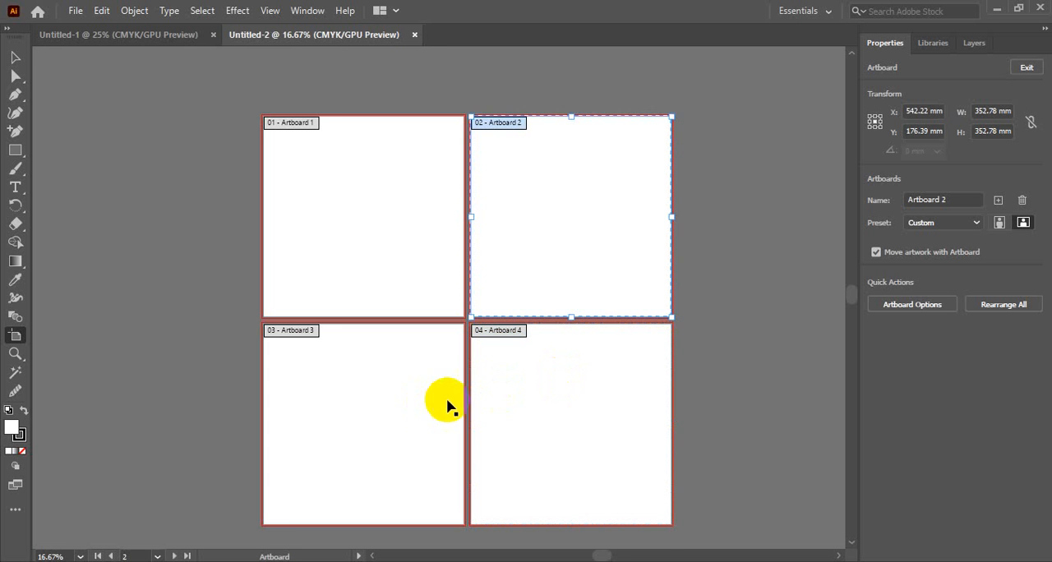
Delete Artboard 4 from the document.
{"action": "left_click", "coordinate": [584, 397]}
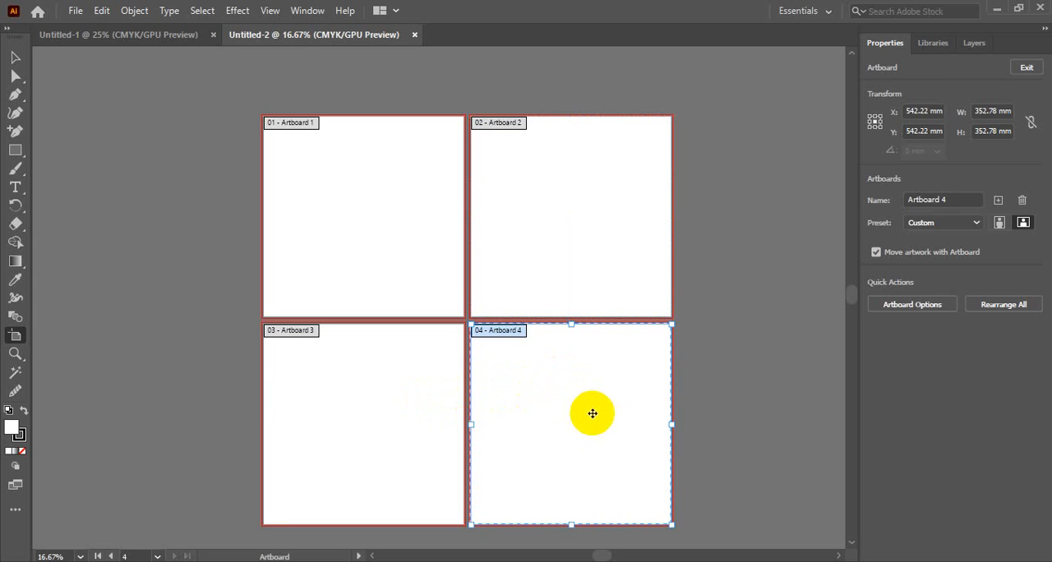
{"action": "key", "text": "Delete"}
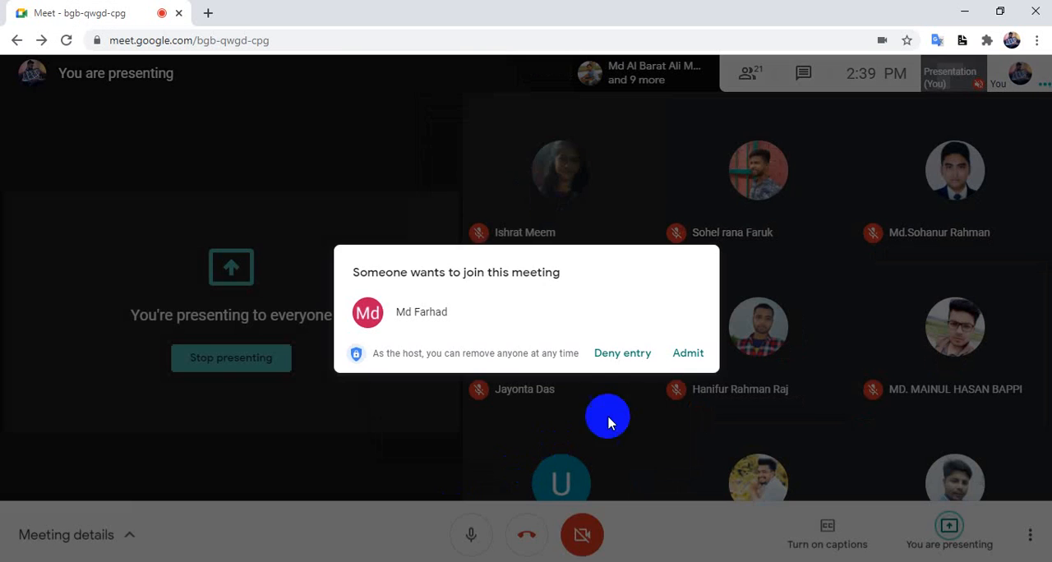
Admit the waiting participant to the Google Meet call, return to Illustrator and dismiss the presenting notification.
{"action": "left_click", "coordinate": [689, 354]}
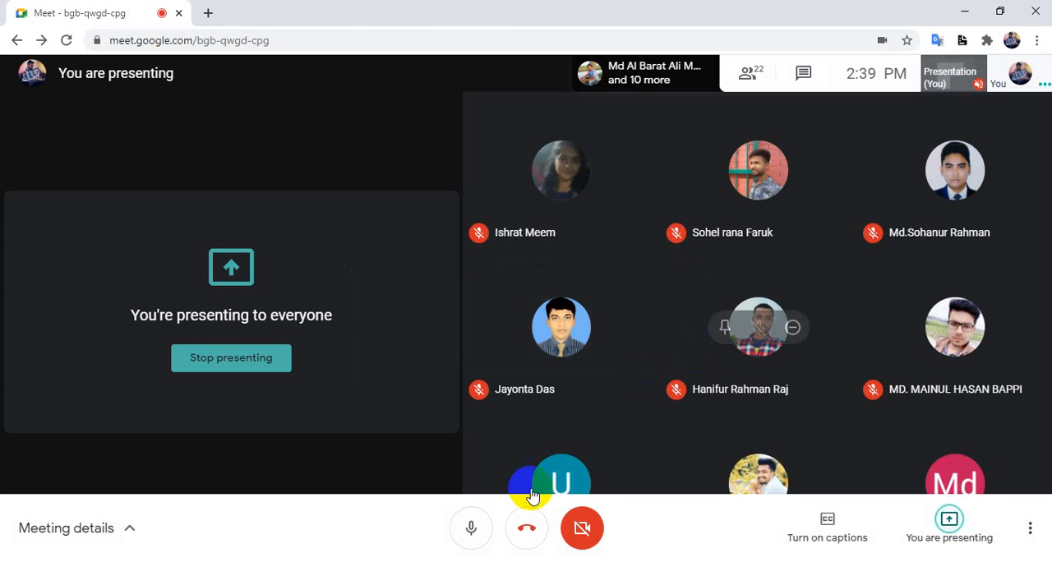
{"action": "left_click", "coordinate": [390, 561]}
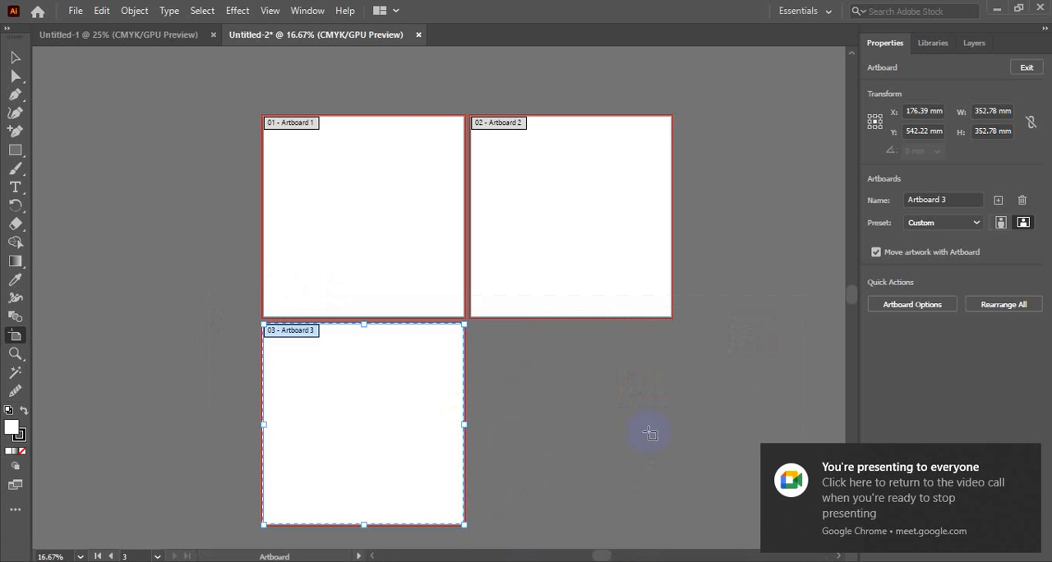
{"action": "left_click", "coordinate": [1026, 457]}
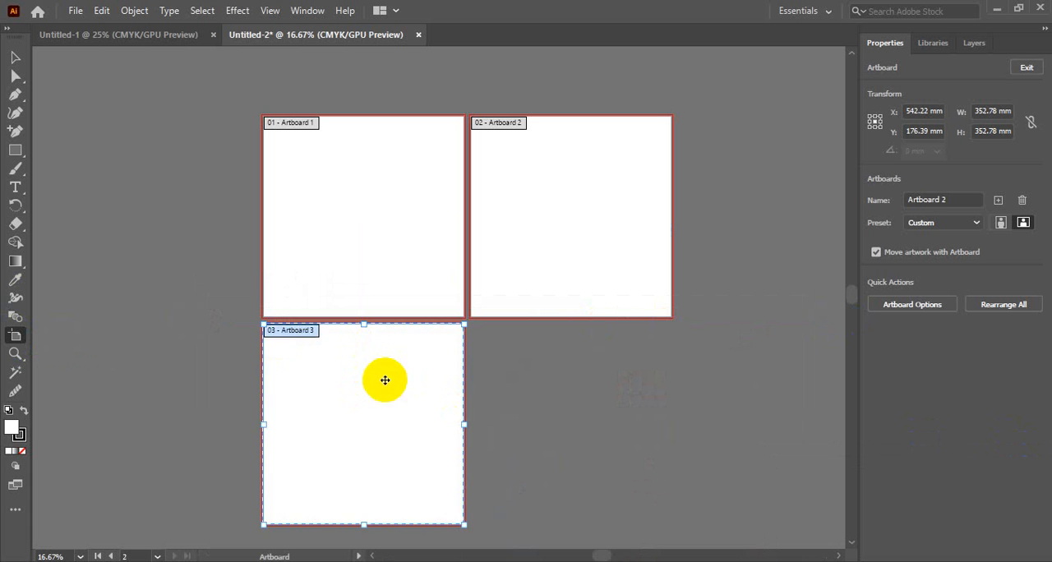
Delete Artboard 3 and Artboard 2 so only Artboard 1 remains, and return to the Selection tool.
{"action": "key", "text": "Delete"}
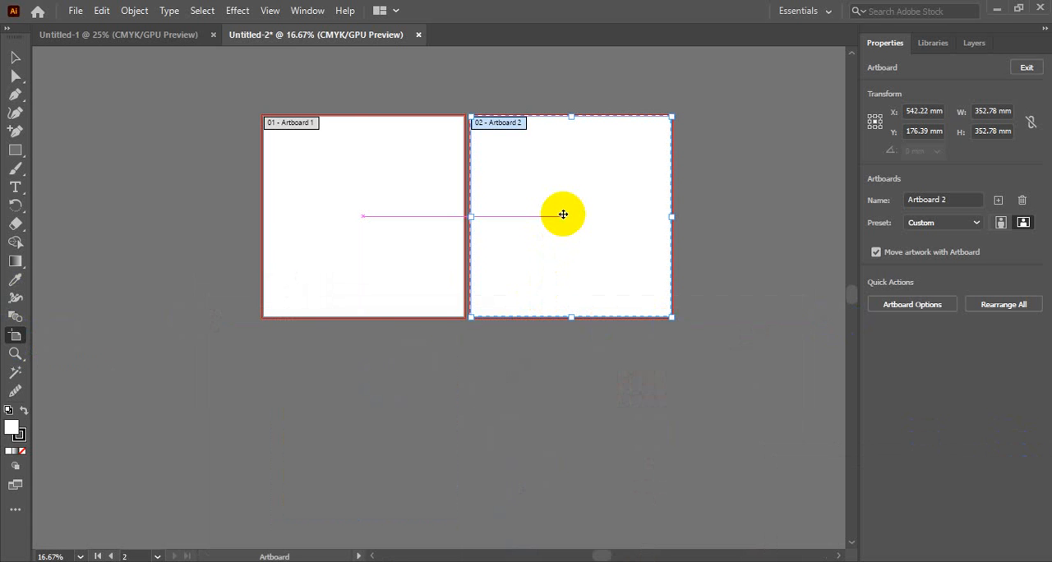
{"action": "key", "text": "Delete"}
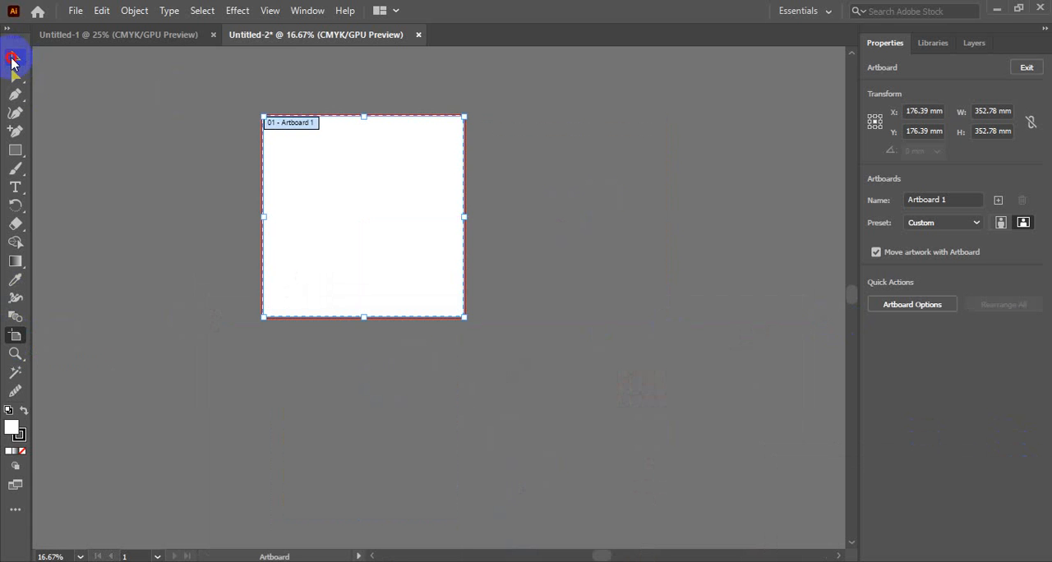
{"action": "left_click", "coordinate": [12, 58]}
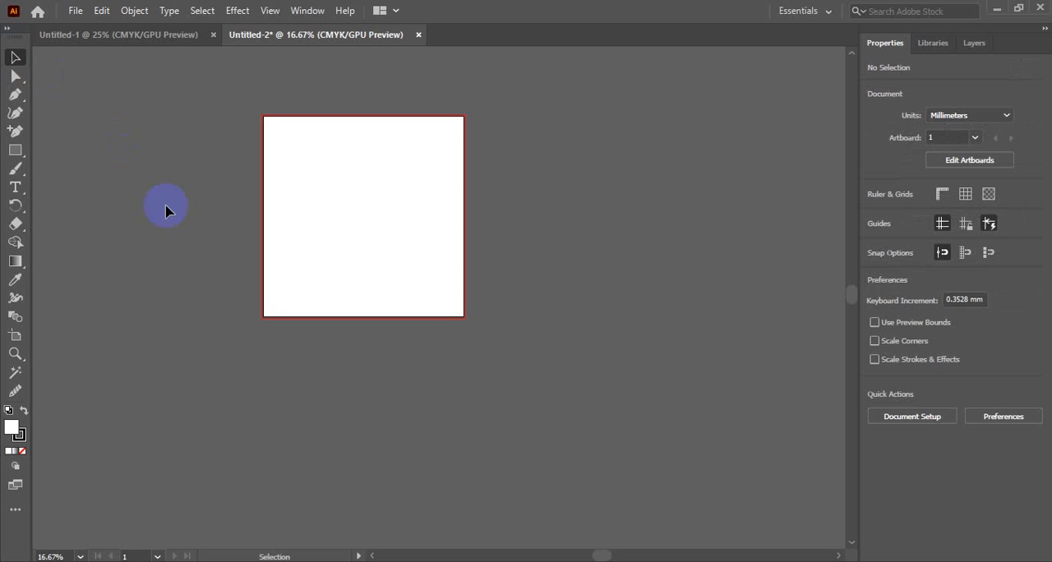
{"action": "left_click", "coordinate": [329, 192], "text": "ctrl"}
{"action": "left_click_drag", "start_coordinate": [517, 282], "coordinate": [341, 189]}
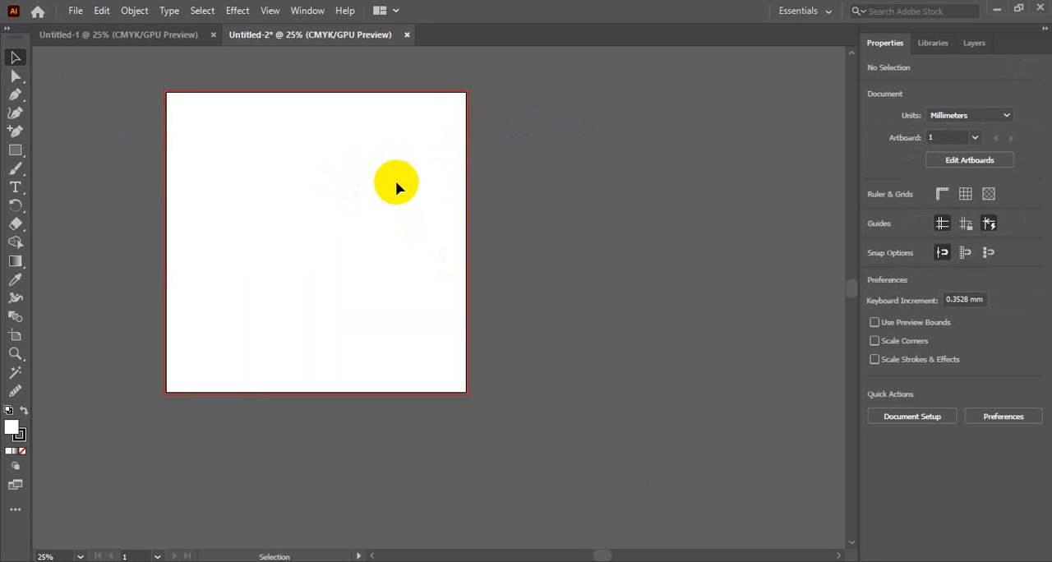
Duplicate Artboard 1 beside the original in artboard editing mode, and return to the Selection tool.
{"action": "left_click", "coordinate": [968, 161]}
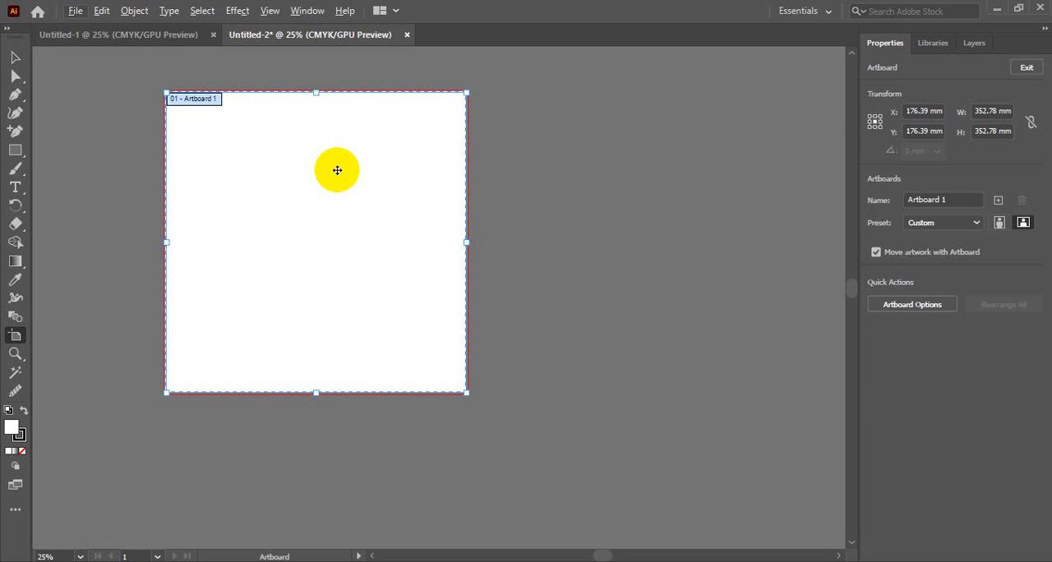
{"action": "left_click", "coordinate": [337, 170], "text": "ctrl+alt"}
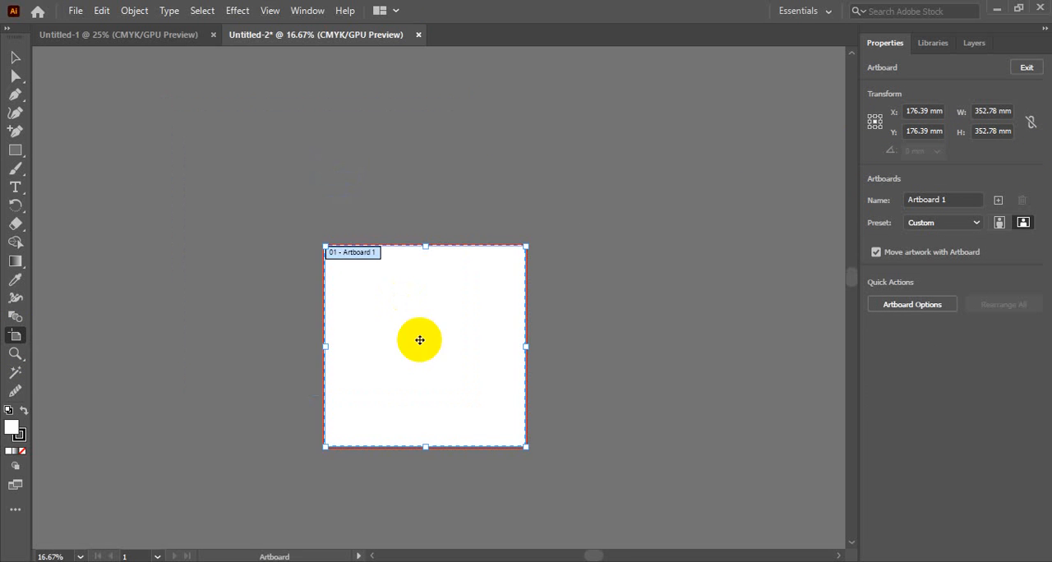
{"action": "left_click_drag", "start_coordinate": [363, 269], "coordinate": [313, 227]}
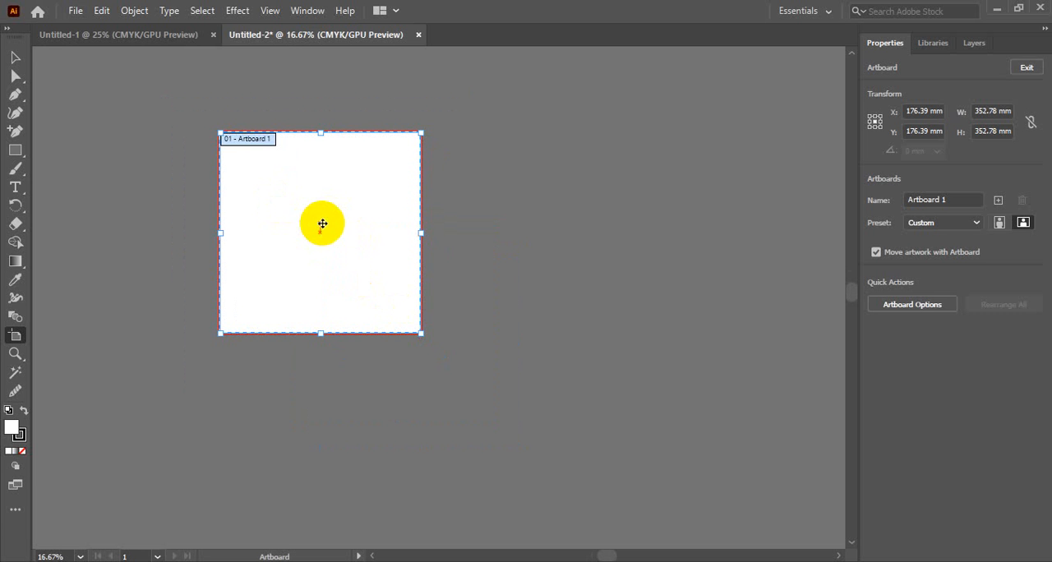
{"action": "left_click_drag", "start_coordinate": [313, 217], "coordinate": [527, 212]}
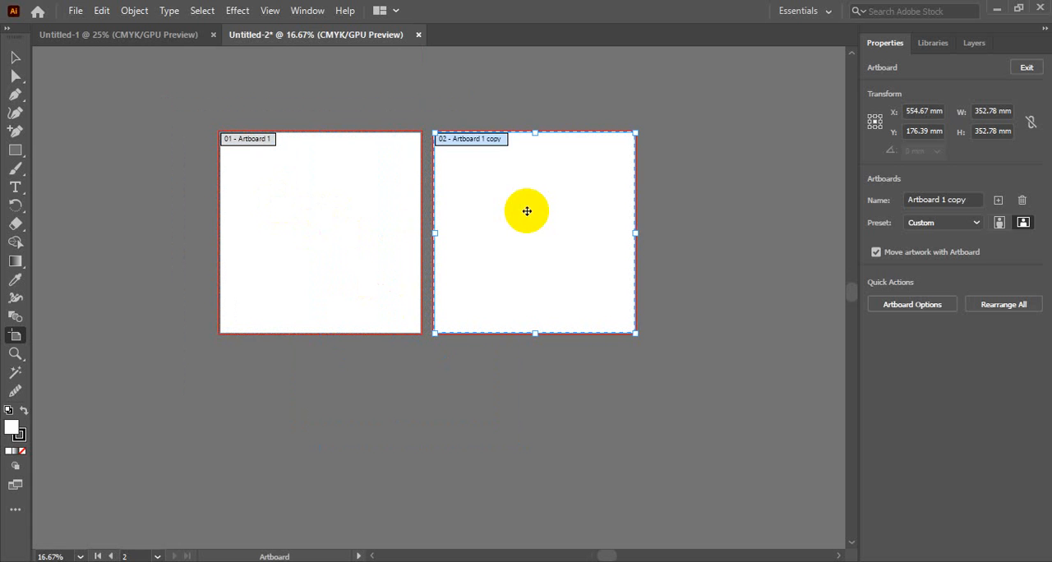
{"action": "left_click", "coordinate": [589, 395]}
{"action": "left_click", "coordinate": [15, 58]}
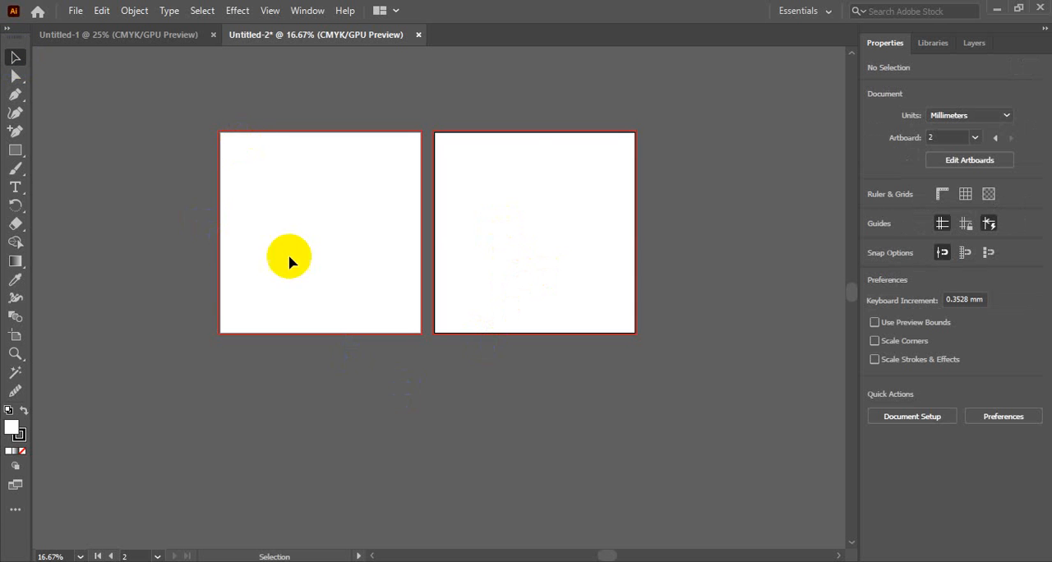
Delete the duplicated artboard with the Artboard tool and switch back to the Selection tool.
{"action": "left_click", "coordinate": [15, 337]}
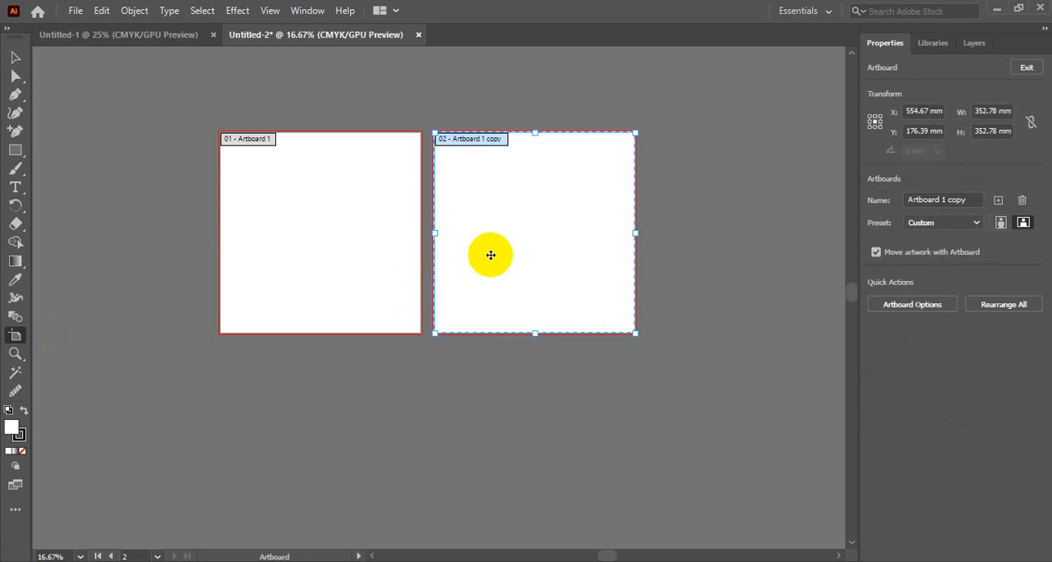
{"action": "key", "text": "Delete"}
{"action": "left_click", "coordinate": [15, 58]}
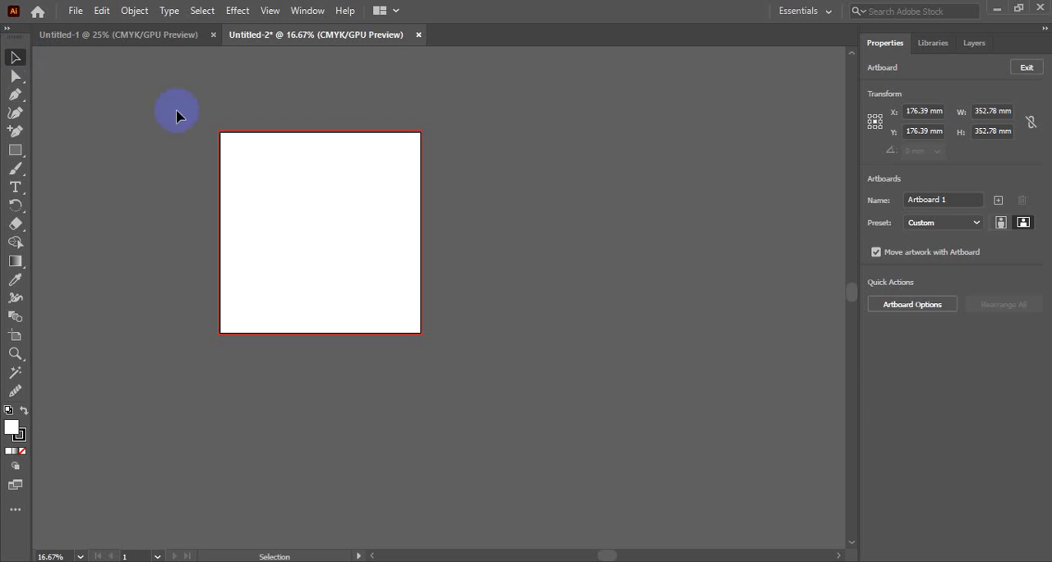
Draw a square about 101 mm wide, a tall rectangle, a smaller square and a narrow rectangle about 23 × 129 mm on Artboard 1.
{"action": "left_click", "coordinate": [177, 115]}
{"action": "left_click", "coordinate": [16, 150]}
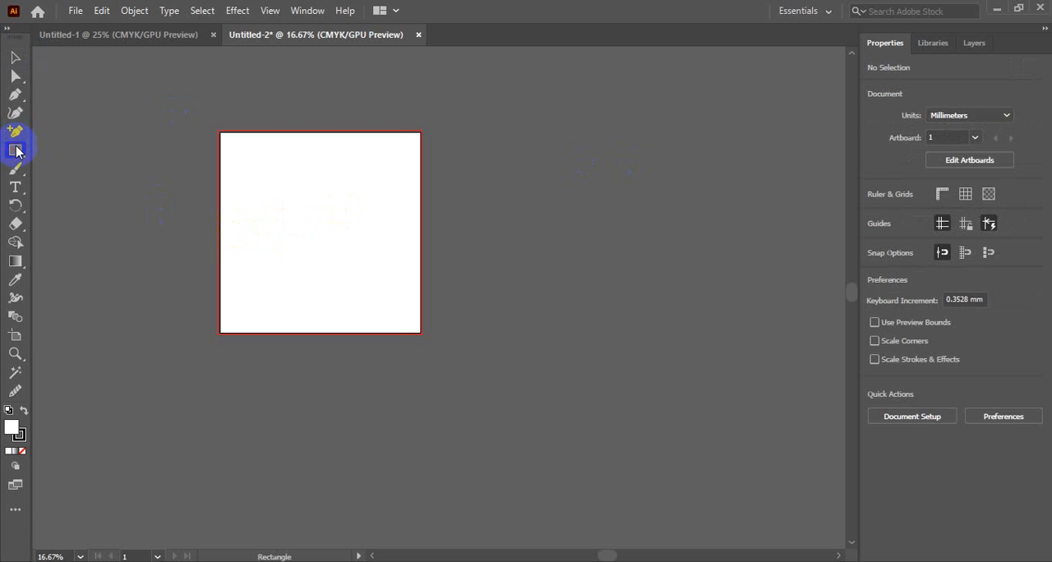
{"action": "left_click_drag", "start_coordinate": [263, 156], "coordinate": [321, 214]}
{"action": "left_click_drag", "start_coordinate": [351, 168], "coordinate": [387, 250]}
{"action": "left_click_drag", "start_coordinate": [267, 257], "coordinate": [310, 299]}
{"action": "left_click_drag", "start_coordinate": [325, 246], "coordinate": [338, 318]}
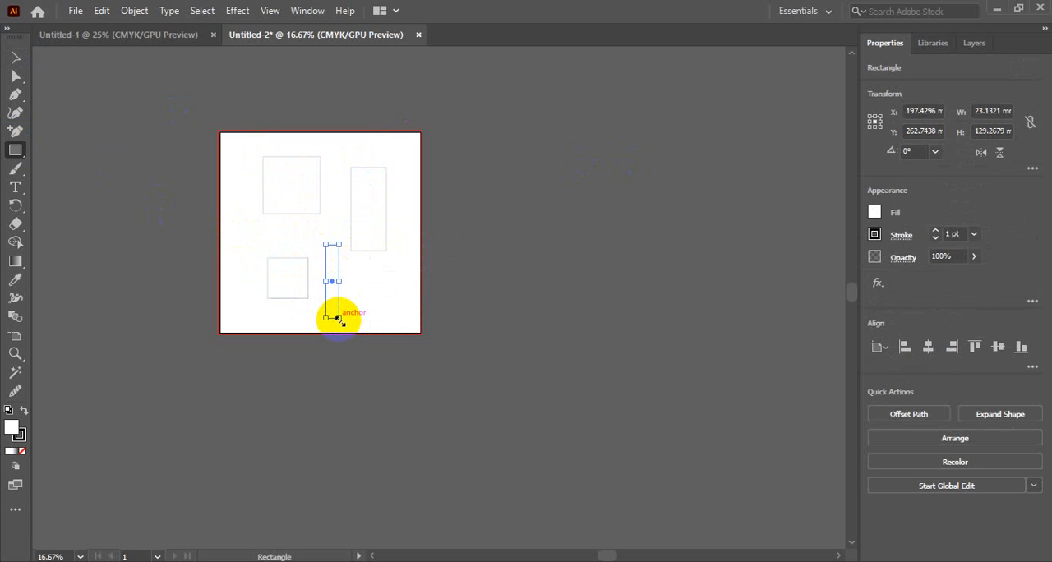
{"action": "left_click", "coordinate": [15, 57]}
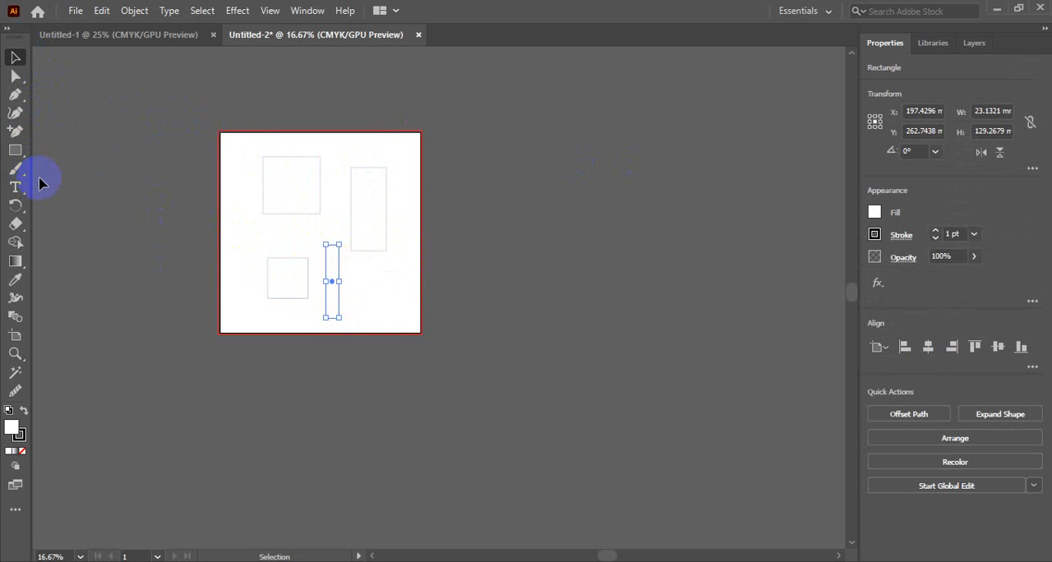
Give all four rectangles a dark grey fill and no stroke with the Eyedropper tool, and deselect them.
{"action": "key", "text": "i"}
{"action": "left_click", "coordinate": [238, 170]}
{"action": "left_click", "coordinate": [371, 215]}
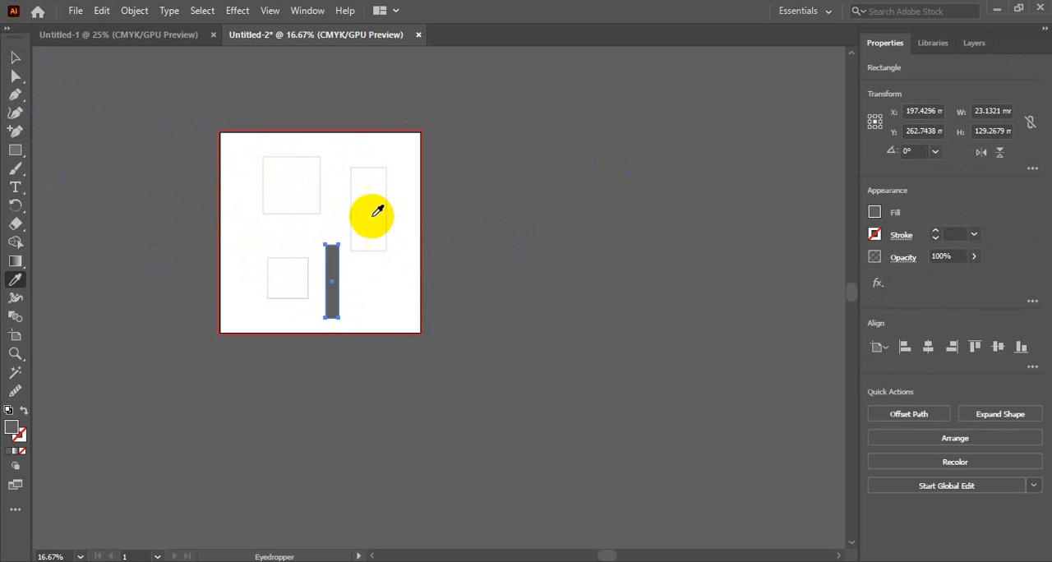
{"action": "left_click", "coordinate": [364, 183]}
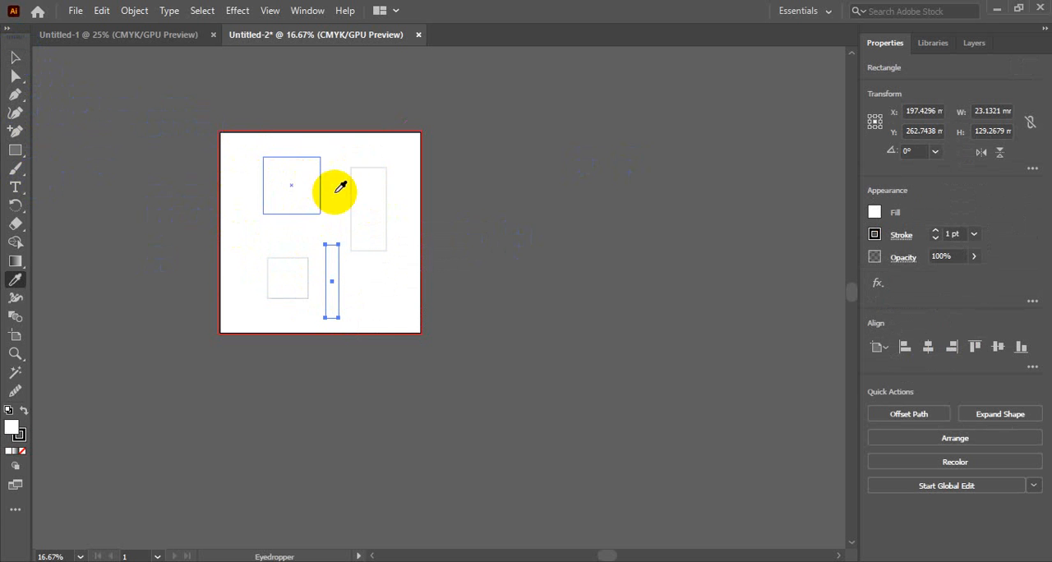
{"action": "left_click", "coordinate": [550, 261]}
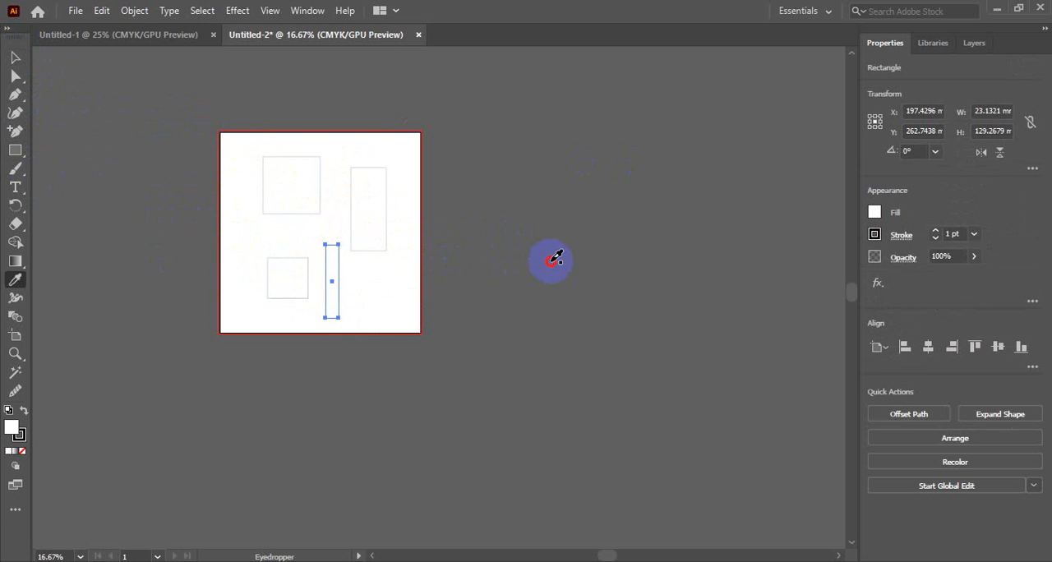
{"action": "left_click", "coordinate": [15, 59]}
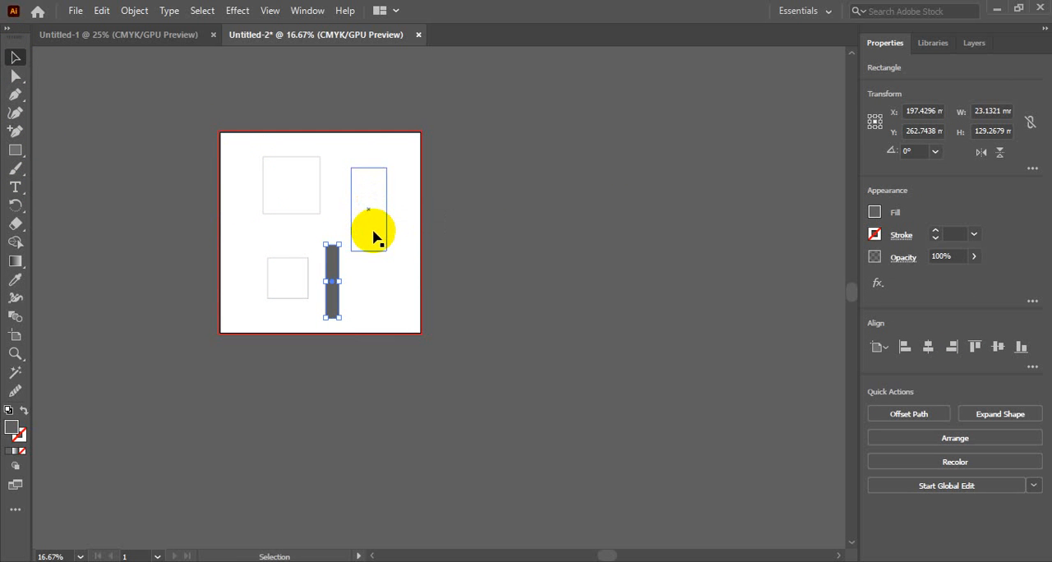
{"action": "key", "text": "i"}
{"action": "left_click", "coordinate": [365, 188]}
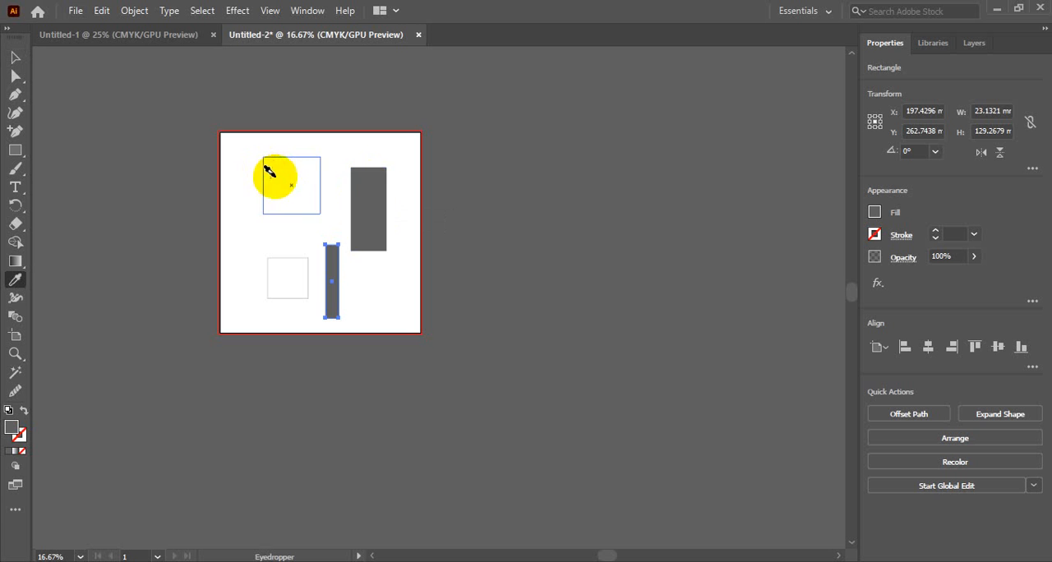
{"action": "left_click", "coordinate": [277, 175]}
{"action": "left_click", "coordinate": [272, 261]}
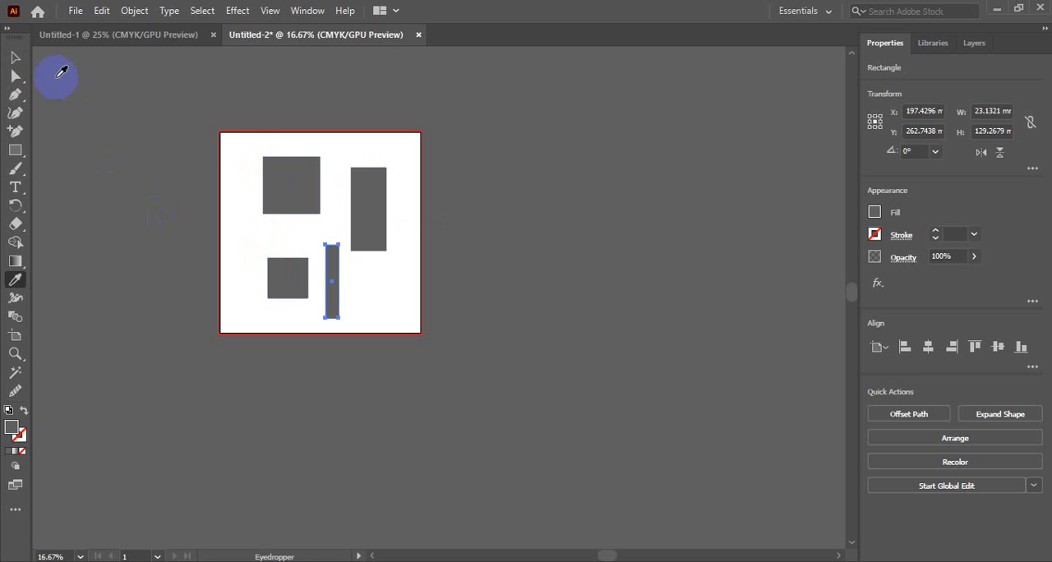
{"action": "left_click", "coordinate": [15, 57]}
{"action": "left_click", "coordinate": [375, 313]}
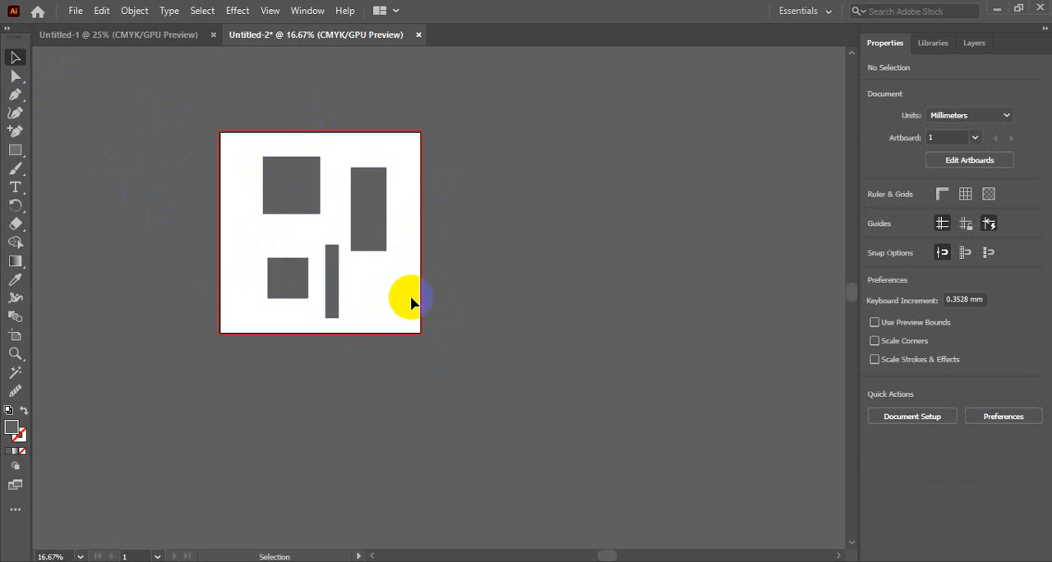
Duplicate Artboard 1 together with its four rectangles beside the original, and return to the Selection tool.
{"action": "left_click_drag", "start_coordinate": [197, 179], "coordinate": [449, 394]}
{"action": "left_click", "coordinate": [558, 300]}
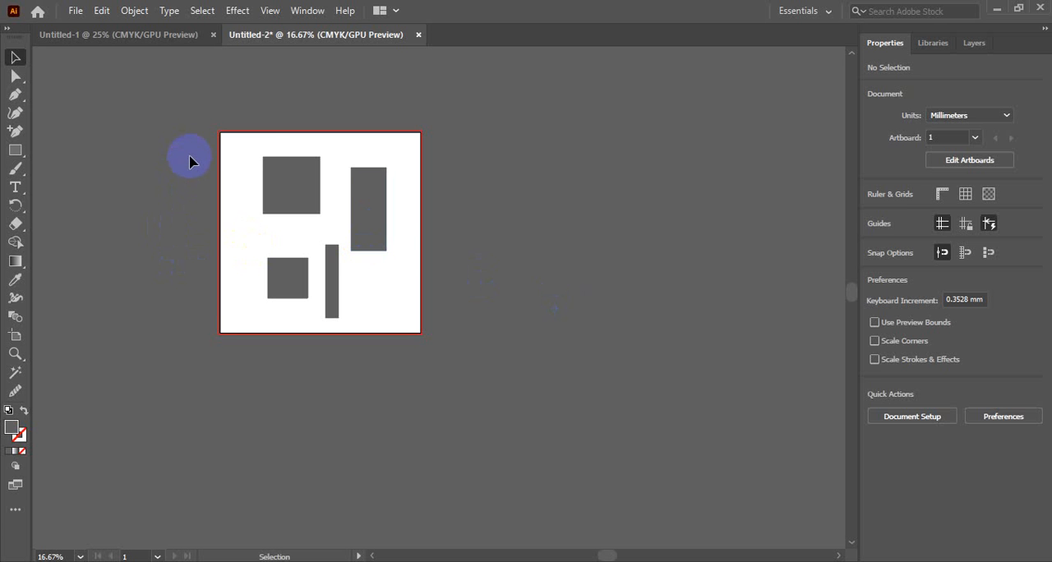
{"action": "left_click", "coordinate": [16, 336]}
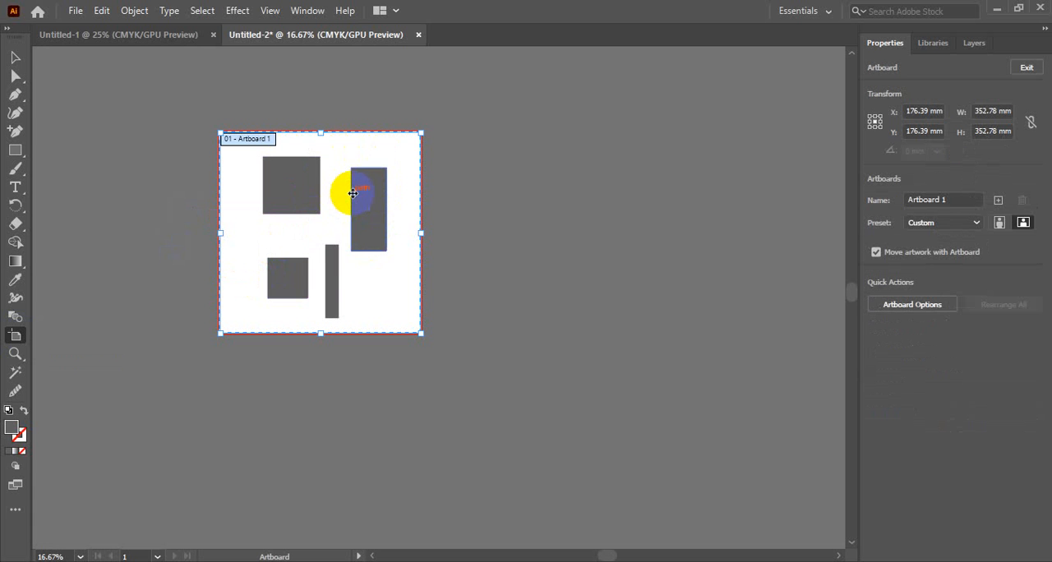
{"action": "left_click_drag", "start_coordinate": [365, 192], "coordinate": [576, 191]}
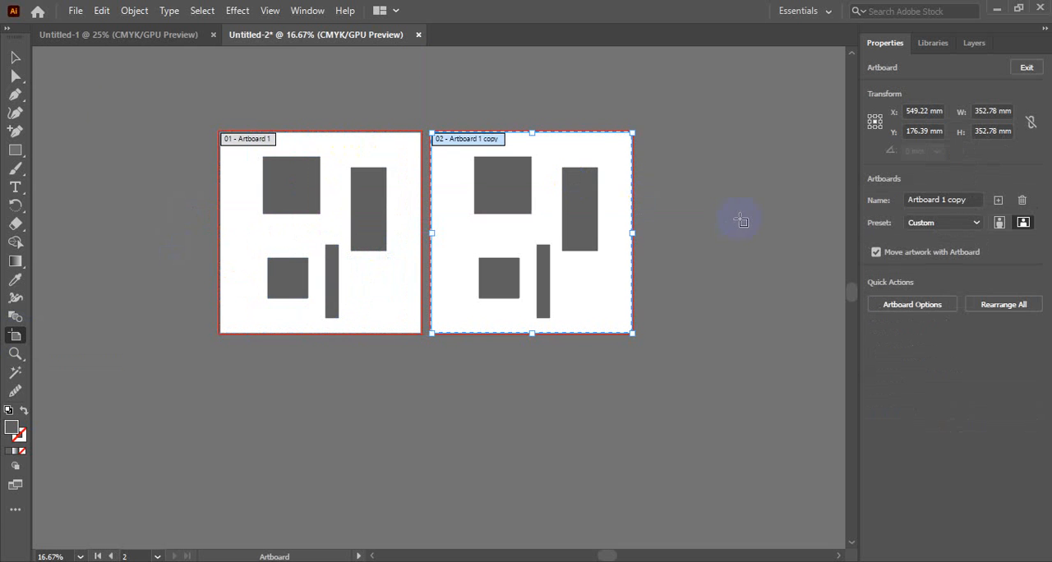
{"action": "left_click", "coordinate": [15, 56]}
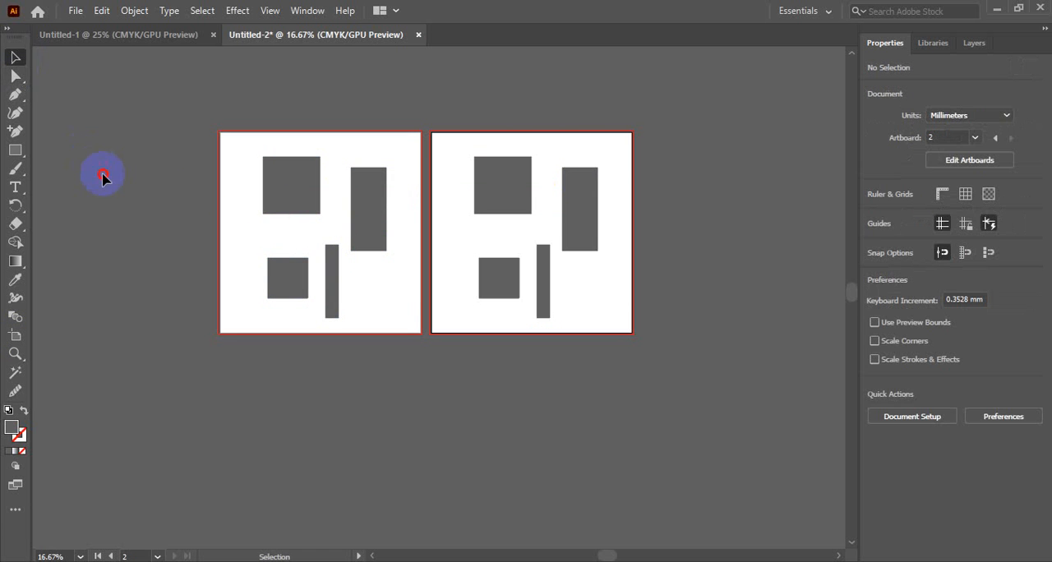
Delete the four grey rectangles from the duplicated artboard one by one.
{"action": "left_click", "coordinate": [524, 184]}
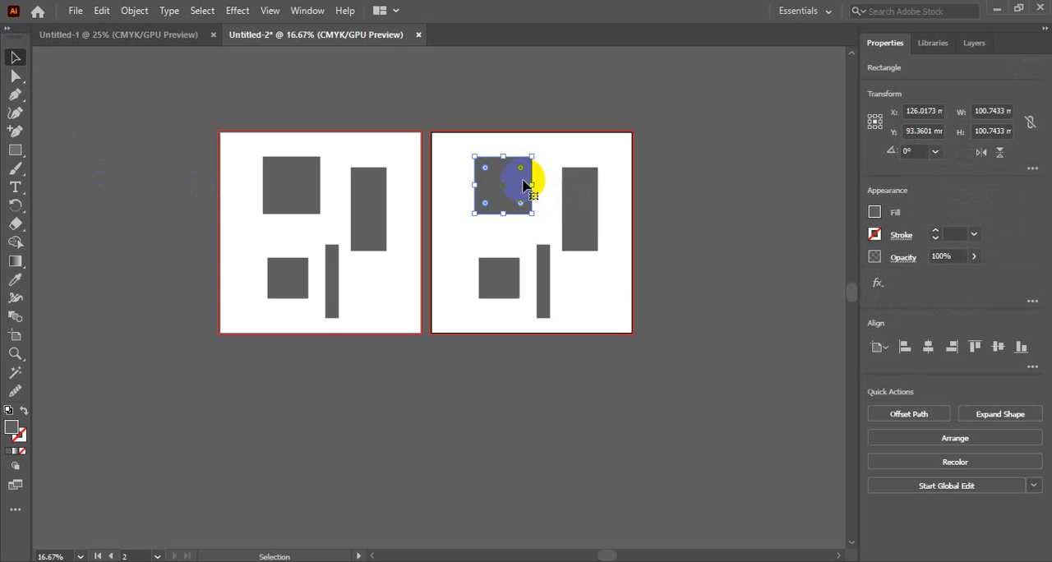
{"action": "key", "text": "Delete"}
{"action": "left_click", "coordinate": [566, 231]}
{"action": "key", "text": "Delete"}
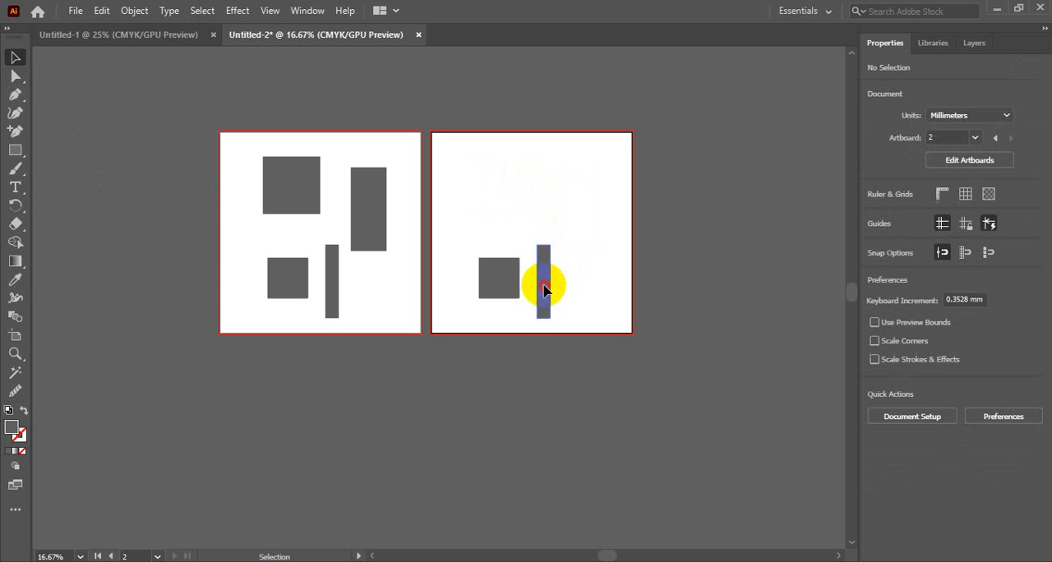
{"action": "left_click", "coordinate": [543, 288]}
{"action": "key", "text": "Delete"}
{"action": "left_click", "coordinate": [501, 288]}
{"action": "key", "text": "Delete"}
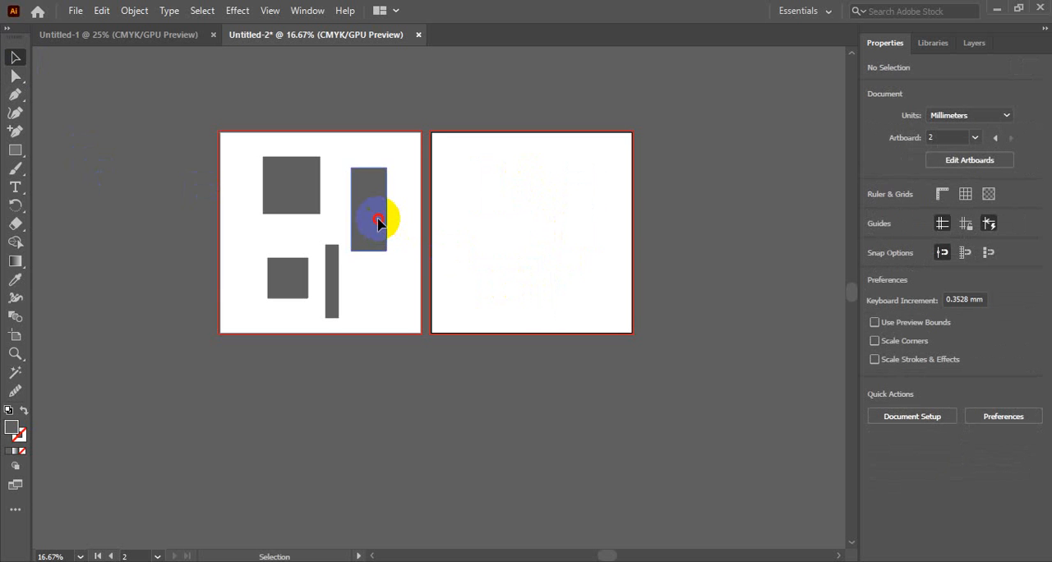
Delete the four grey rectangles from the original Artboard 1 so it is empty.
{"action": "left_click", "coordinate": [380, 224]}
{"action": "key", "text": "Delete"}
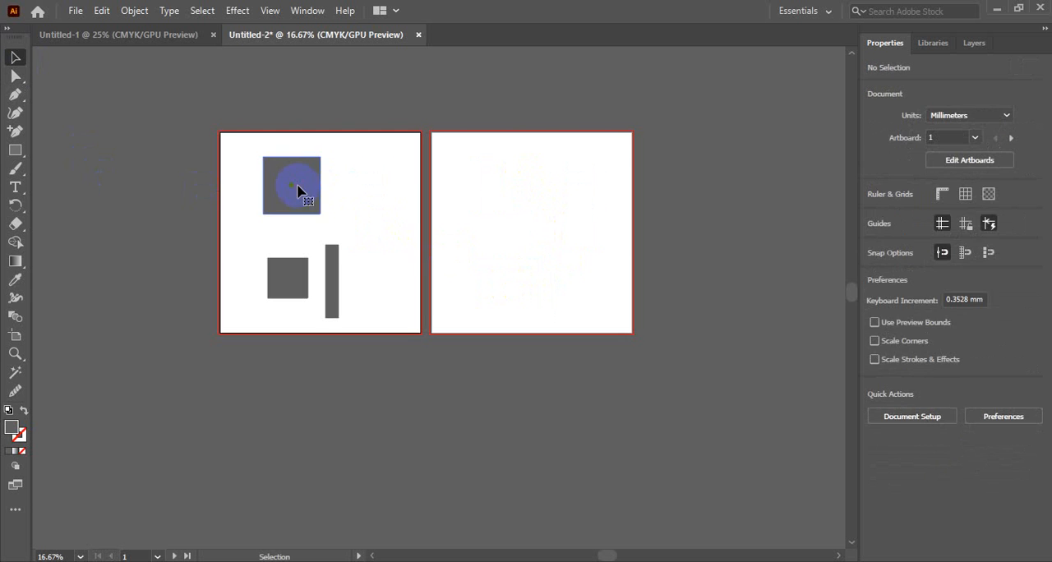
{"action": "left_click", "coordinate": [300, 187]}
{"action": "key", "text": "Delete"}
{"action": "left_click", "coordinate": [293, 291]}
{"action": "key", "text": "Delete"}
{"action": "left_click", "coordinate": [332, 271]}
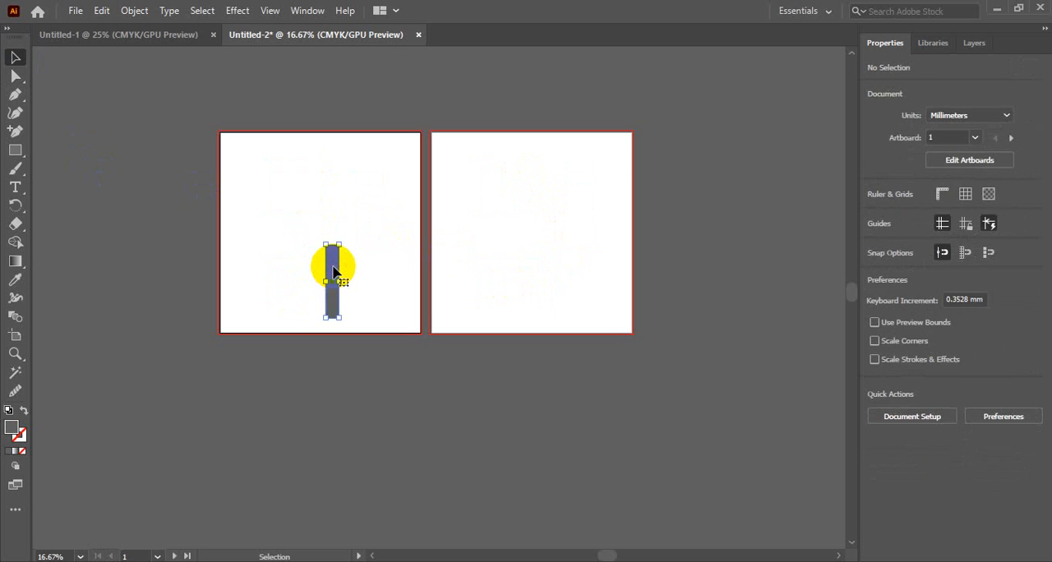
{"action": "key", "text": "Delete"}
Draw a rectangle about 112 × 97 mm in the upper part of Artboard 1 and a circle about 99 mm across beside it.
{"action": "left_click", "coordinate": [15, 153]}
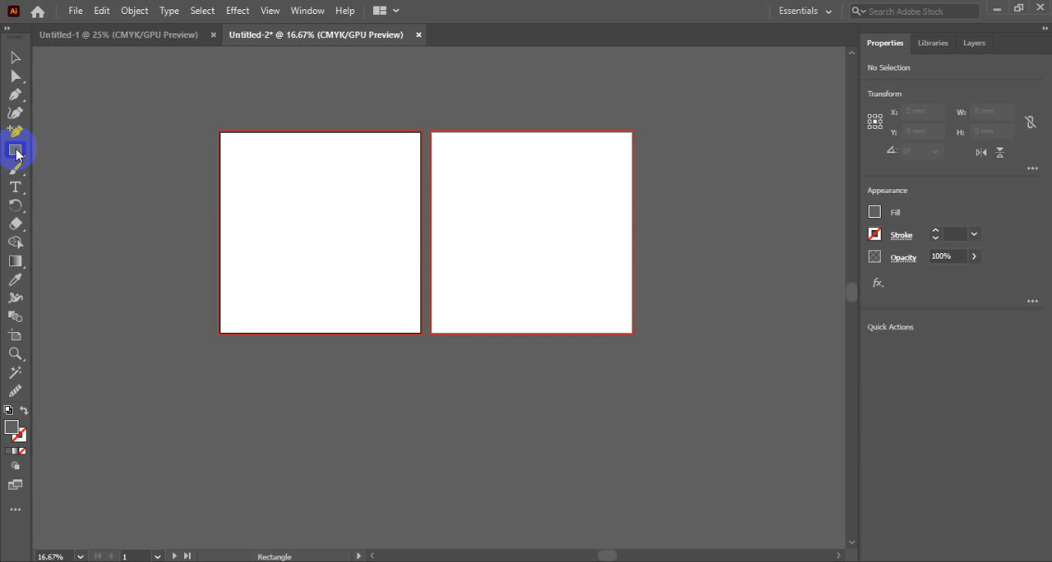
{"action": "key", "text": "space"}
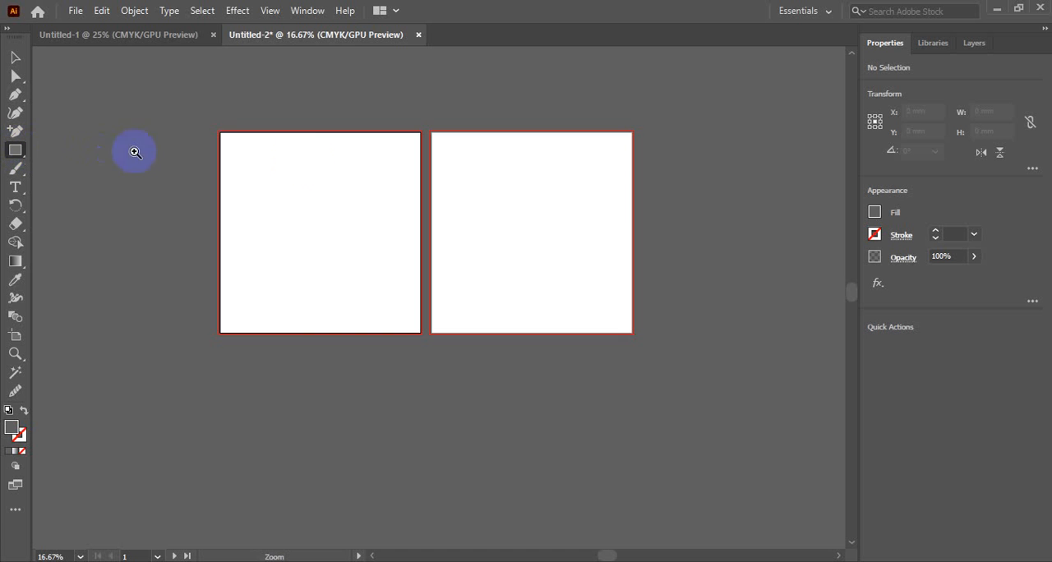
{"action": "left_click", "coordinate": [349, 158], "text": "ctrl"}
{"action": "left_click", "coordinate": [349, 158], "text": "ctrl"}
{"action": "left_click_drag", "start_coordinate": [485, 385], "coordinate": [345, 68]}
{"action": "left_click_drag", "start_coordinate": [342, 194], "coordinate": [378, 188]}
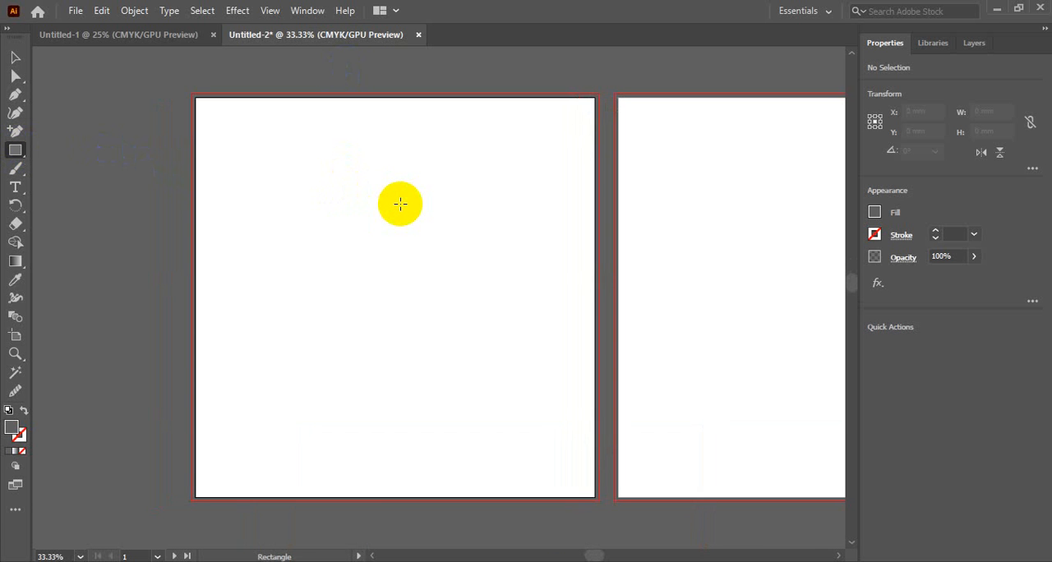
{"action": "key", "text": "space"}
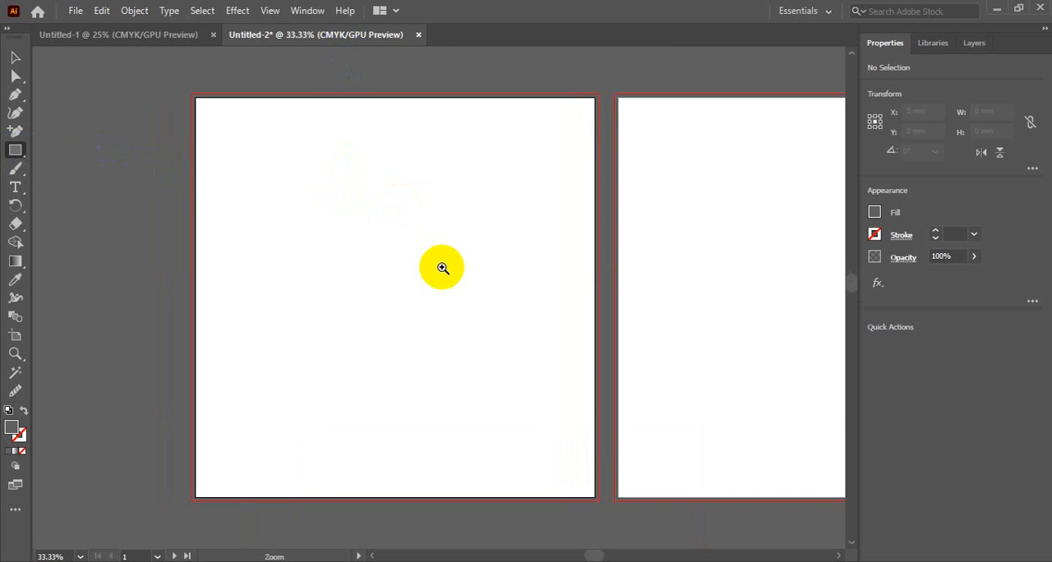
{"action": "left_click", "coordinate": [447, 267], "text": "ctrl"}
{"action": "left_click", "coordinate": [438, 271], "text": "ctrl+alt"}
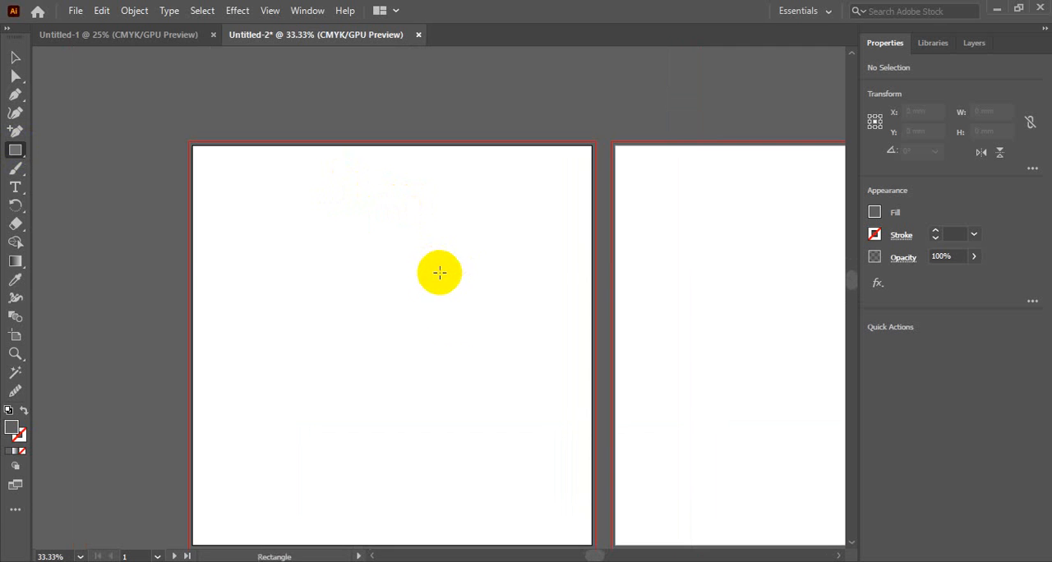
{"action": "left_click_drag", "start_coordinate": [470, 267], "coordinate": [496, 270]}
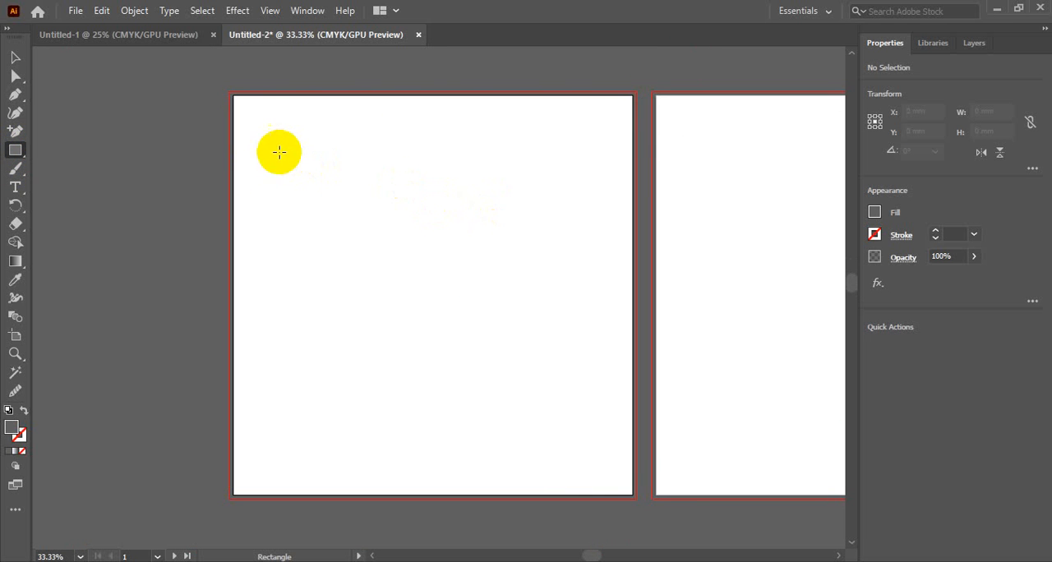
{"action": "mouse_move", "coordinate": [298, 144]}
{"action": "left_mouse_down"}
{"action": "mouse_move", "coordinate": [362, 232]}
{"action": "mouse_move", "coordinate": [429, 242]}
{"action": "mouse_move", "coordinate": [425, 254]}
{"action": "left_mouse_up"}
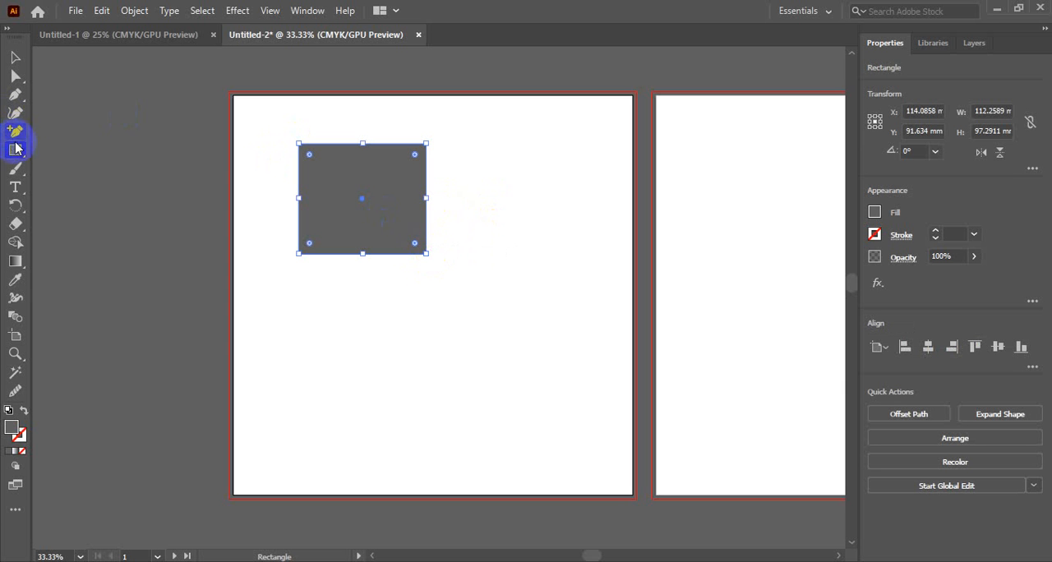
{"action": "left_click_drag", "start_coordinate": [16, 154], "coordinate": [75, 172]}
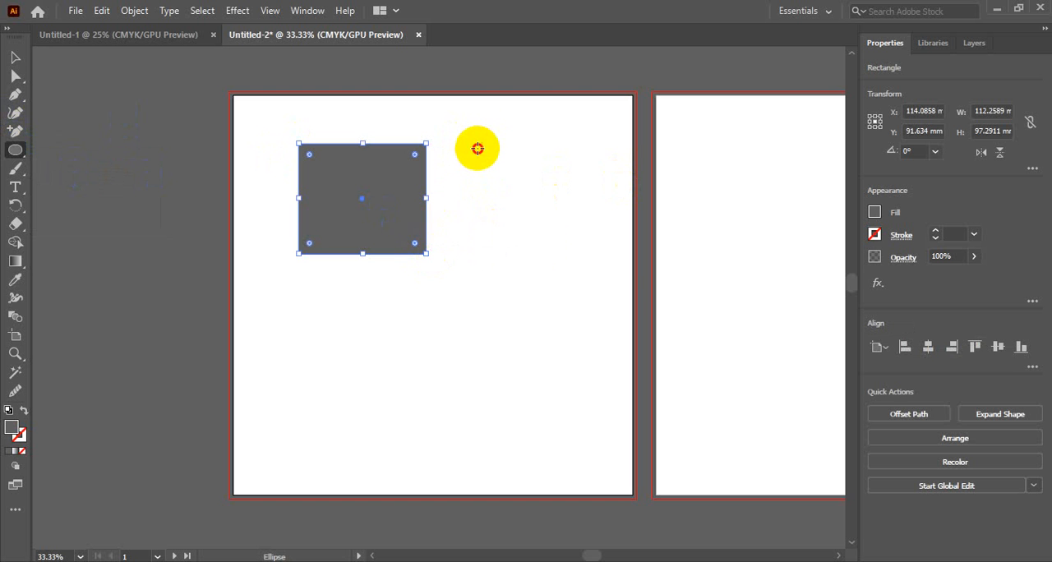
{"action": "left_click_drag", "start_coordinate": [478, 148], "coordinate": [587, 260]}
Draw a tilted hexagon about 127 × 121 mm with the Polygon tool and move it below the rectangle.
{"action": "left_click_drag", "start_coordinate": [16, 150], "coordinate": [84, 188]}
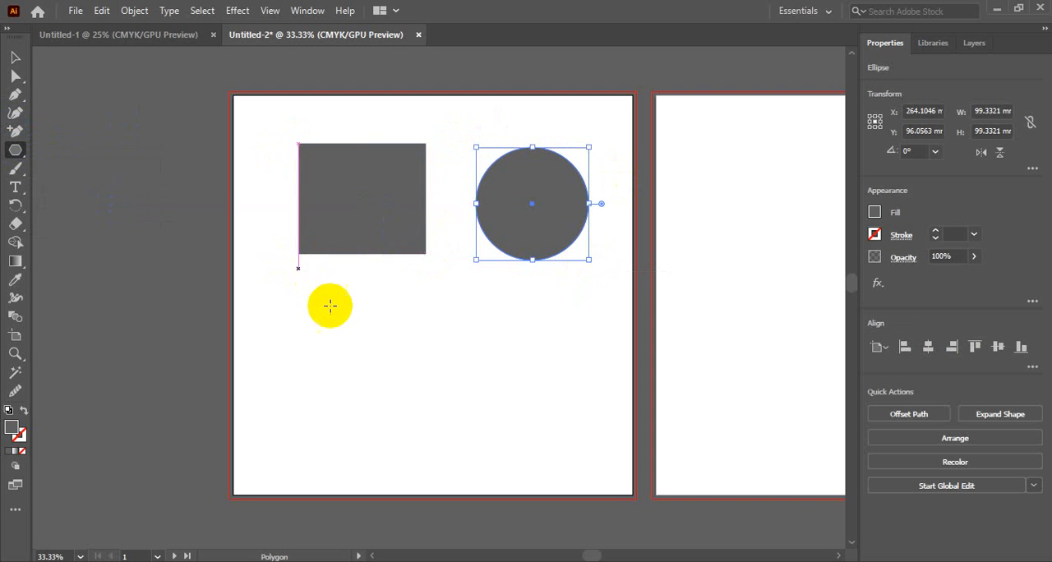
{"action": "left_click_drag", "start_coordinate": [310, 296], "coordinate": [336, 360]}
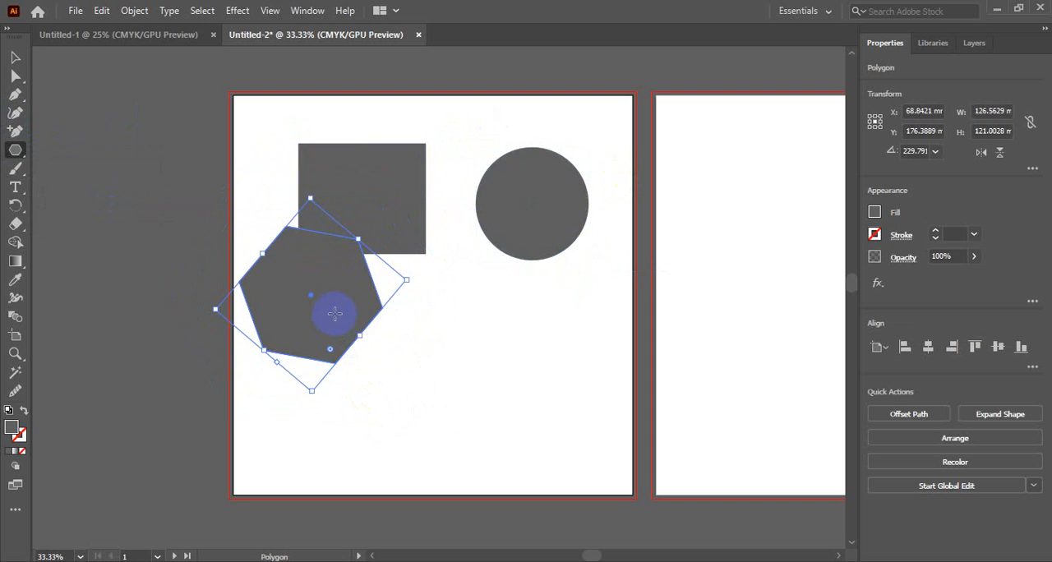
{"action": "key", "text": "v"}
{"action": "left_click_drag", "start_coordinate": [337, 285], "coordinate": [382, 359]}
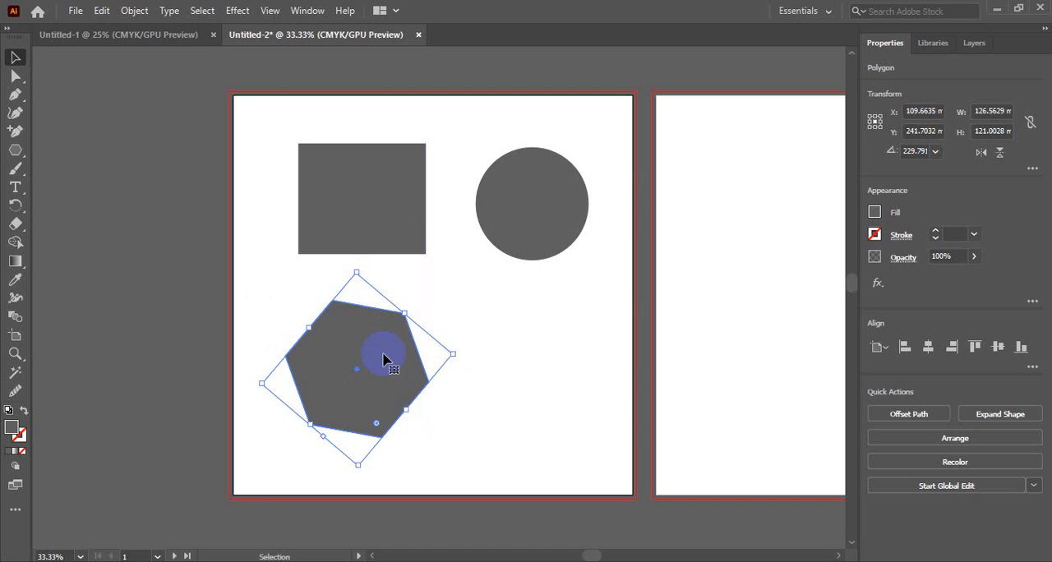
{"action": "left_click", "coordinate": [521, 323]}
{"action": "left_click", "coordinate": [400, 359]}
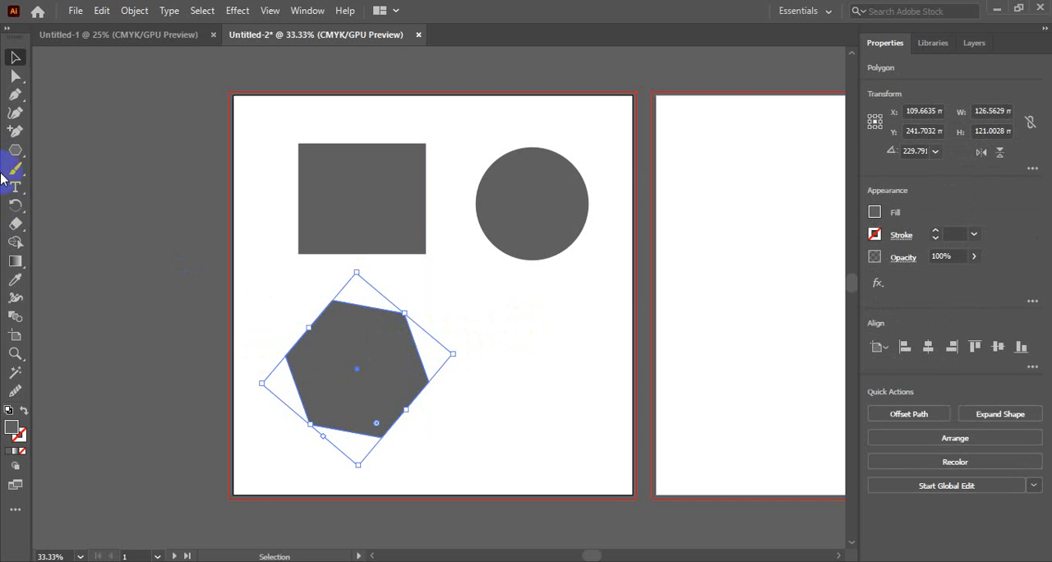
Draw a tilted five-pointed star about 153 × 156 mm with the Star tool and move it below the circle, beside the hexagon.
{"action": "left_click", "coordinate": [16, 150]}
{"action": "left_click_drag", "start_coordinate": [16, 151], "coordinate": [89, 211]}
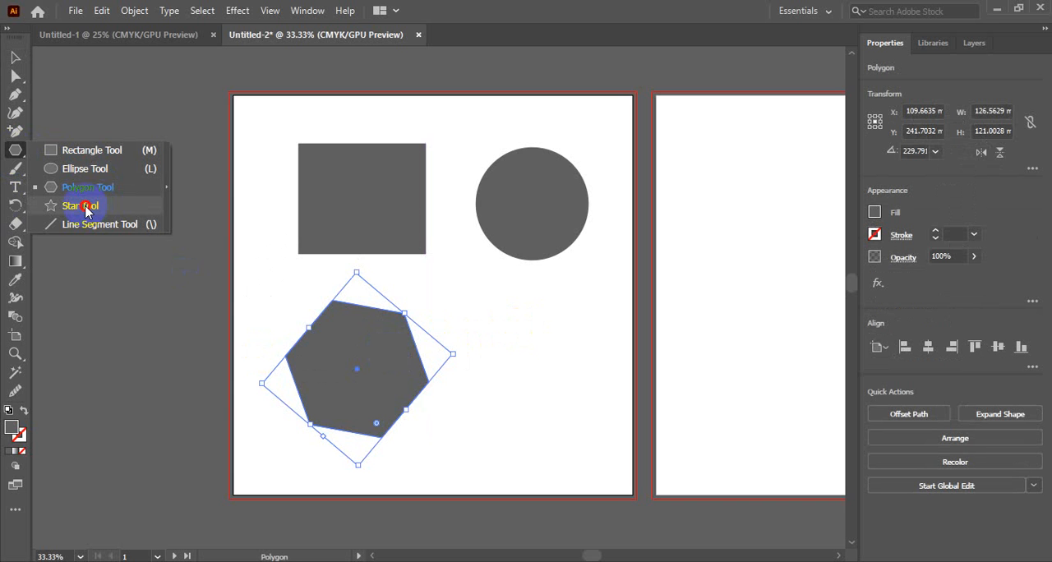
{"action": "left_click_drag", "start_coordinate": [86, 212], "coordinate": [86, 210]}
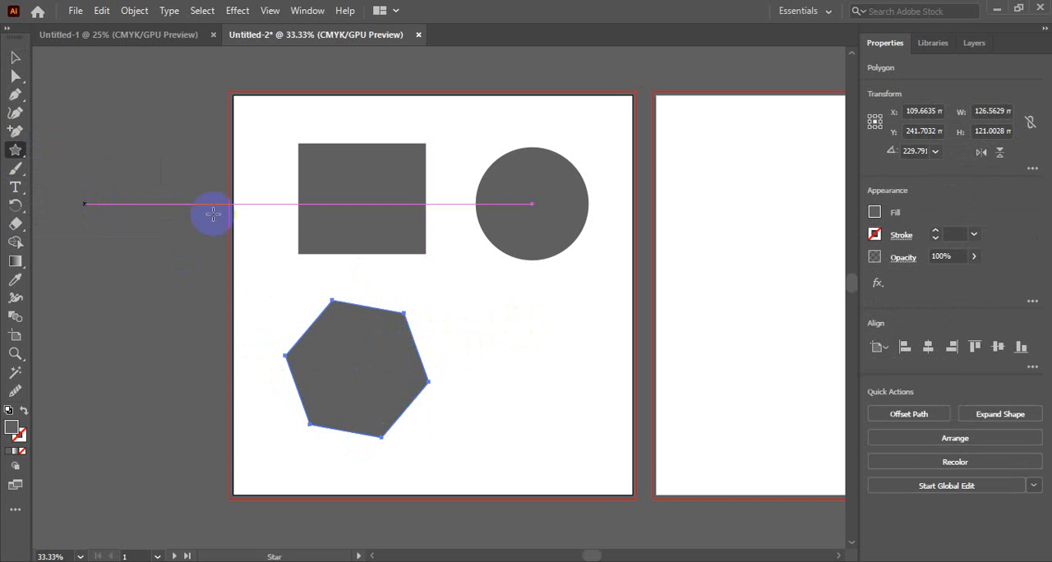
{"action": "left_click_drag", "start_coordinate": [500, 297], "coordinate": [538, 376]}
{"action": "key", "text": "v"}
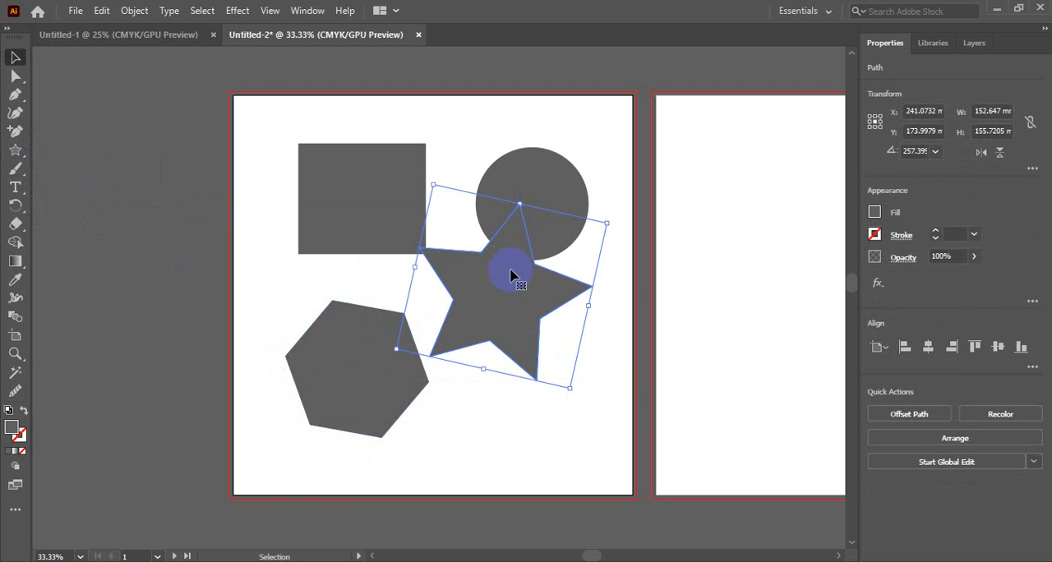
{"action": "left_click_drag", "start_coordinate": [512, 274], "coordinate": [542, 330]}
{"action": "left_click", "coordinate": [610, 253]}
{"action": "left_click", "coordinate": [576, 260]}
{"action": "left_click", "coordinate": [17, 75]}
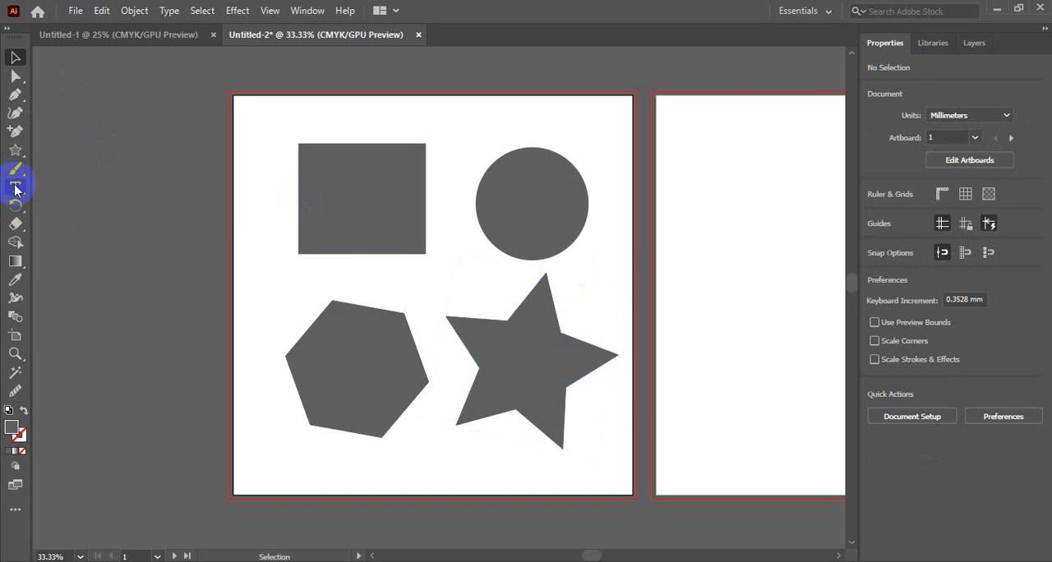
Draw a near-vertical line about 220 mm long along the left edge of Artboard 1 with the Line Segment tool.
{"action": "left_click", "coordinate": [18, 151]}
{"action": "left_click_drag", "start_coordinate": [18, 151], "coordinate": [87, 232]}
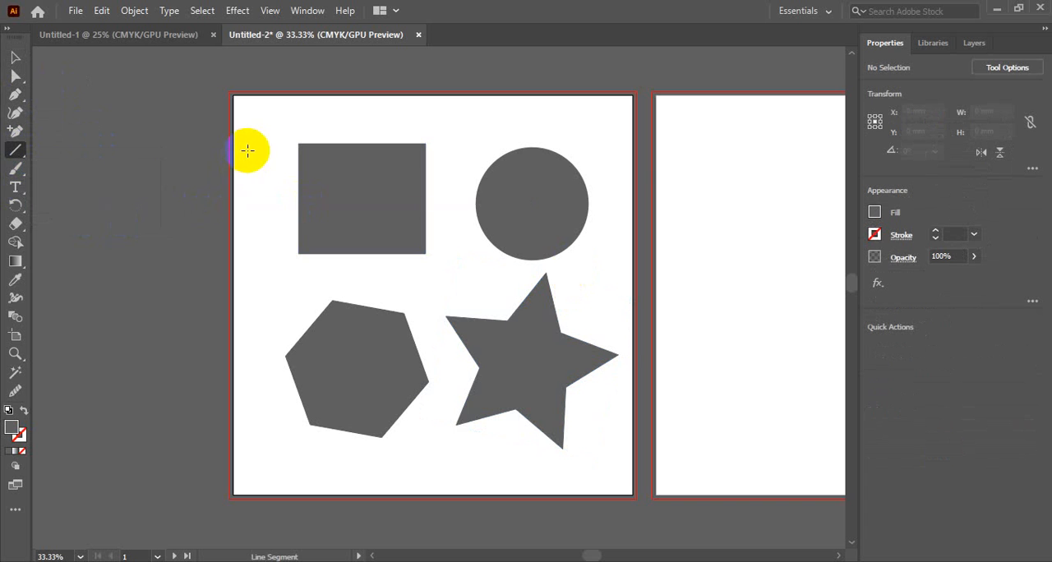
{"action": "left_click_drag", "start_coordinate": [247, 151], "coordinate": [248, 399]}
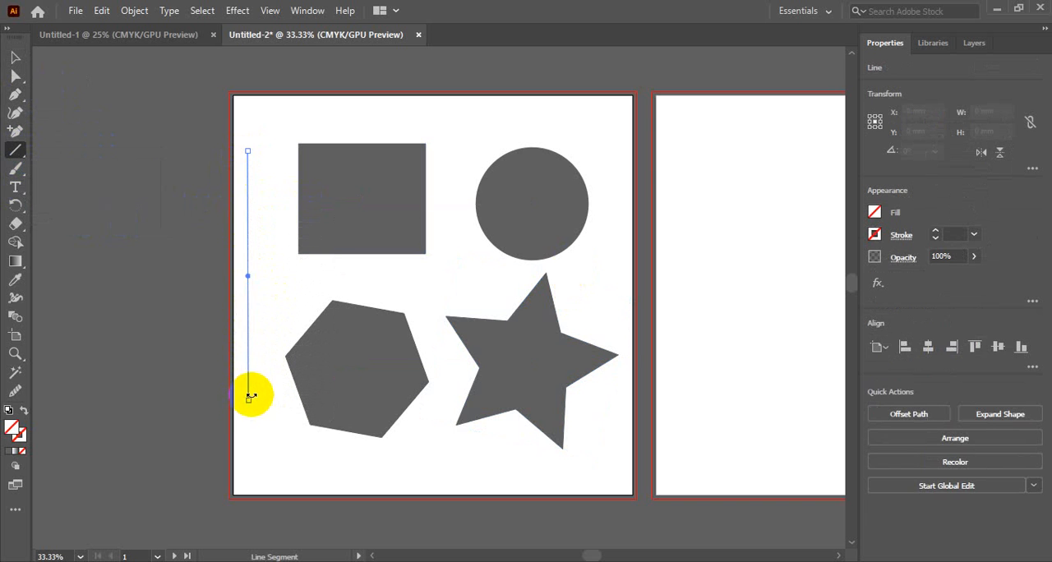
{"action": "left_click", "coordinate": [16, 51]}
{"action": "left_click", "coordinate": [169, 244]}
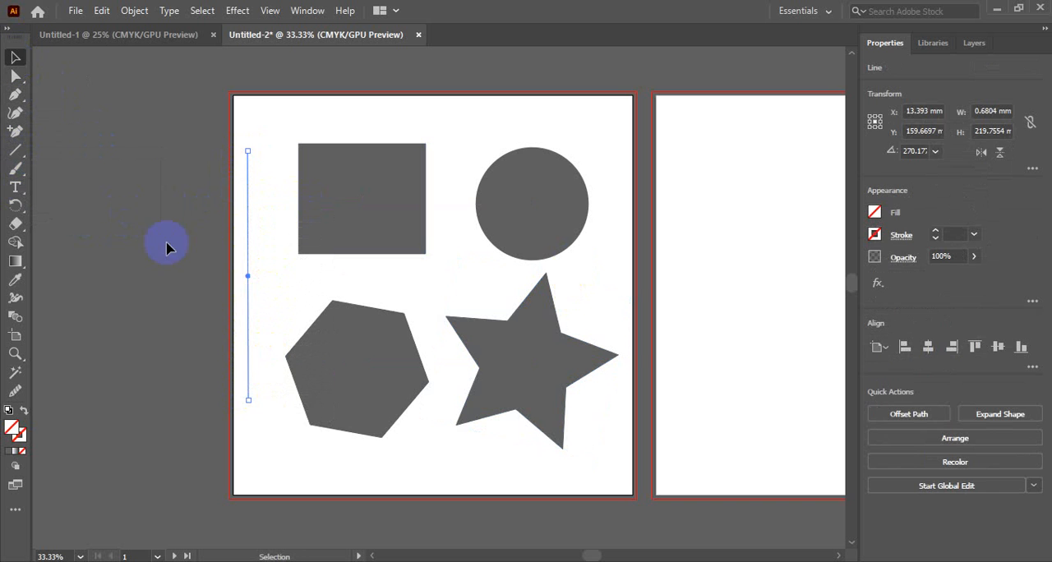
Give the vertical line a black fill and deselect it.
{"action": "left_click", "coordinate": [249, 251]}
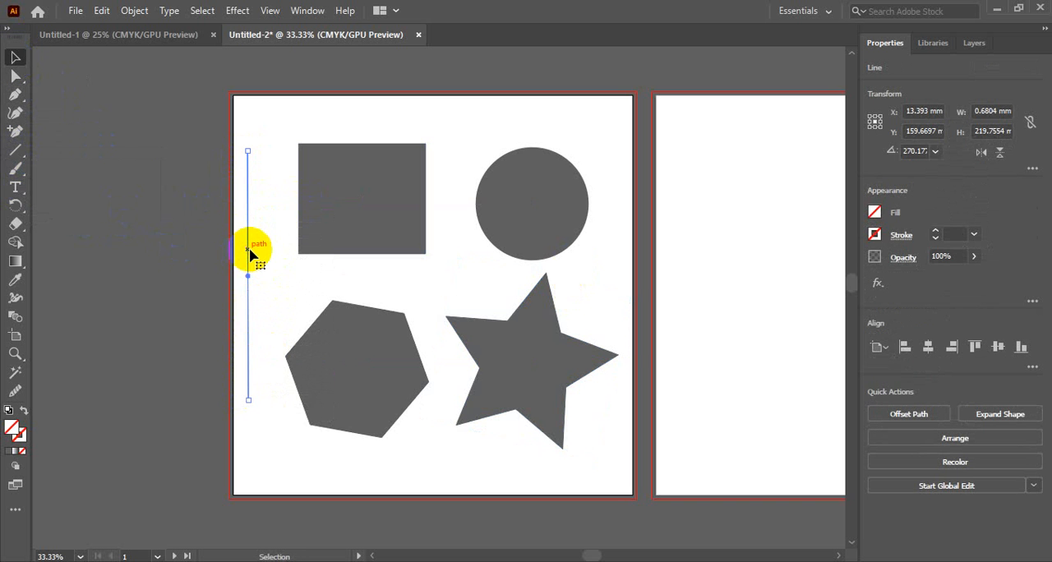
{"action": "left_click", "coordinate": [873, 212]}
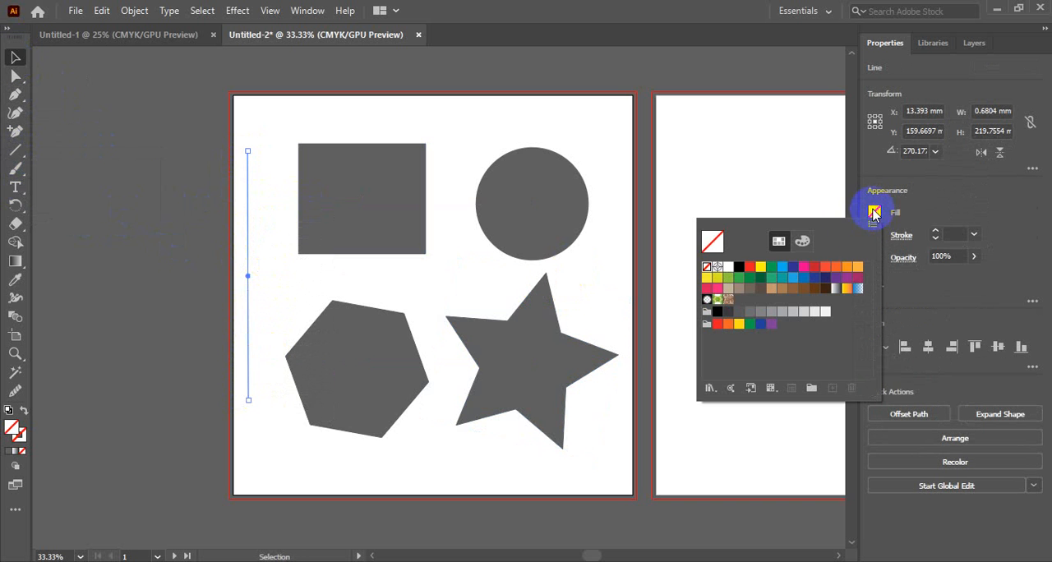
{"action": "left_click", "coordinate": [738, 274]}
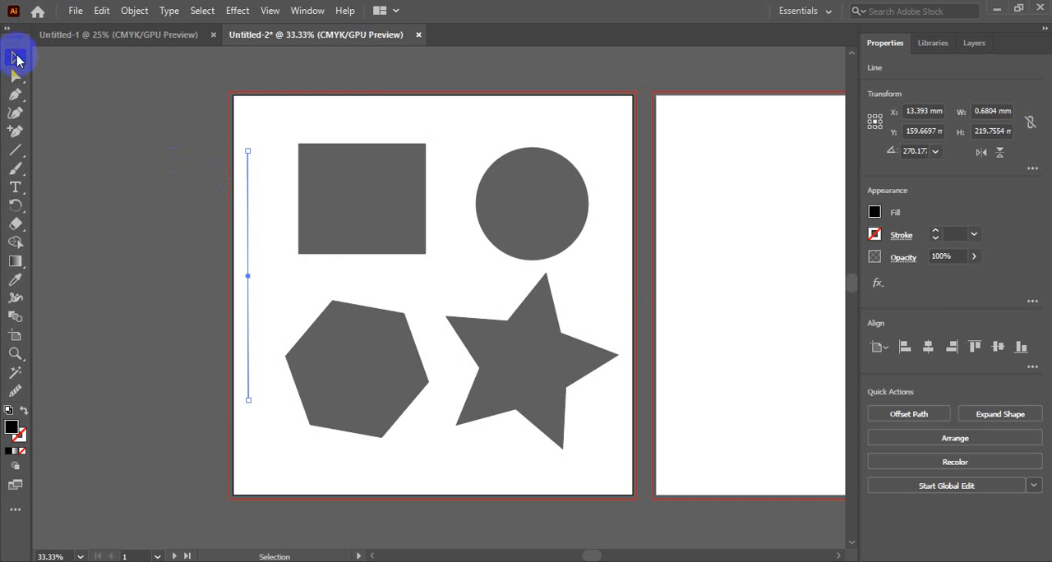
{"action": "left_click", "coordinate": [117, 159]}
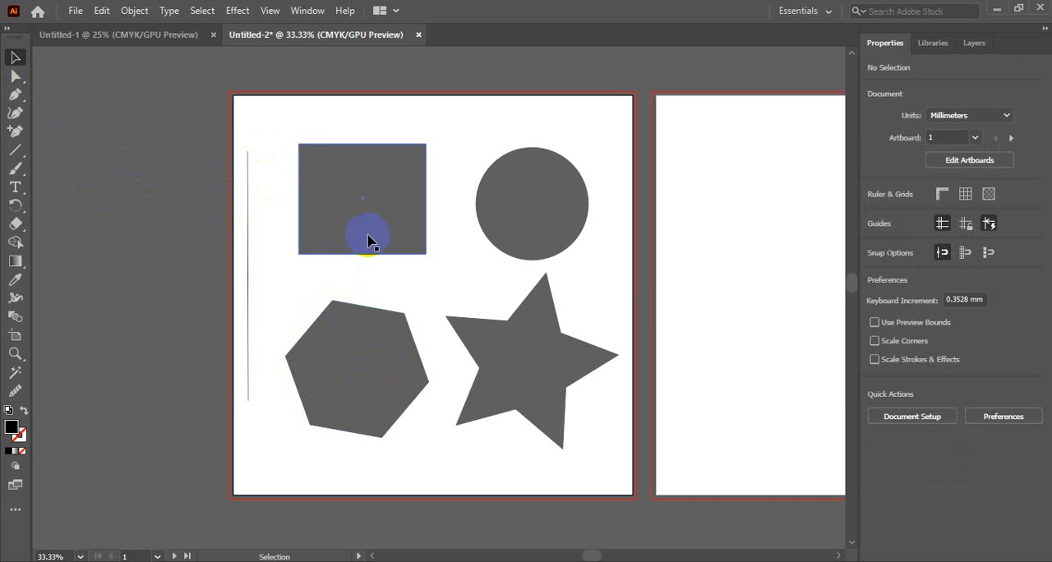
Create a six-pointed star on the second artboard with Radius 1 of 82.232 mm and Radius 2 of 41.116 mm.
{"action": "left_click", "coordinate": [548, 353]}
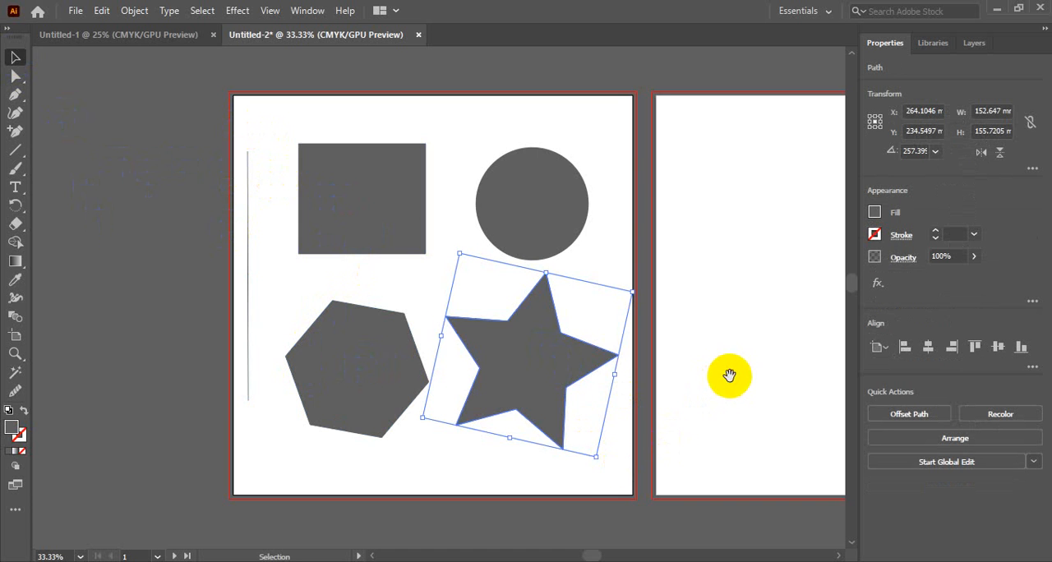
{"action": "key", "text": "space"}
{"action": "left_click_drag", "start_coordinate": [728, 376], "coordinate": [491, 360]}
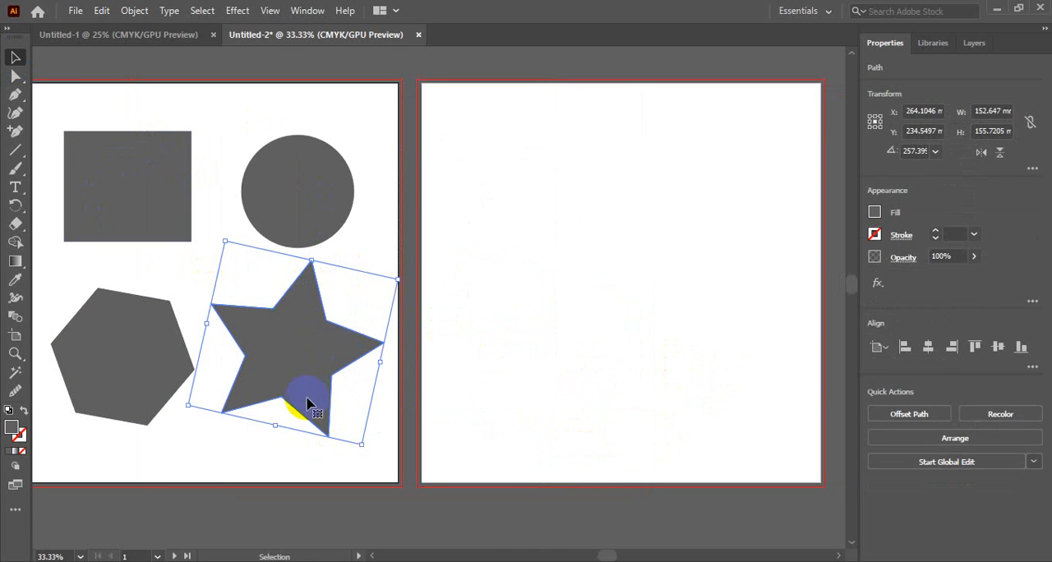
{"action": "left_click", "coordinate": [218, 215]}
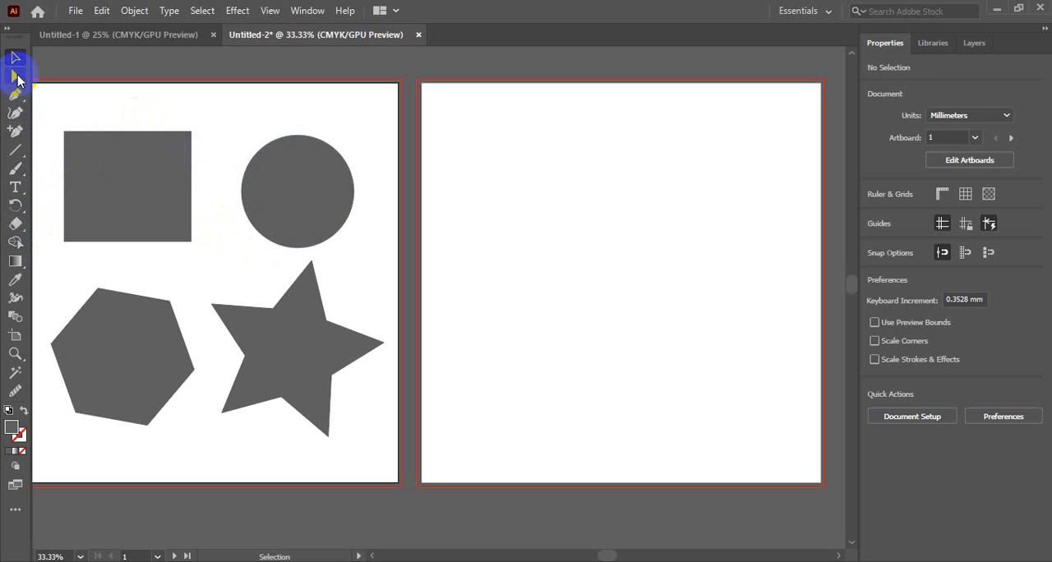
{"action": "left_click_drag", "start_coordinate": [16, 150], "coordinate": [78, 207]}
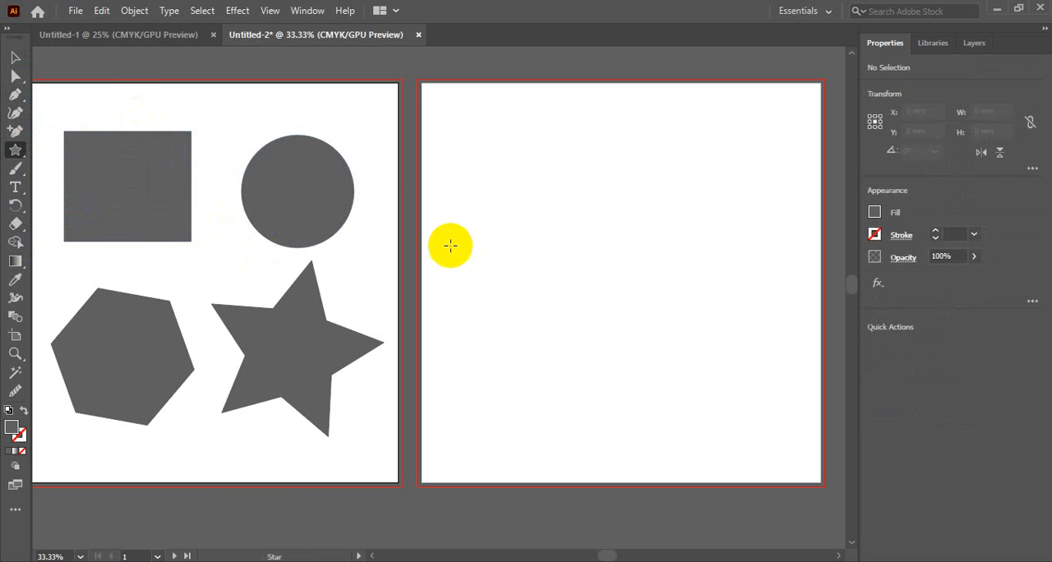
{"action": "left_click", "coordinate": [604, 226]}
{"action": "left_click_drag", "start_coordinate": [646, 271], "coordinate": [665, 268]}
{"action": "left_click", "coordinate": [665, 268]}
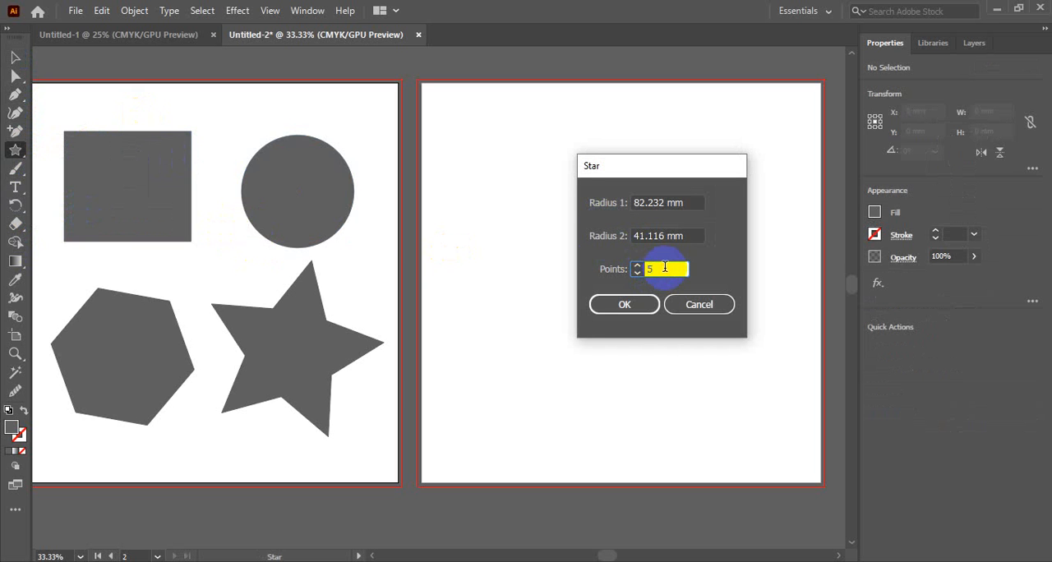
{"action": "left_click_drag", "start_coordinate": [644, 272], "coordinate": [686, 267]}
{"action": "type", "text": "6"}
{"action": "left_click", "coordinate": [628, 301]}
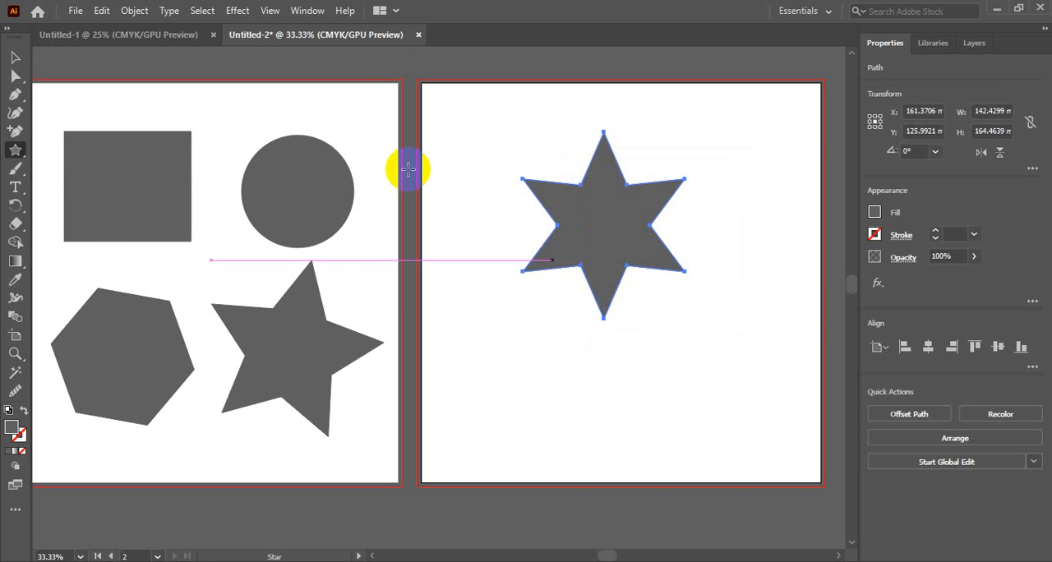
Delete the six-pointed star from the second artboard.
{"action": "left_click", "coordinate": [15, 57]}
{"action": "left_click", "coordinate": [645, 401]}
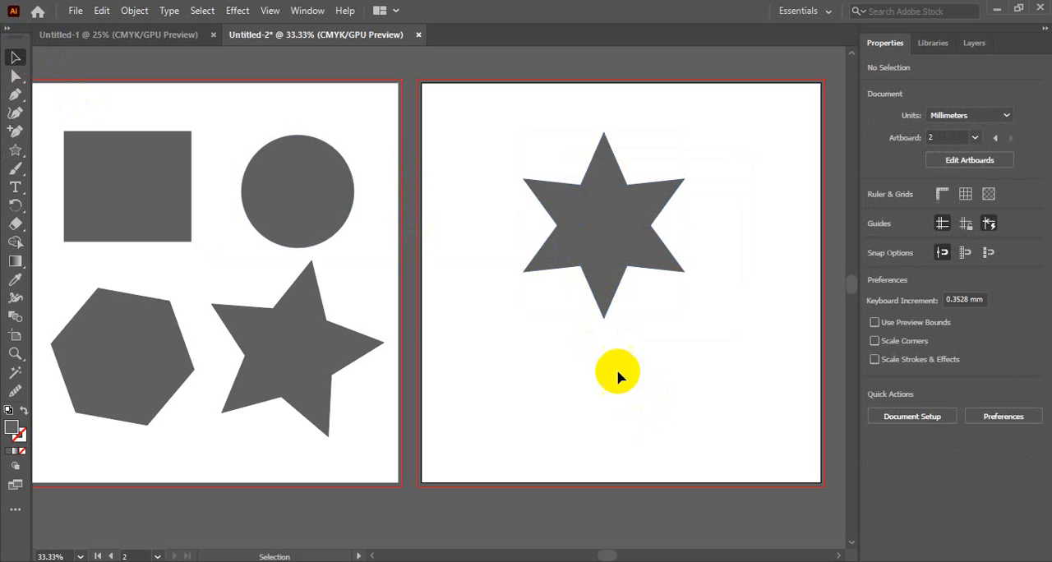
{"action": "left_click", "coordinate": [604, 250]}
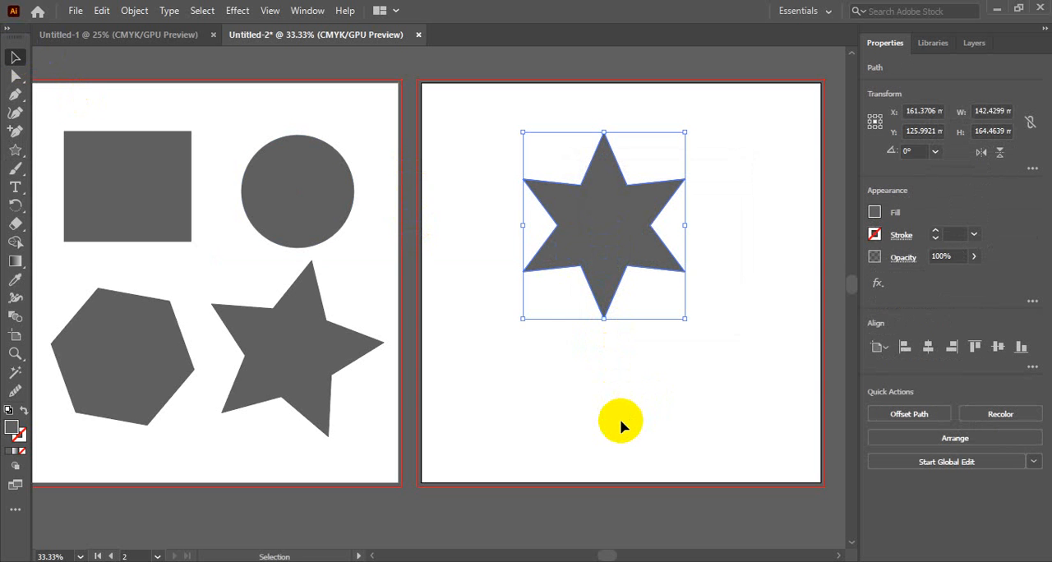
{"action": "key", "text": "Delete"}
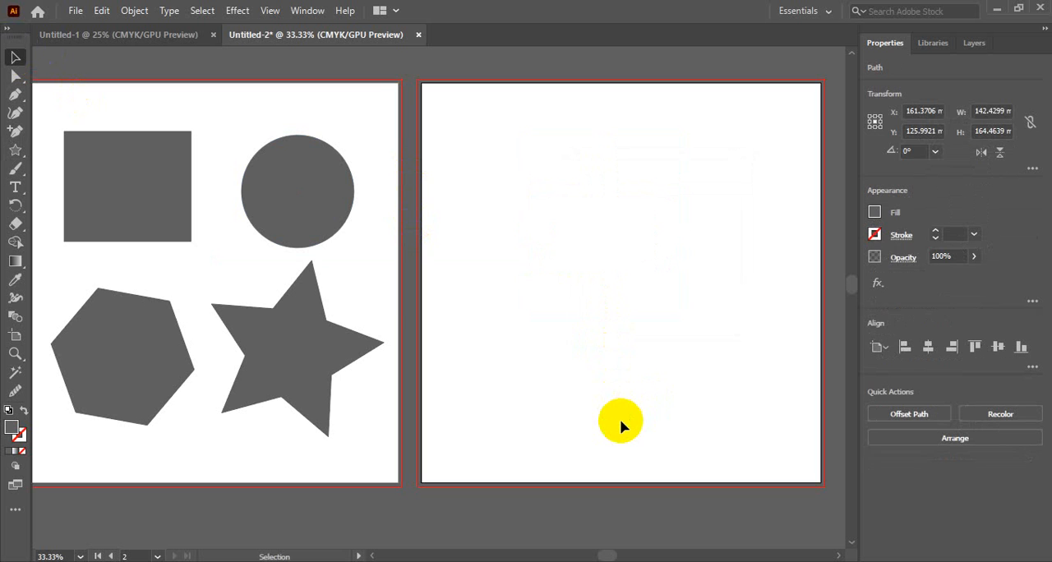
Create a seven-sided polygon with a 64.299 mm radius on the second artboard and select it.
{"action": "left_click_drag", "start_coordinate": [15, 149], "coordinate": [82, 187]}
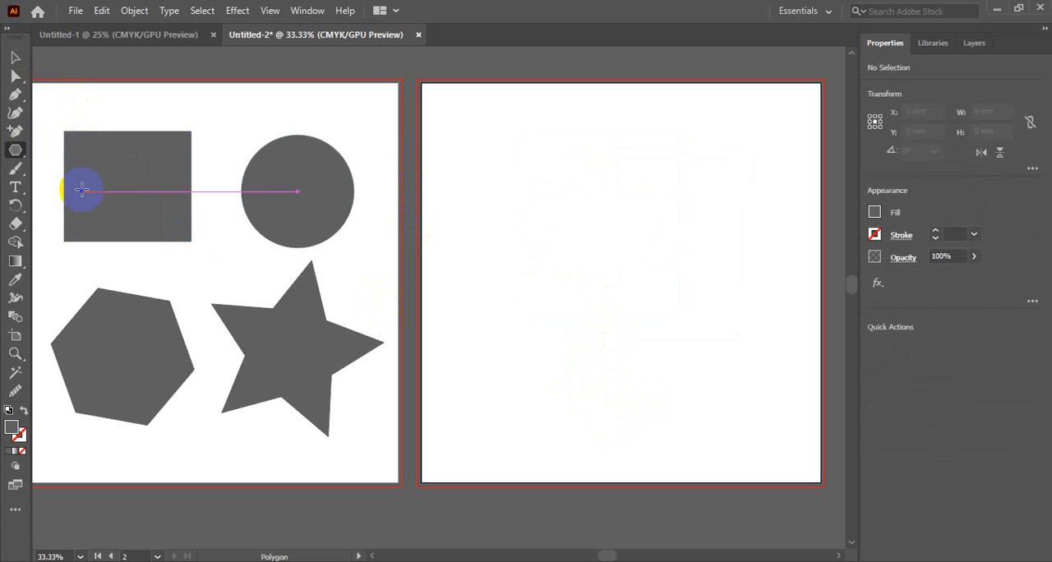
{"action": "left_click", "coordinate": [589, 261]}
{"action": "double_click", "coordinate": [507, 283]}
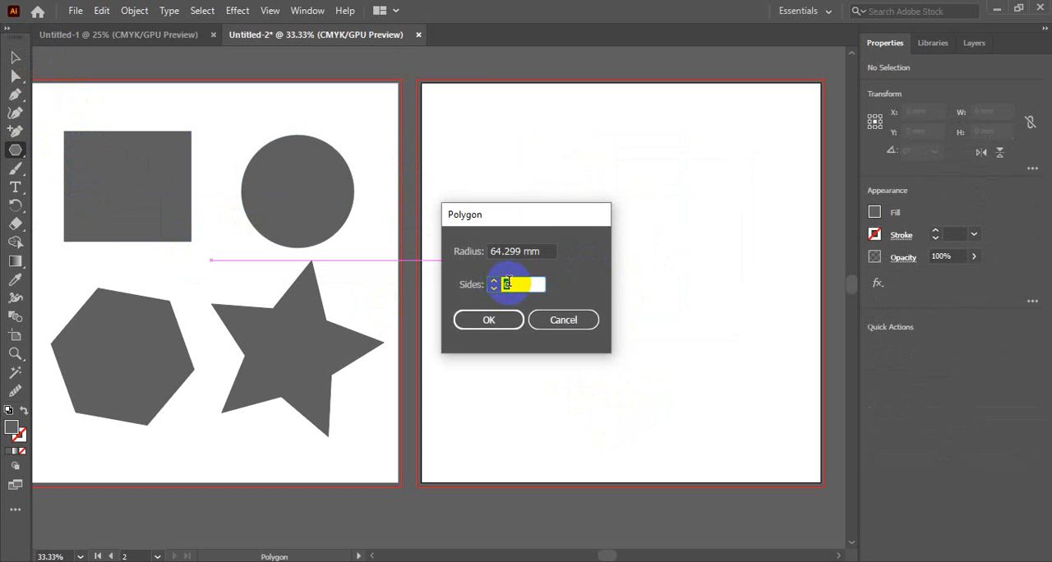
{"action": "double_click", "coordinate": [522, 286]}
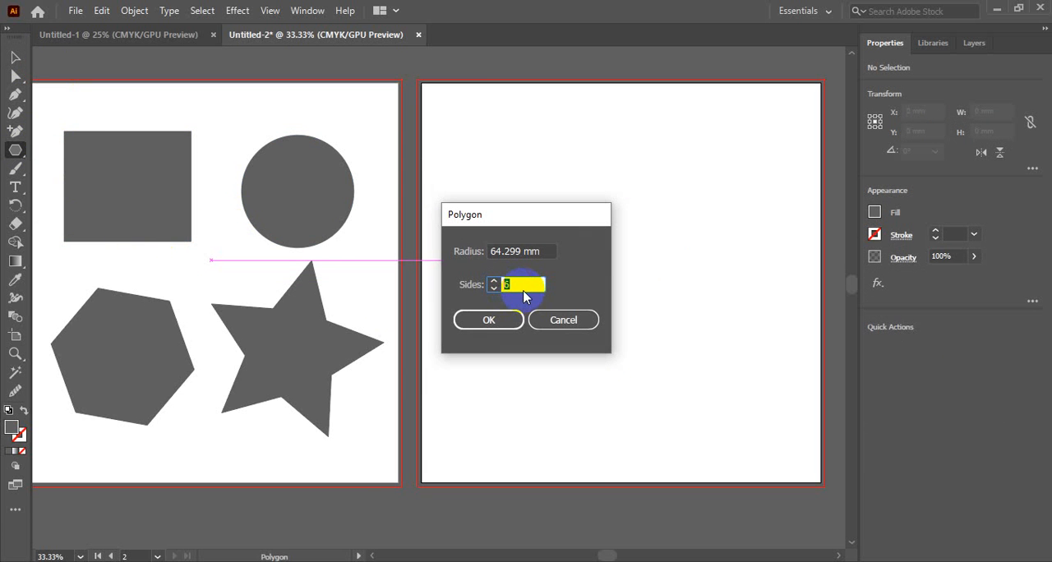
{"action": "type", "text": "7"}
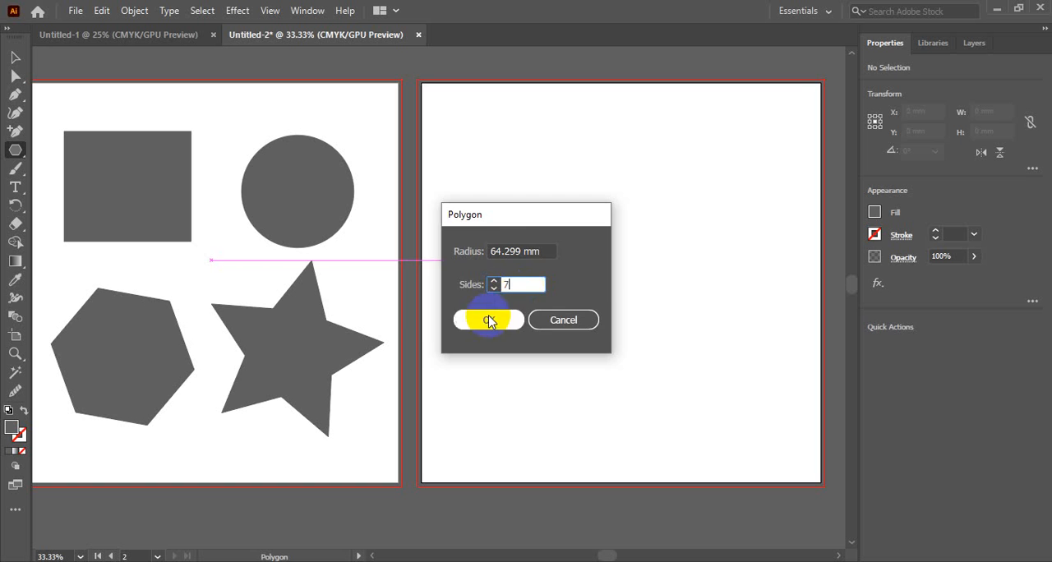
{"action": "left_click", "coordinate": [488, 320]}
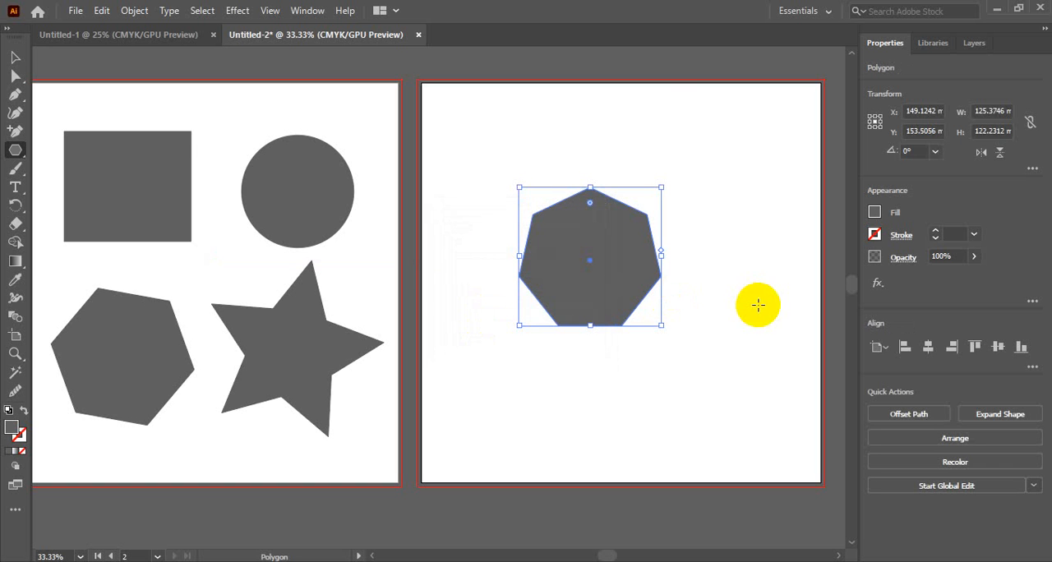
{"action": "left_click", "coordinate": [15, 57]}
{"action": "left_click", "coordinate": [621, 346]}
{"action": "left_click", "coordinate": [618, 293]}
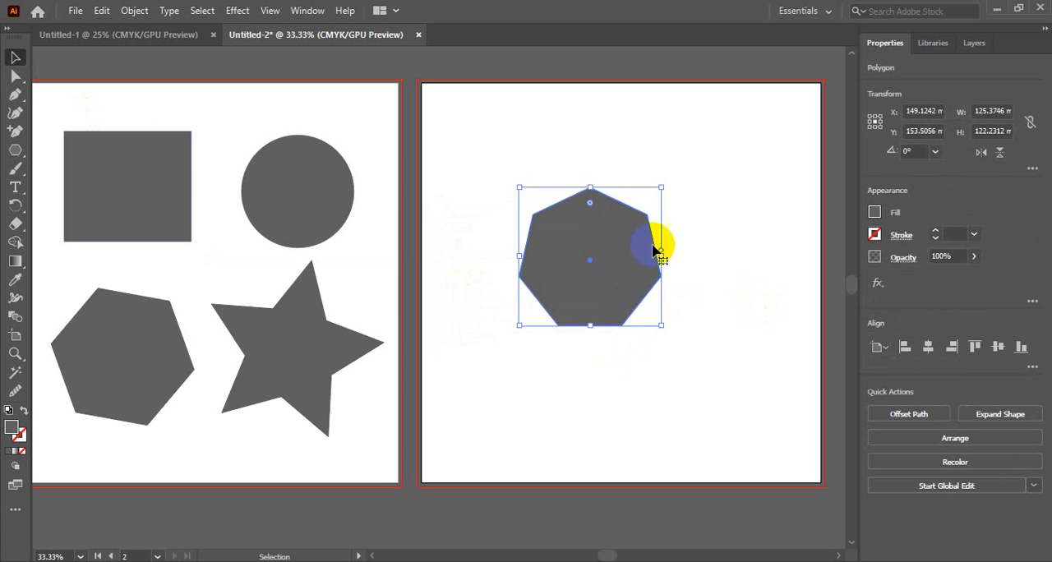
Move the heptagon toward the upper-left part of the second artboard, to about X 105 mm and Y 124 mm.
{"action": "left_click", "coordinate": [630, 137]}
{"action": "left_click_drag", "start_coordinate": [594, 244], "coordinate": [541, 210]}
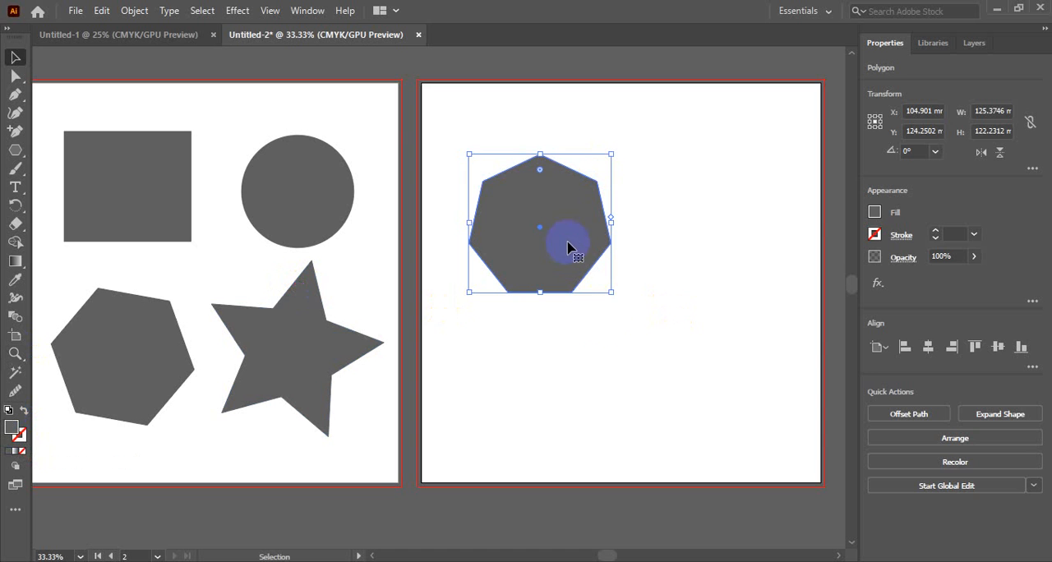
{"action": "left_click", "coordinate": [611, 378]}
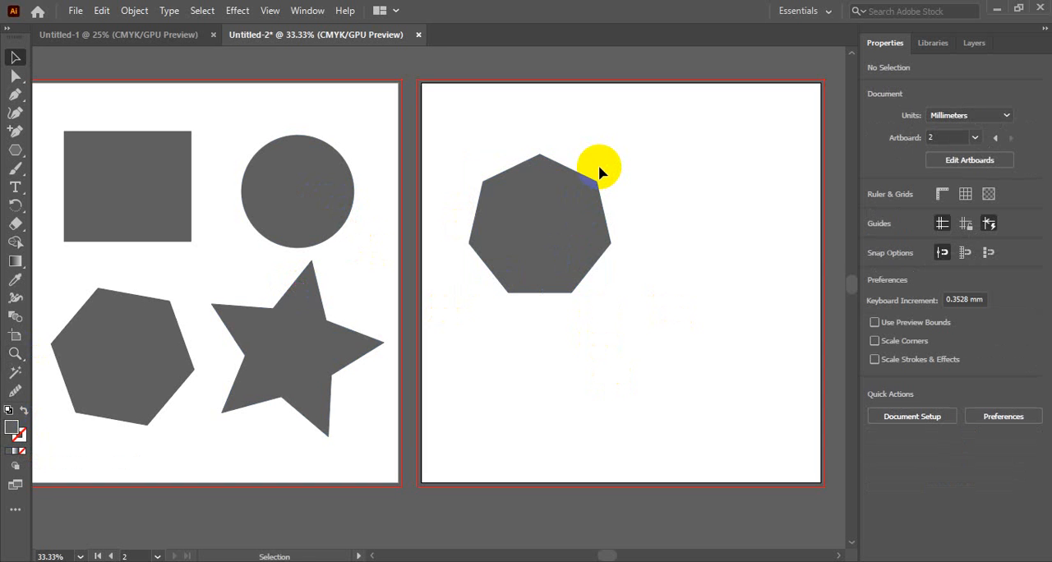
Fill the heptagon with the cyan colour #00FCF5 using the Color Picker.
{"action": "key", "text": "z"}
{"action": "left_click_drag", "start_coordinate": [570, 164], "coordinate": [699, 371]}
{"action": "key", "text": "v"}
{"action": "left_click", "coordinate": [613, 243]}
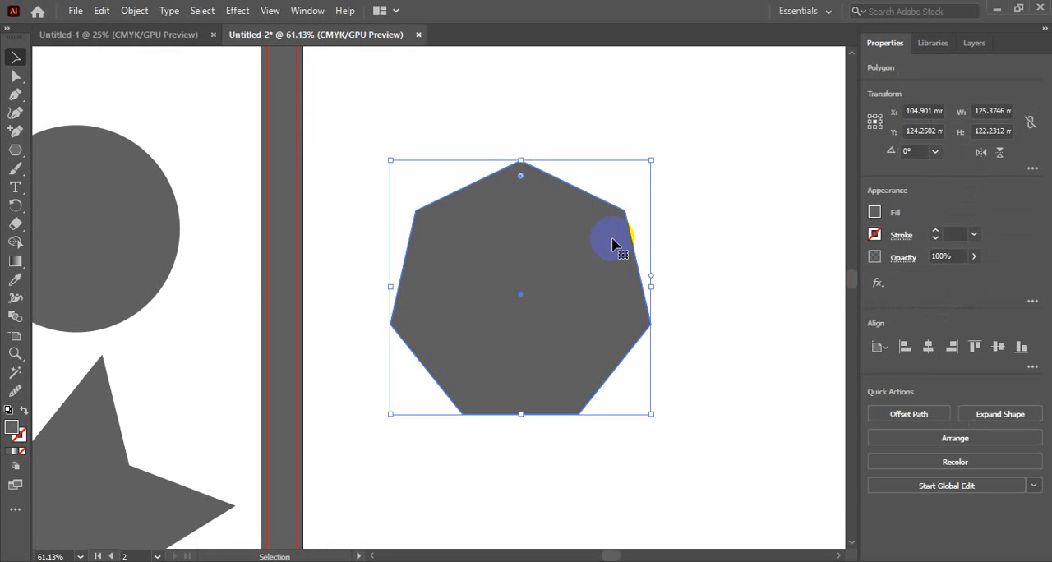
{"action": "left_click", "coordinate": [874, 214]}
{"action": "left_click", "coordinate": [875, 214]}
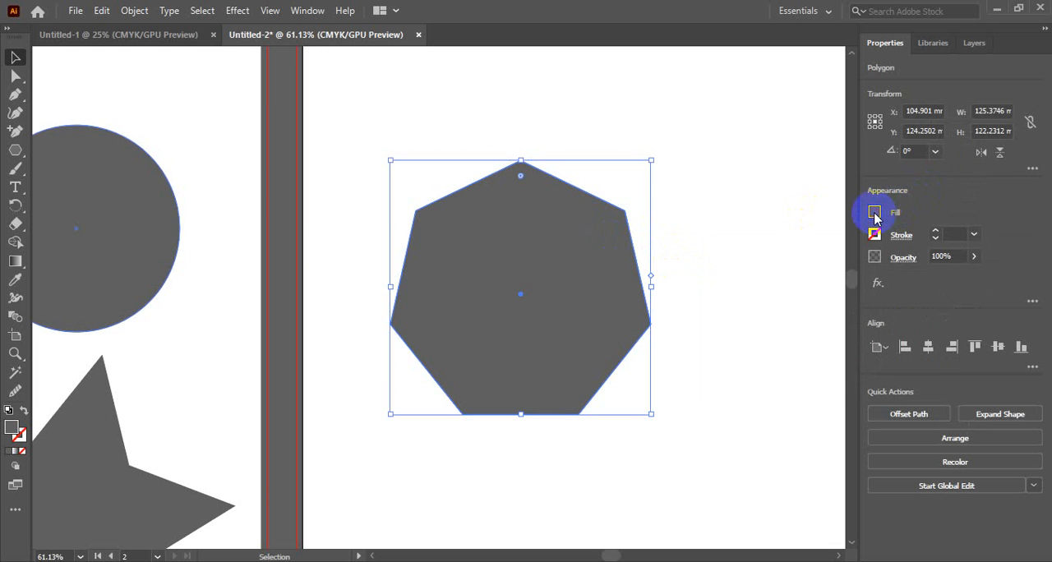
{"action": "double_click", "coordinate": [12, 429]}
{"action": "mouse_move", "coordinate": [430, 206]}
{"action": "left_mouse_down"}
{"action": "mouse_move", "coordinate": [517, 183]}
{"action": "mouse_move", "coordinate": [604, 187]}
{"action": "left_mouse_up"}
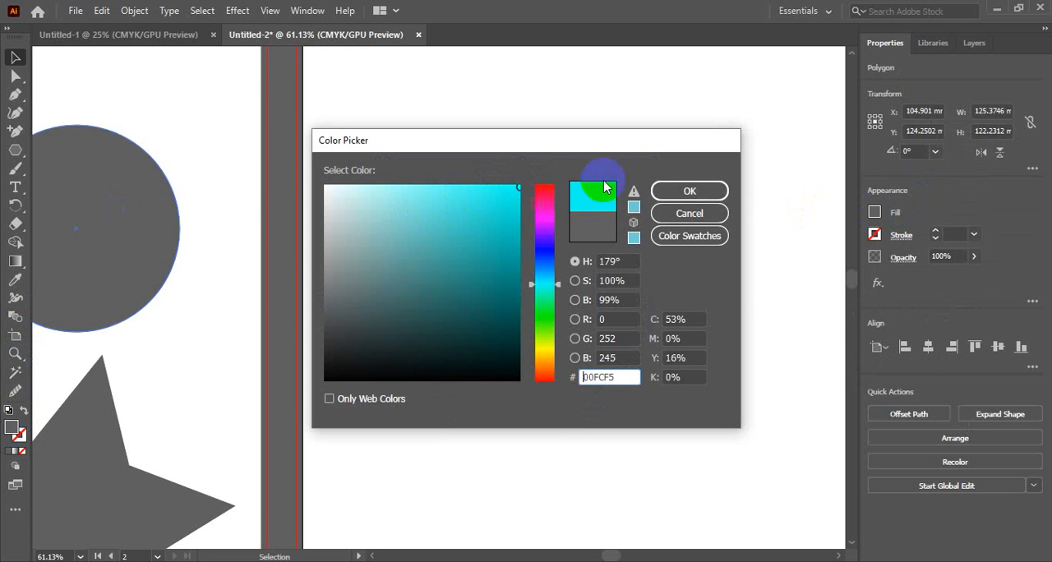
{"action": "left_click", "coordinate": [683, 187]}
{"action": "left_click", "coordinate": [695, 181]}
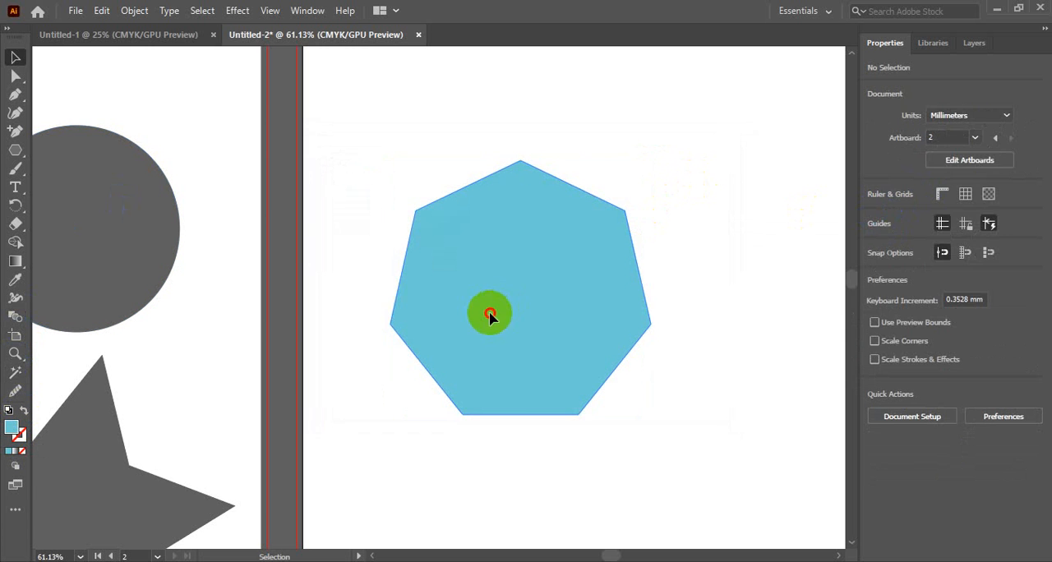
Add a black stroke to the cyan heptagon on the second artboard.
{"action": "left_click", "coordinate": [489, 315]}
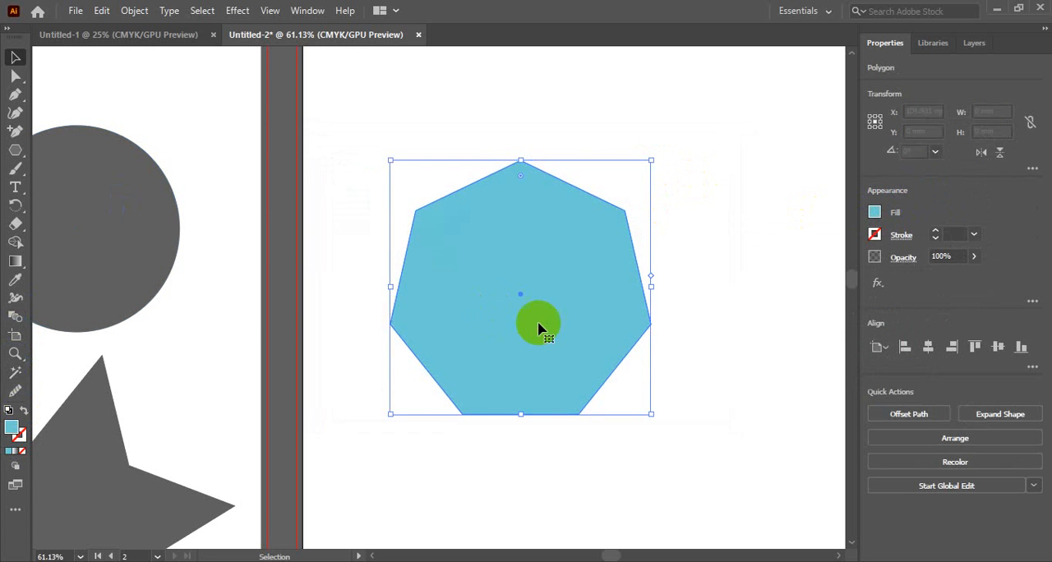
{"action": "left_click", "coordinate": [22, 435]}
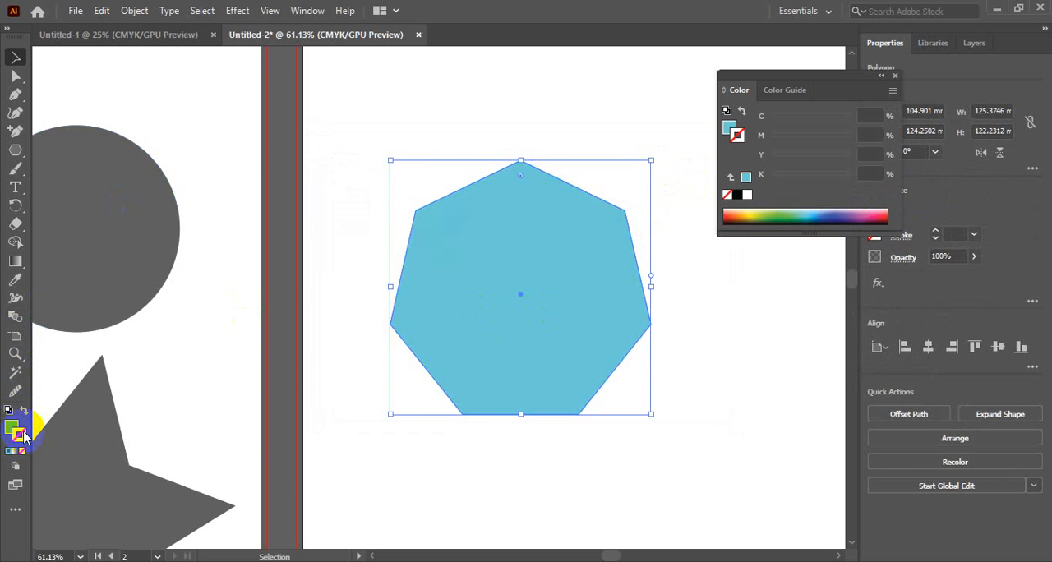
{"action": "left_click", "coordinate": [729, 130]}
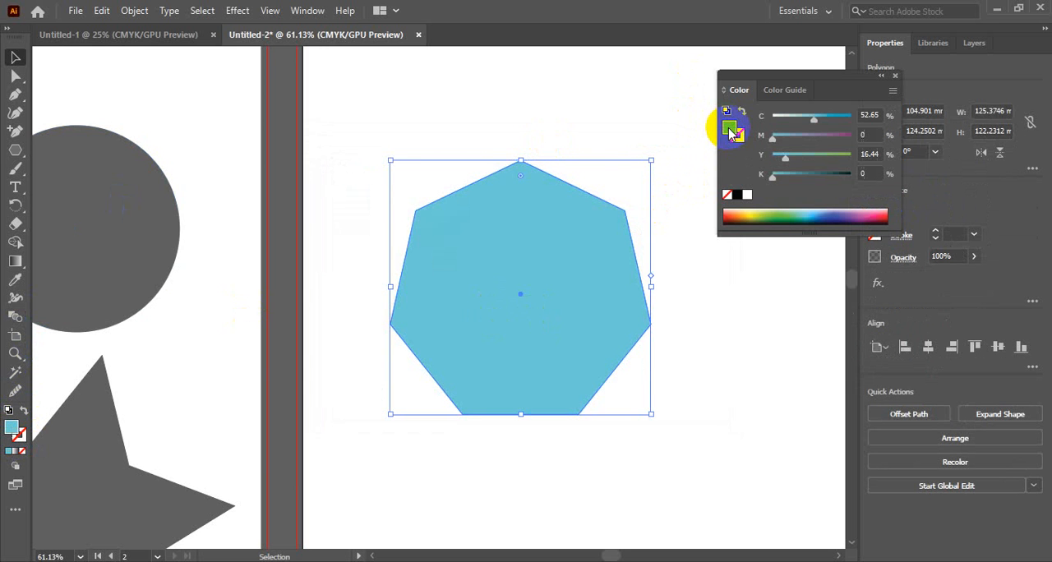
{"action": "left_click", "coordinate": [740, 140]}
{"action": "left_click", "coordinate": [738, 195]}
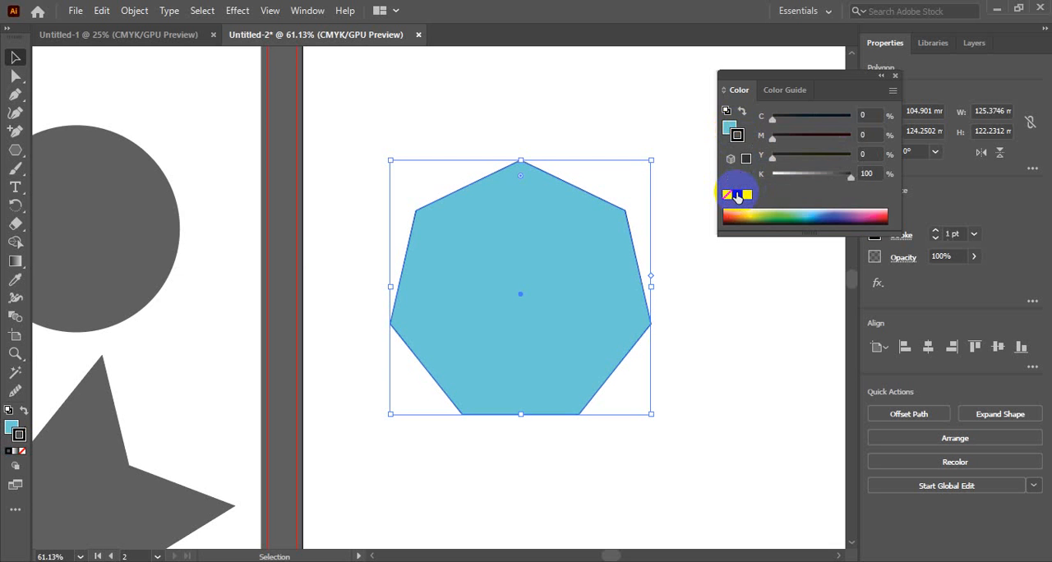
{"action": "left_click", "coordinate": [895, 76]}
{"action": "left_click", "coordinate": [645, 243]}
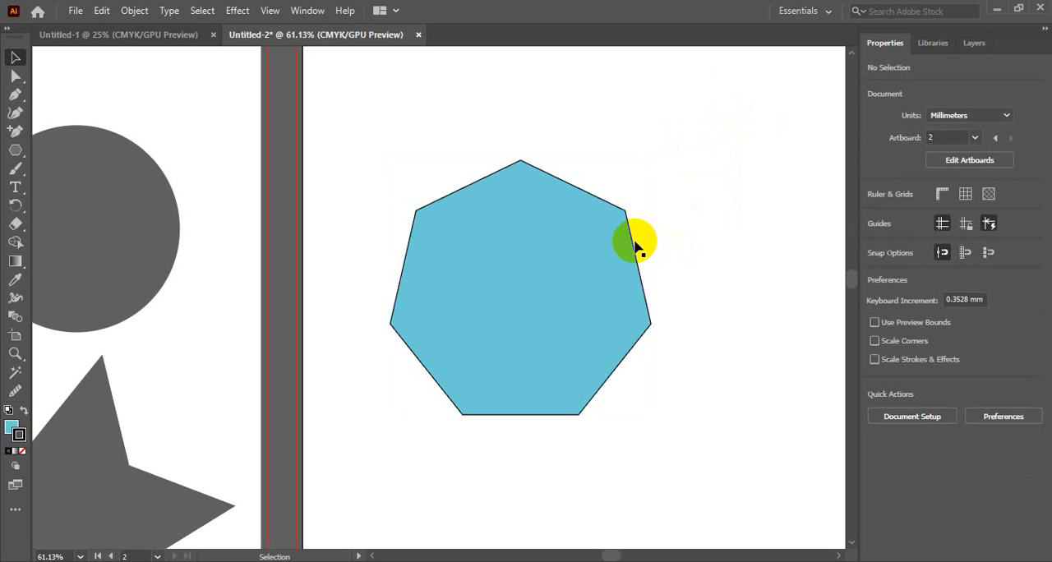
{"action": "left_click", "coordinate": [634, 244]}
{"action": "left_click", "coordinate": [686, 227]}
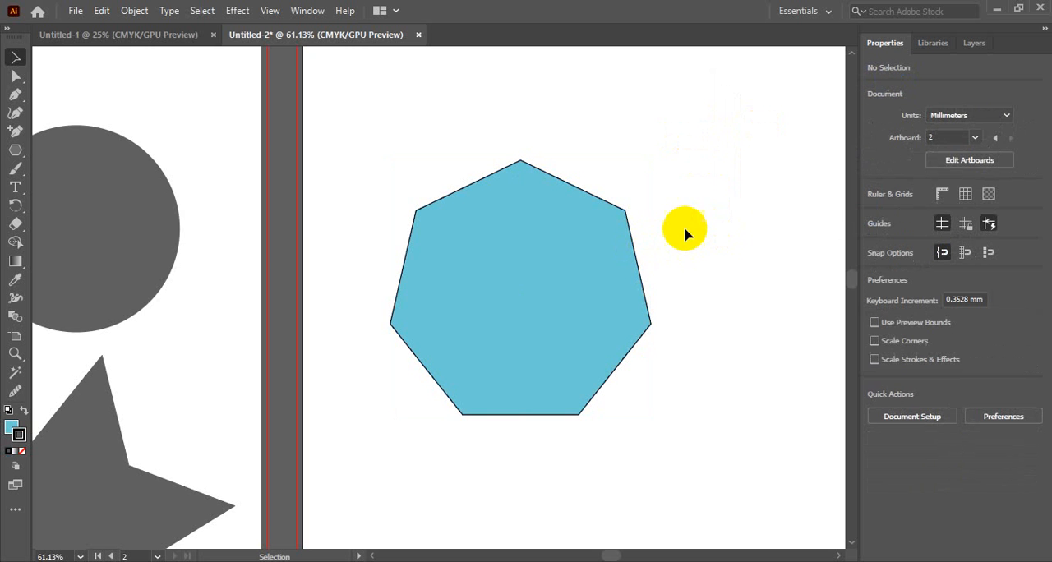
Increase the heptagon's stroke weight through 2 pt and 3 pt to 5 pt.
{"action": "left_click", "coordinate": [631, 246]}
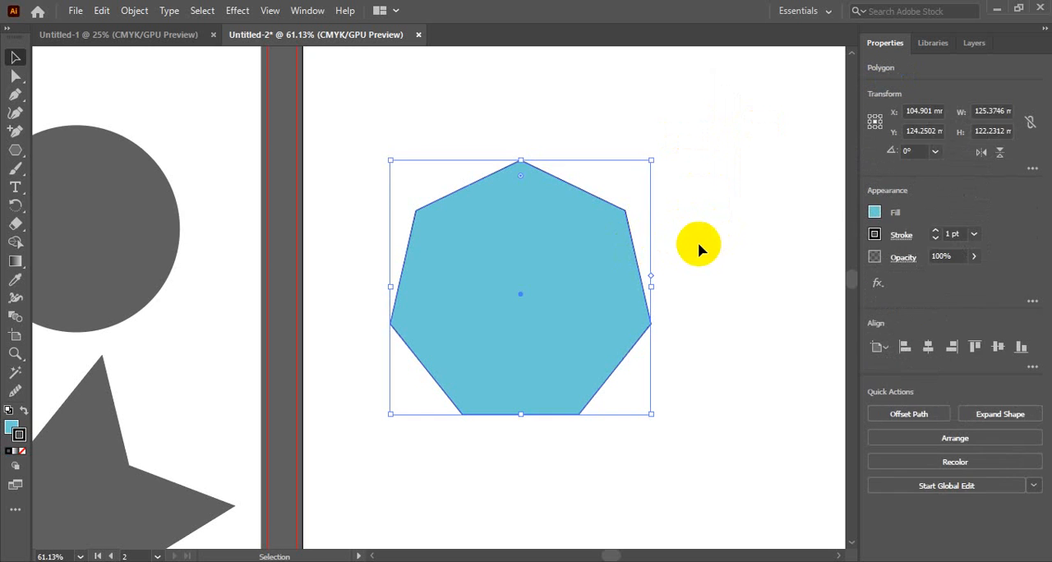
{"action": "left_click", "coordinate": [973, 235]}
{"action": "left_click", "coordinate": [985, 267]}
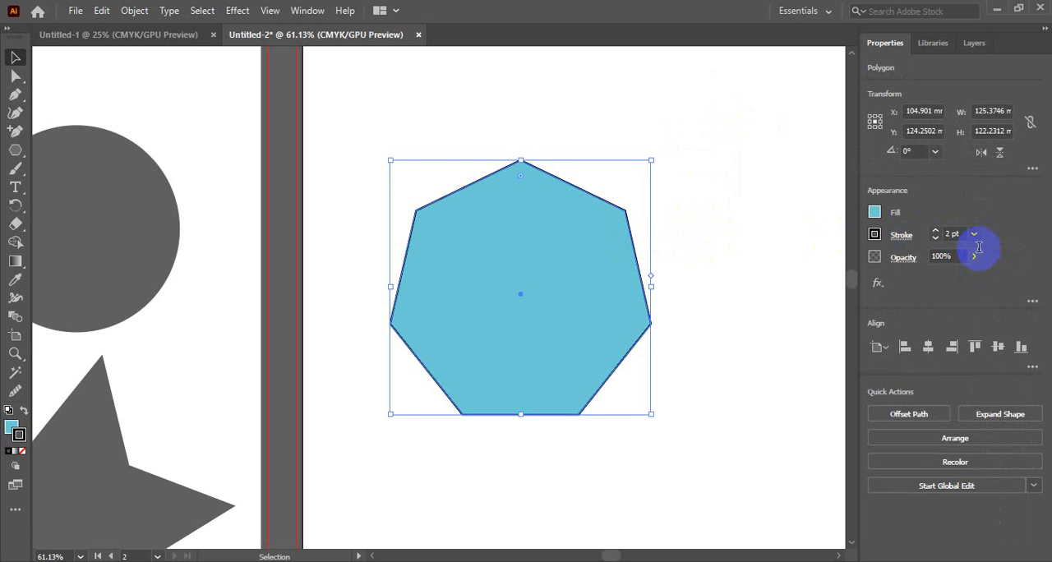
{"action": "left_click", "coordinate": [974, 236]}
{"action": "left_click", "coordinate": [992, 282]}
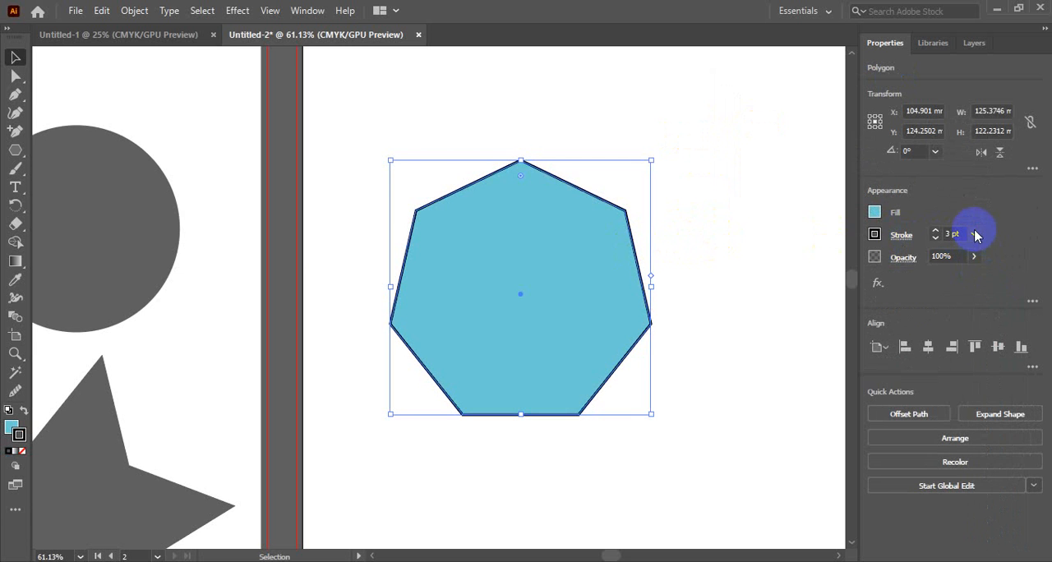
{"action": "left_click", "coordinate": [974, 235]}
{"action": "left_click", "coordinate": [990, 298]}
{"action": "left_click", "coordinate": [728, 218]}
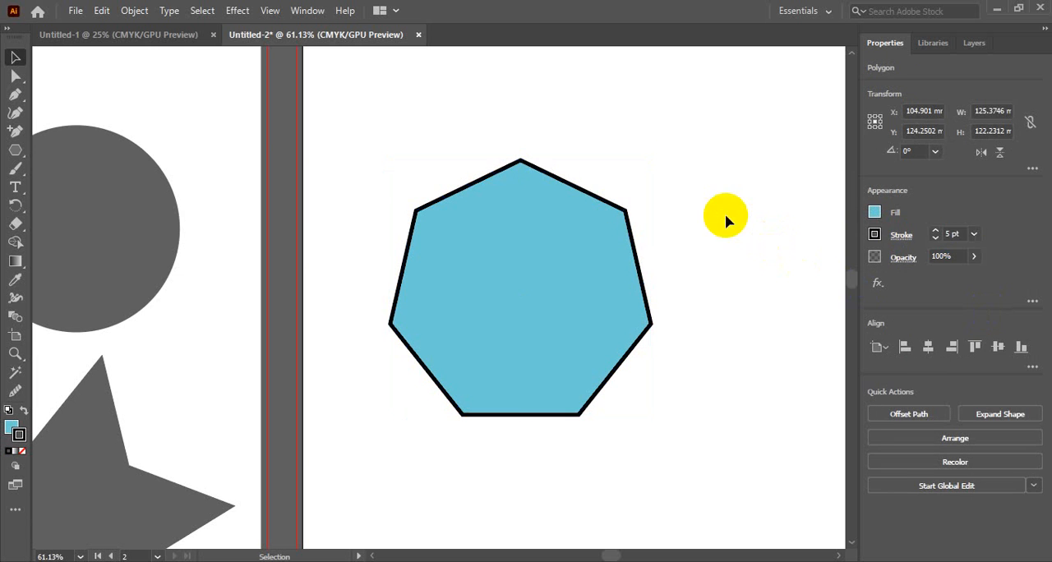
{"action": "left_click", "coordinate": [630, 225]}
{"action": "left_click", "coordinate": [718, 237]}
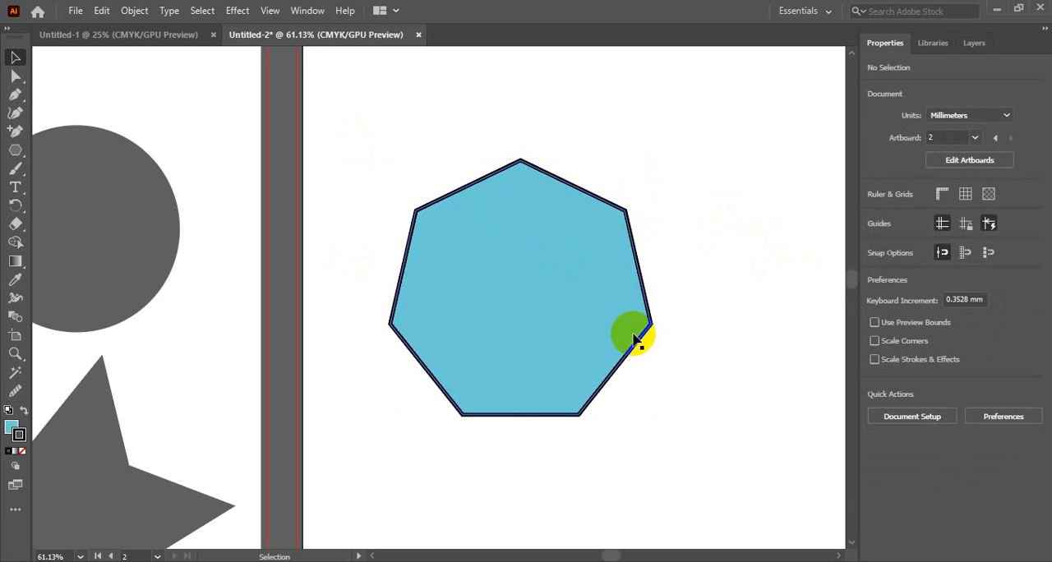
Move the heptagon up and to the right on the second artboard, to about X 118 mm and Y 104 mm.
{"action": "left_click", "coordinate": [500, 292], "text": "ctrl+alt"}
{"action": "left_click", "coordinate": [500, 293], "text": "ctrl+alt"}
{"action": "left_click", "coordinate": [500, 293], "text": "ctrl+alt"}
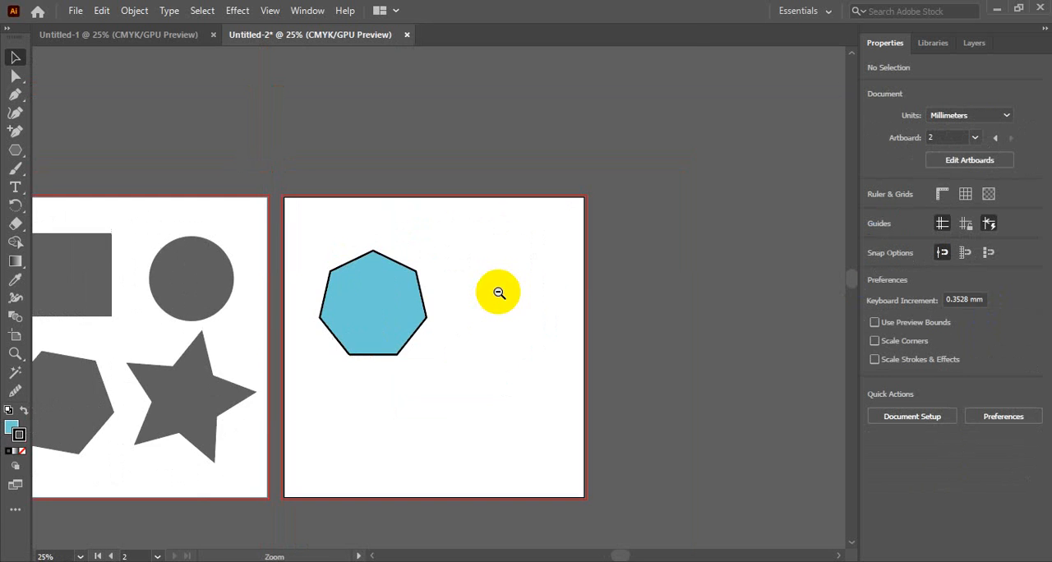
{"action": "left_click_drag", "start_coordinate": [395, 273], "coordinate": [559, 207]}
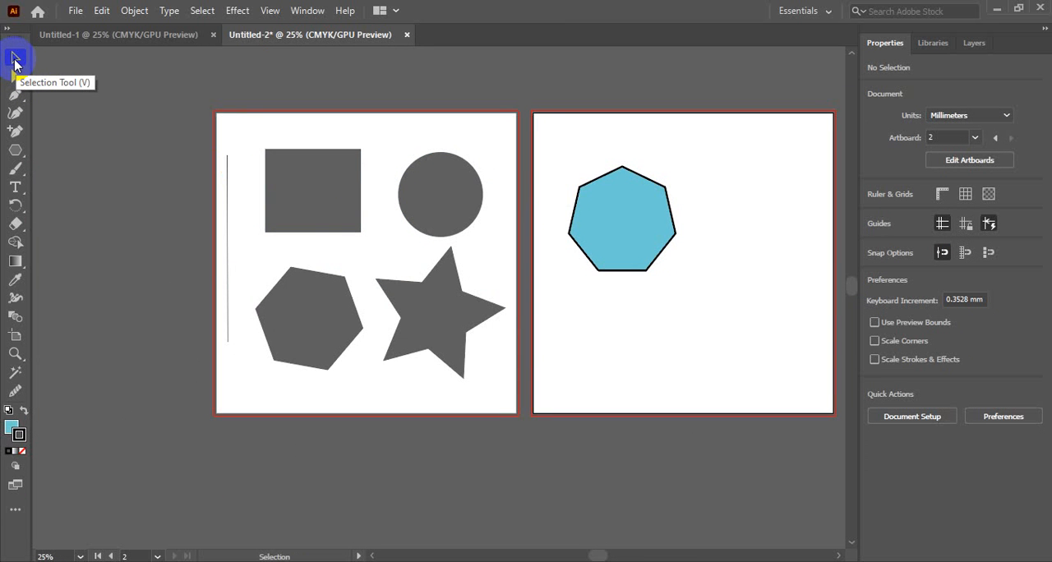
{"action": "left_click", "coordinate": [119, 62]}
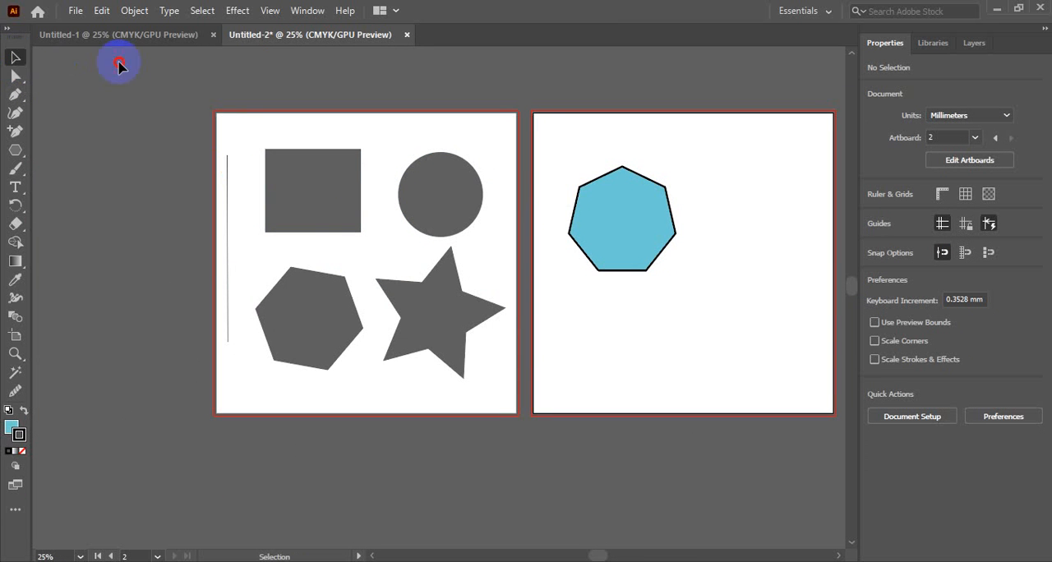
{"action": "left_click", "coordinate": [18, 81]}
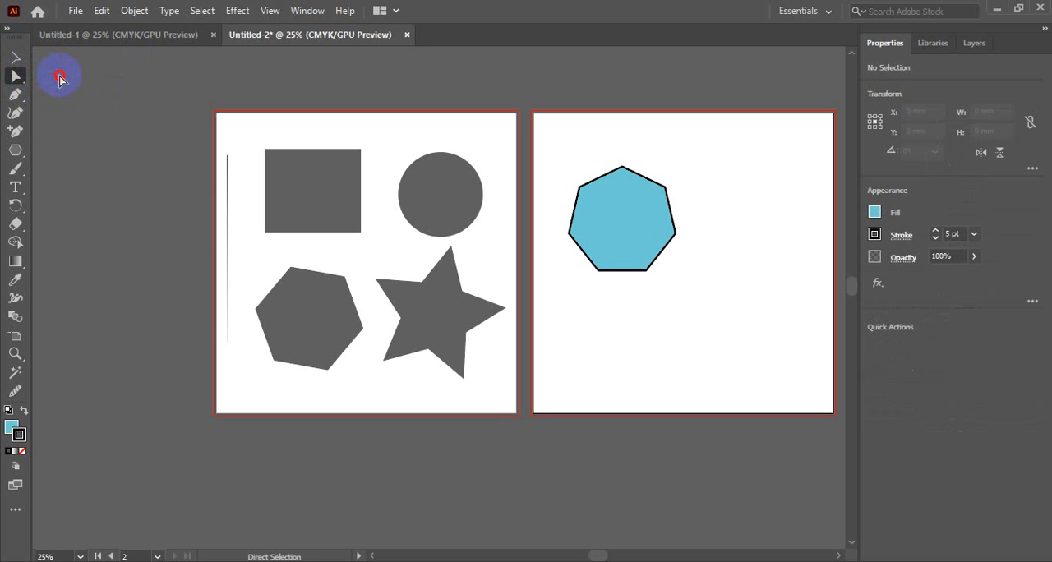
{"action": "left_click", "coordinate": [18, 78]}
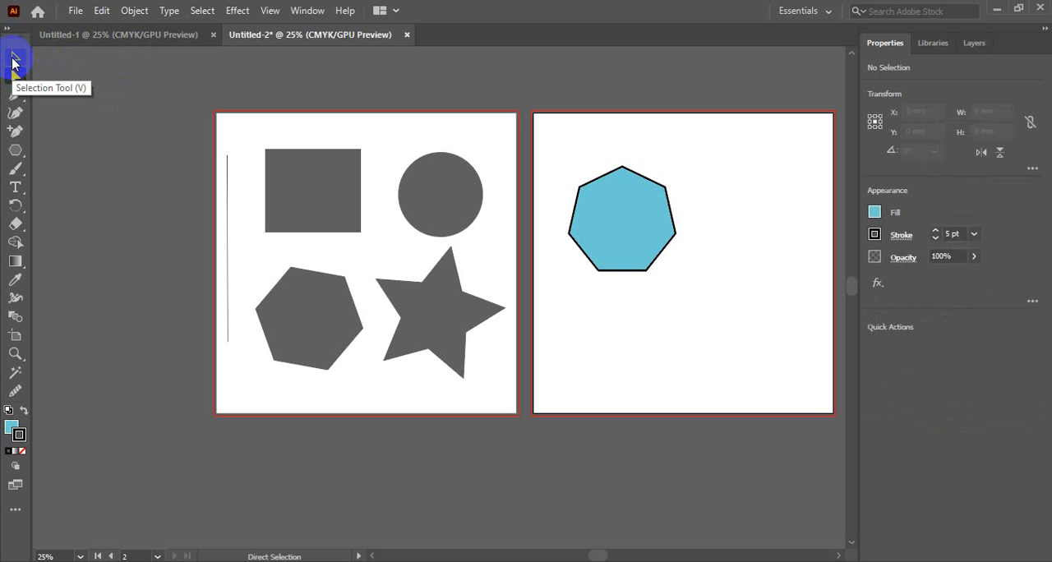
{"action": "left_click", "coordinate": [13, 61]}
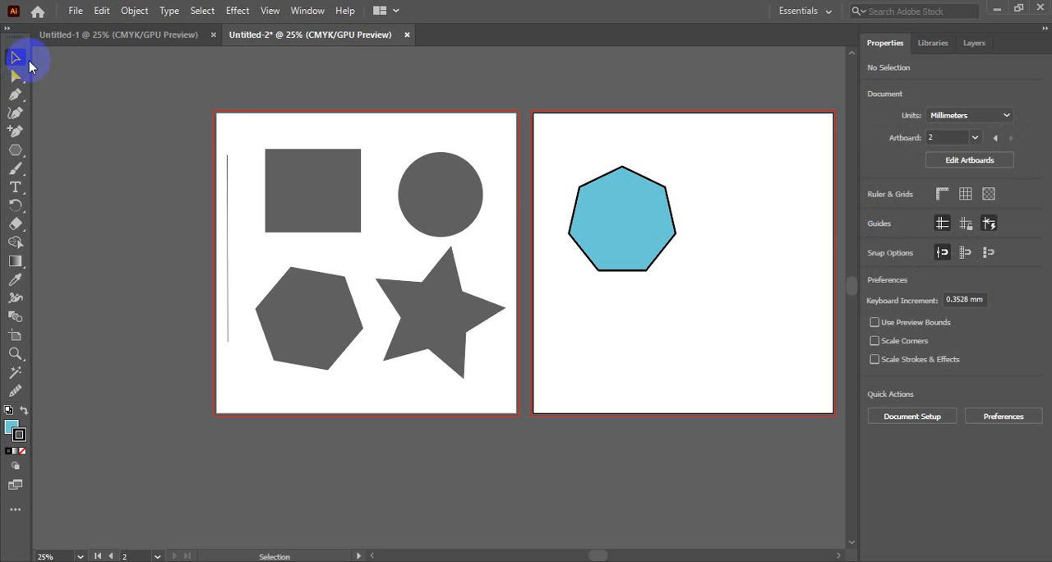
{"action": "left_click_drag", "start_coordinate": [603, 214], "coordinate": [633, 194]}
{"action": "left_click", "coordinate": [739, 189]}
{"action": "left_click", "coordinate": [629, 183]}
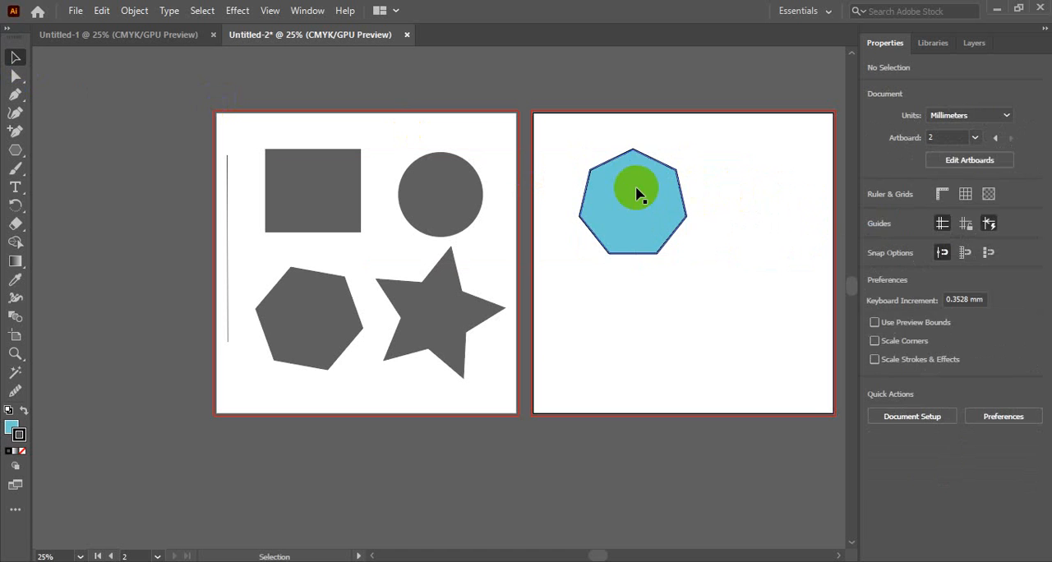
{"action": "left_click", "coordinate": [751, 212]}
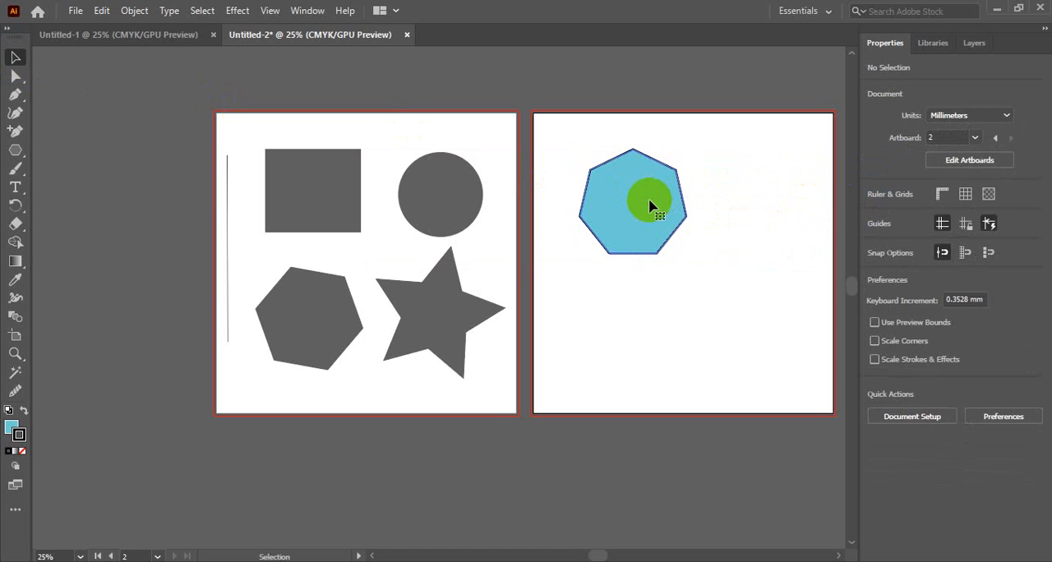
{"action": "left_click", "coordinate": [648, 205]}
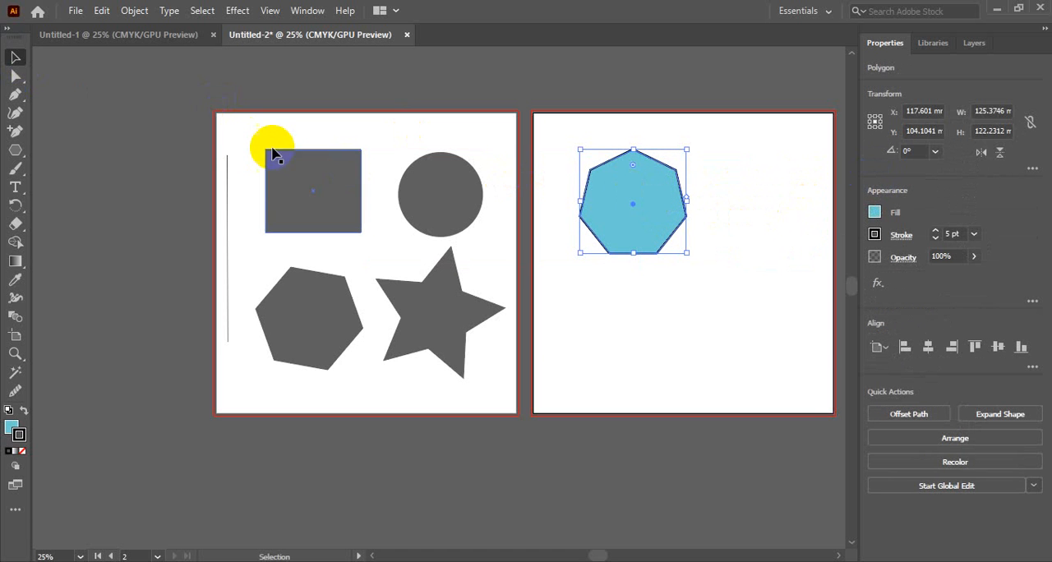
Delete the vertical line beside the rectangle on the first artboard.
{"action": "left_click", "coordinate": [226, 179]}
{"action": "left_click_drag", "start_coordinate": [226, 179], "coordinate": [235, 195]}
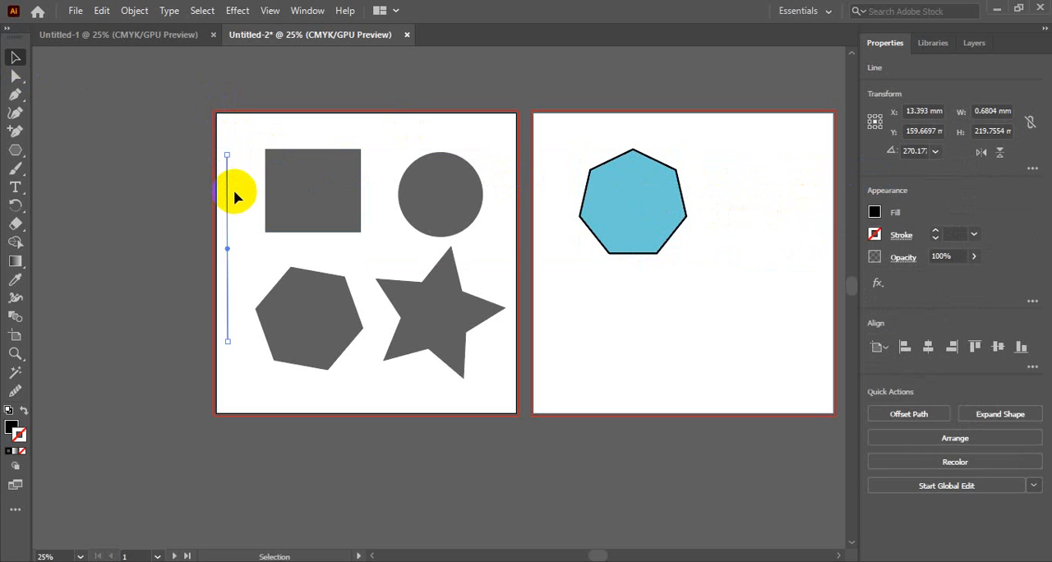
{"action": "left_click", "coordinate": [234, 190]}
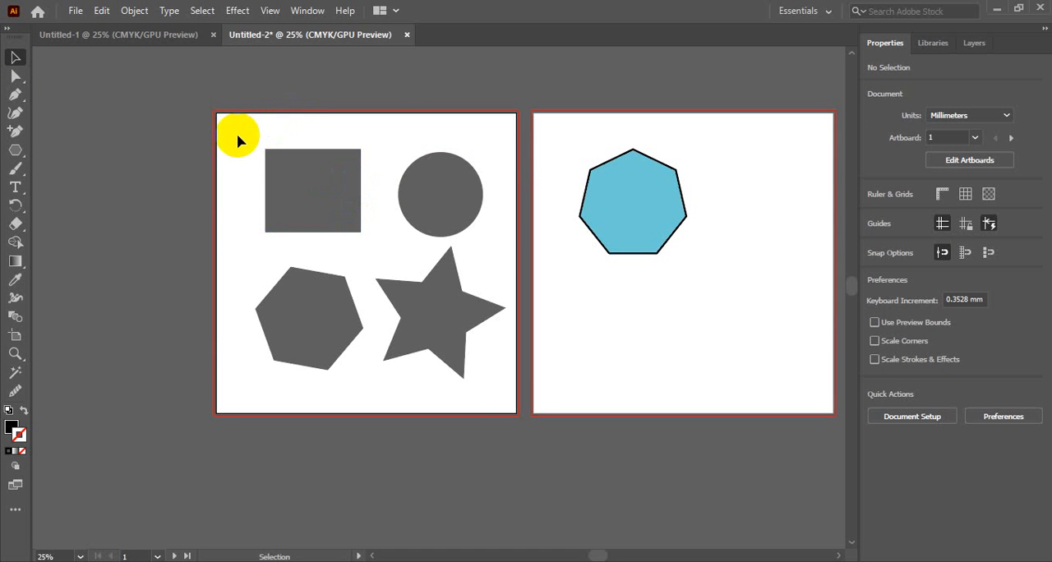
{"action": "left_click_drag", "start_coordinate": [236, 135], "coordinate": [253, 179]}
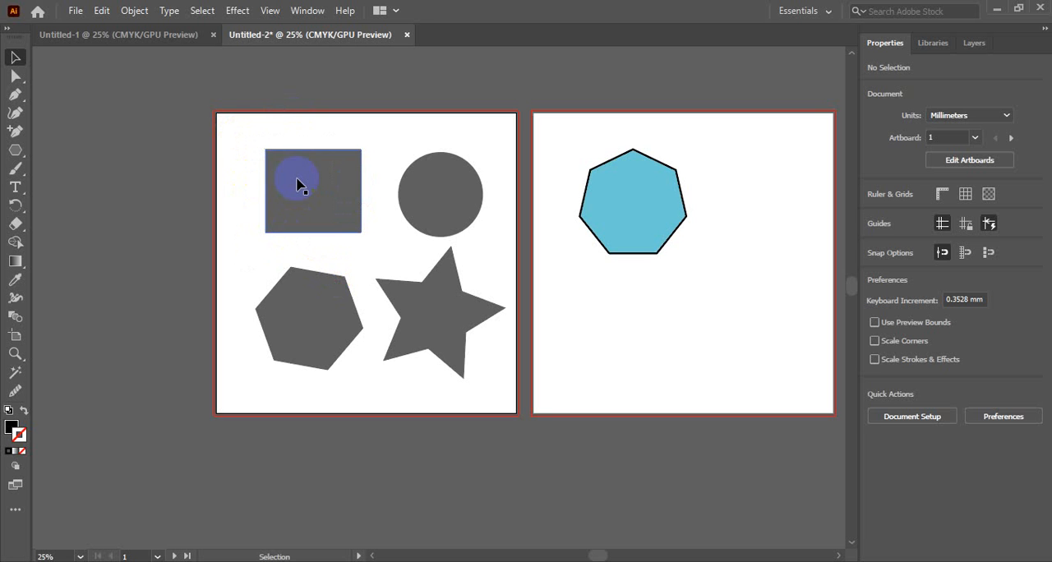
Delete the cyan heptagon from the second artboard.
{"action": "left_click", "coordinate": [634, 205]}
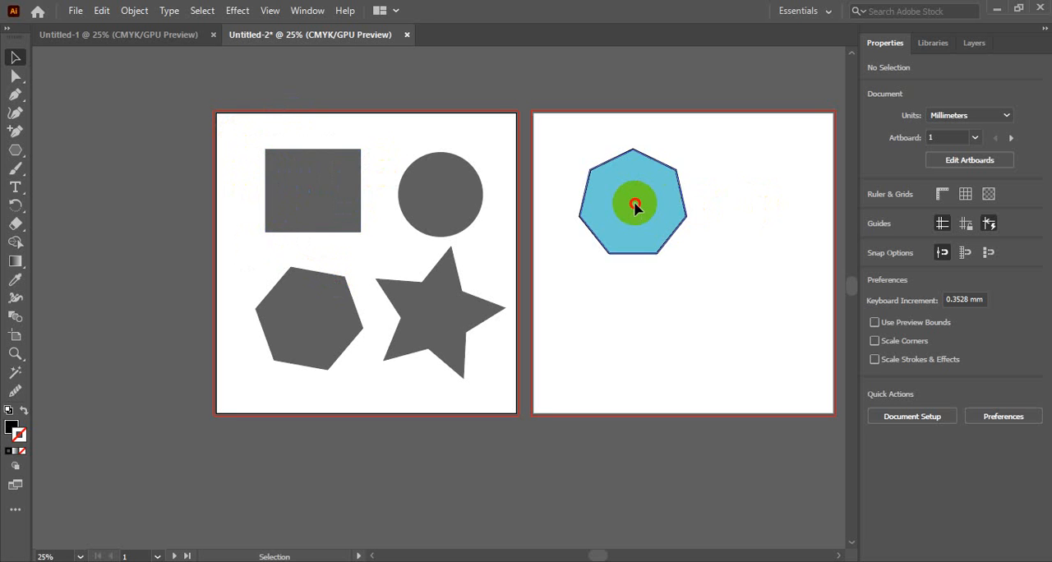
{"action": "key", "text": "Delete"}
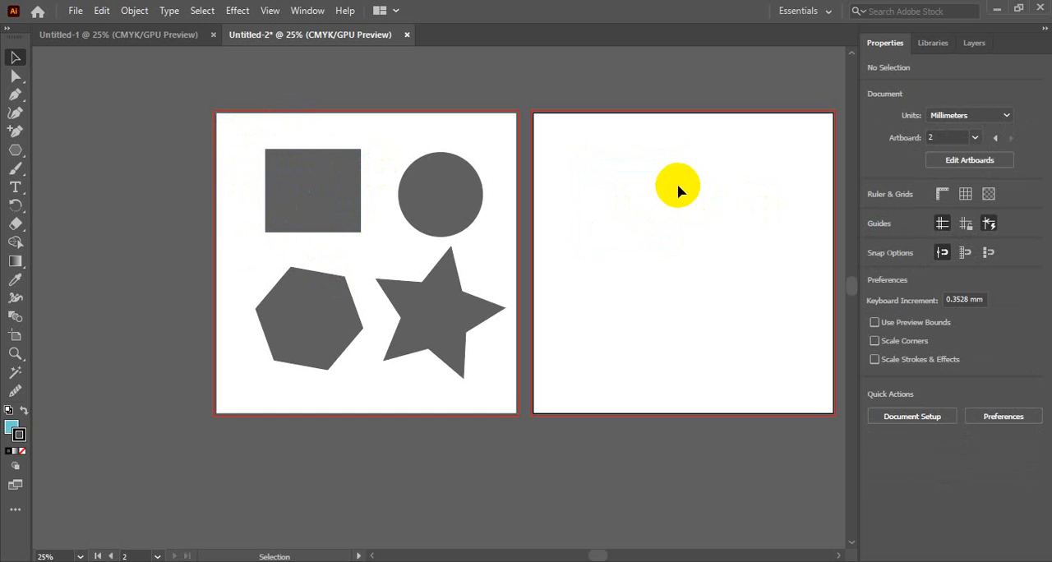
{"action": "left_click", "coordinate": [653, 195], "text": "ctrl"}
Place a point text object with the Lorem ipsum placeholder in the upper part of the second artboard.
{"action": "left_click", "coordinate": [538, 267], "text": "ctrl"}
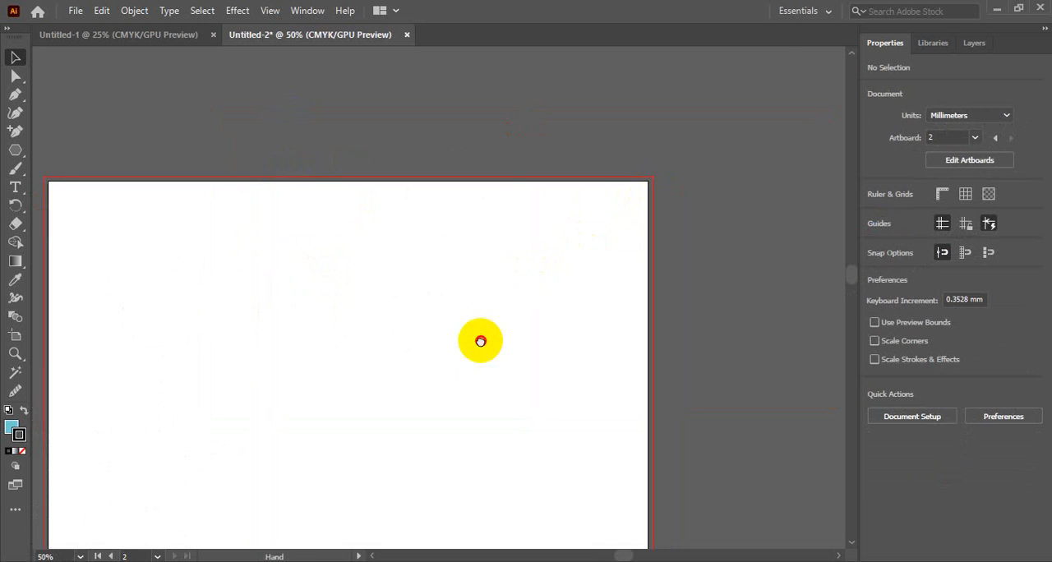
{"action": "left_click_drag", "start_coordinate": [480, 341], "coordinate": [623, 181]}
{"action": "left_click", "coordinate": [516, 236], "text": "ctrl+alt"}
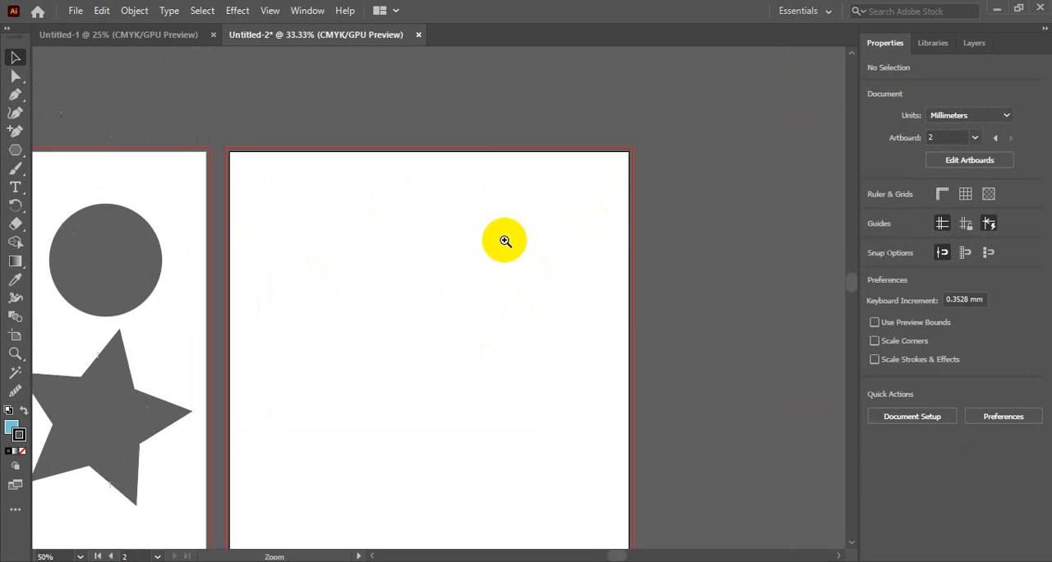
{"action": "left_click_drag", "start_coordinate": [534, 258], "coordinate": [619, 209]}
{"action": "left_click", "coordinate": [592, 192], "text": "ctrl"}
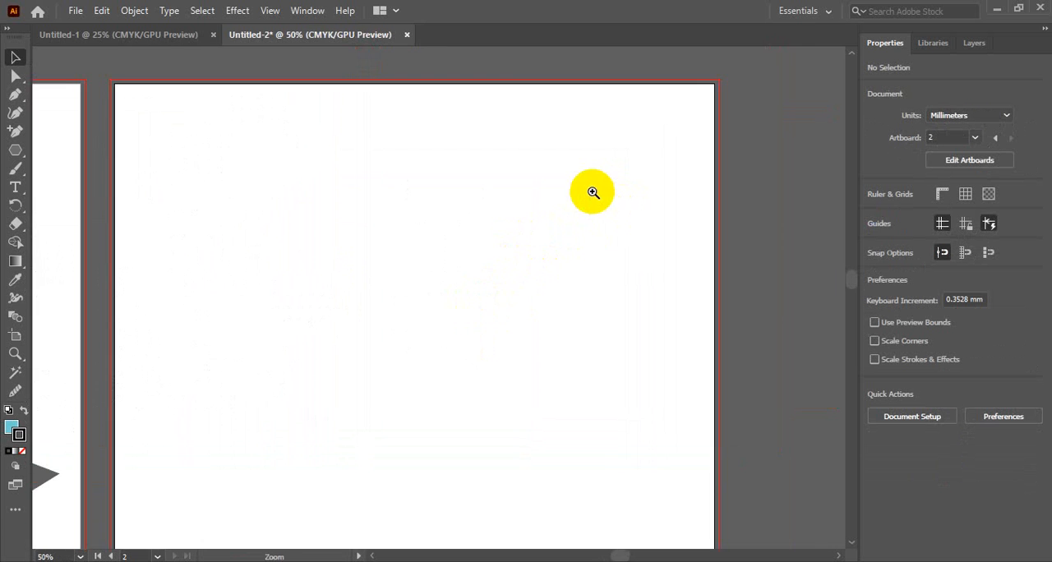
{"action": "left_click_drag", "start_coordinate": [542, 256], "coordinate": [622, 220]}
{"action": "left_click", "coordinate": [609, 222], "text": "ctrl+alt"}
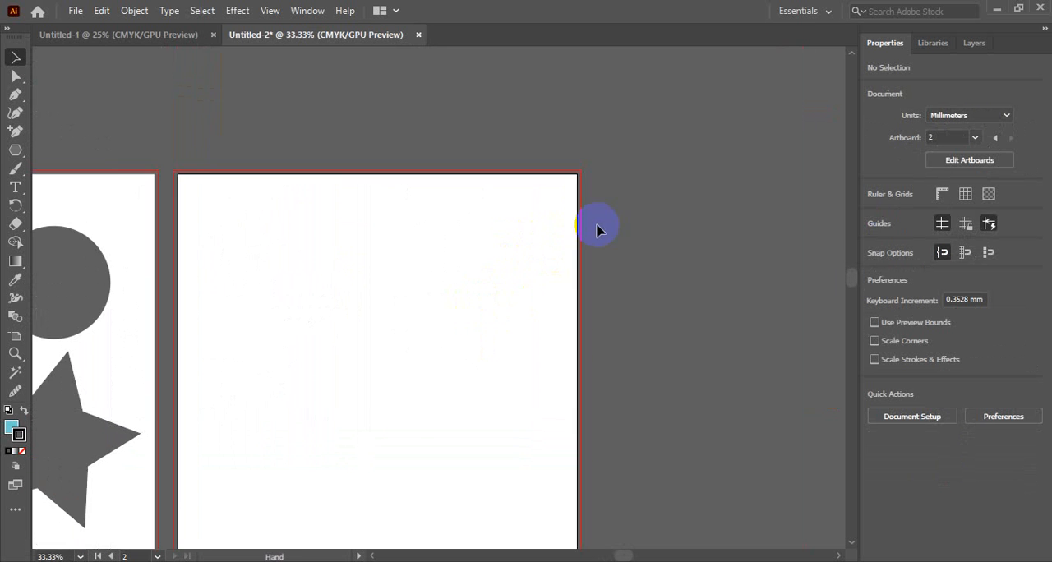
{"action": "left_click_drag", "start_coordinate": [419, 289], "coordinate": [582, 201]}
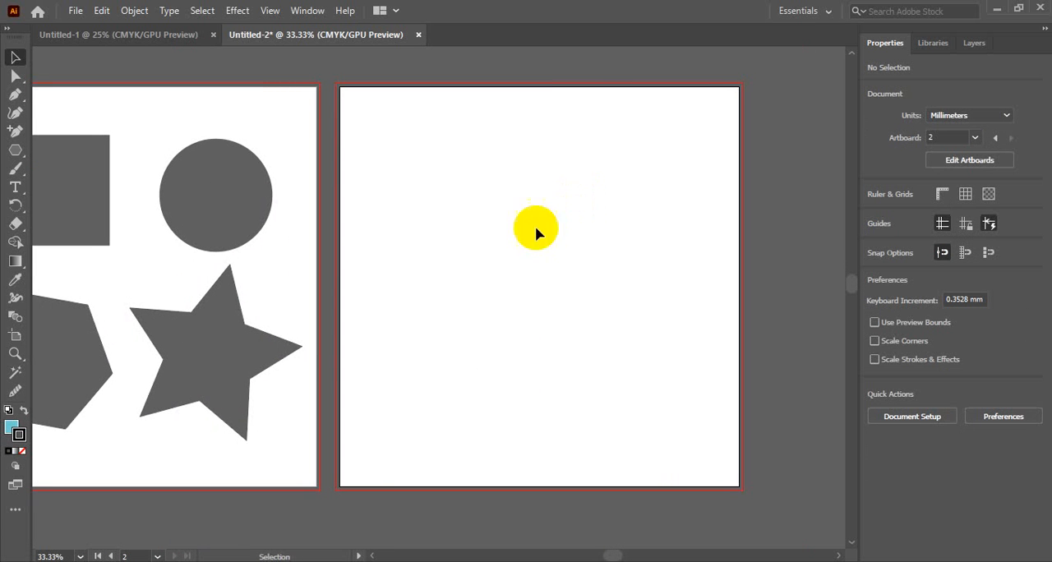
{"action": "left_click", "coordinate": [15, 186]}
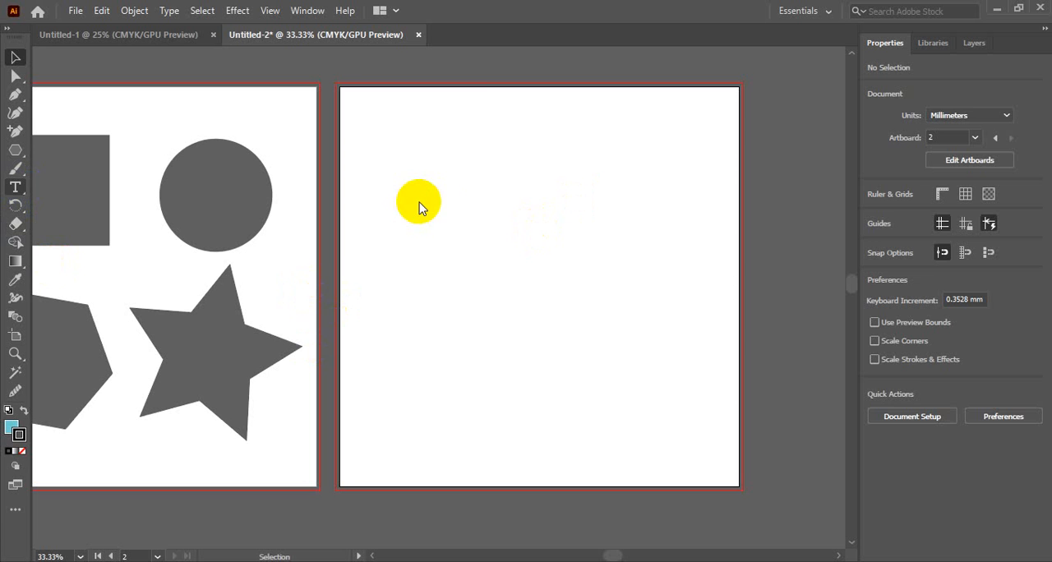
{"action": "left_click", "coordinate": [458, 181]}
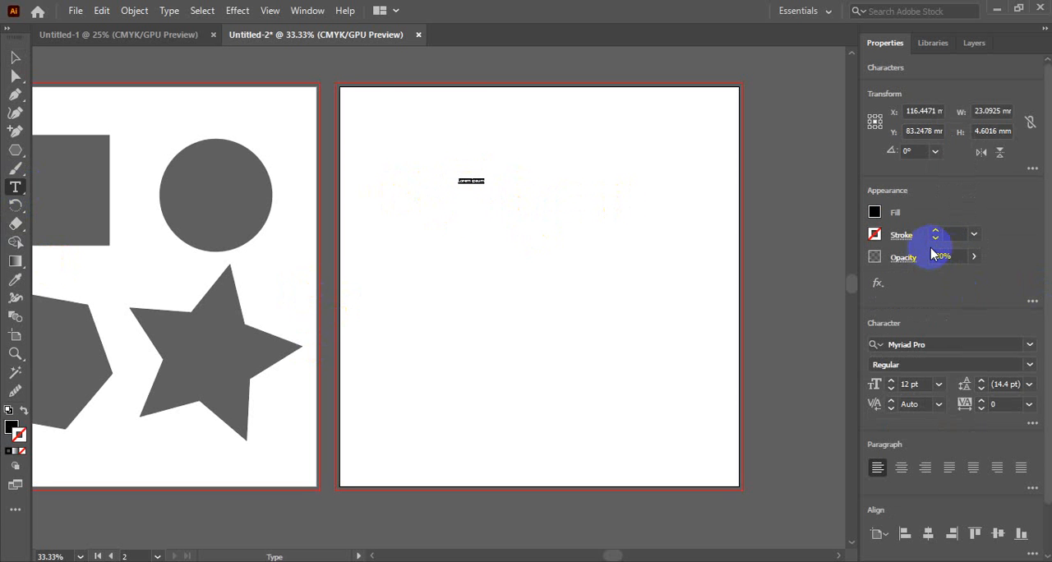
Increase the font size of the Lorem ipsum text to 42 pt and finish text editing.
{"action": "left_click", "coordinate": [921, 112]}
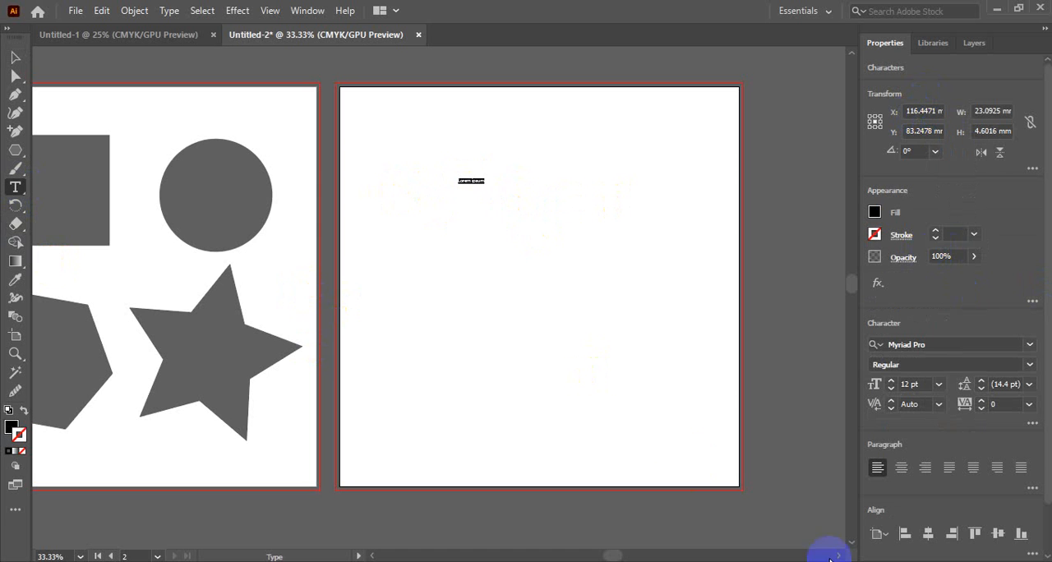
{"action": "left_click", "coordinate": [911, 385]}
{"action": "scroll", "coordinate": [912, 386], "scroll_direction": "up", "scroll_amount": 3}
{"action": "scroll", "coordinate": [909, 385], "scroll_direction": "up", "scroll_amount": 20}
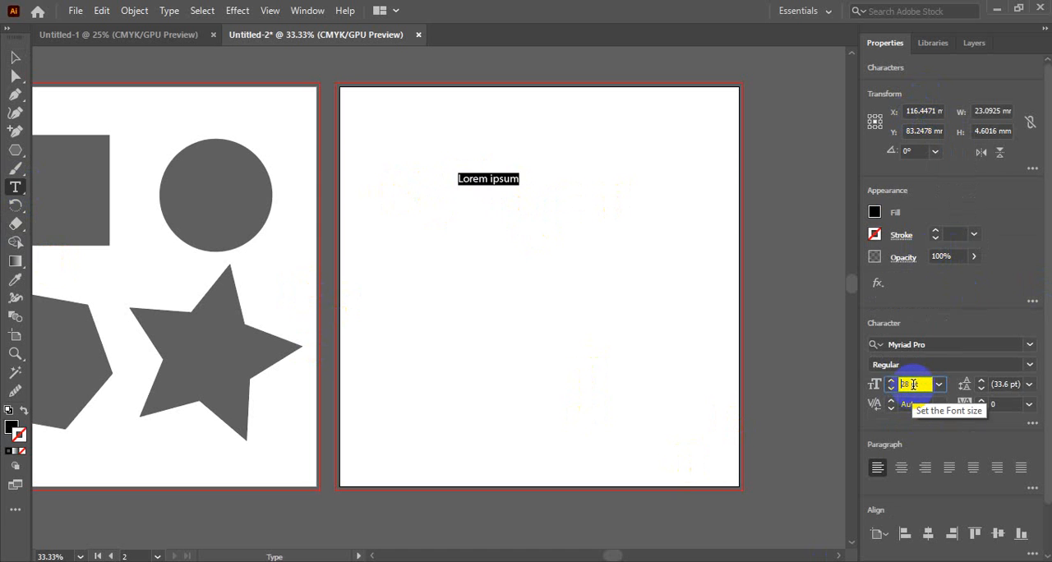
{"action": "left_click", "coordinate": [15, 58]}
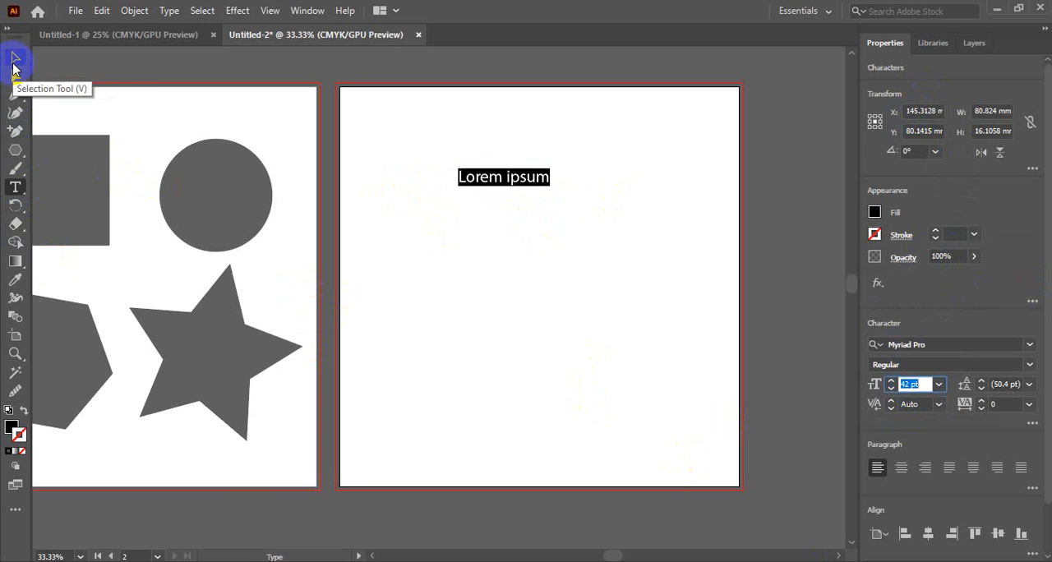
Move the Lorem ipsum text into the upper-left corner of the second artboard and deselect it.
{"action": "left_click", "coordinate": [533, 230]}
{"action": "left_click_drag", "start_coordinate": [528, 177], "coordinate": [415, 111]}
{"action": "left_click", "coordinate": [460, 229]}
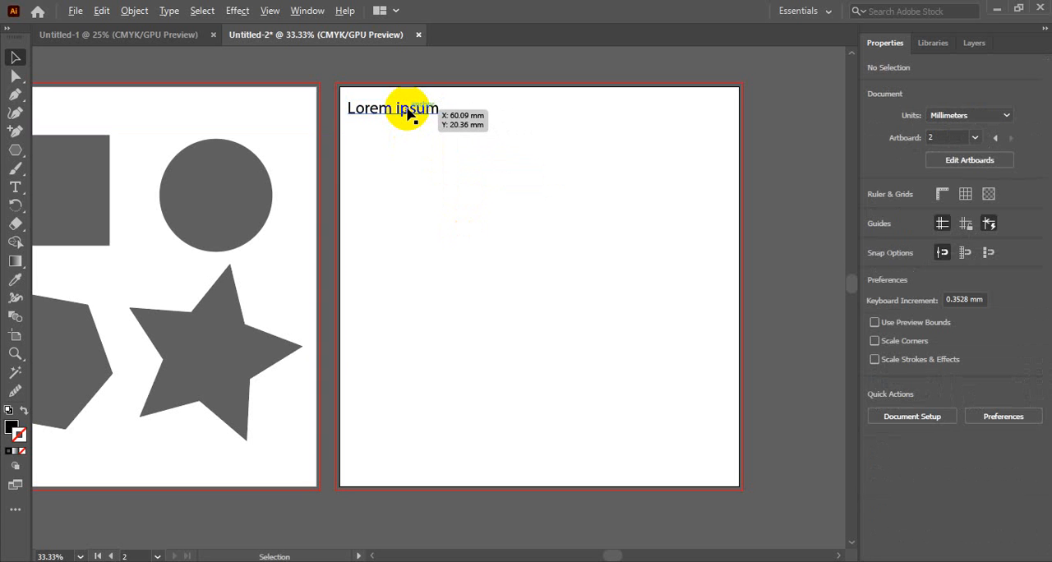
Duplicate the Lorem ipsum text directly below the original and remove the copy.
{"action": "left_click_drag", "start_coordinate": [406, 113], "coordinate": [410, 132]}
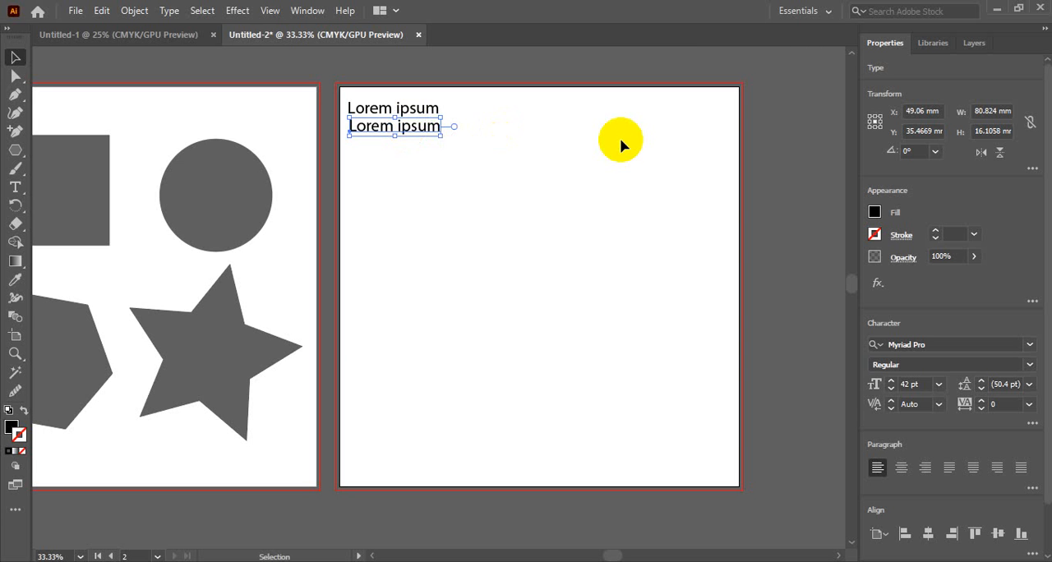
{"action": "left_click", "coordinate": [516, 150]}
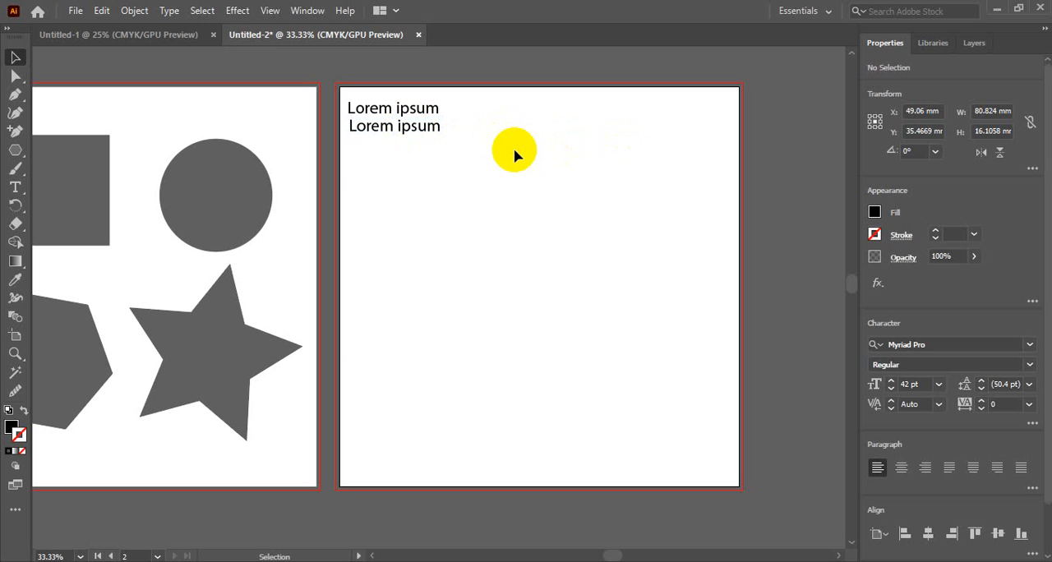
{"action": "left_click", "coordinate": [409, 135]}
{"action": "key", "text": "Delete"}
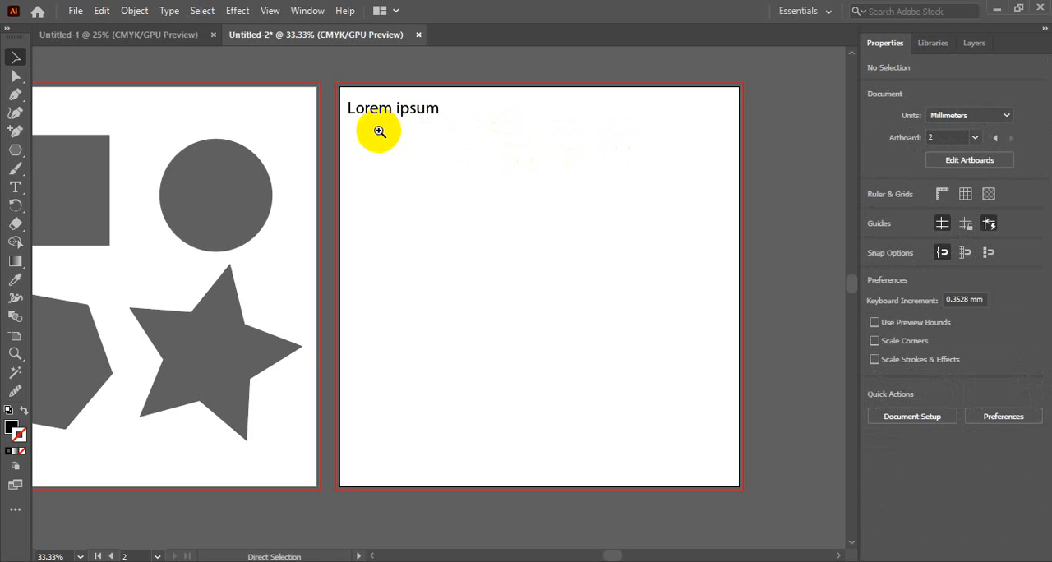
Shift the Lorem ipsum text straight down by about 12.5 mm, then duplicate it above itself and delete that copy.
{"action": "left_click", "coordinate": [379, 132], "text": "ctrl"}
{"action": "left_click", "coordinate": [379, 131], "text": "ctrl"}
{"action": "left_click_drag", "start_coordinate": [587, 447], "coordinate": [510, 116]}
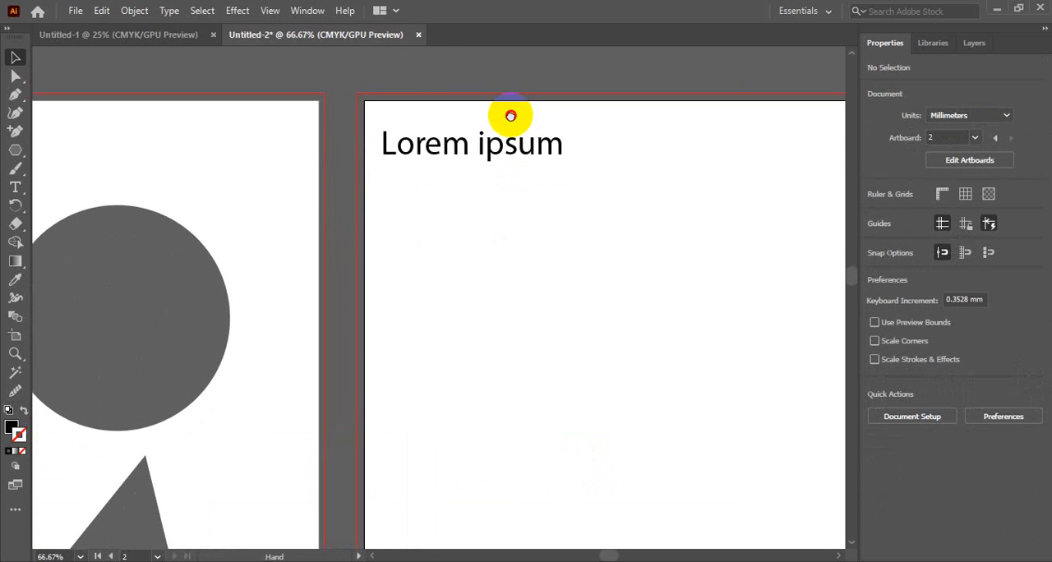
{"action": "left_click", "coordinate": [465, 147]}
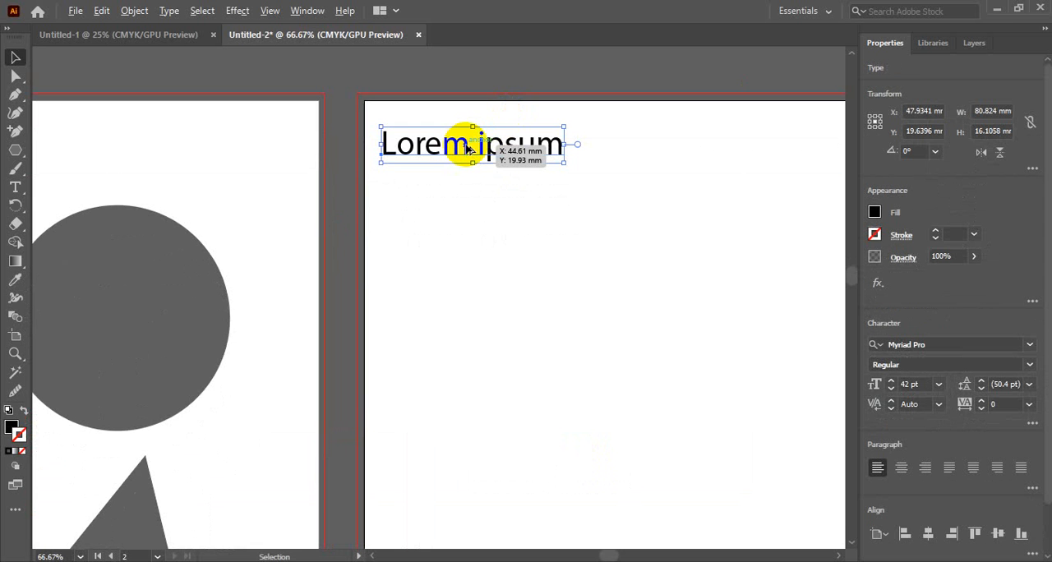
{"action": "left_click_drag", "start_coordinate": [466, 146], "coordinate": [465, 177]}
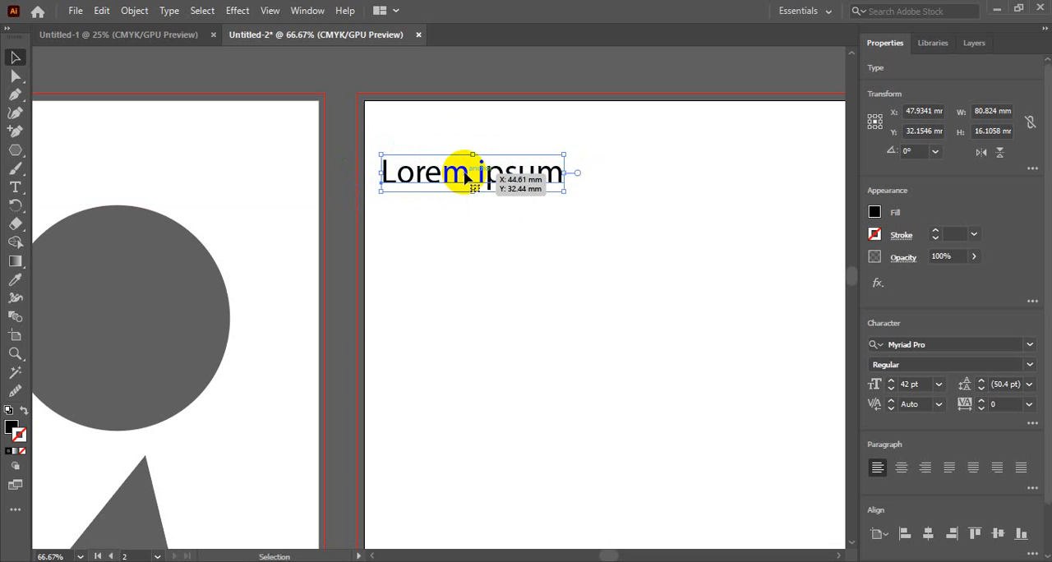
{"action": "left_click_drag", "start_coordinate": [465, 178], "coordinate": [466, 144]}
{"action": "key", "text": "Delete"}
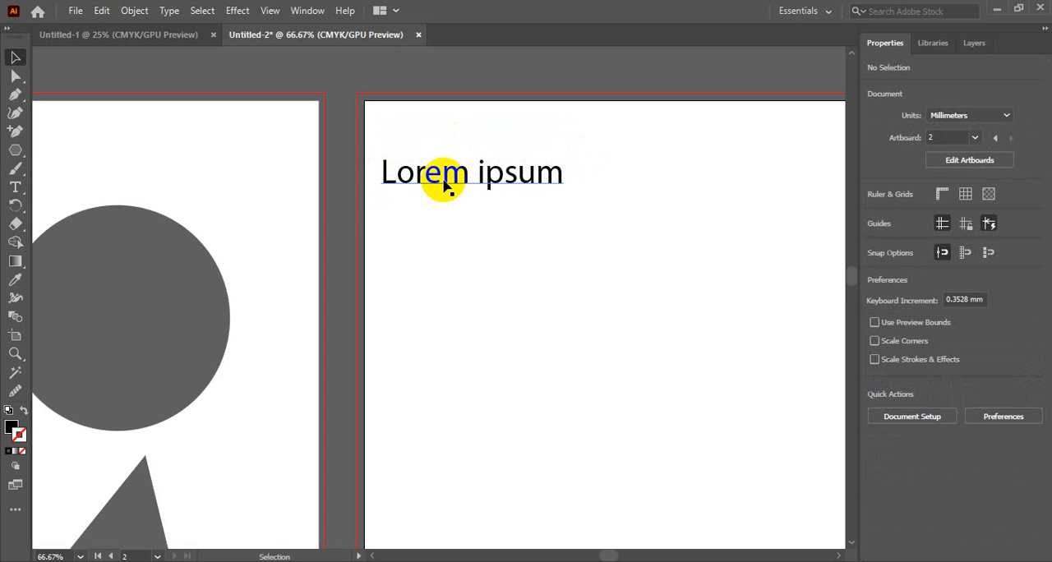
Nudge the Lorem ipsum text up by about 14 mm, back towards the upper edge of the second artboard.
{"action": "left_click", "coordinate": [448, 183]}
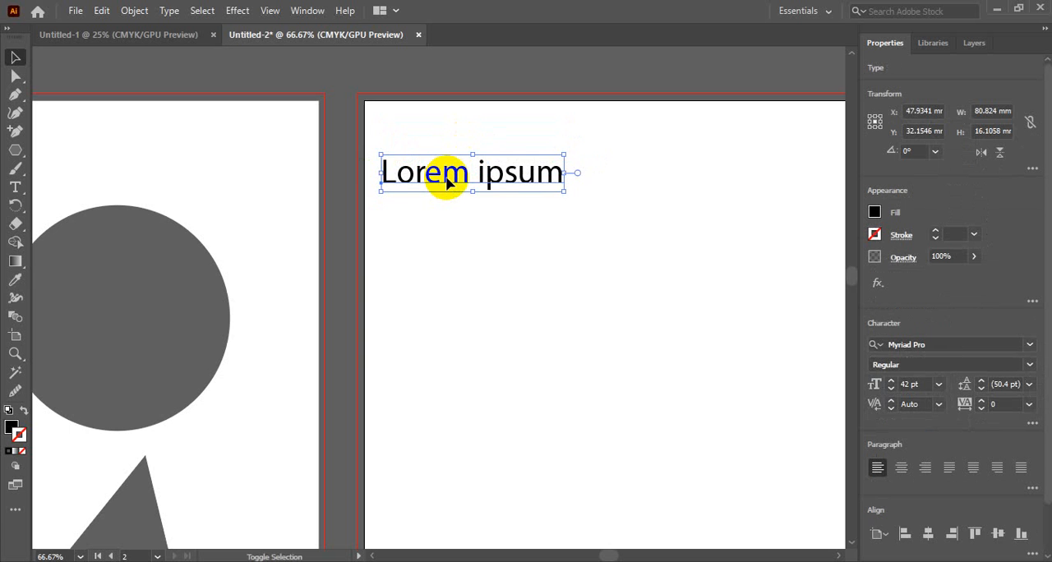
{"action": "key", "text": "shift+Up"}
{"action": "key", "text": "shift+Up"}
{"action": "key", "text": "shift+Up"}
{"action": "key", "text": "shift+Up"}
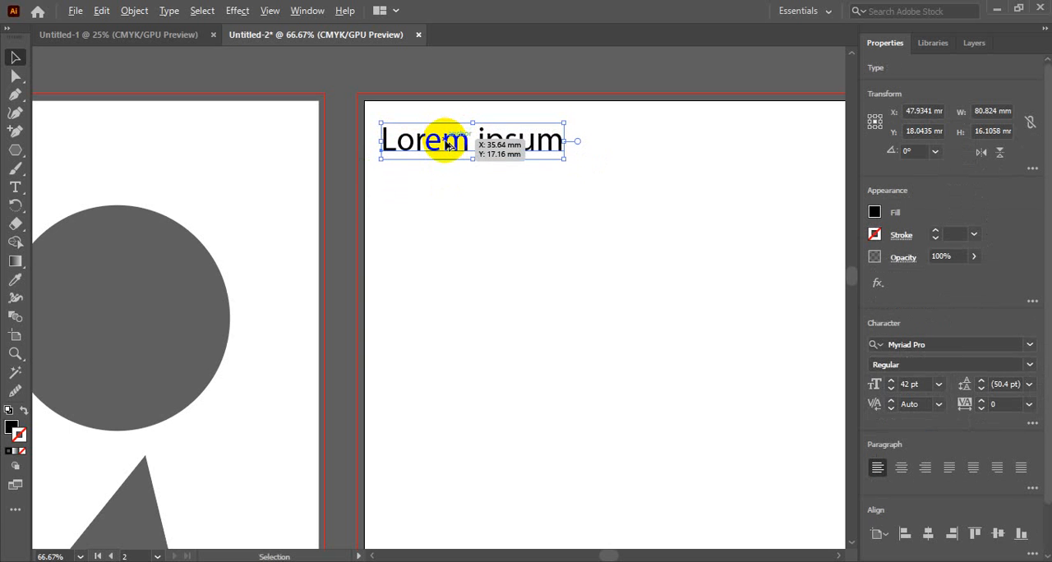
Duplicate the Lorem ipsum text about 12 mm below and 1 mm right of the original, and repeat the duplication to build a column.
{"action": "left_click_drag", "start_coordinate": [446, 144], "coordinate": [448, 174]}
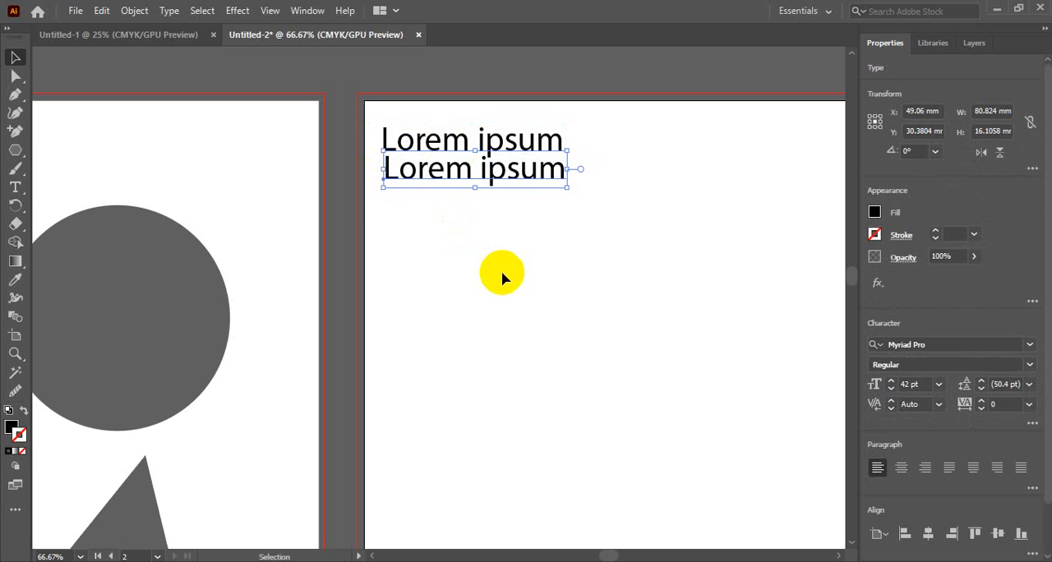
{"action": "scroll", "coordinate": [559, 291], "scroll_direction": "down", "scroll_amount": 2}
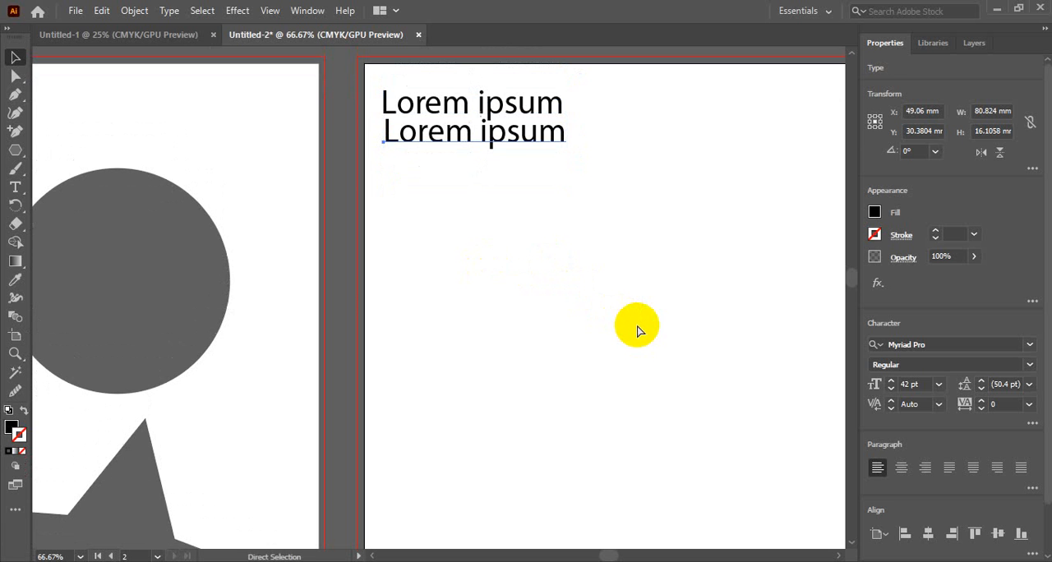
{"action": "key", "text": "ctrl+d"}
{"action": "key", "text": "ctrl+d"}
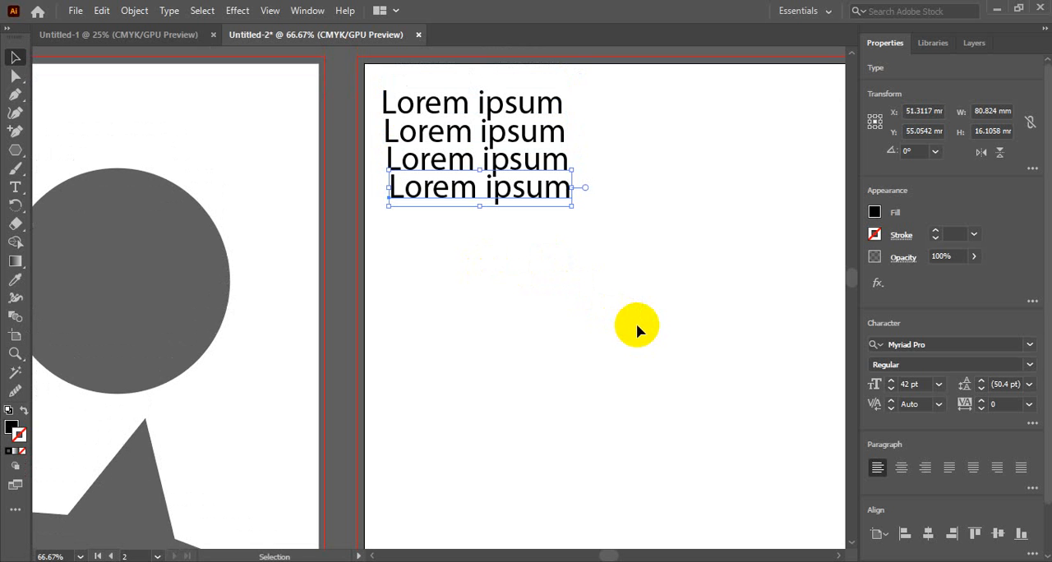
{"action": "key", "text": "ctrl+d"}
{"action": "key", "text": "ctrl+d"}
{"action": "key", "text": "ctrl+d"}
{"action": "key", "text": "ctrl+d"}
{"action": "key", "text": "ctrl+d"}
{"action": "key", "text": "ctrl+d"}
{"action": "key", "text": "ctrl+d"}
{"action": "key", "text": "ctrl+d"}
{"action": "key", "text": "ctrl+d"}
{"action": "key", "text": "ctrl+d"}
{"action": "key", "text": "ctrl+d"}
{"action": "key", "text": "ctrl+d"}
{"action": "key", "text": "ctrl+d"}
{"action": "key", "text": "ctrl+d"}
{"action": "key", "text": "ctrl+d"}
{"action": "key", "text": "ctrl+d"}
{"action": "key", "text": "ctrl+d"}
{"action": "key", "text": "ctrl+d"}
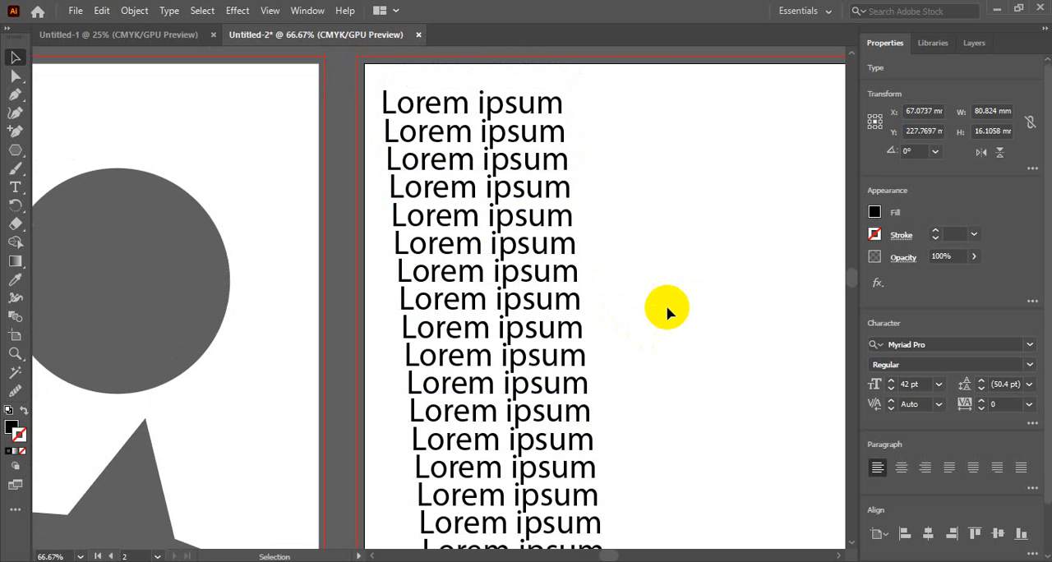
Continue repeating the text duplication until the column reaches the lower edge of the second artboard.
{"action": "scroll", "coordinate": [666, 308], "scroll_direction": "down", "scroll_amount": 10}
{"action": "scroll", "coordinate": [609, 313], "scroll_direction": "down", "scroll_amount": 1}
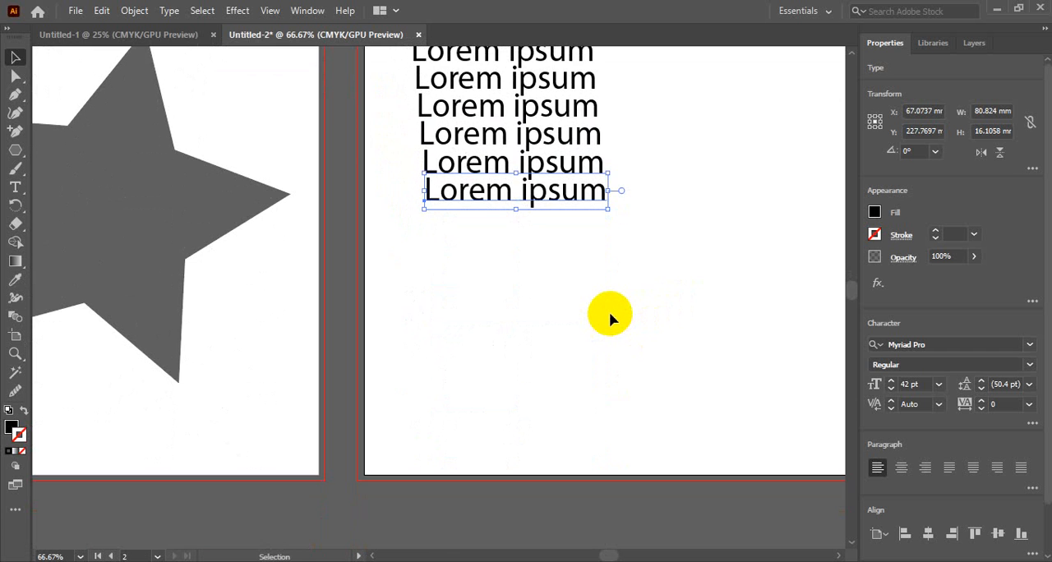
{"action": "key", "text": "ctrl+d"}
{"action": "key", "text": "ctrl+d"}
{"action": "key", "text": "ctrl+d"}
{"action": "key", "text": "ctrl+d"}
{"action": "key", "text": "ctrl+d"}
{"action": "key", "text": "ctrl+d"}
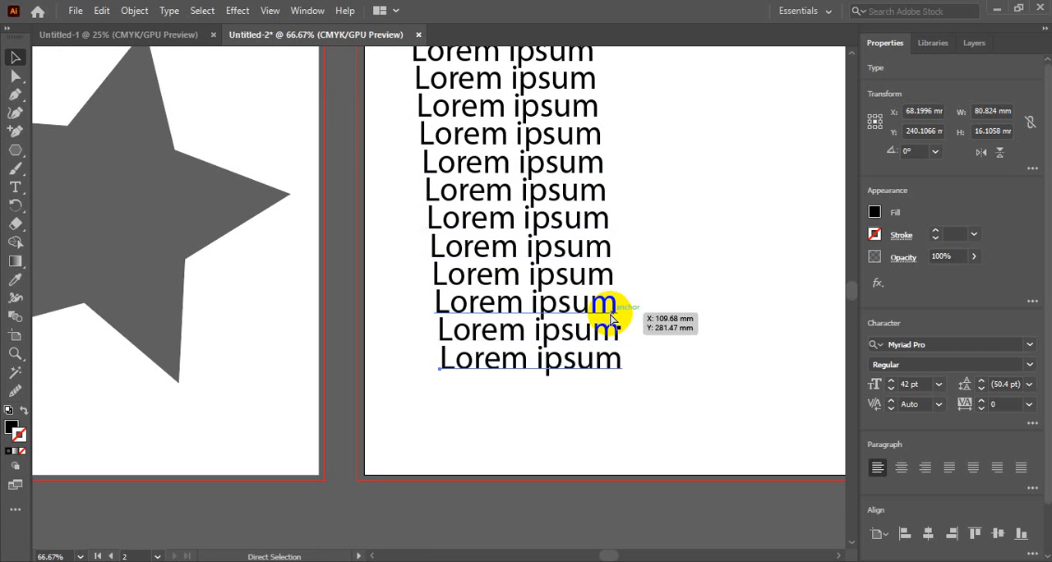
{"action": "key", "text": "ctrl+d"}
{"action": "key", "text": "ctrl+d"}
{"action": "key", "text": "ctrl+d"}
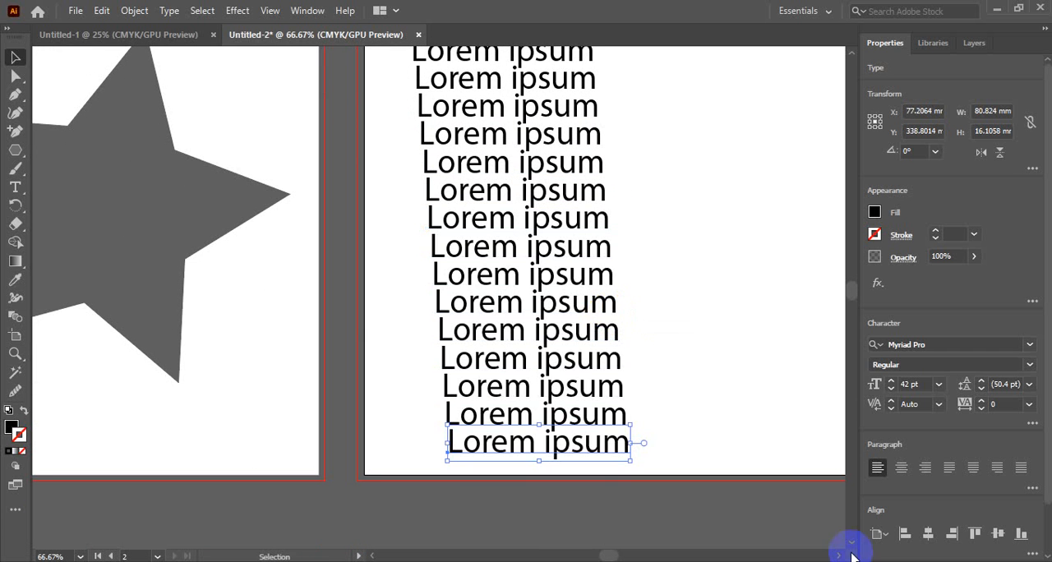
Duplicate the whole Lorem ipsum column about 83 mm to the right and repeat the duplication twice to get four columns.
{"action": "key", "text": "z"}
{"action": "left_click", "coordinate": [565, 199], "text": "alt"}
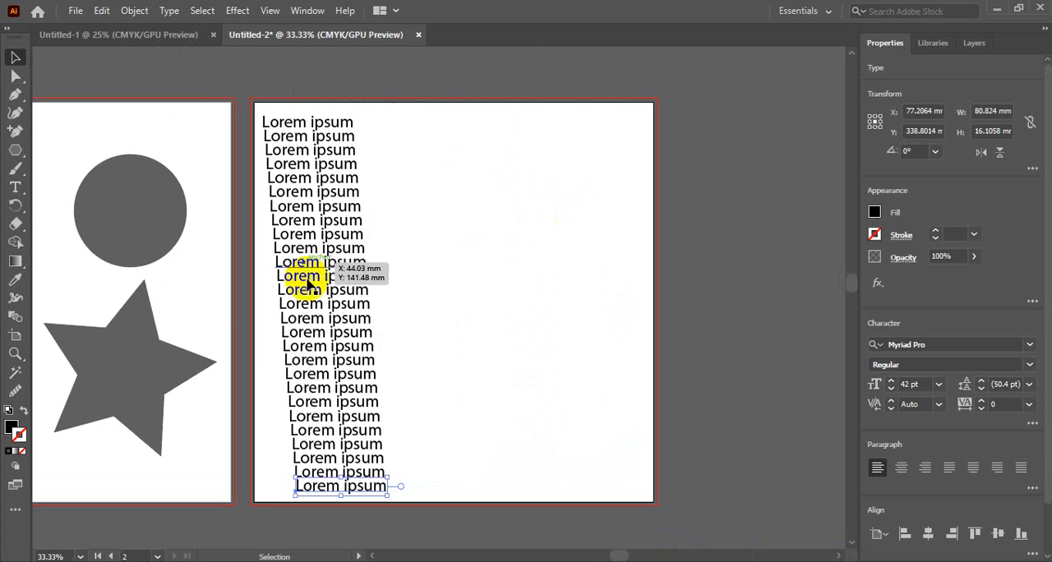
{"action": "left_click_drag", "start_coordinate": [319, 332], "coordinate": [406, 252]}
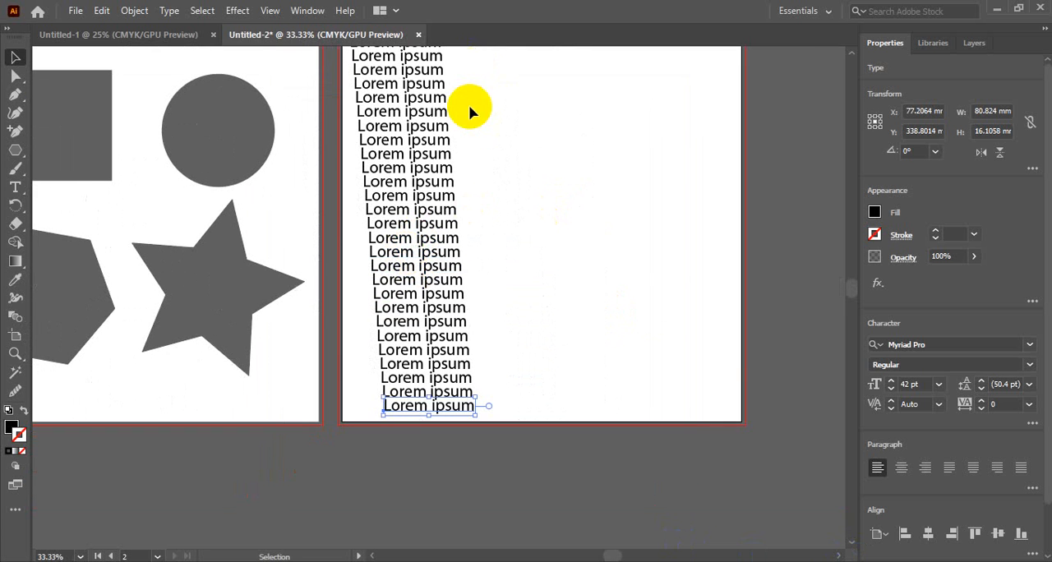
{"action": "scroll", "coordinate": [468, 115], "scroll_direction": "up", "scroll_amount": 1}
{"action": "left_click_drag", "start_coordinate": [463, 55], "coordinate": [399, 482]}
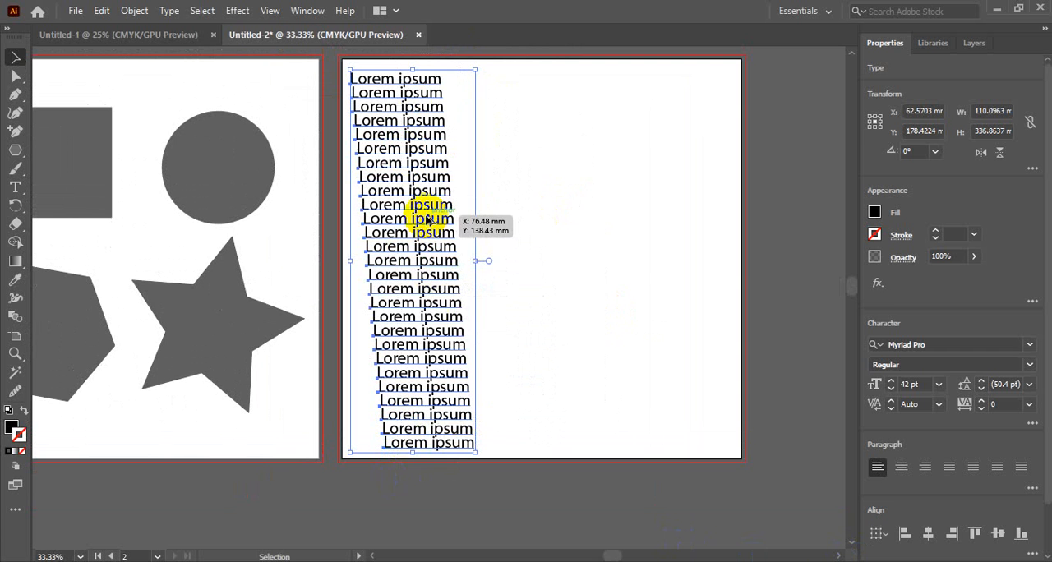
{"action": "left_click_drag", "start_coordinate": [425, 216], "coordinate": [523, 220]}
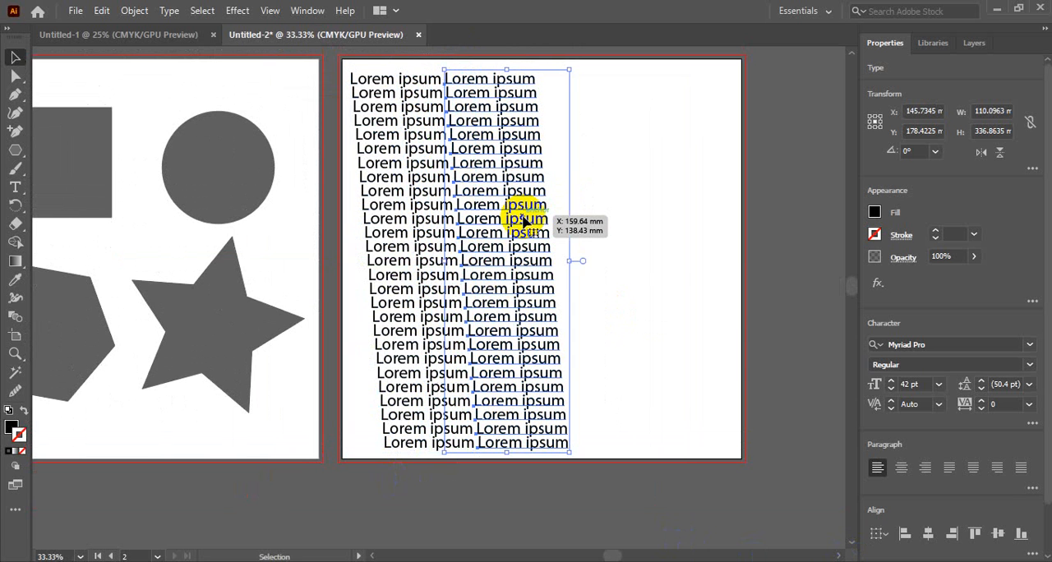
{"action": "key", "text": "ctrl+d"}
{"action": "key", "text": "ctrl+d"}
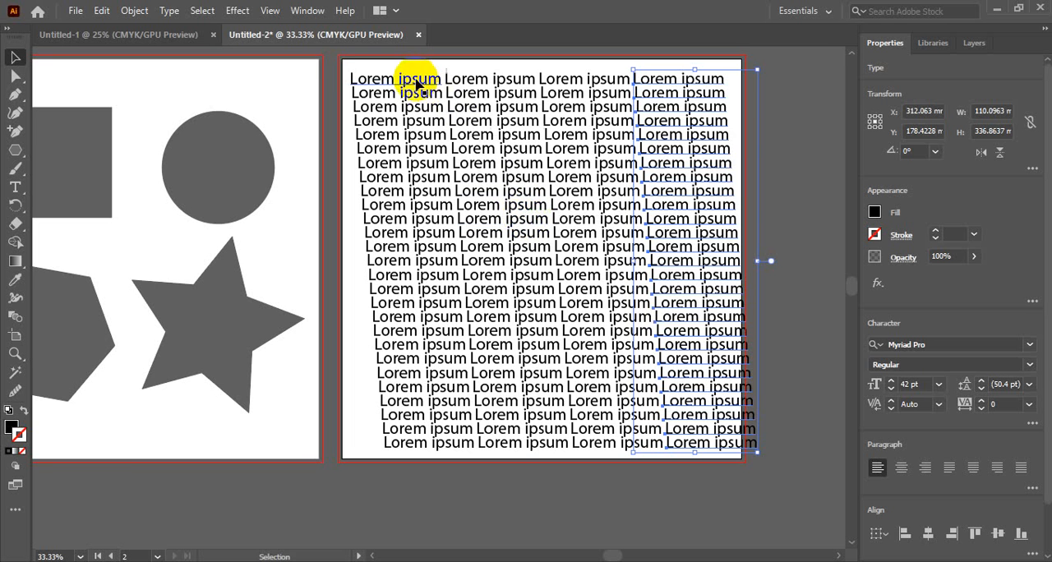
Delete all the Lorem ipsum text from the second artboard.
{"action": "left_click_drag", "start_coordinate": [337, 58], "coordinate": [802, 496]}
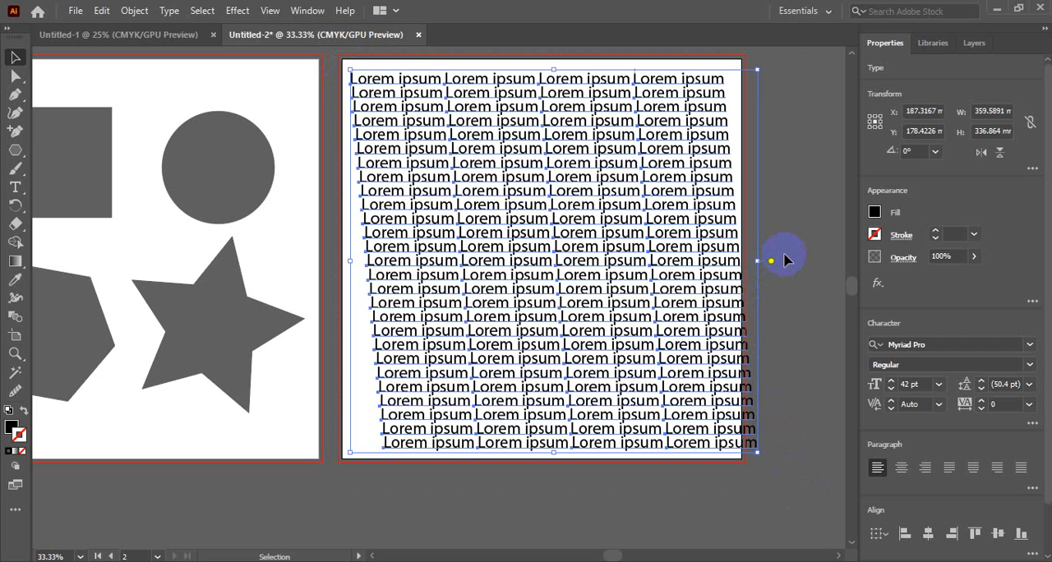
{"action": "key", "text": "Delete"}
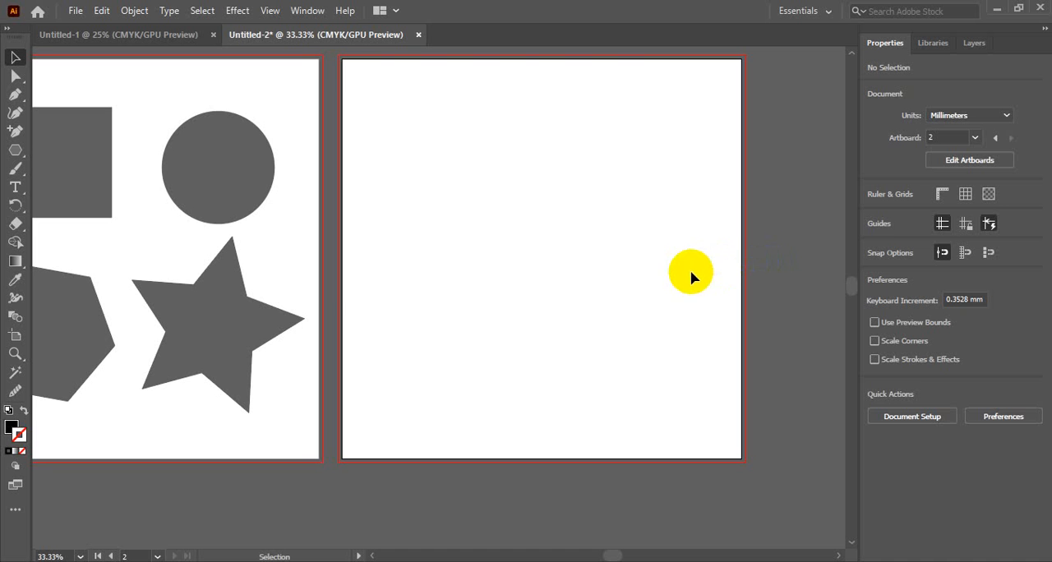
Move the star to the upper-left corner of the second artboard, upright and scaled down to about 63 by 60 mm.
{"action": "left_click", "coordinate": [201, 276]}
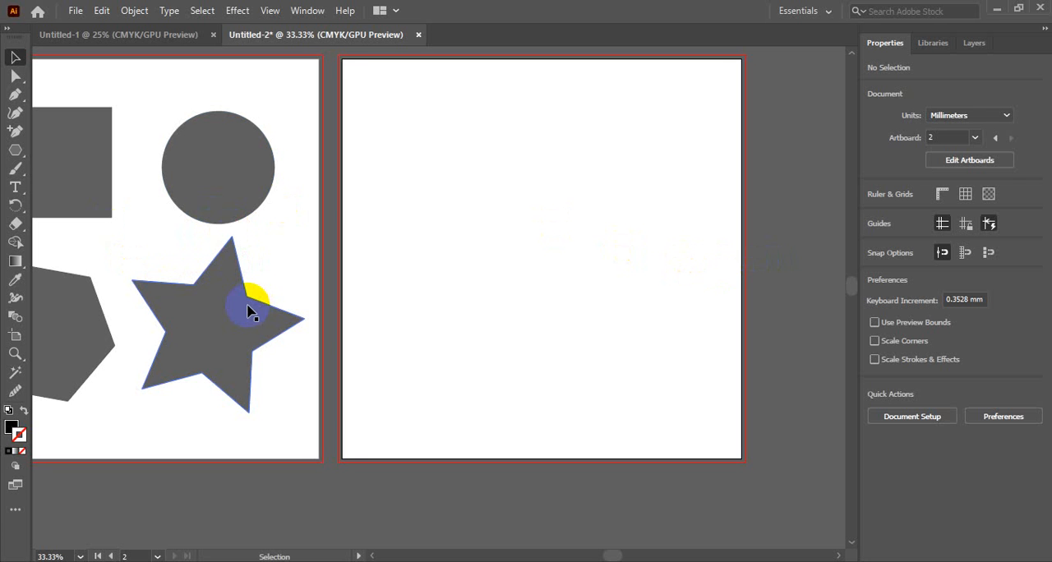
{"action": "left_click_drag", "start_coordinate": [223, 325], "coordinate": [427, 177]}
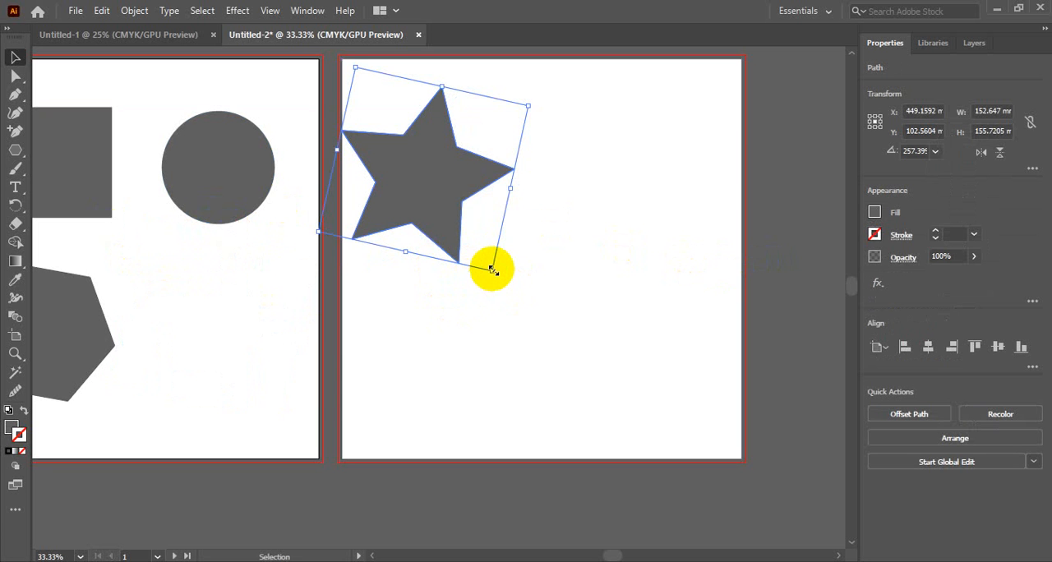
{"action": "left_click_drag", "start_coordinate": [492, 269], "coordinate": [423, 151]}
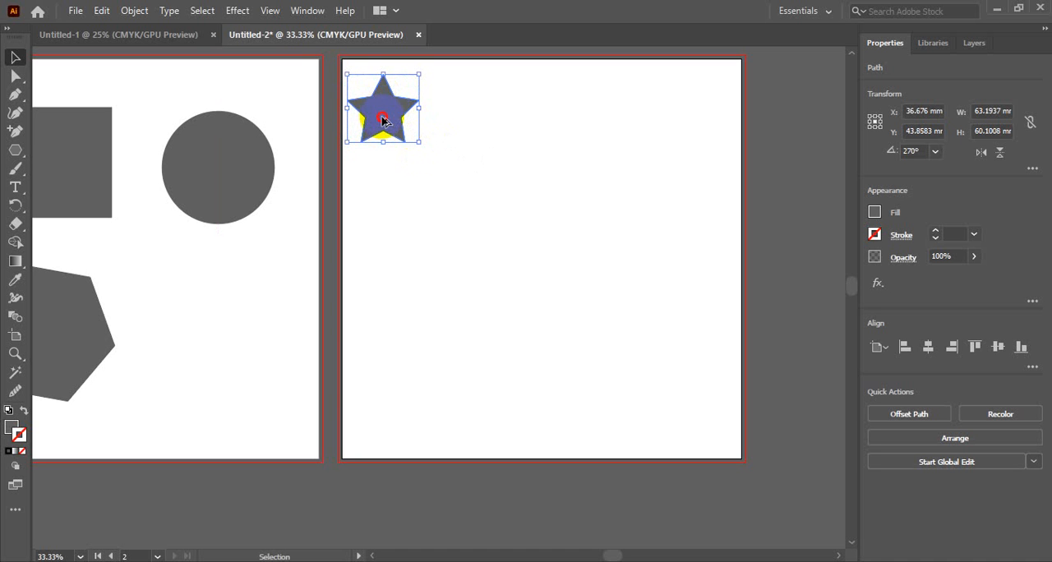
Duplicate the star straight down and repeat the duplication into a column of six stars, deleting the surplus copy.
{"action": "left_click_drag", "start_coordinate": [382, 118], "coordinate": [383, 176]}
{"action": "key", "text": "ctrl+d"}
{"action": "key", "text": "ctrl+d"}
{"action": "key", "text": "ctrl+d"}
{"action": "key", "text": "ctrl+d"}
{"action": "key", "text": "ctrl+d"}
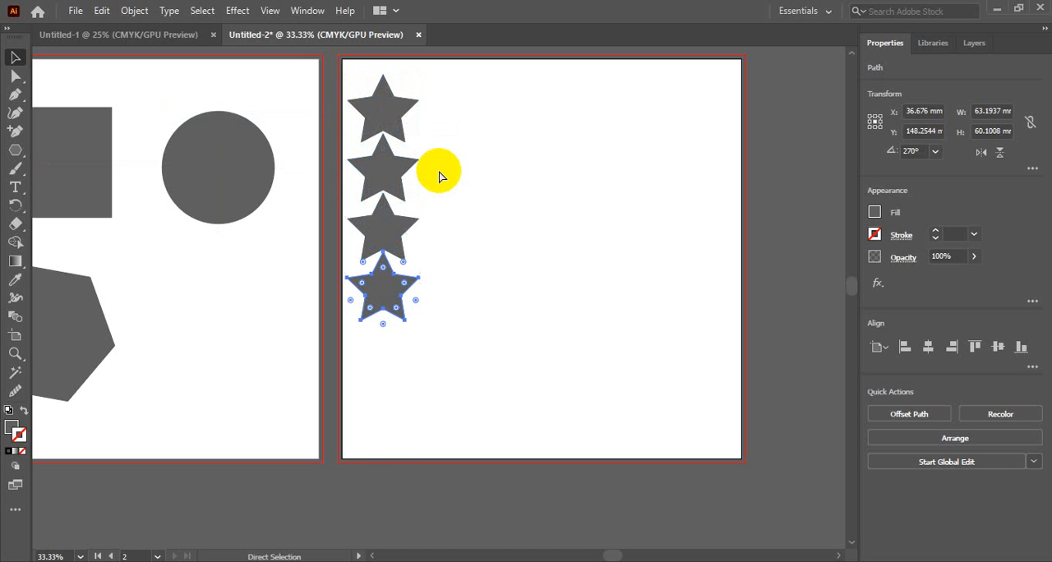
{"action": "key", "text": "Delete"}
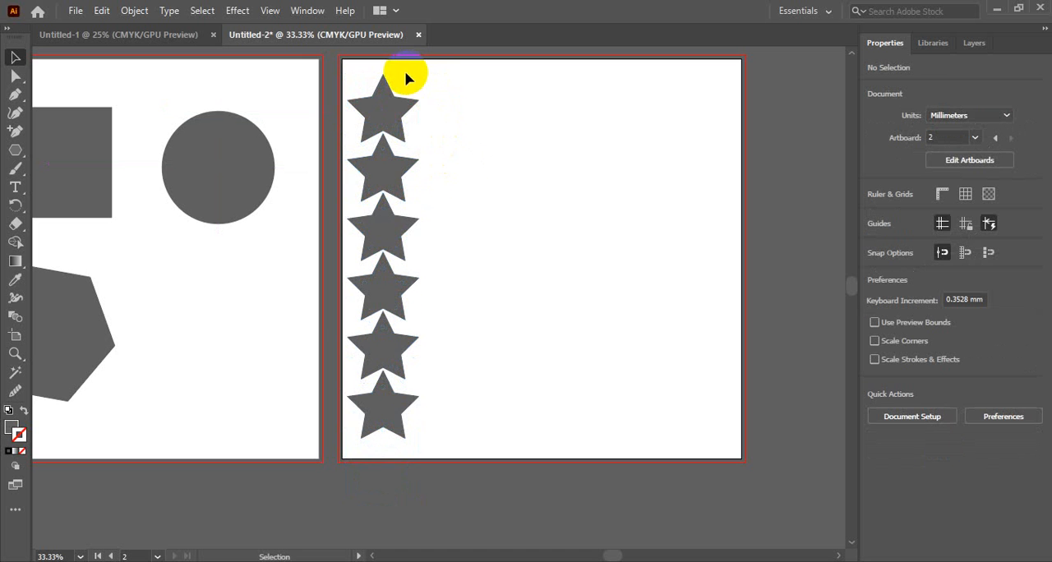
Duplicate the star column about 54 mm right and 18 mm lower, repeat the duplication once, and delete the third column.
{"action": "left_click_drag", "start_coordinate": [406, 76], "coordinate": [376, 441]}
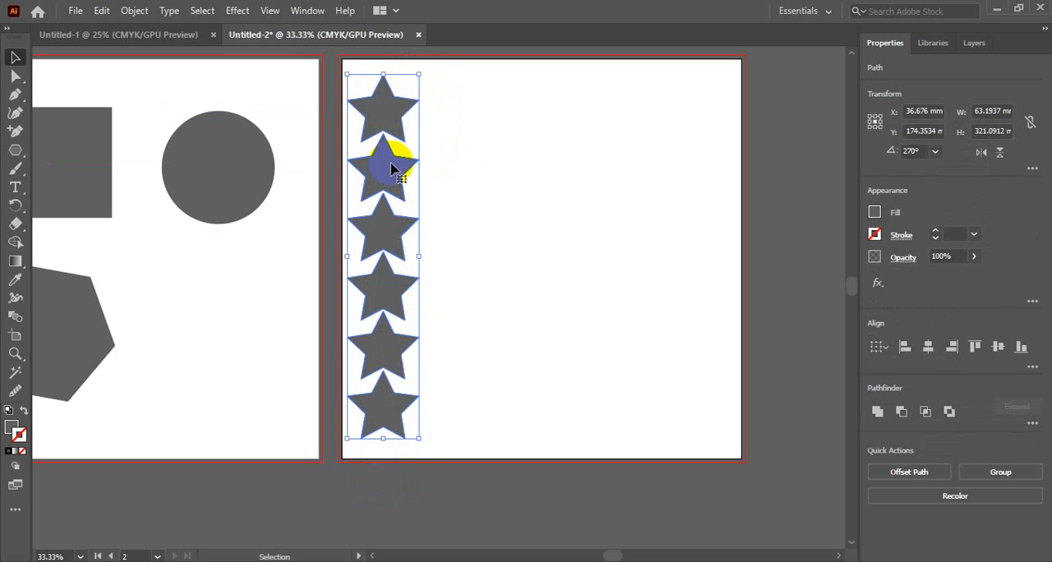
{"action": "left_click_drag", "start_coordinate": [392, 169], "coordinate": [453, 188]}
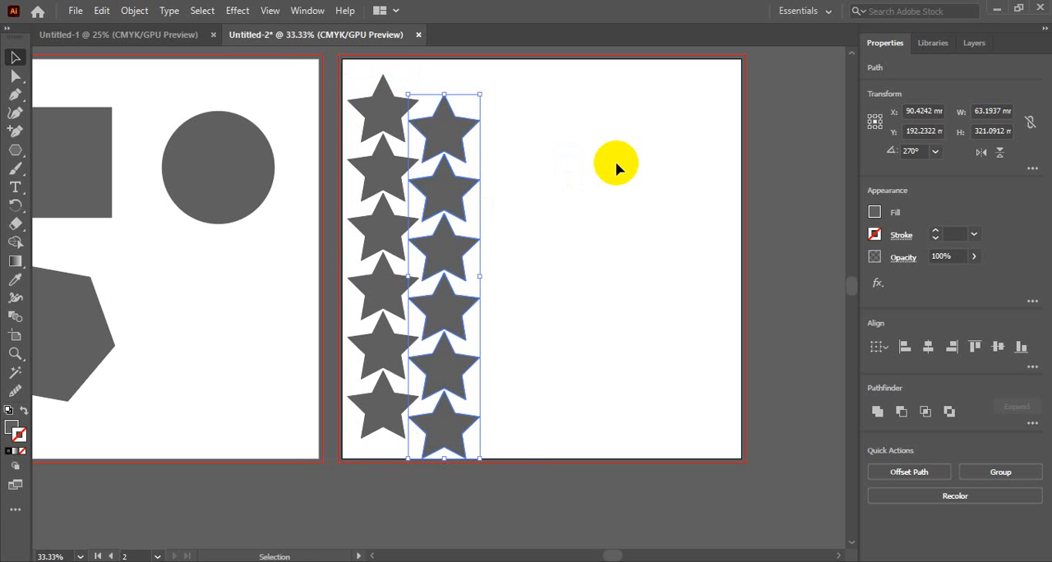
{"action": "key", "text": "ctrl+d"}
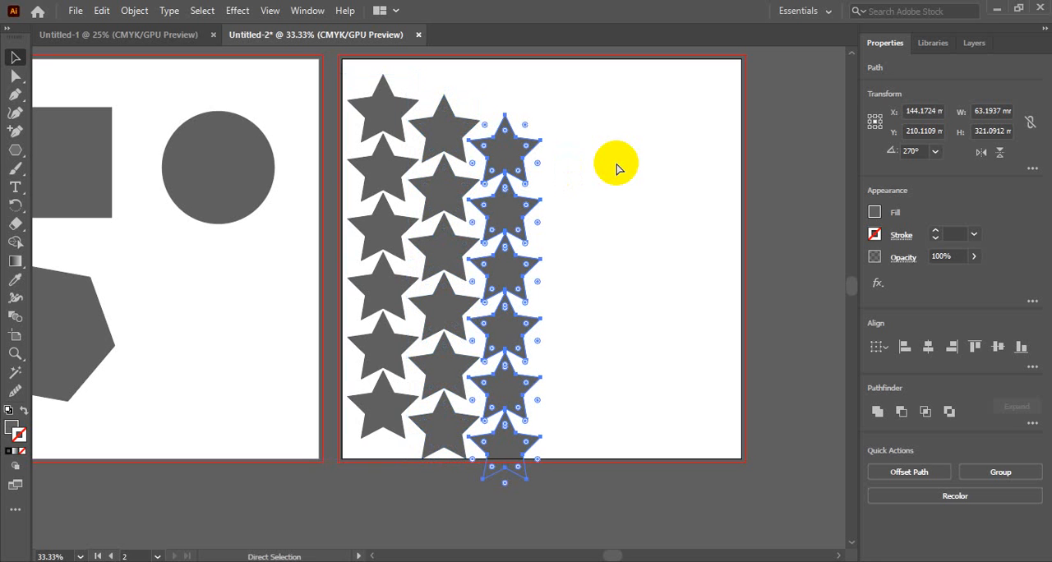
{"action": "key", "text": "v"}
{"action": "key", "text": "Delete"}
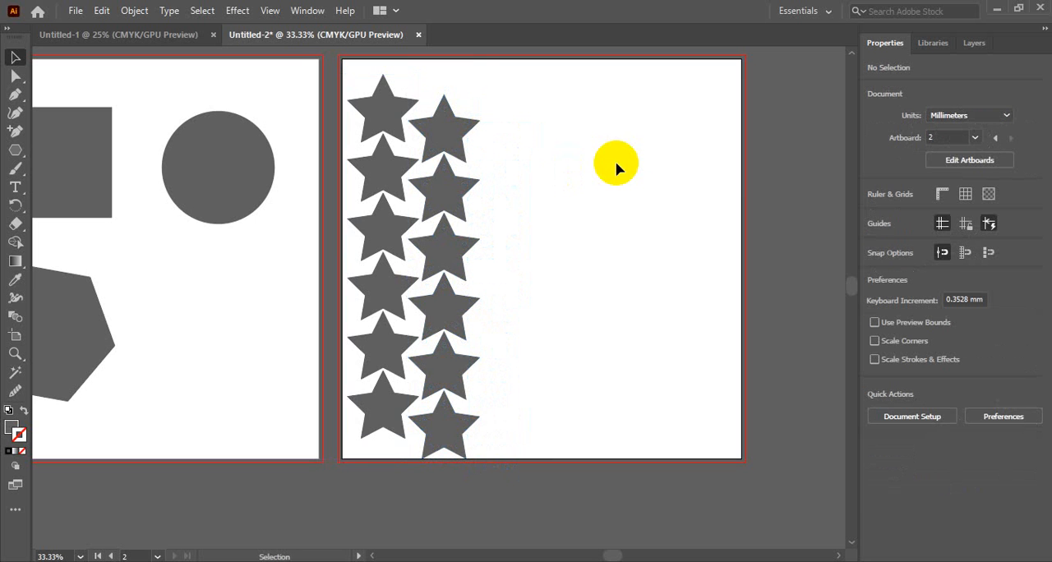
Duplicate both star columns together about 107 mm to the right and 17 mm higher on the second artboard.
{"action": "left_click_drag", "start_coordinate": [363, 58], "coordinate": [616, 485]}
{"action": "scroll", "coordinate": [606, 487], "scroll_direction": "up", "scroll_amount": 2}
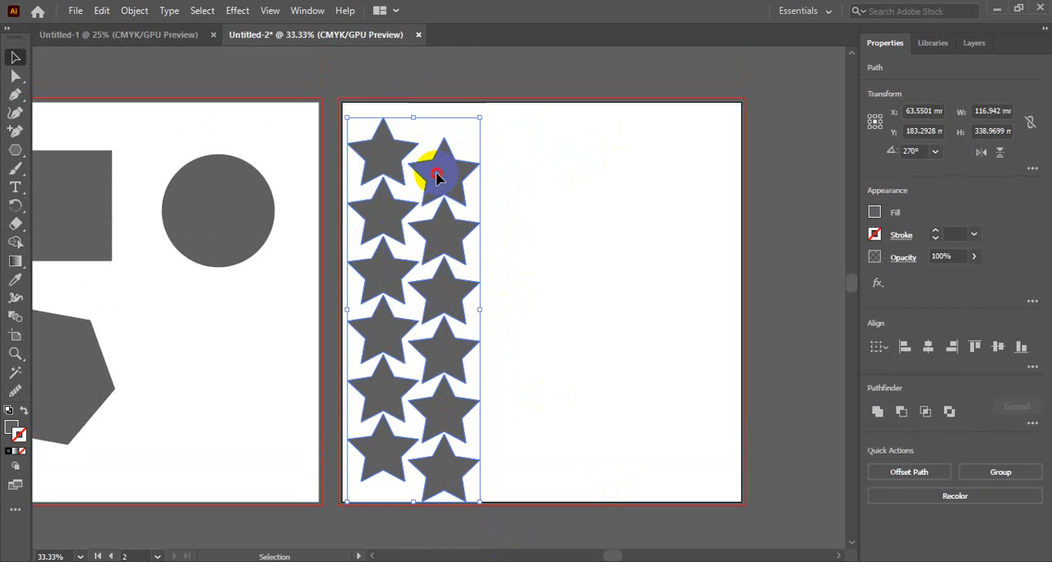
{"action": "left_click_drag", "start_coordinate": [436, 176], "coordinate": [560, 158]}
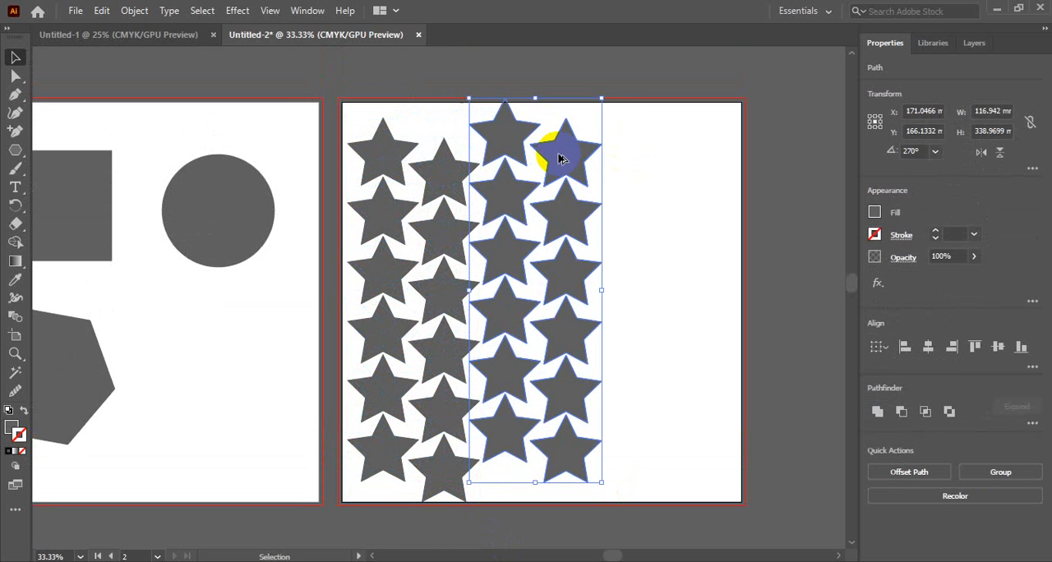
Repeat the two-column star duplication to the right until the copies extend past the second artboard, deleting the surplus last pair.
{"action": "key", "text": "ctrl+d"}
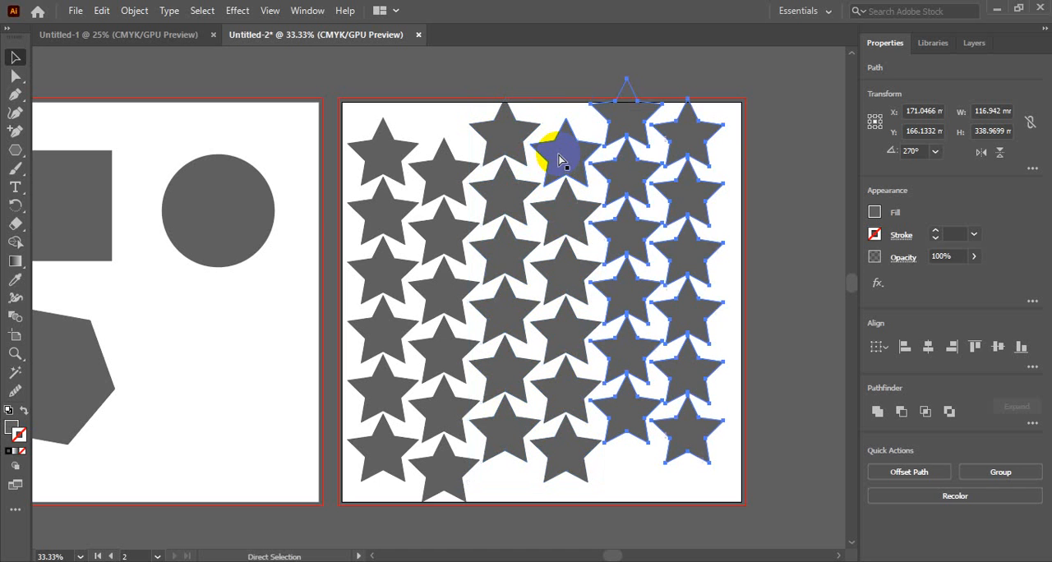
{"action": "key", "text": "ctrl+d"}
{"action": "left_click", "coordinate": [558, 158]}
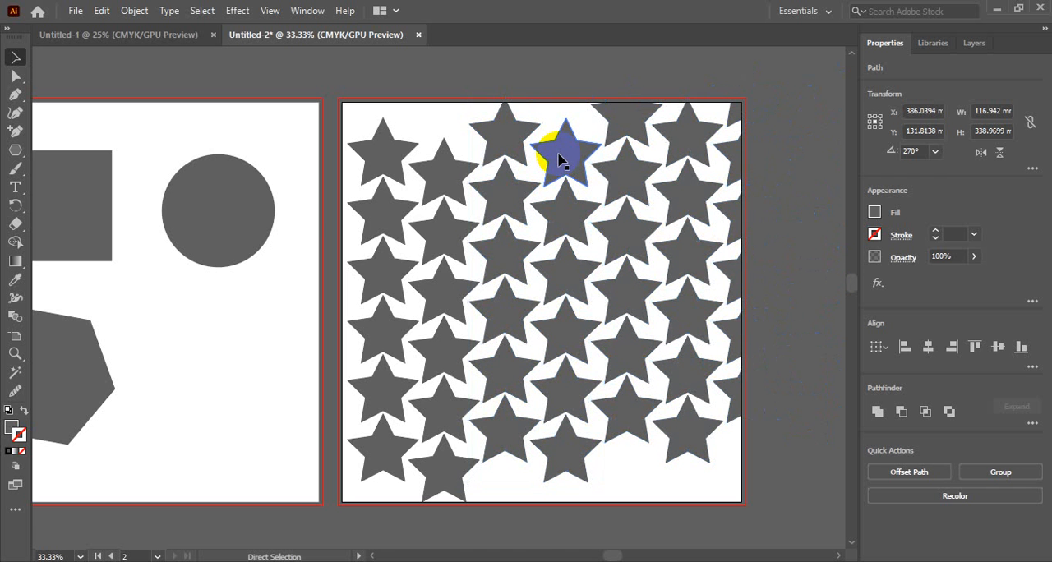
{"action": "left_click", "coordinate": [428, 139], "text": "ctrl+alt"}
{"action": "left_click_drag", "start_coordinate": [517, 338], "coordinate": [436, 187]}
{"action": "left_click", "coordinate": [440, 194], "text": "ctrl+alt"}
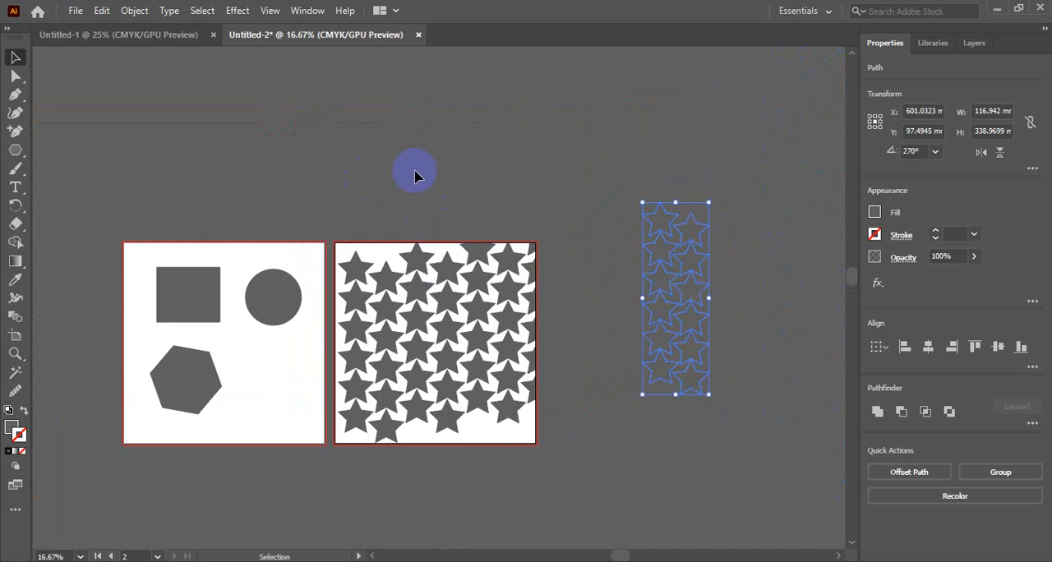
Fill all the stars of the pattern with the dark blue swatch.
{"action": "left_click_drag", "start_coordinate": [320, 187], "coordinate": [772, 479]}
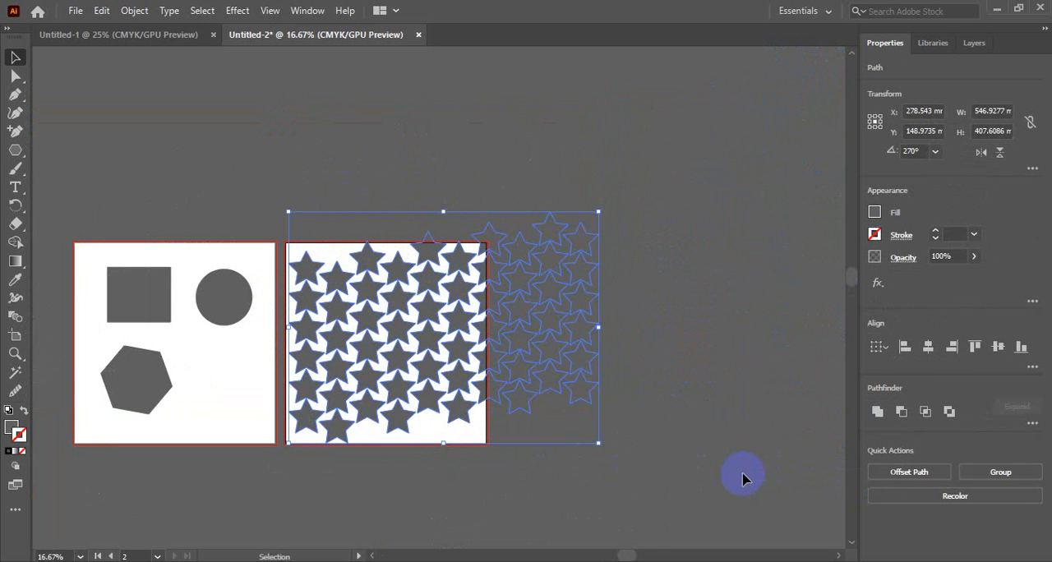
{"action": "left_click", "coordinate": [875, 212]}
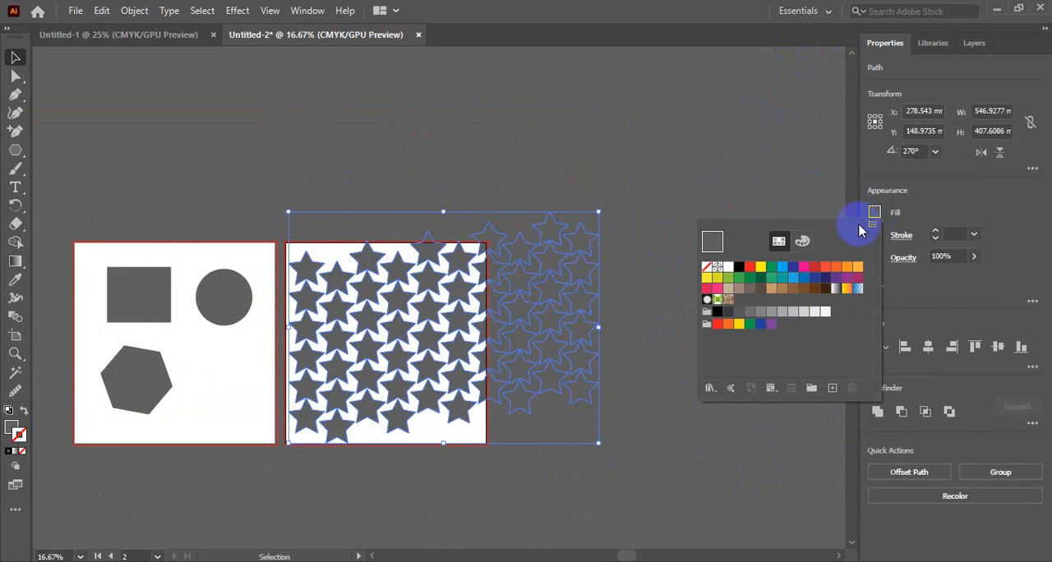
{"action": "left_click", "coordinate": [794, 267]}
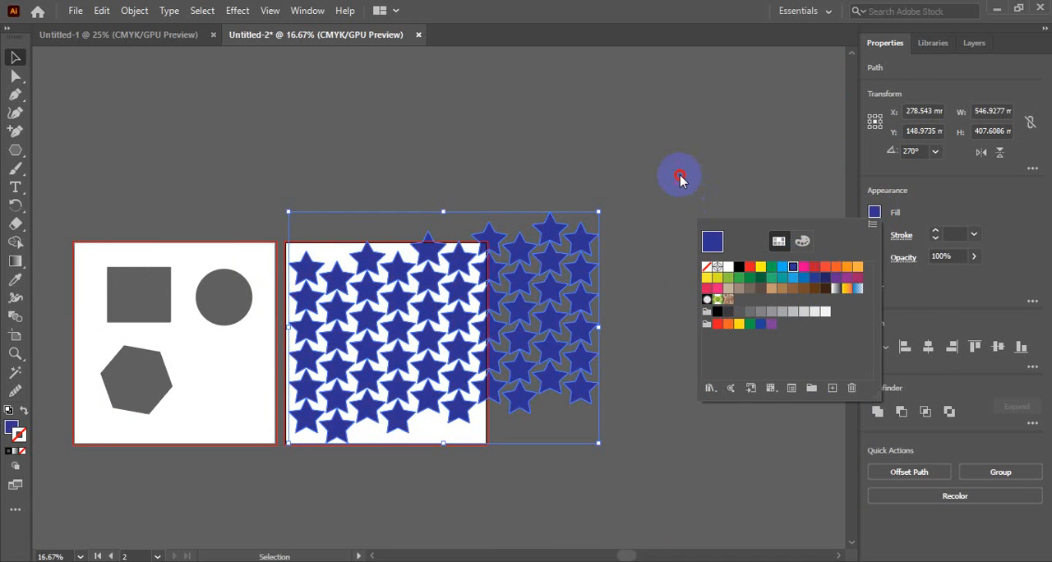
{"action": "left_click", "coordinate": [674, 300]}
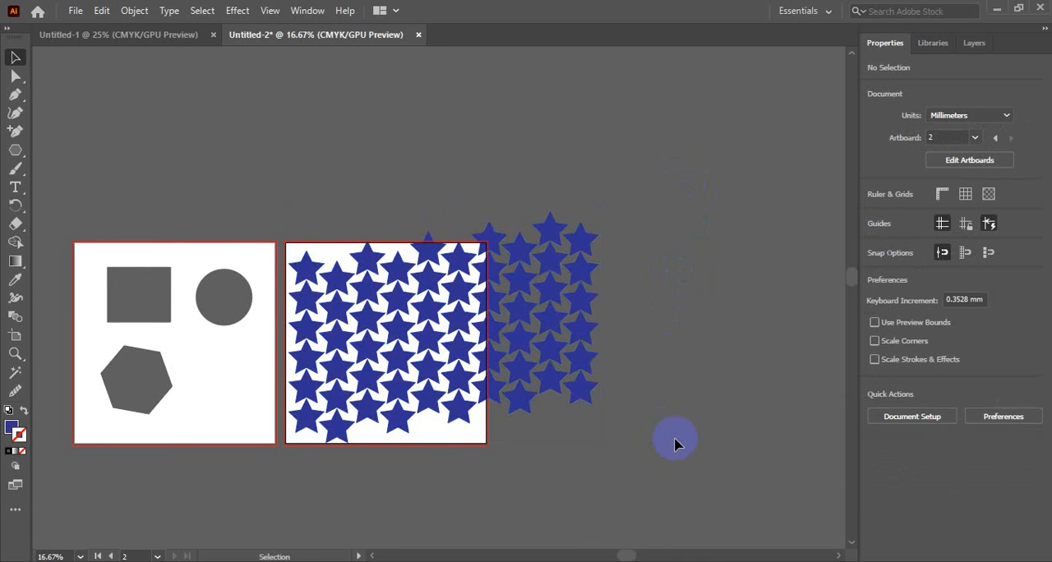
Delete the entire blue star pattern from the second artboard and the area beside it.
{"action": "key", "text": "z"}
{"action": "left_click_drag", "start_coordinate": [374, 313], "coordinate": [599, 321]}
{"action": "left_click", "coordinate": [518, 301], "text": "ctrl"}
{"action": "left_click", "coordinate": [522, 302], "text": "ctrl"}
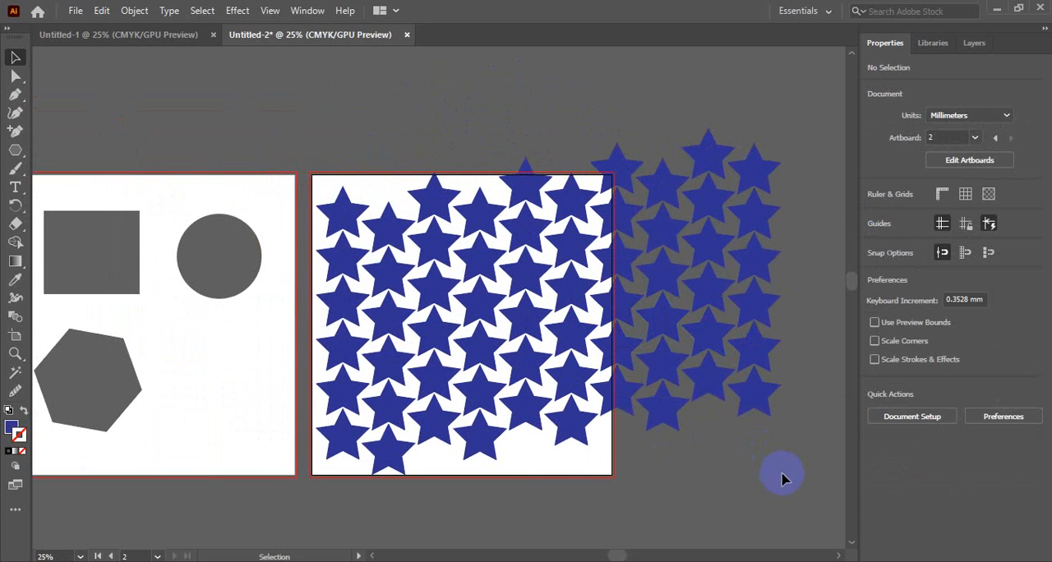
{"action": "left_click_drag", "start_coordinate": [802, 510], "coordinate": [313, 129]}
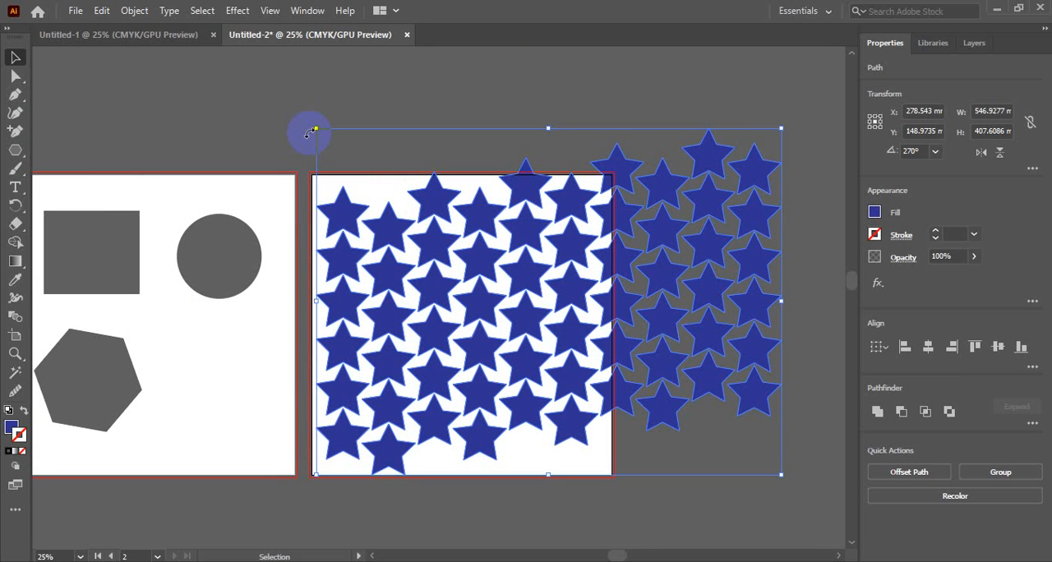
{"action": "key", "text": "Delete"}
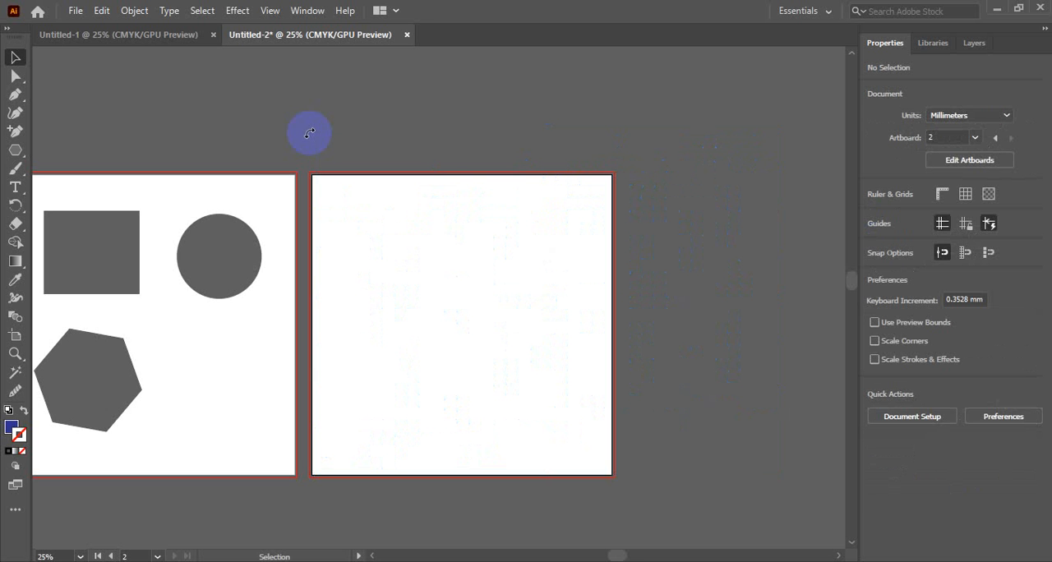
{"action": "left_click_drag", "start_coordinate": [262, 222], "coordinate": [493, 216]}
{"action": "left_click", "coordinate": [418, 228]}
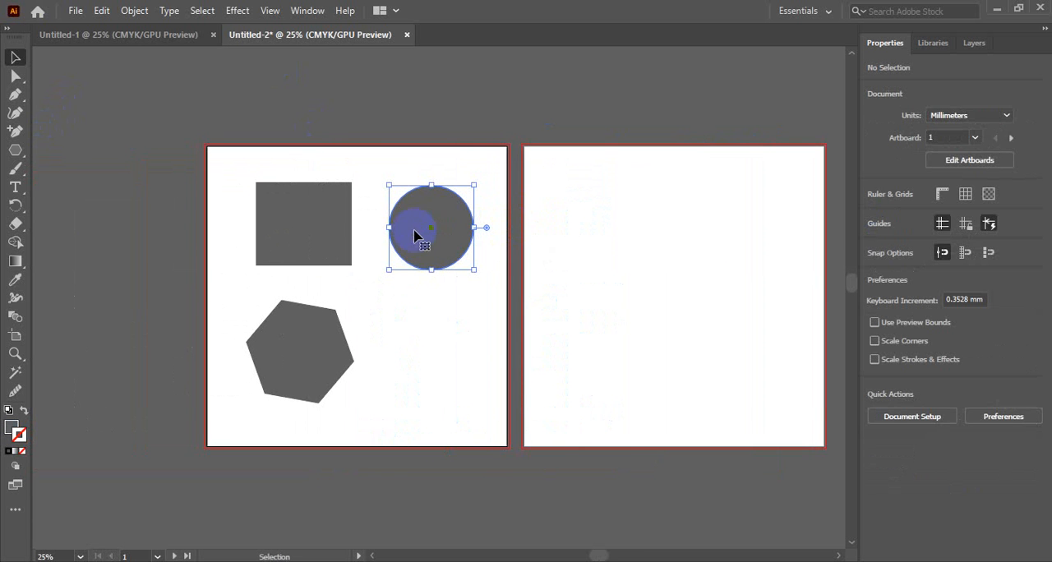
{"action": "left_click", "coordinate": [421, 348]}
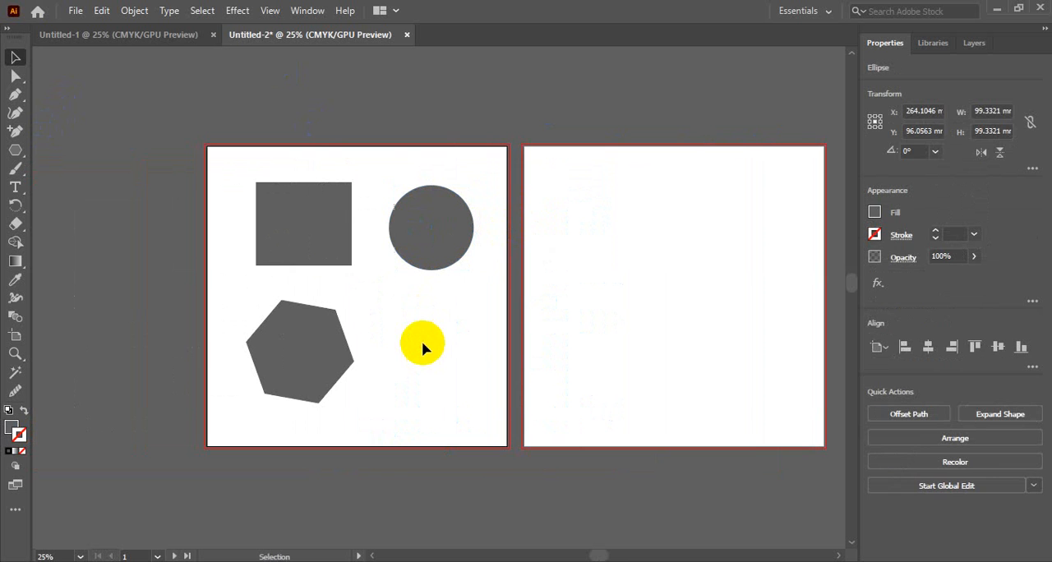
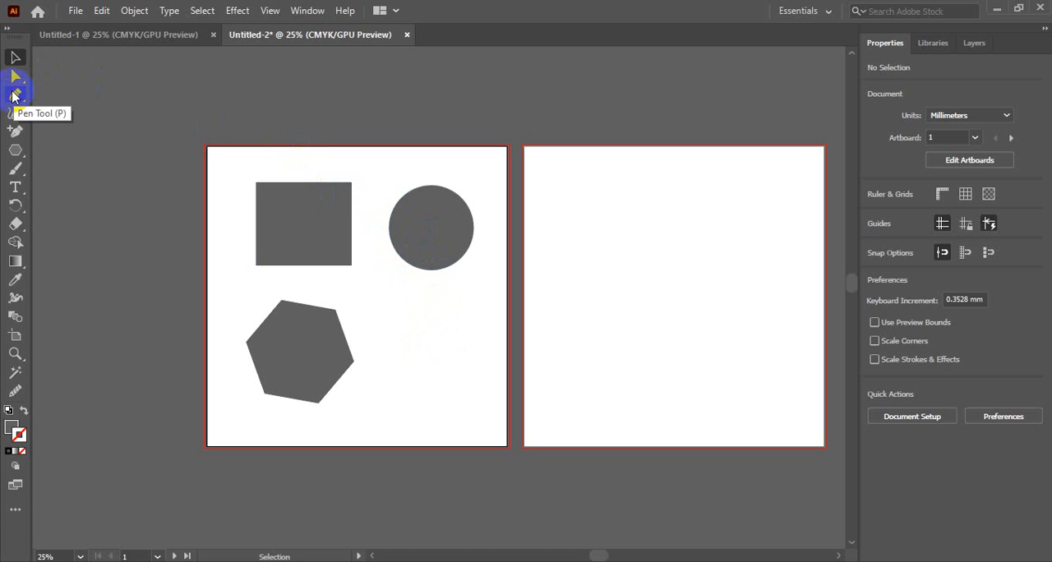
Draw a closed curved shape about 92 mm wide and 96 mm high with the Pen tool on the second artboard.
{"action": "left_click", "coordinate": [15, 95]}
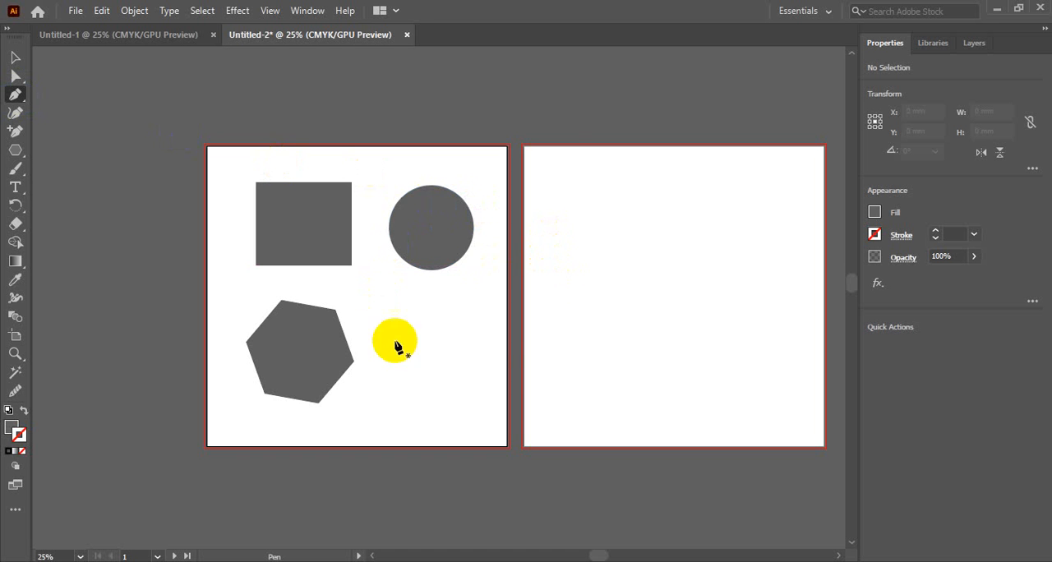
{"action": "left_click", "coordinate": [580, 319]}
{"action": "mouse_move", "coordinate": [616, 287]}
{"action": "left_mouse_down"}
{"action": "mouse_move", "coordinate": [691, 297]}
{"action": "mouse_move", "coordinate": [656, 266]}
{"action": "mouse_move", "coordinate": [655, 286]}
{"action": "mouse_move", "coordinate": [622, 291]}
{"action": "left_mouse_up"}
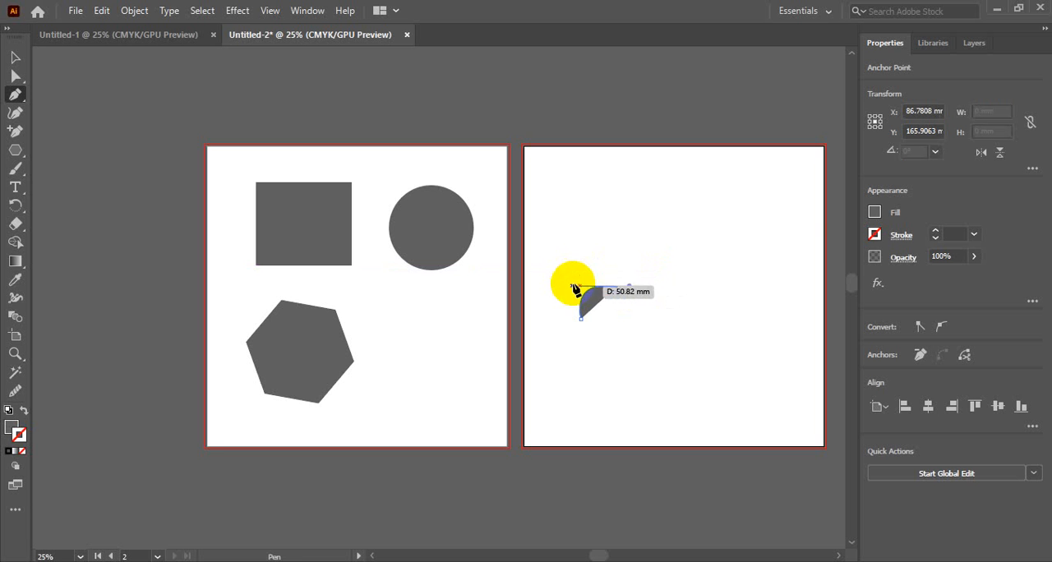
{"action": "left_click", "coordinate": [660, 318]}
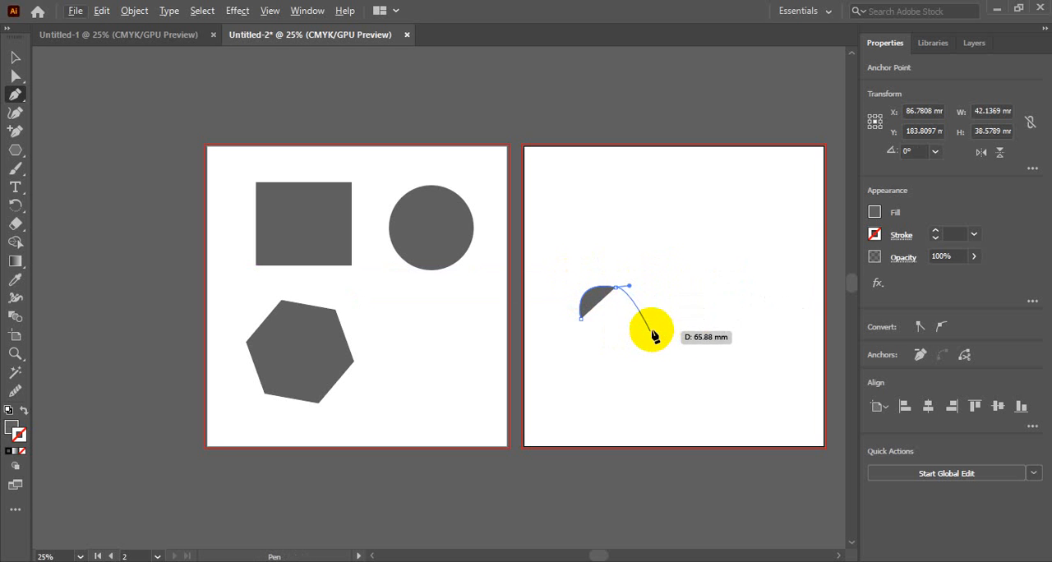
{"action": "left_click_drag", "start_coordinate": [652, 330], "coordinate": [577, 356]}
{"action": "left_click_drag", "start_coordinate": [581, 319], "coordinate": [567, 296]}
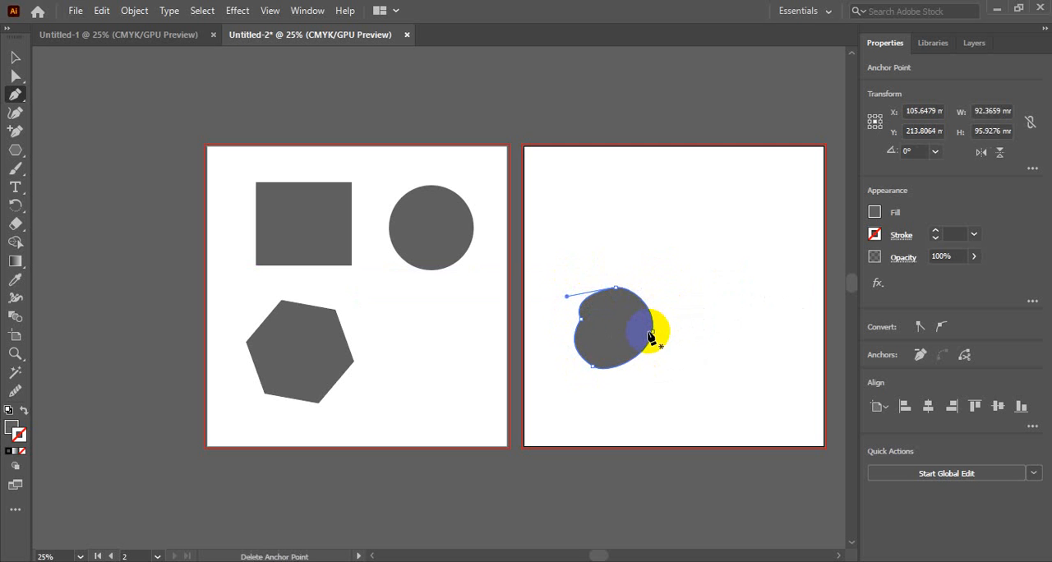
Look through the full list of tools and group the Add Anchor Point tool with the Pen tool.
{"action": "left_click", "coordinate": [16, 98]}
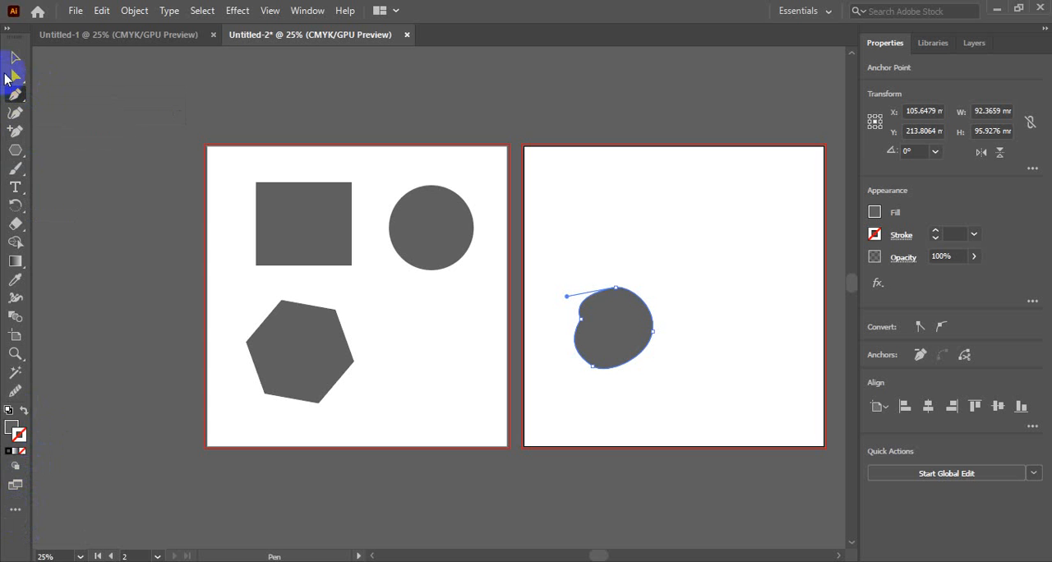
{"action": "left_click", "coordinate": [14, 511]}
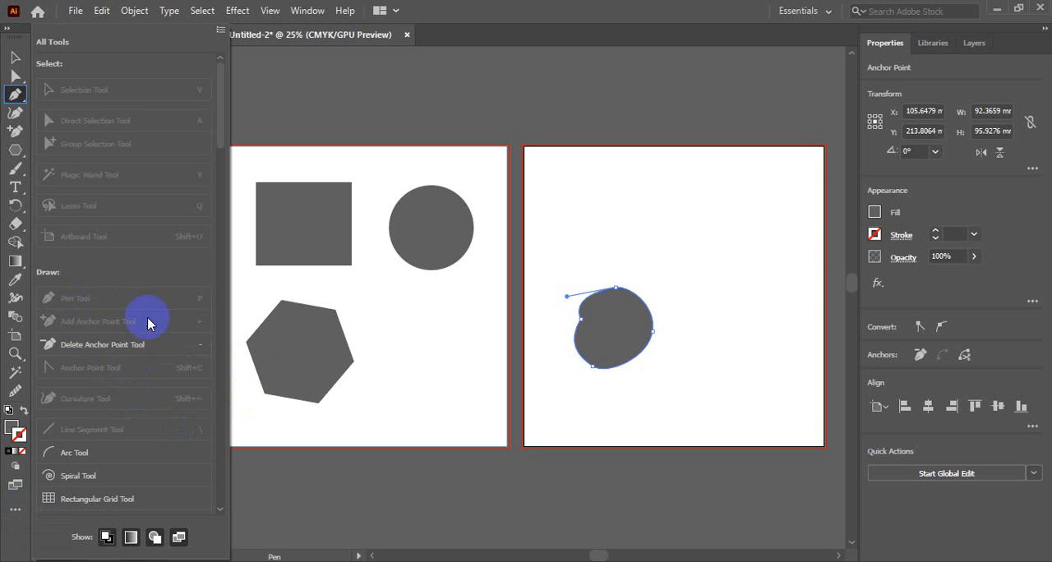
{"action": "scroll", "coordinate": [148, 308], "scroll_direction": "down", "scroll_amount": 8}
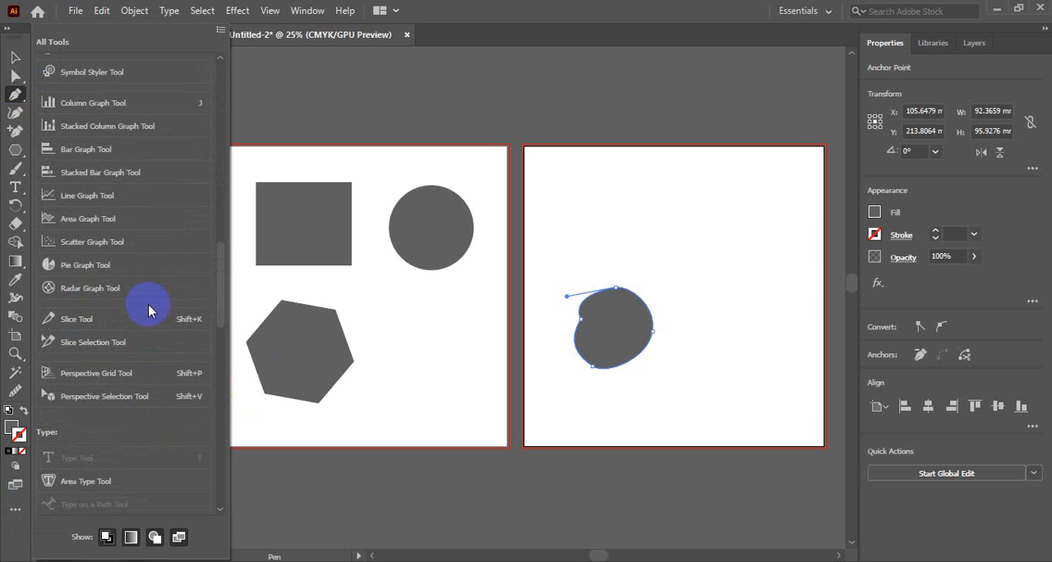
{"action": "scroll", "coordinate": [147, 260], "scroll_direction": "down", "scroll_amount": 10}
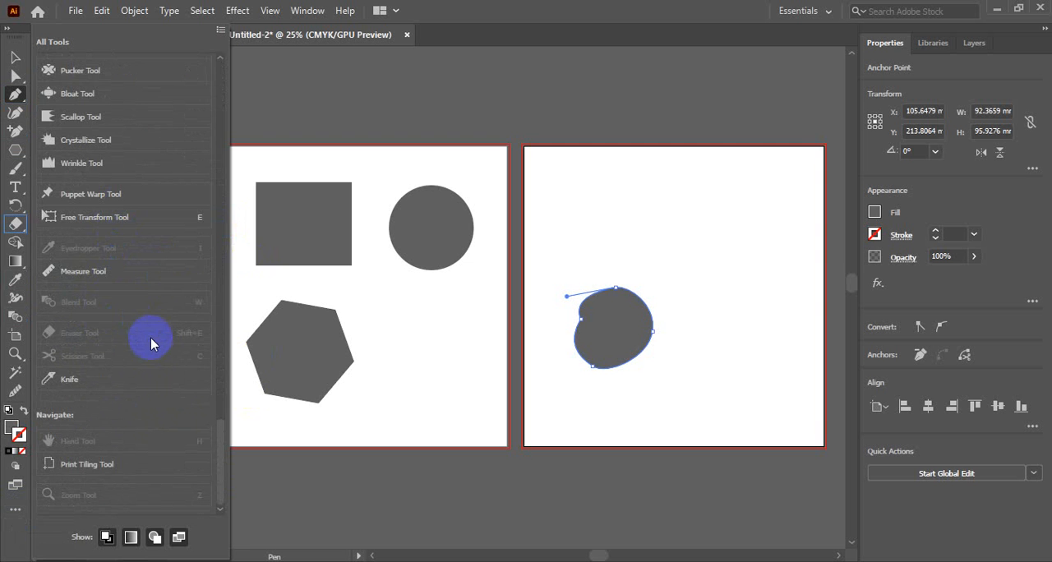
{"action": "scroll", "coordinate": [140, 342], "scroll_direction": "up", "scroll_amount": 5}
{"action": "scroll", "coordinate": [139, 342], "scroll_direction": "up", "scroll_amount": 5}
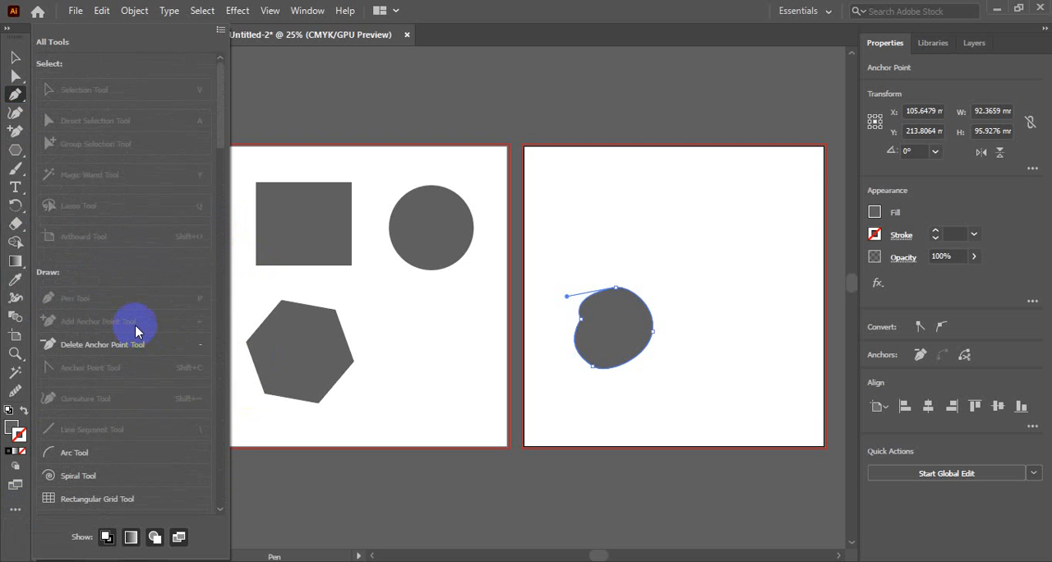
{"action": "left_click", "coordinate": [15, 58]}
{"action": "left_click", "coordinate": [14, 93]}
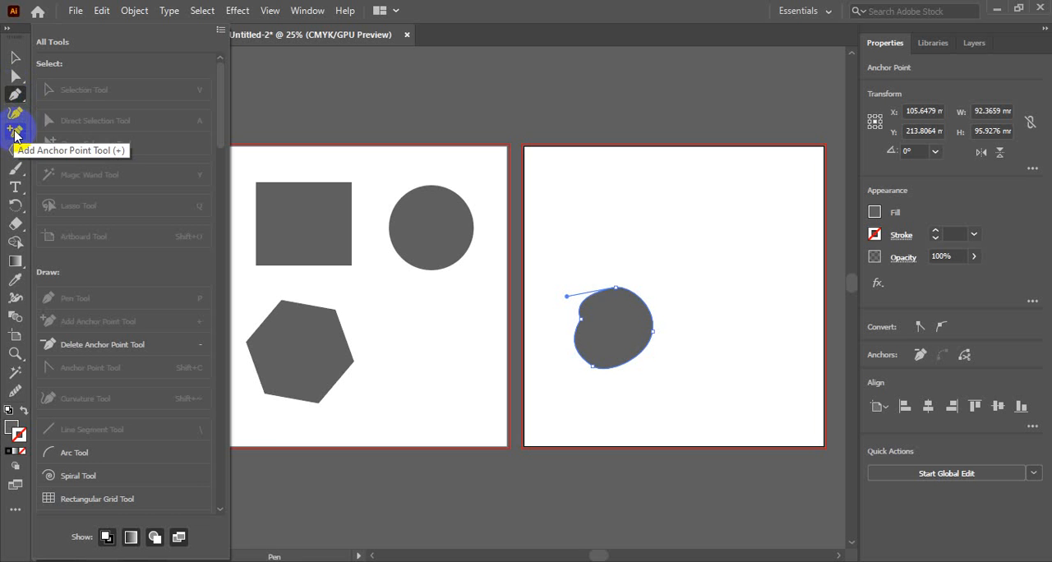
{"action": "left_click", "coordinate": [15, 134]}
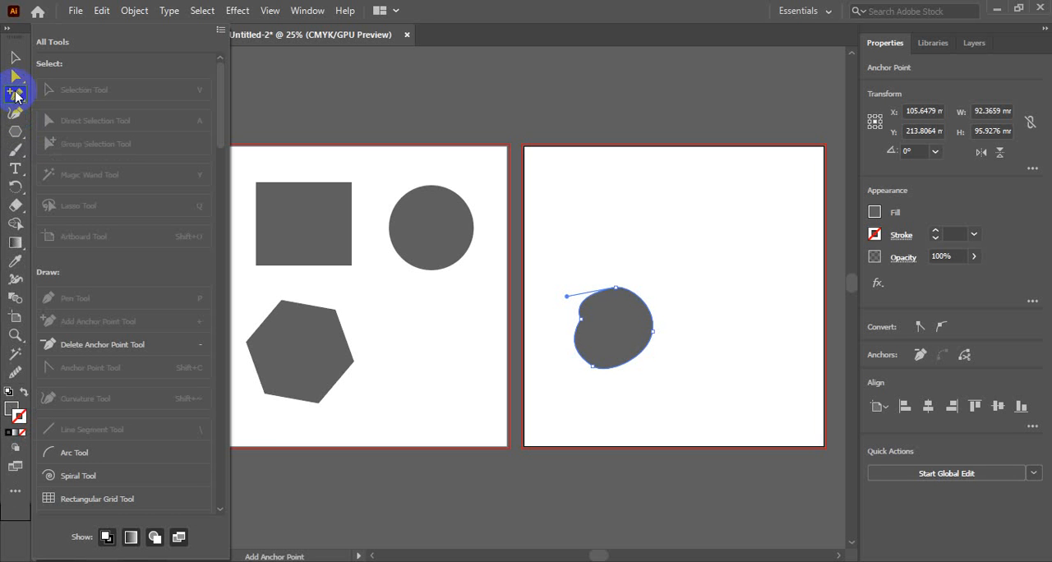
{"action": "left_click", "coordinate": [16, 97]}
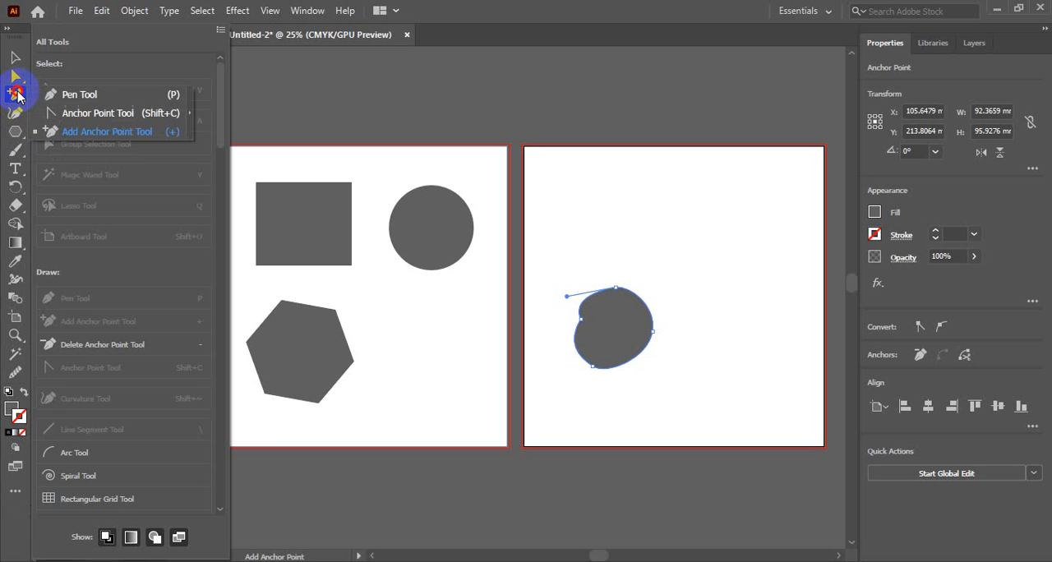
{"action": "left_click", "coordinate": [52, 92]}
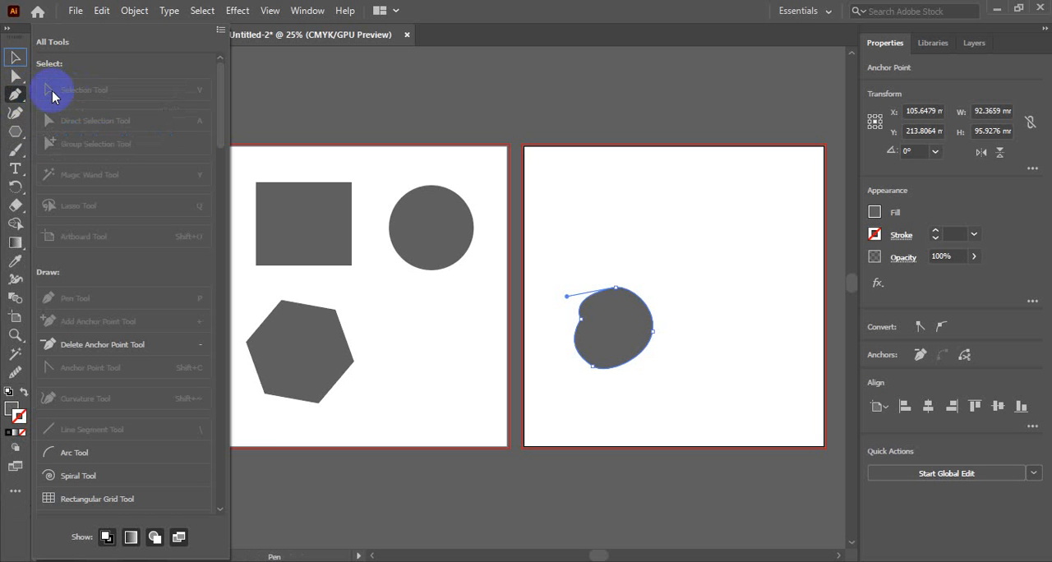
{"action": "left_click", "coordinate": [15, 490]}
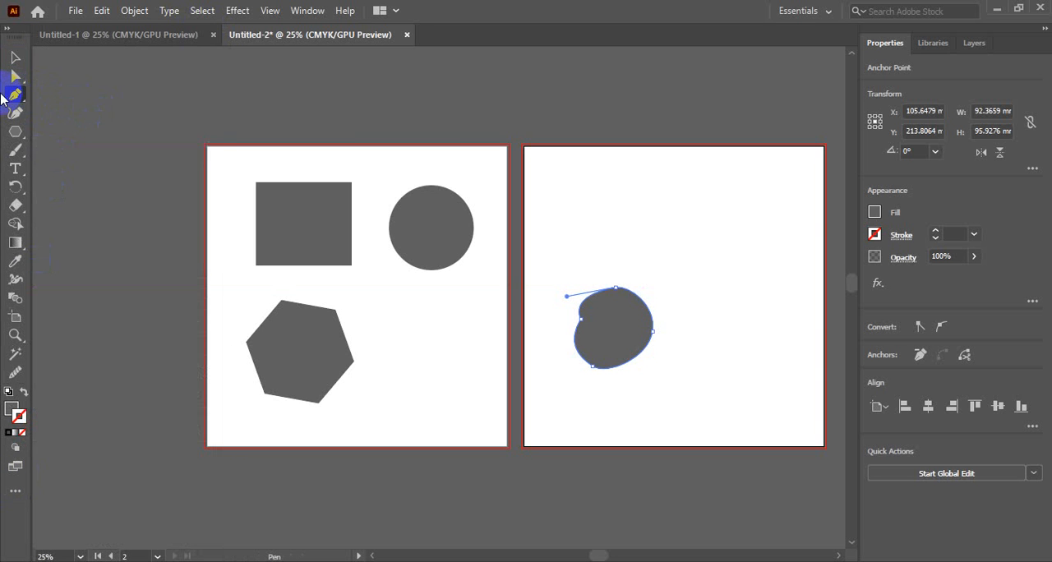
Add an anchor point on the upper-right curve of the freeform shape with the Add Anchor Point tool.
{"action": "left_click", "coordinate": [16, 97]}
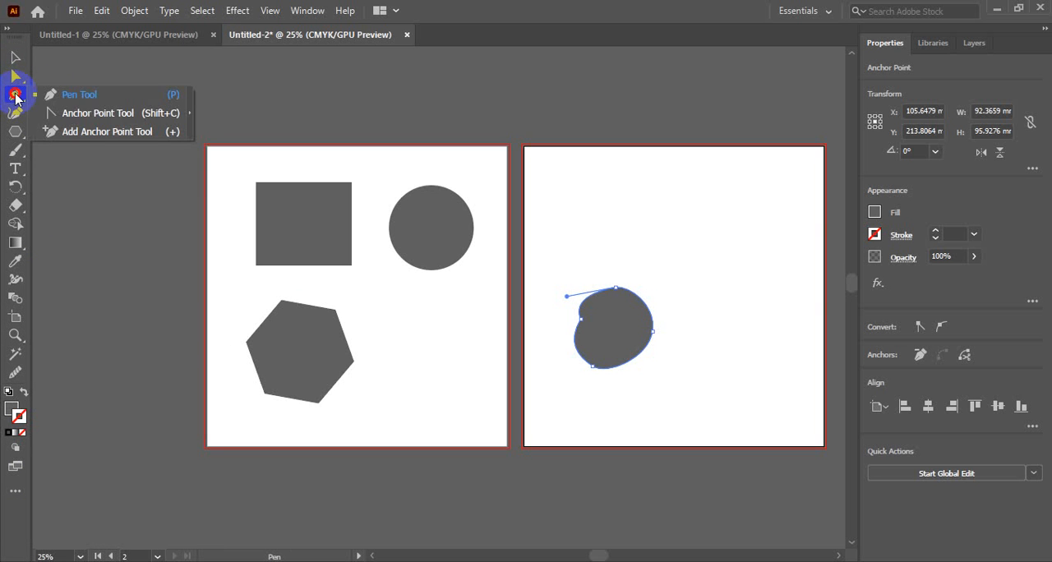
{"action": "left_click_drag", "start_coordinate": [16, 97], "coordinate": [102, 136]}
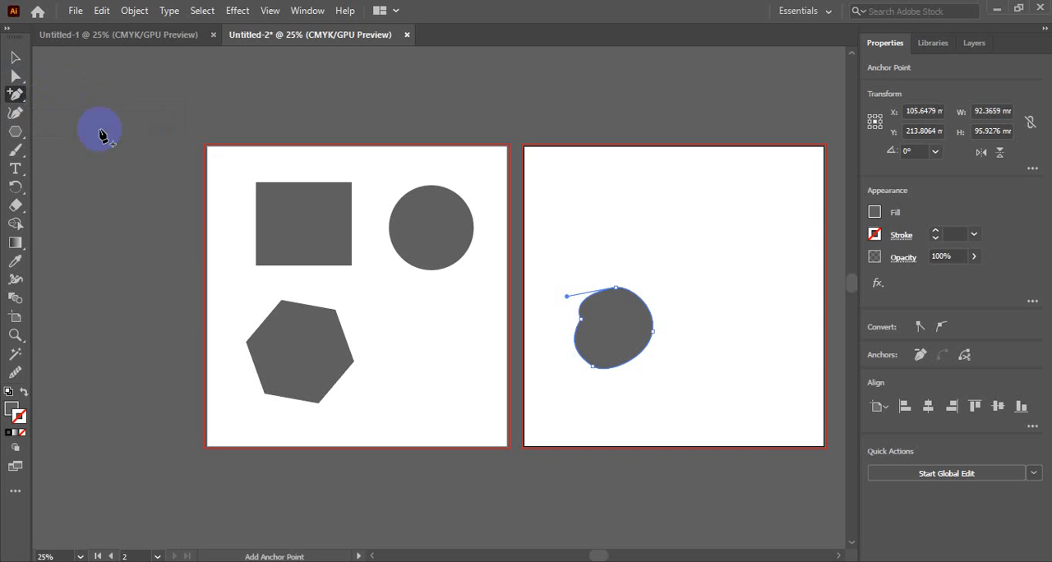
{"action": "left_click", "coordinate": [646, 309]}
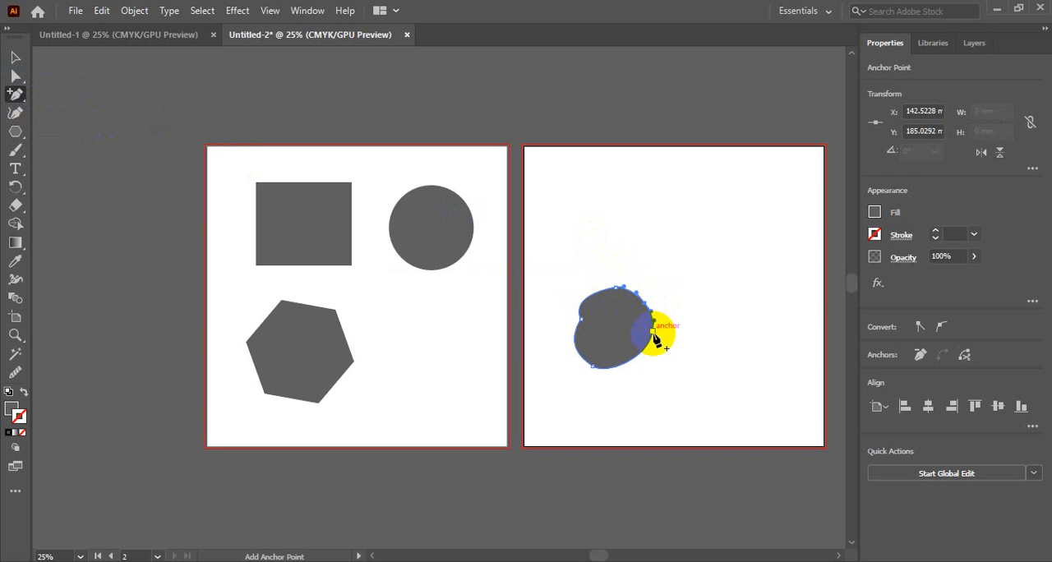
Delete the rightmost, top and bottom anchor points of the freeform shape.
{"action": "key", "text": "minus"}
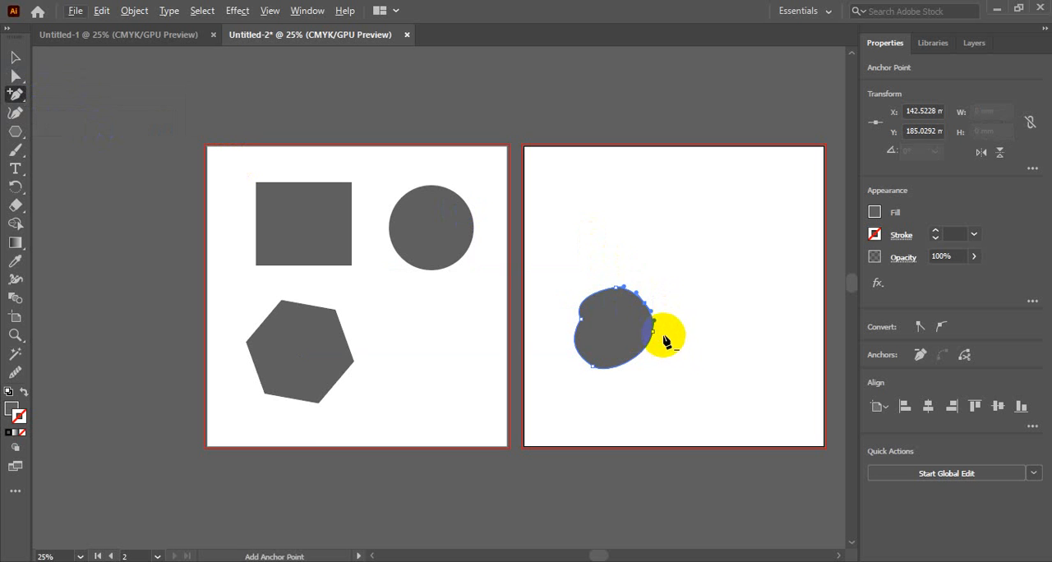
{"action": "left_click", "coordinate": [653, 330]}
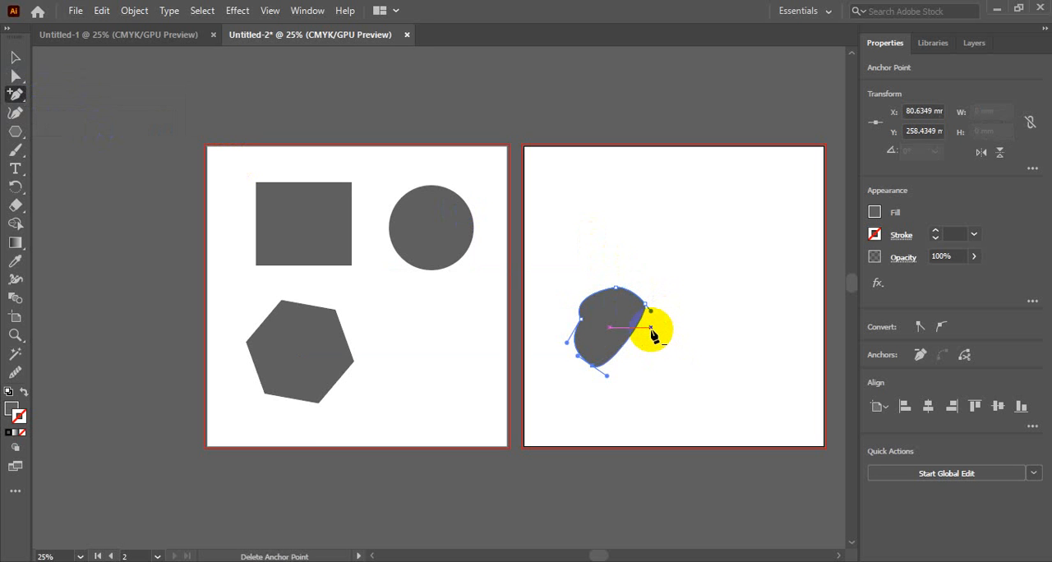
{"action": "left_click", "coordinate": [619, 294]}
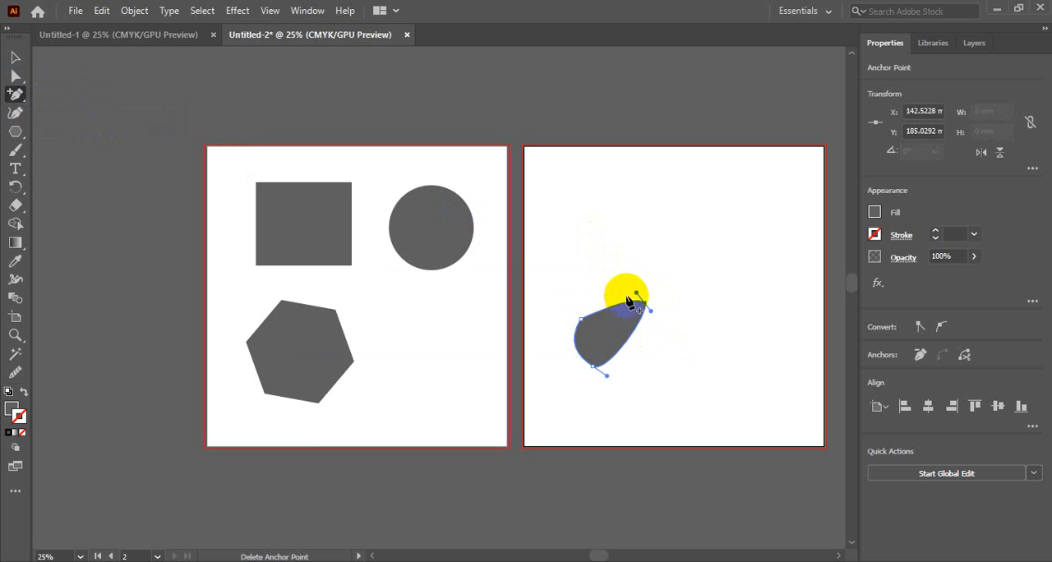
{"action": "key", "text": "plus"}
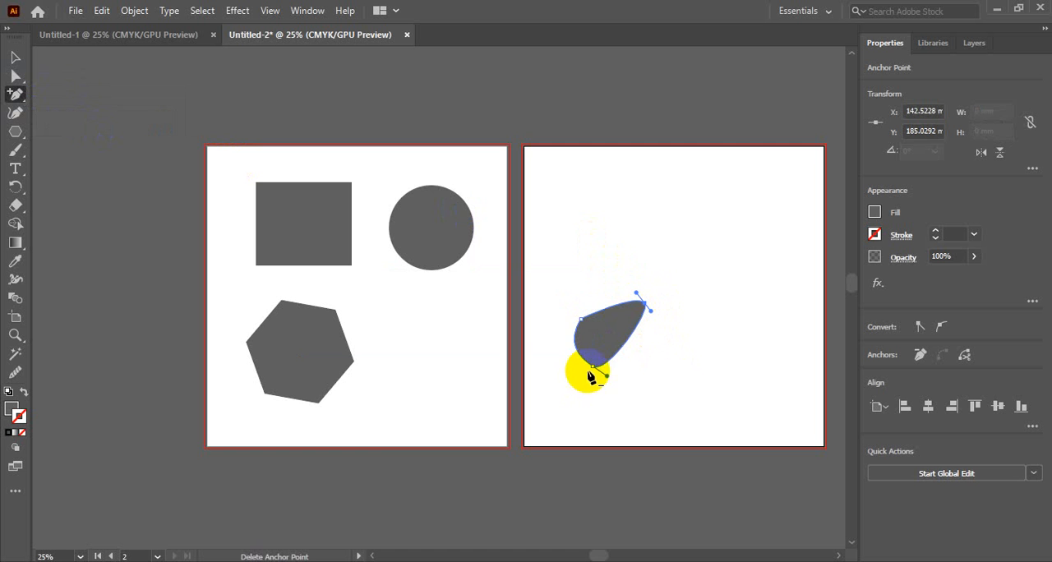
{"action": "left_click", "coordinate": [592, 365]}
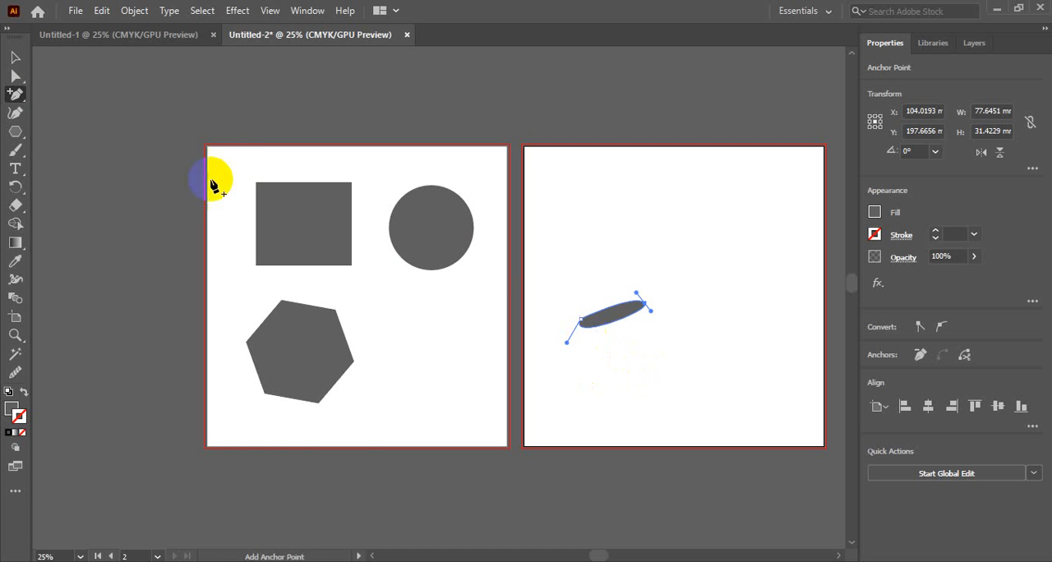
Delete the remaining thin freeform shape from the second artboard.
{"action": "left_click", "coordinate": [15, 56]}
{"action": "left_click", "coordinate": [674, 366]}
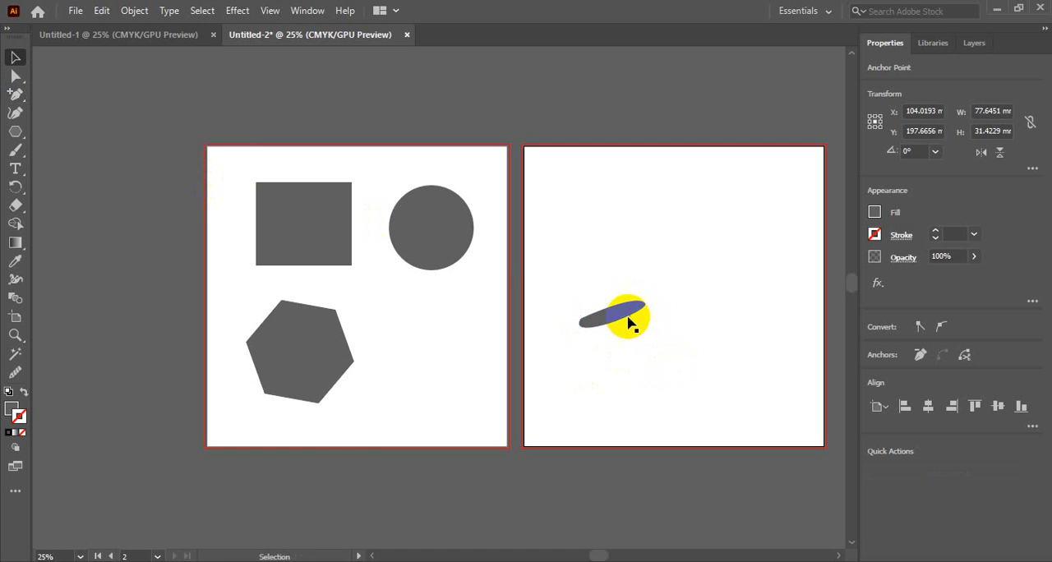
{"action": "left_click", "coordinate": [626, 318]}
{"action": "key", "text": "Delete"}
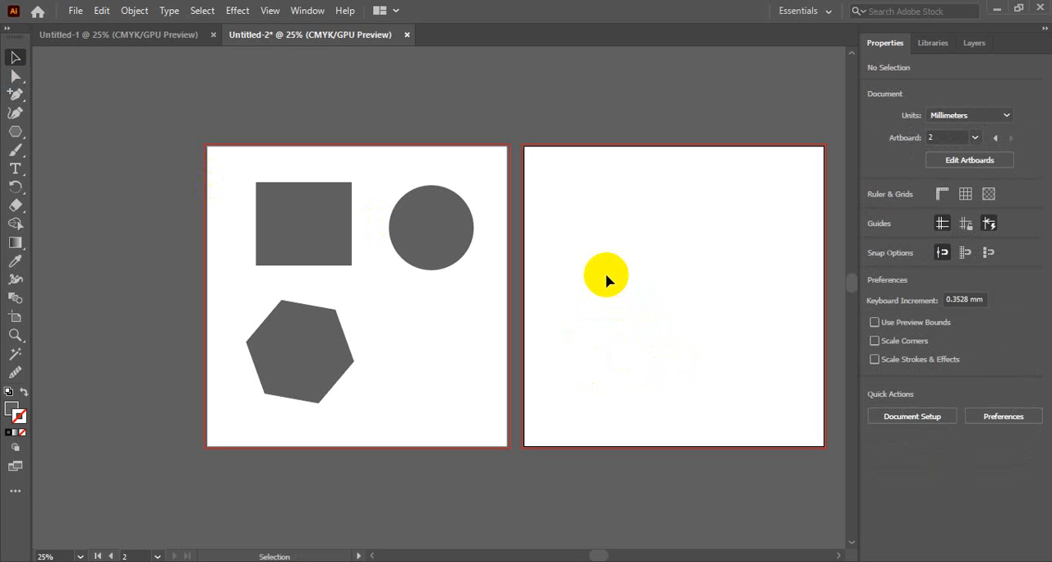
Move the circle from the first artboard onto the second, centred at about X 176 mm, Y 182 mm.
{"action": "left_click", "coordinate": [437, 223]}
{"action": "left_click_drag", "start_coordinate": [450, 216], "coordinate": [655, 263]}
{"action": "key", "text": "space"}
{"action": "left_click", "coordinate": [630, 169]}
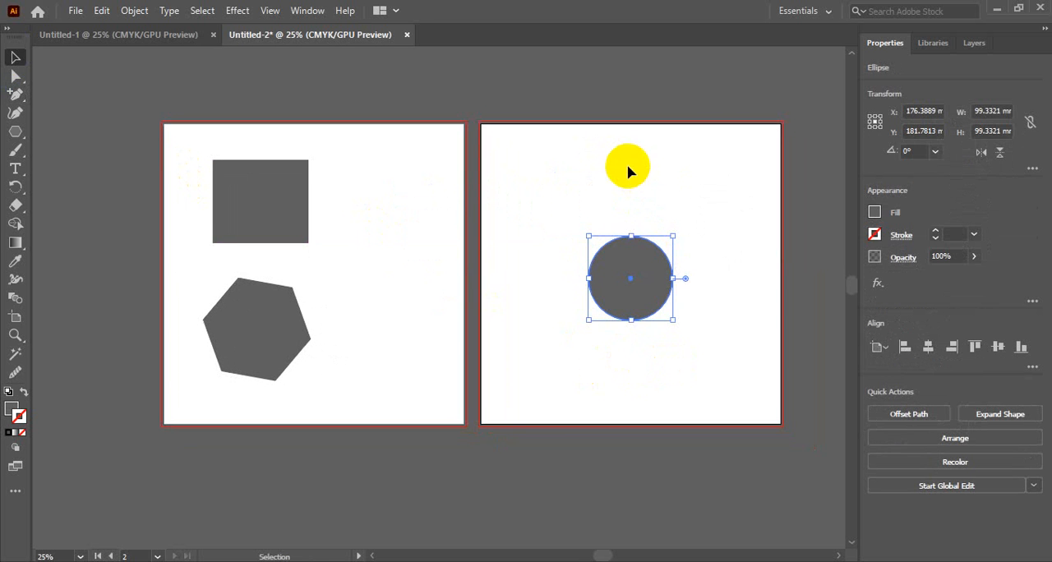
Enter and exit isolation mode on the circle and move it back to the first artboard, at about X 240 mm, Y 173 mm.
{"action": "double_click", "coordinate": [644, 282]}
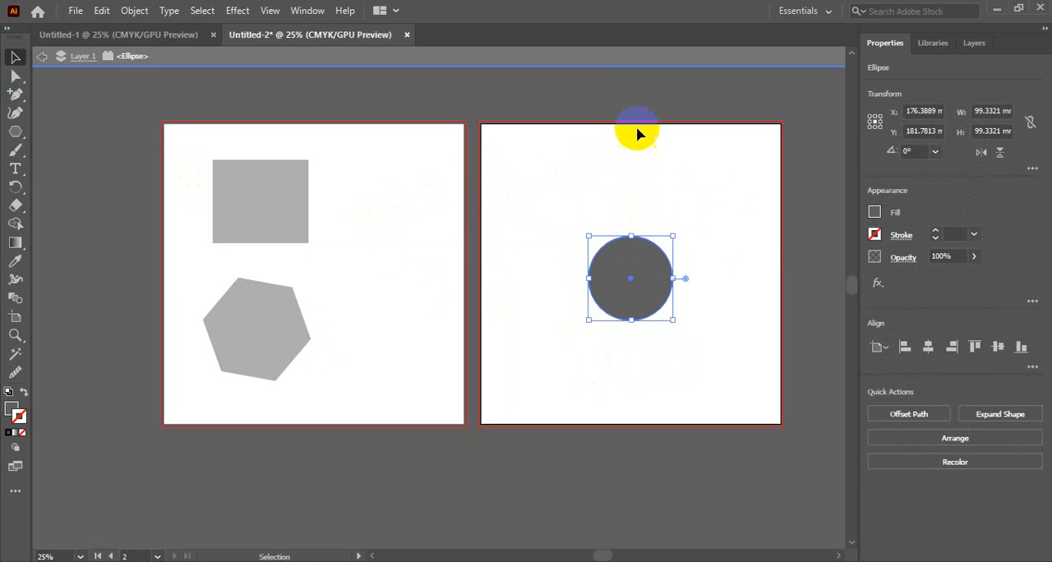
{"action": "double_click", "coordinate": [640, 103]}
{"action": "left_click_drag", "start_coordinate": [650, 282], "coordinate": [392, 276]}
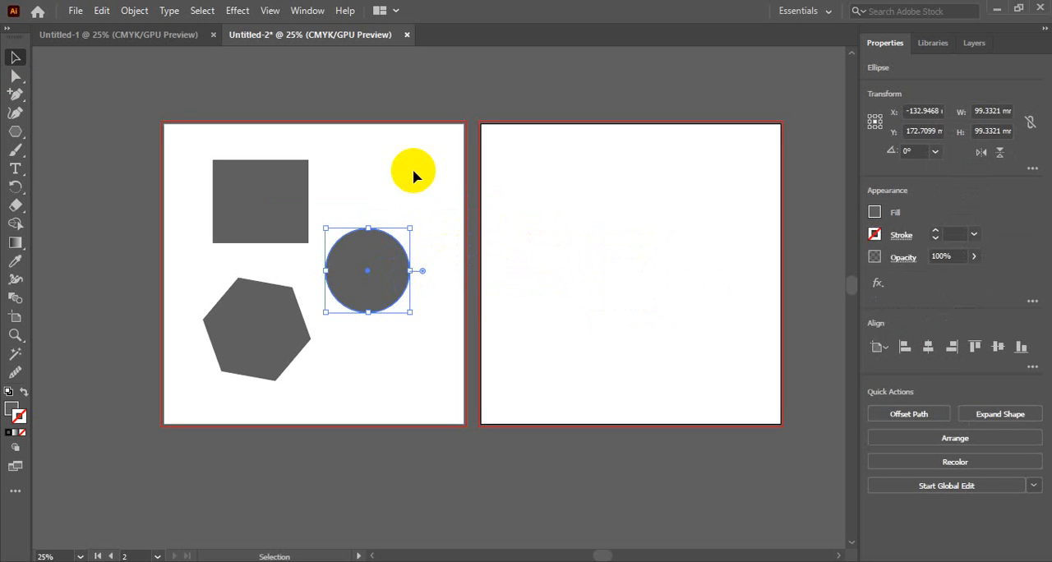
{"action": "left_click", "coordinate": [407, 165]}
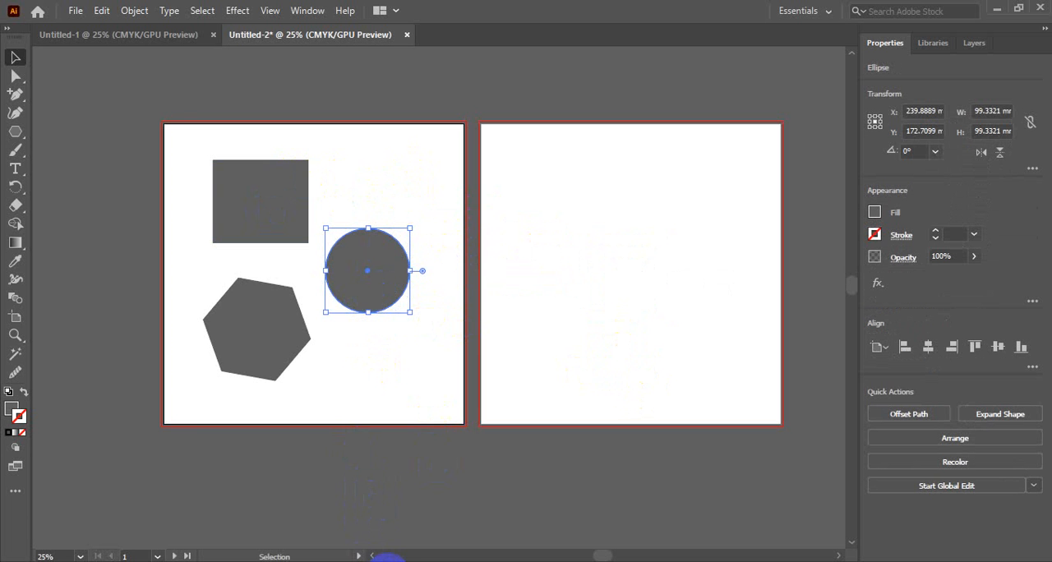
Switch to Chrome, load pixabay.com in a new tab and open the photo of the woman in a flowered dress.
{"action": "left_click", "coordinate": [364, 526]}
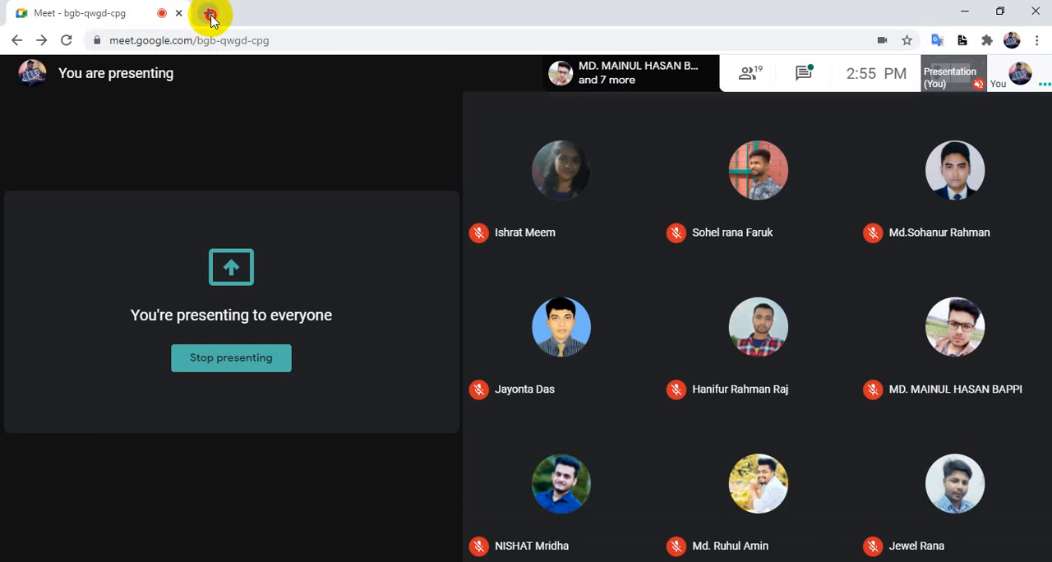
{"action": "left_click", "coordinate": [211, 15]}
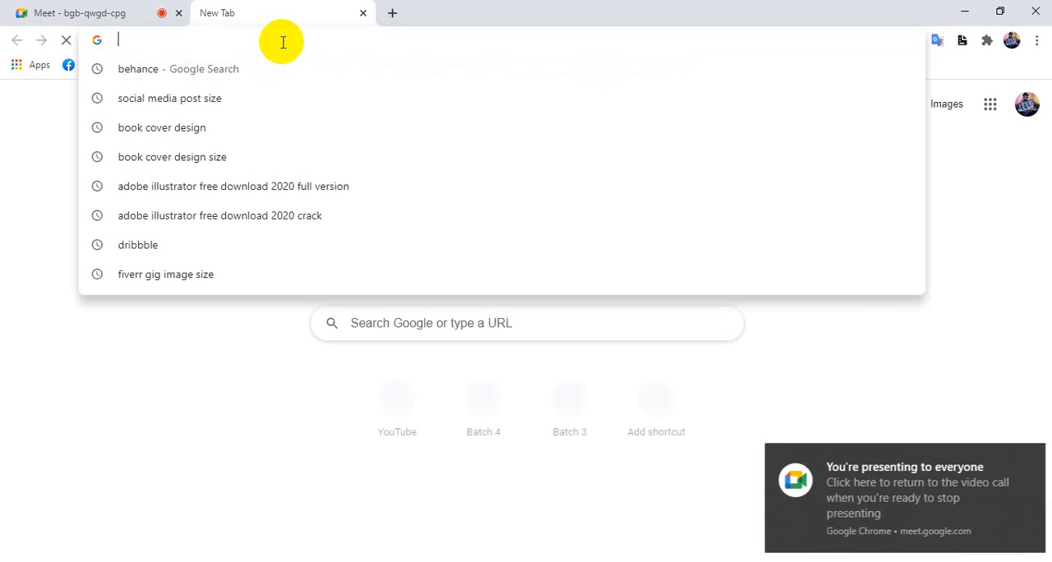
{"action": "type", "text": "p"}
{"action": "key", "text": "Return"}
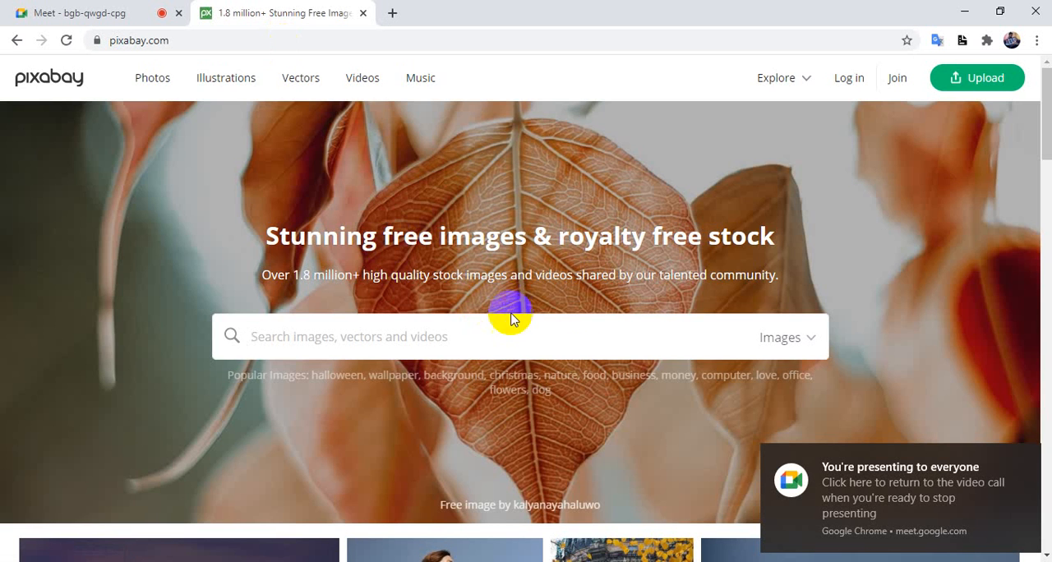
{"action": "scroll", "coordinate": [579, 304], "scroll_direction": "down", "scroll_amount": 5}
{"action": "left_click", "coordinate": [439, 236]}
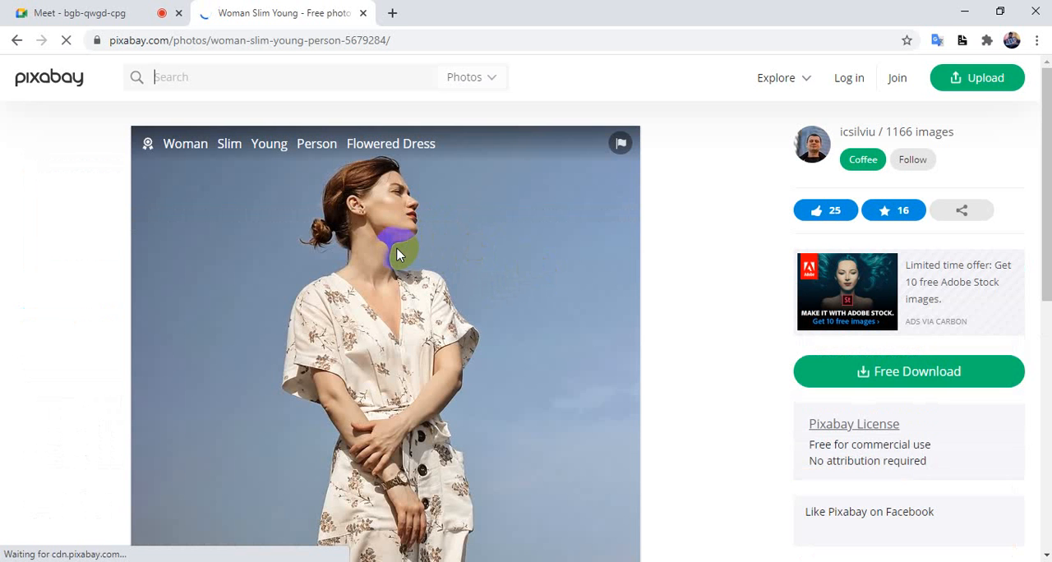
Copy a 380x330 Lightshot capture of the woman's head and upper body to the clipboard and return to Illustrator.
{"action": "key", "text": "Print"}
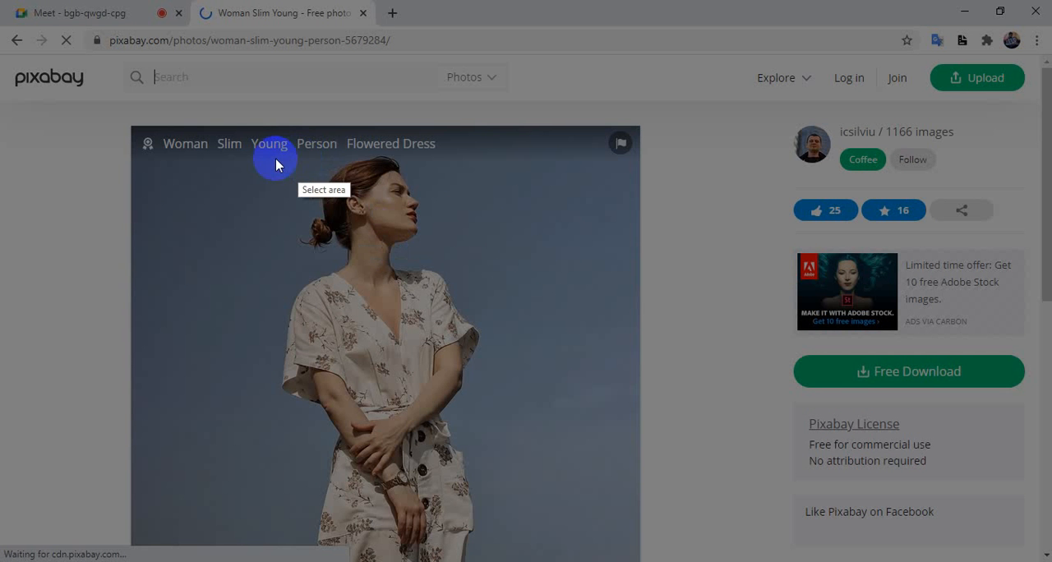
{"action": "left_click_drag", "start_coordinate": [235, 154], "coordinate": [528, 407]}
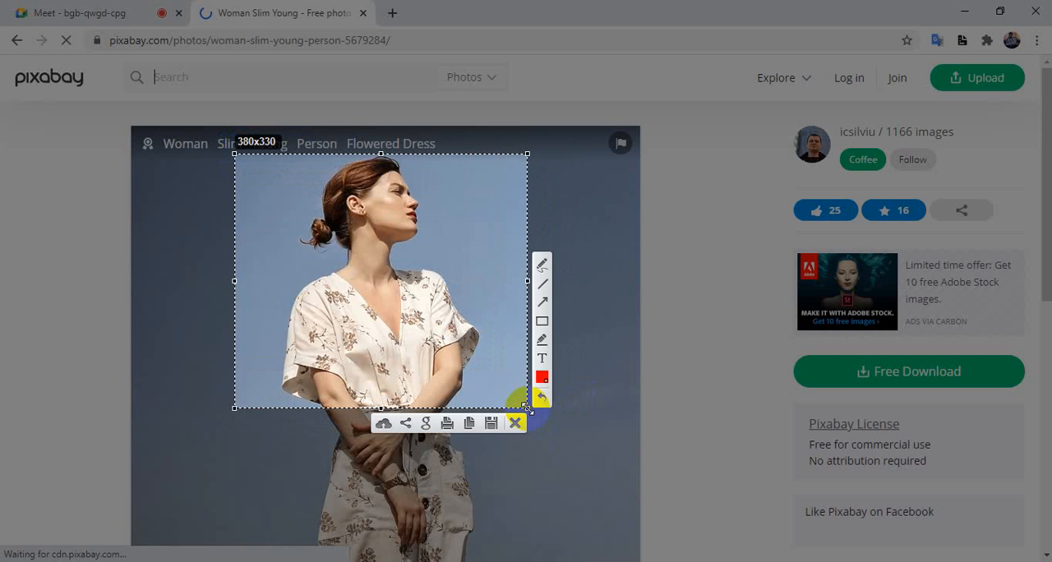
{"action": "left_click", "coordinate": [517, 422]}
{"action": "key", "text": "alt+Tab"}
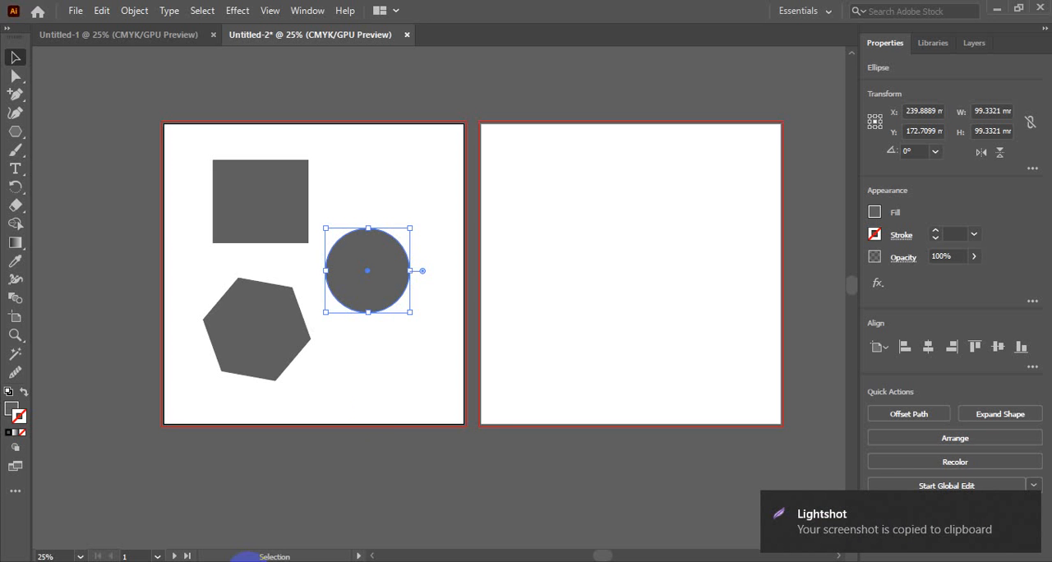
Paste the captured photo and place it on the second artboard, centred at about X 161 mm, Y 150 mm.
{"action": "left_click", "coordinate": [421, 383]}
{"action": "left_click", "coordinate": [629, 286]}
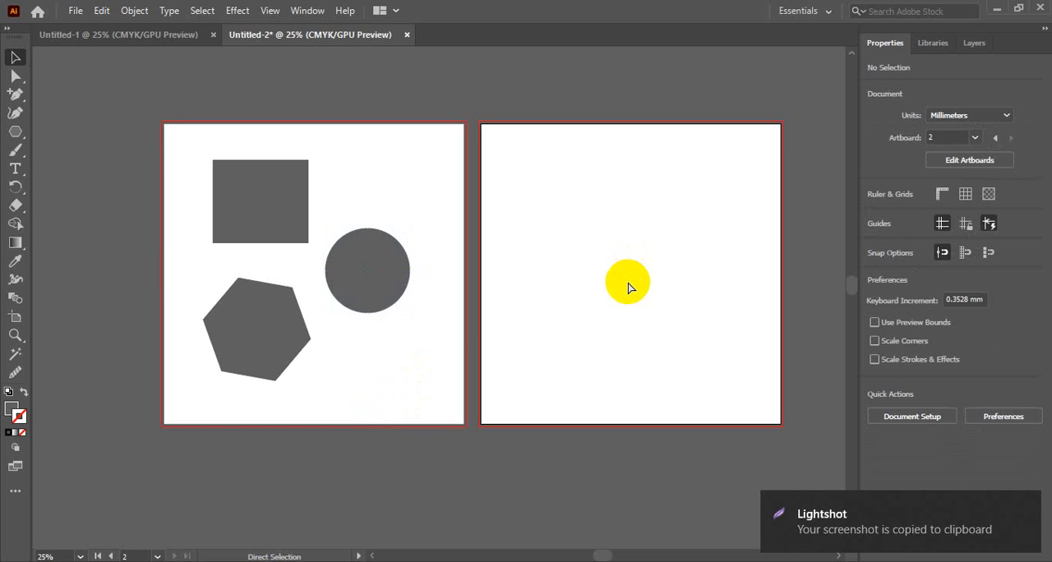
{"action": "key", "text": "ctrl+v"}
{"action": "left_click_drag", "start_coordinate": [436, 296], "coordinate": [633, 251]}
{"action": "left_click", "coordinate": [730, 275]}
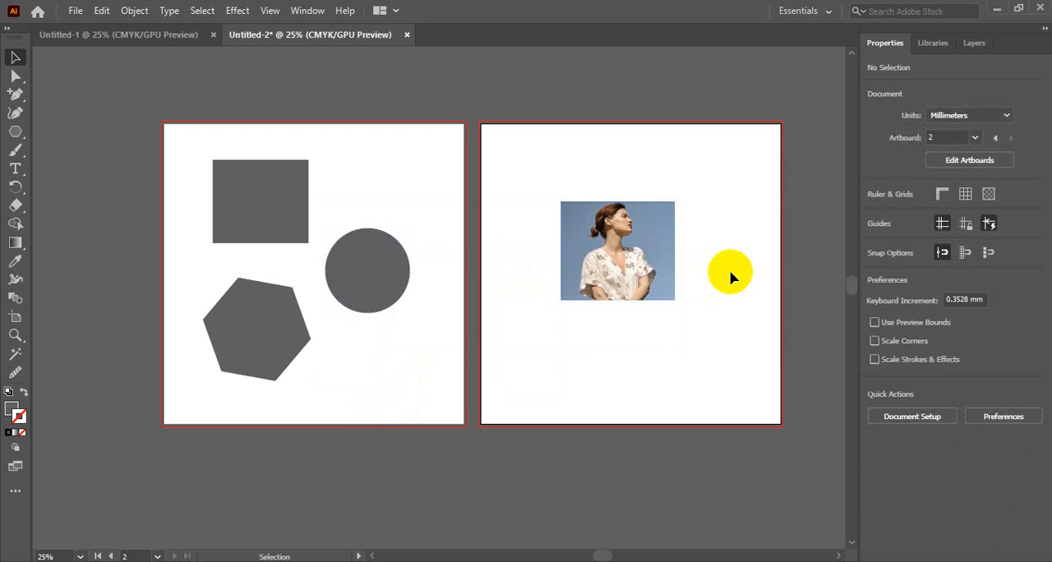
{"action": "left_click", "coordinate": [627, 236], "text": "ctrl"}
{"action": "left_click", "coordinate": [460, 301], "text": "ctrl"}
Draw a closed curved freeform shape about 105 by 104 mm over the woman's photo with the Pen tool.
{"action": "left_click_drag", "start_coordinate": [489, 287], "coordinate": [610, 246]}
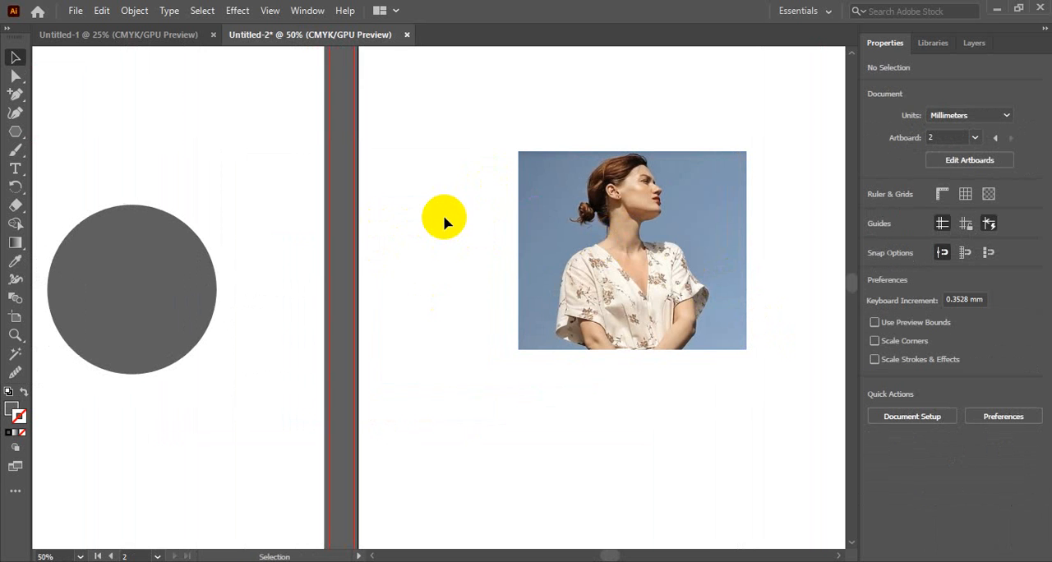
{"action": "left_click", "coordinate": [18, 94]}
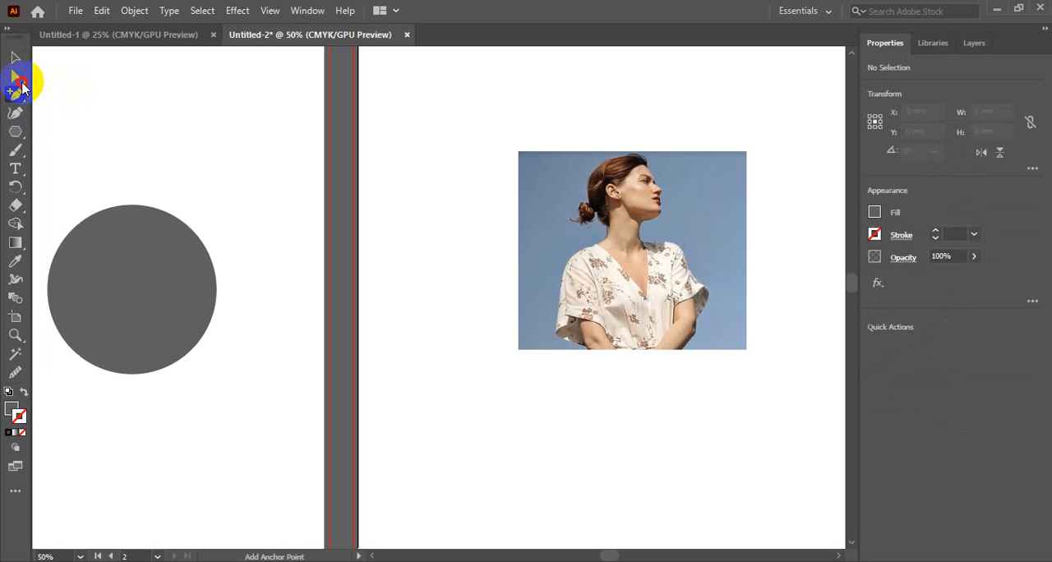
{"action": "left_click", "coordinate": [18, 94]}
{"action": "left_click", "coordinate": [72, 95]}
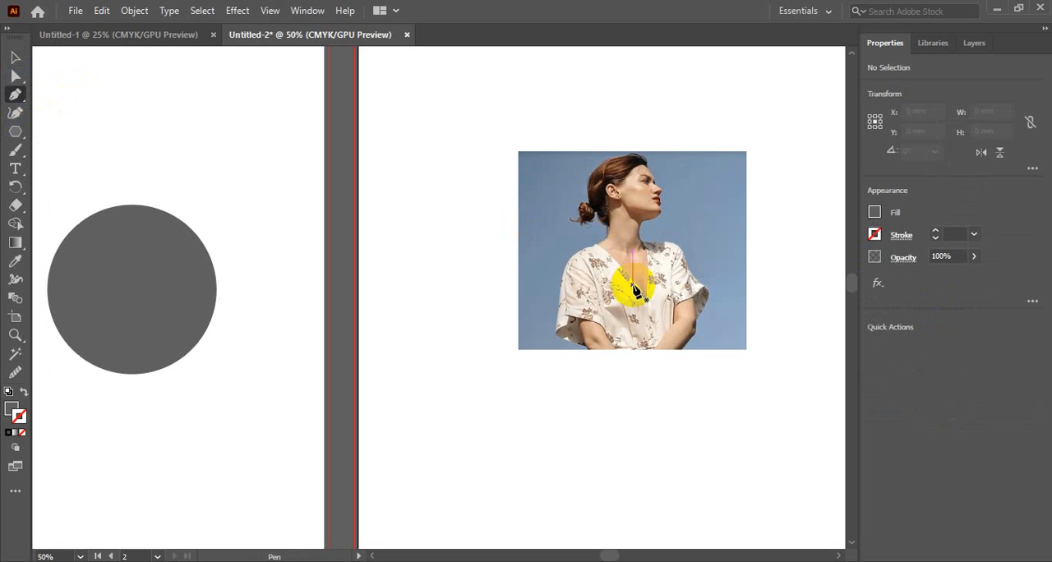
{"action": "left_click", "coordinate": [618, 324]}
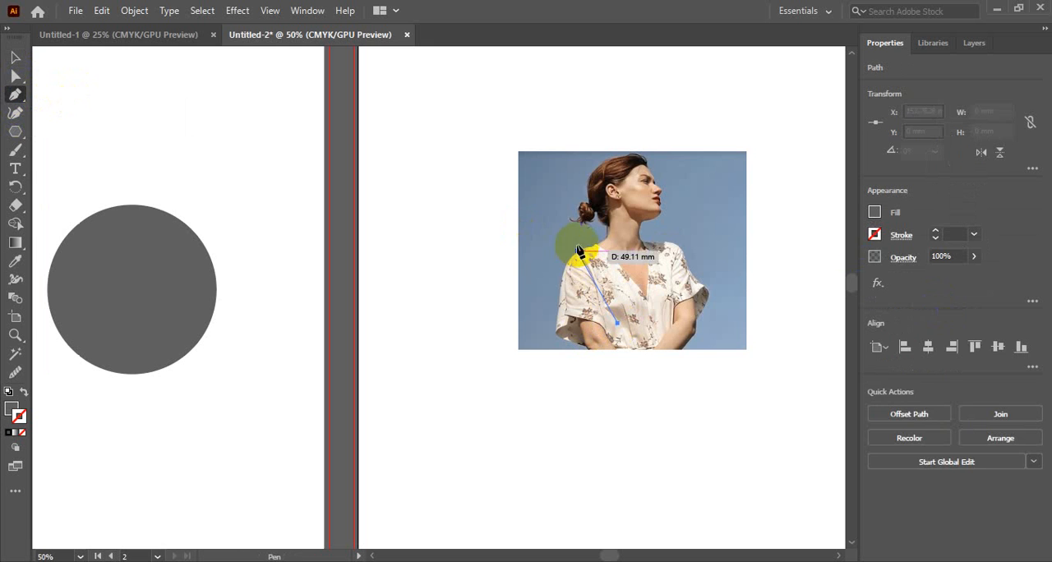
{"action": "left_click_drag", "start_coordinate": [577, 244], "coordinate": [751, 163]}
{"action": "left_click_drag", "start_coordinate": [710, 277], "coordinate": [608, 368]}
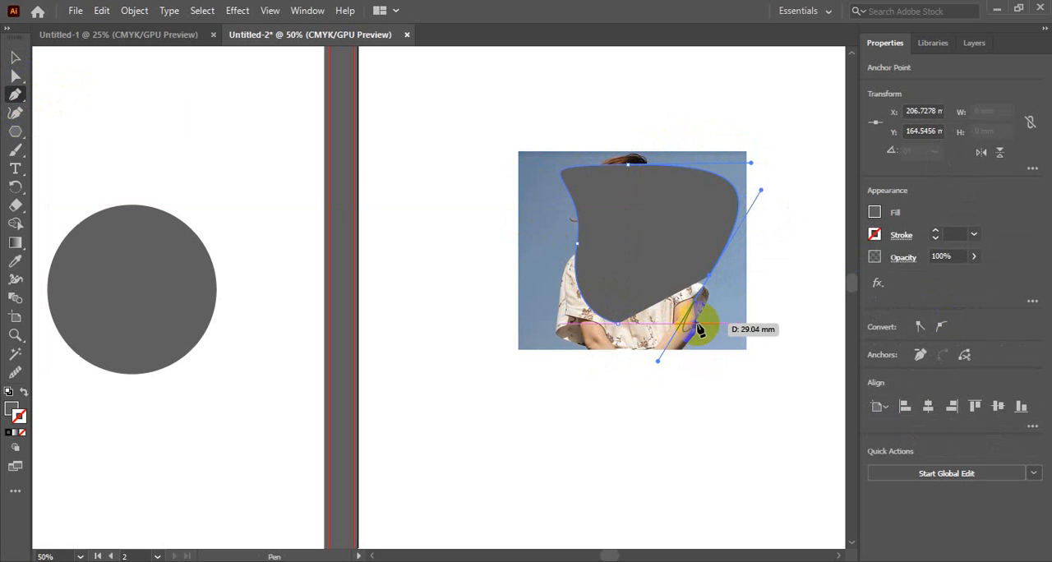
{"action": "left_click_drag", "start_coordinate": [698, 324], "coordinate": [604, 288]}
Move the freeform shape up over the woman's head and body, centred at about X 159 mm, Y 144 mm.
{"action": "left_click", "coordinate": [14, 57]}
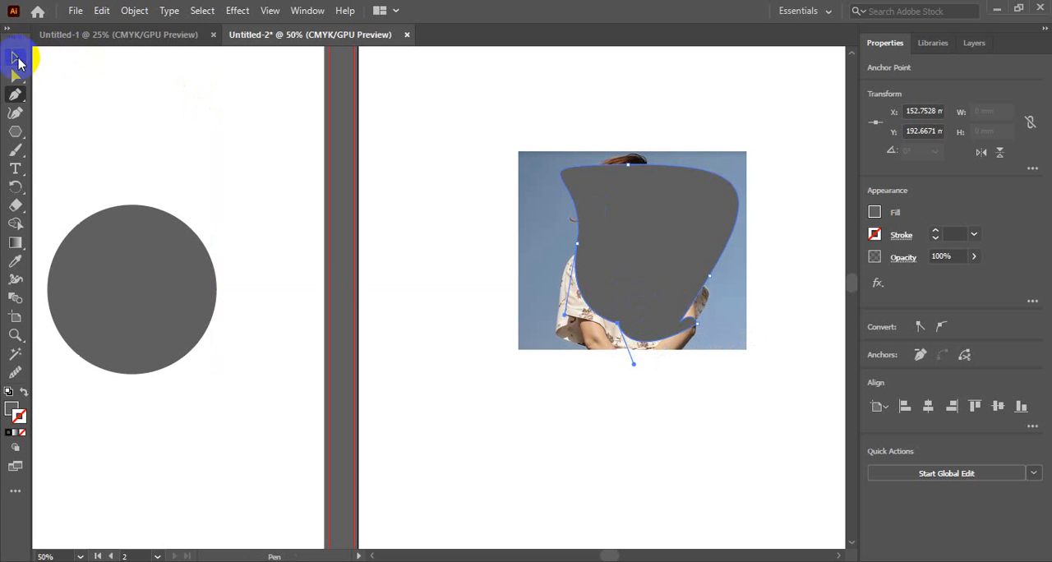
{"action": "left_click_drag", "start_coordinate": [639, 238], "coordinate": [660, 242]}
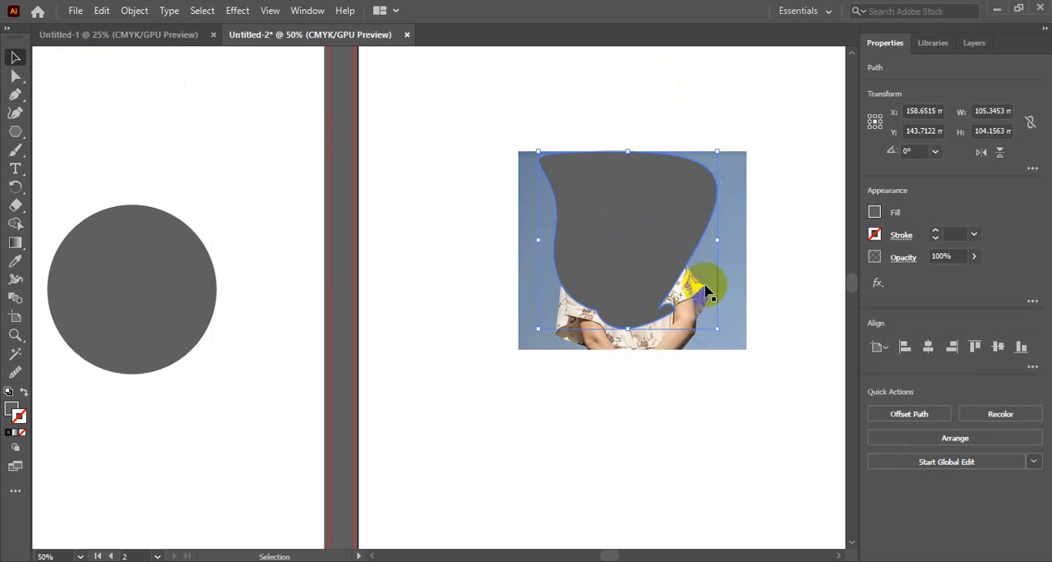
{"action": "left_click", "coordinate": [717, 316]}
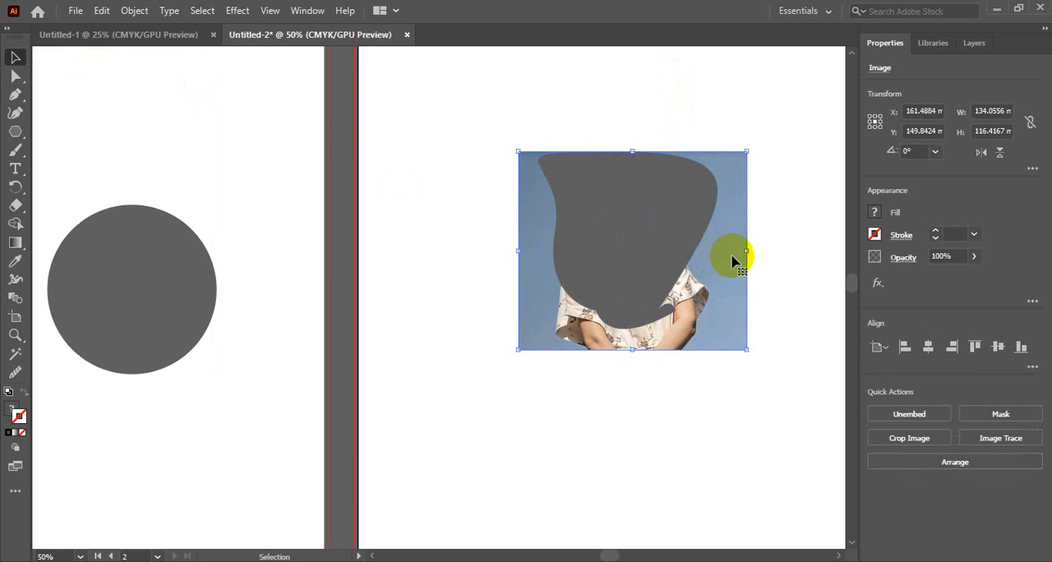
{"action": "left_click", "coordinate": [657, 248], "text": "shift"}
{"action": "left_click", "coordinate": [621, 110]}
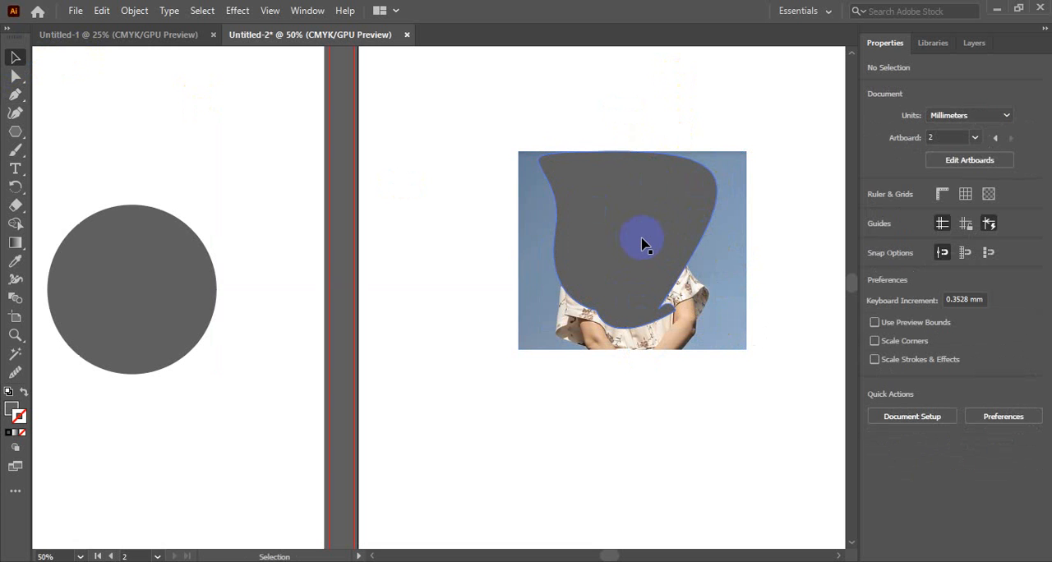
Select the freeform shape together with the photo, make a clipping mask from them and deselect the result.
{"action": "left_click", "coordinate": [644, 244]}
{"action": "left_click", "coordinate": [625, 123]}
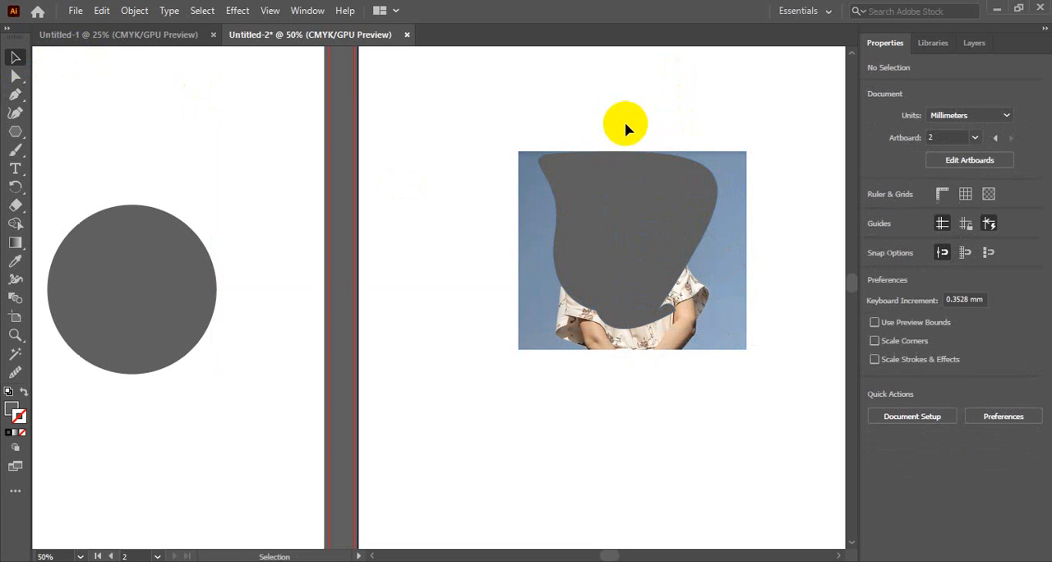
{"action": "left_click_drag", "start_coordinate": [648, 290], "coordinate": [650, 294]}
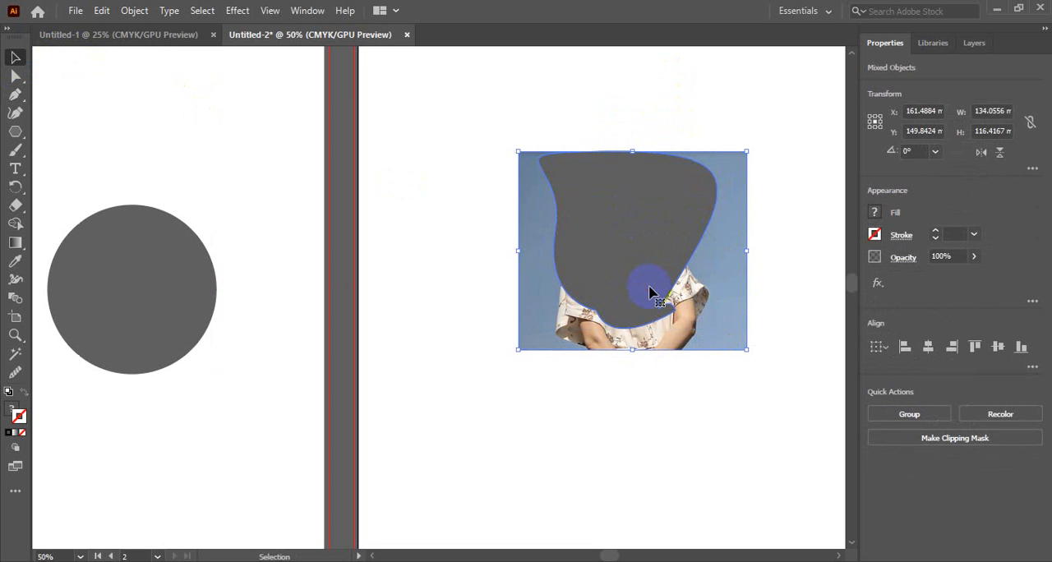
{"action": "right_click", "coordinate": [634, 203]}
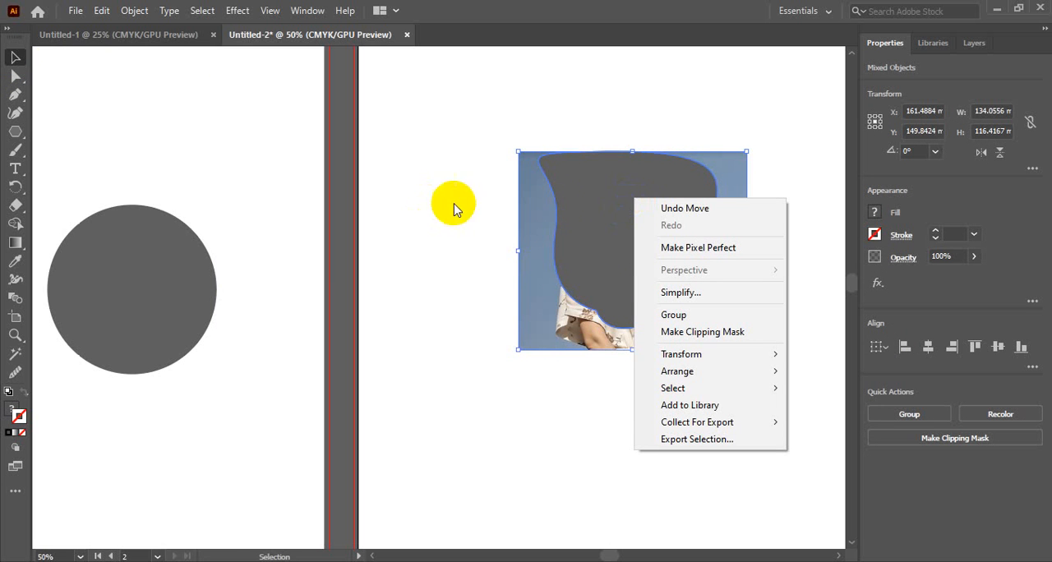
{"action": "left_click", "coordinate": [706, 336]}
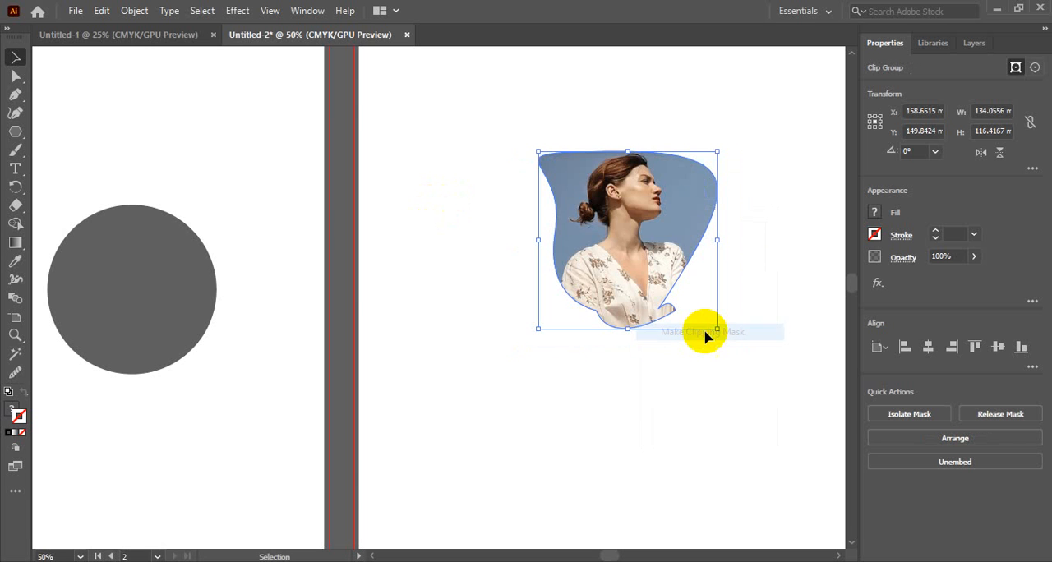
{"action": "left_click", "coordinate": [707, 404]}
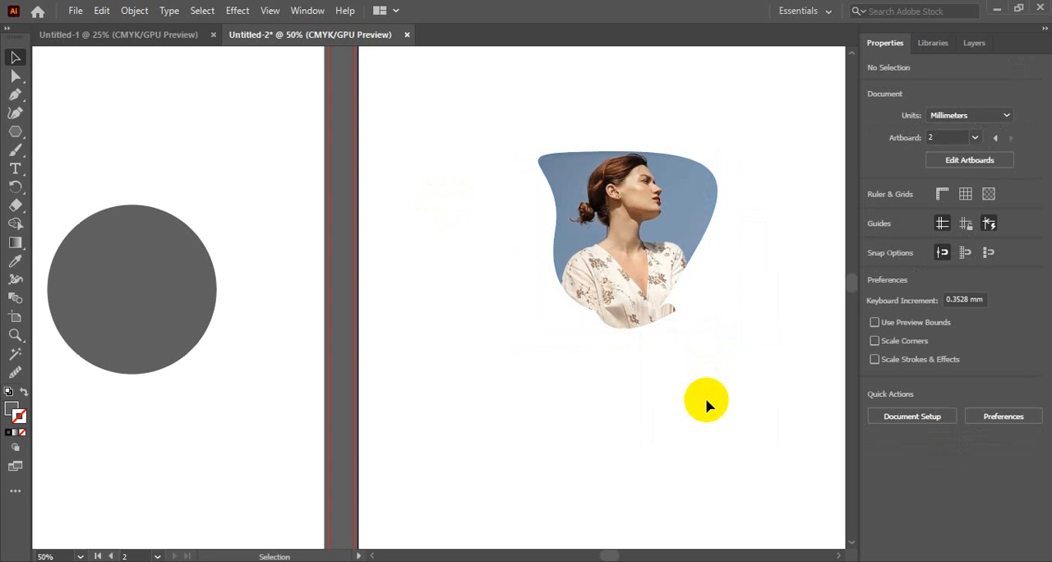
{"action": "left_click", "coordinate": [665, 246]}
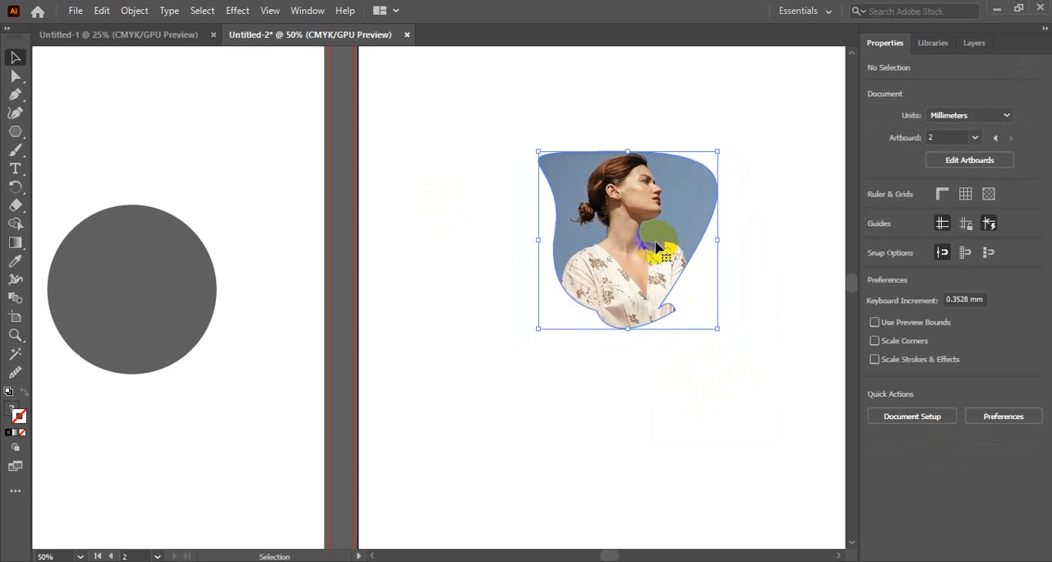
{"action": "left_click", "coordinate": [662, 90]}
{"action": "left_click", "coordinate": [575, 191]}
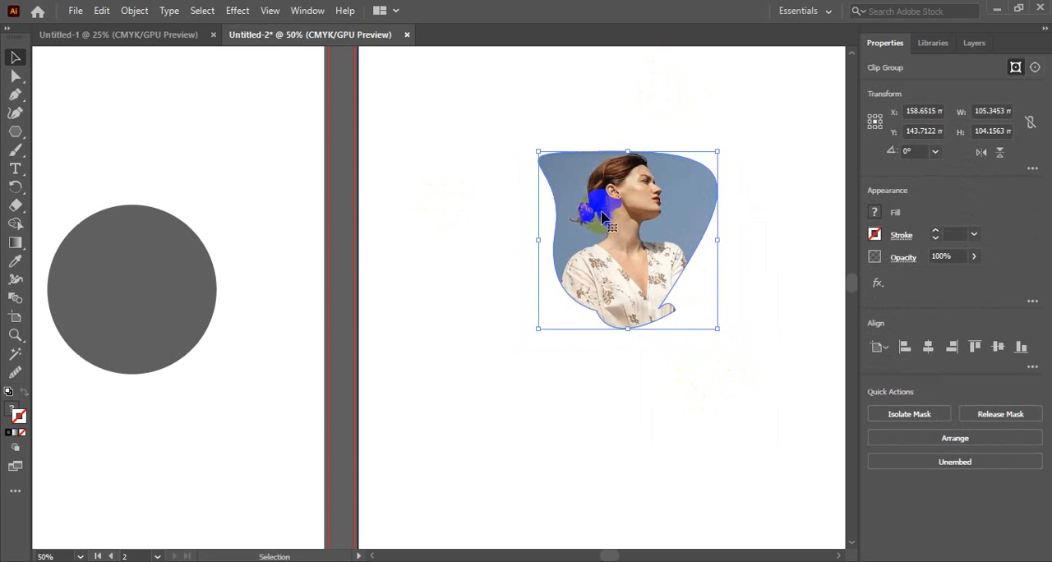
{"action": "left_click", "coordinate": [607, 377]}
{"action": "left_click", "coordinate": [610, 276]}
{"action": "left_click", "coordinate": [608, 343]}
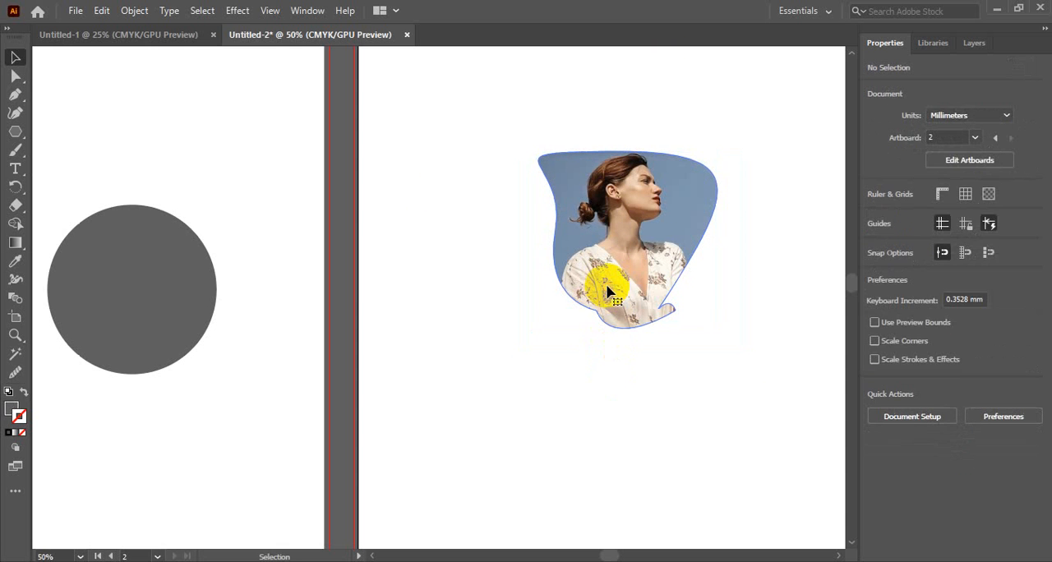
{"action": "left_click", "coordinate": [606, 288]}
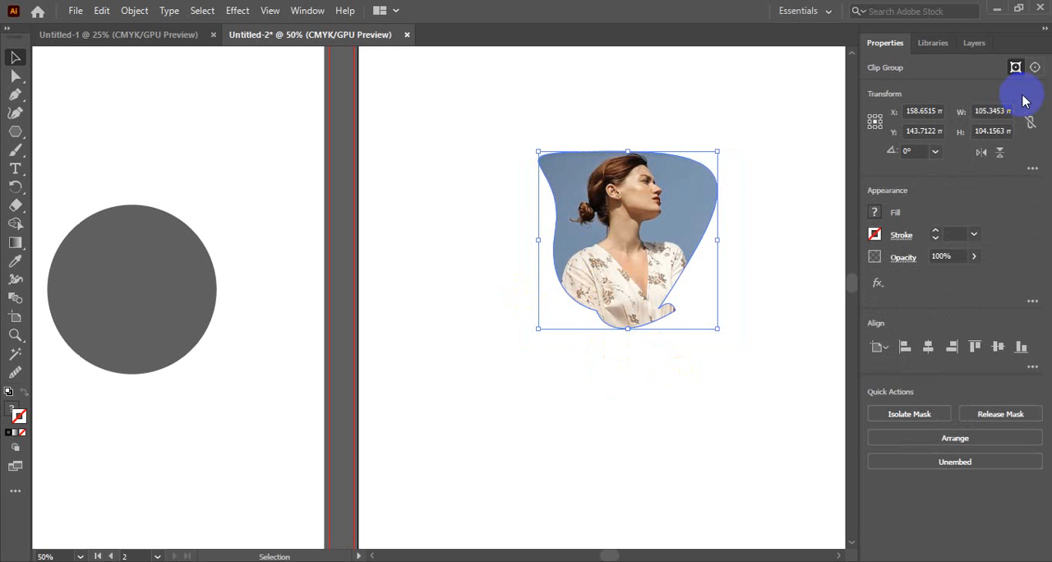
Show the Layers panel and expand Layer 1 and its clip group down to the clipping path and image.
{"action": "left_click", "coordinate": [976, 45]}
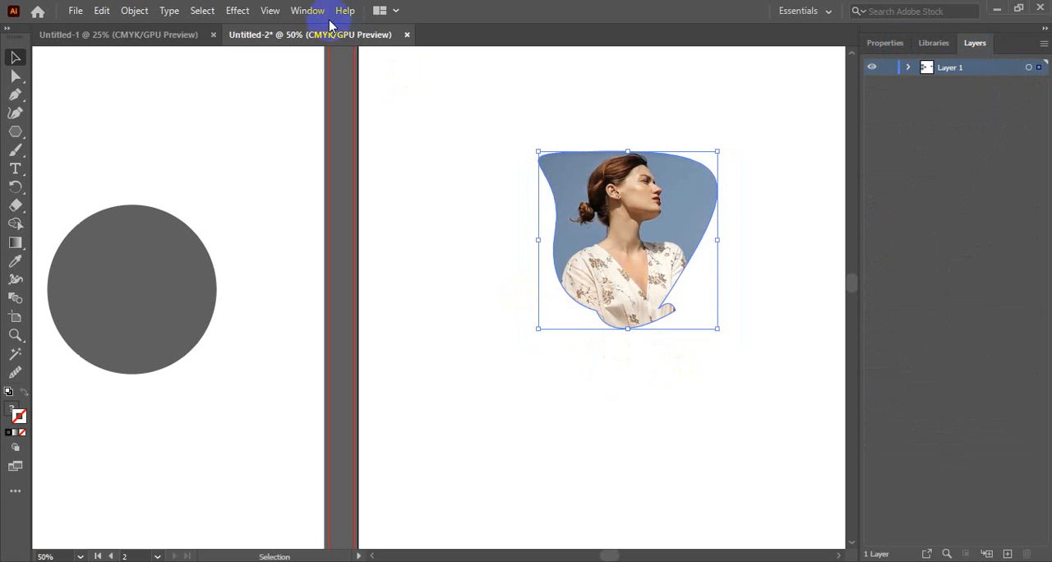
{"action": "left_click", "coordinate": [304, 13]}
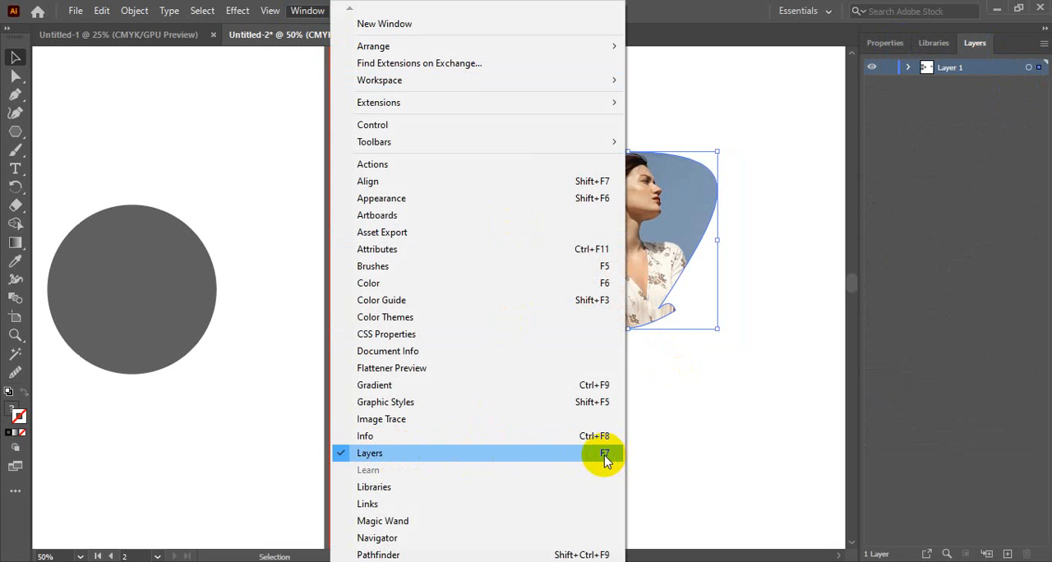
{"action": "left_click", "coordinate": [716, 401]}
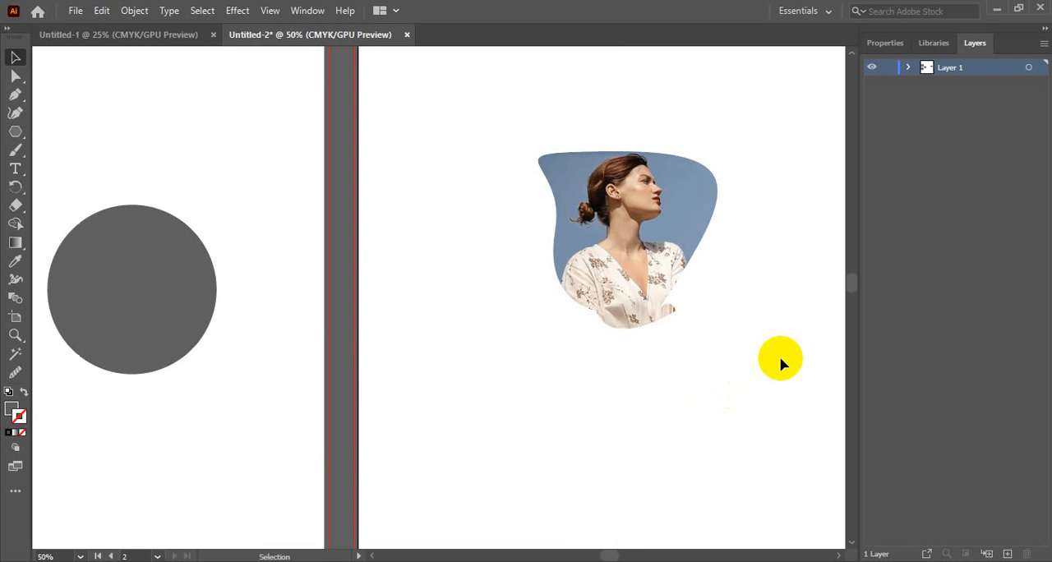
{"action": "left_click", "coordinate": [908, 71]}
{"action": "left_click", "coordinate": [908, 71]}
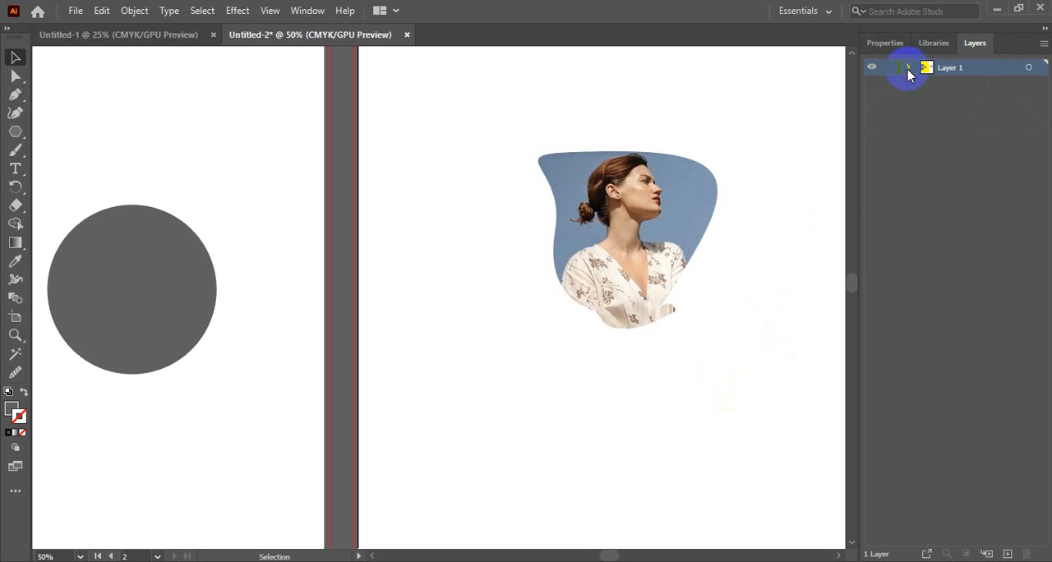
{"action": "left_click", "coordinate": [909, 68]}
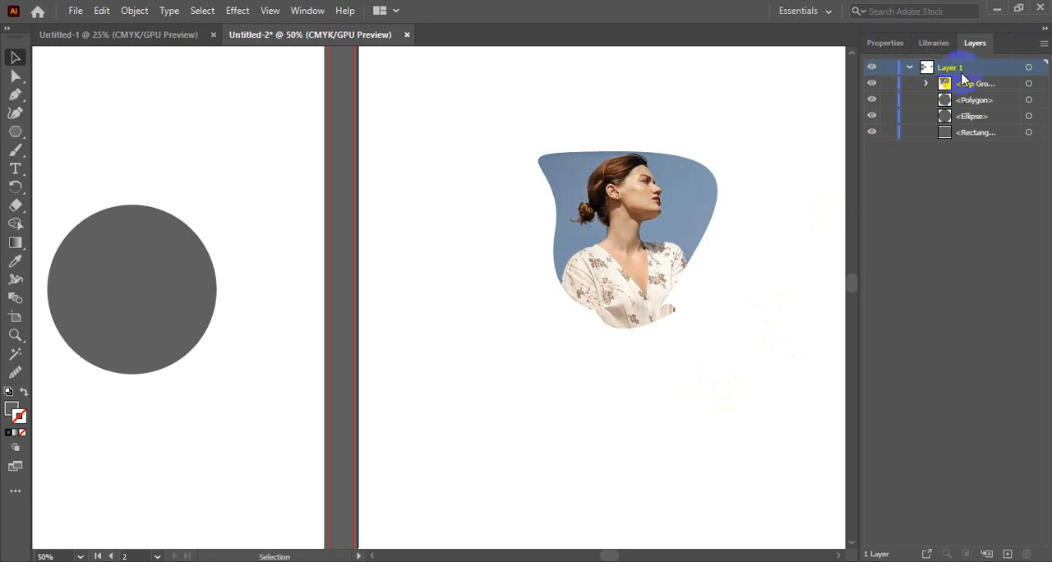
{"action": "left_click", "coordinate": [926, 85]}
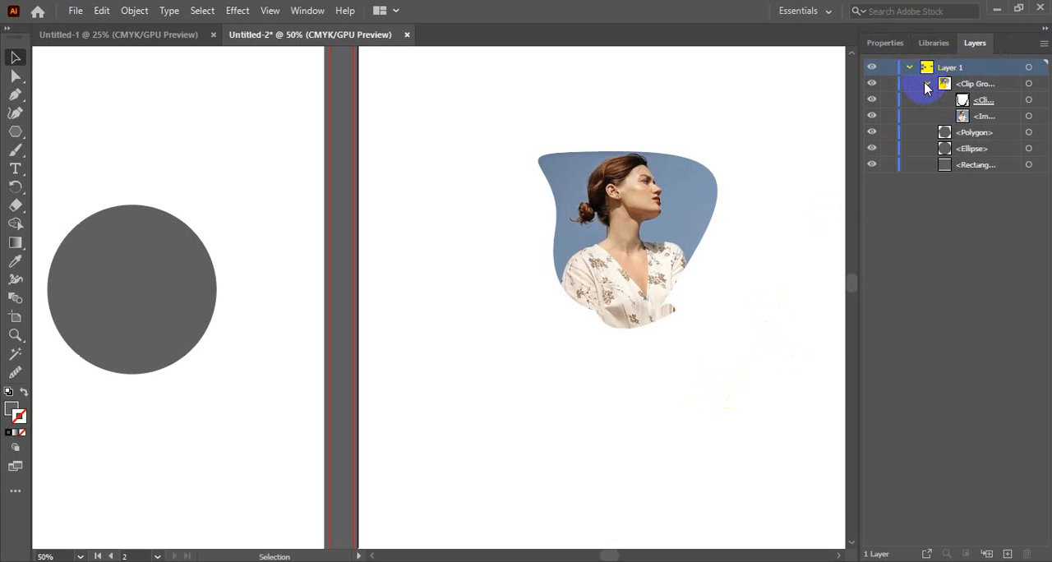
{"action": "left_click", "coordinate": [926, 85]}
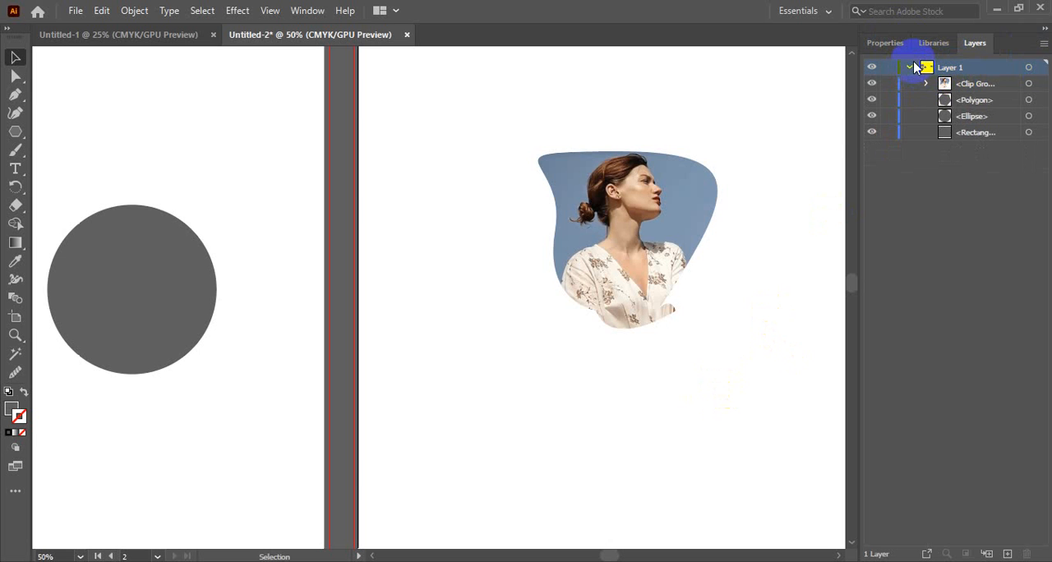
{"action": "left_click", "coordinate": [909, 69]}
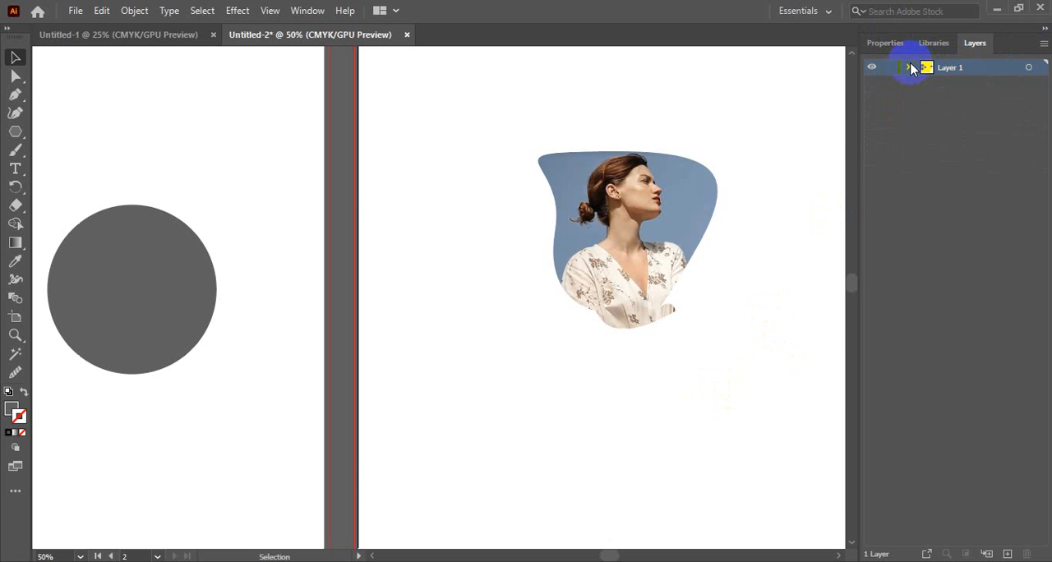
{"action": "left_click", "coordinate": [909, 69]}
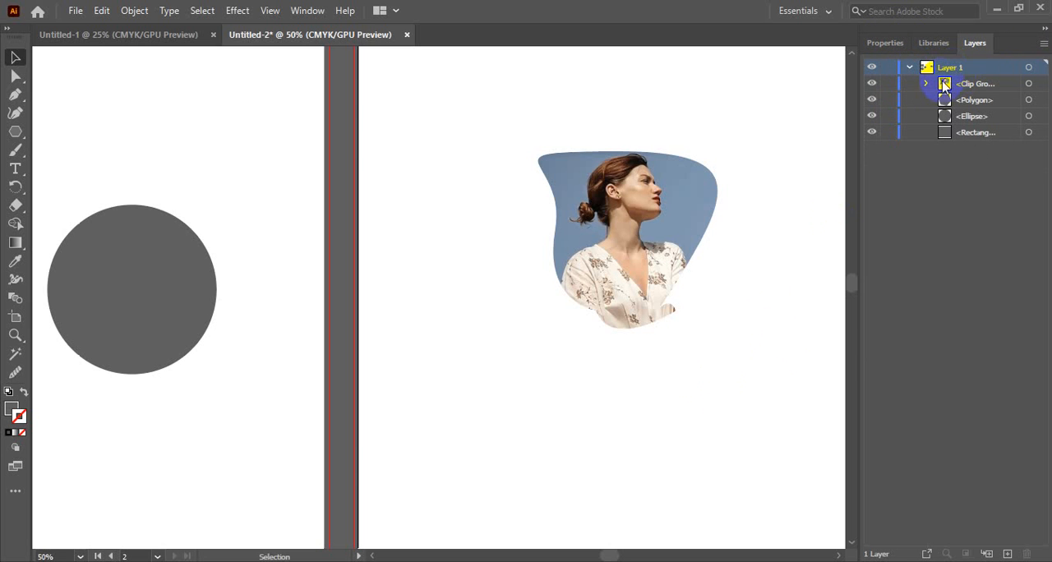
{"action": "left_click", "coordinate": [928, 83]}
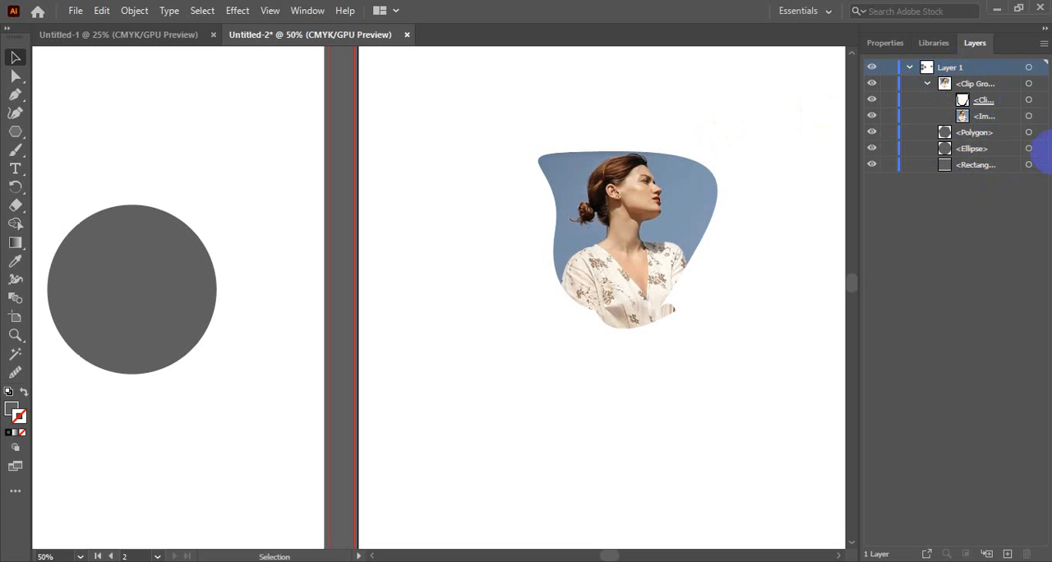
Target the clip group's image and clipping path in turn, leaving the image selected inside the mask.
{"action": "left_click", "coordinate": [1029, 117]}
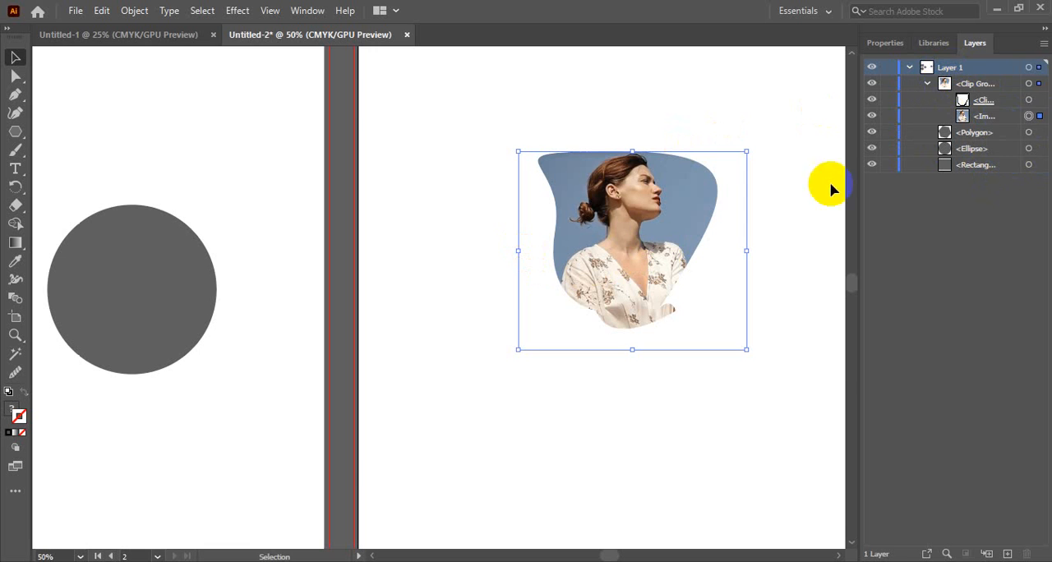
{"action": "left_click", "coordinate": [1029, 101]}
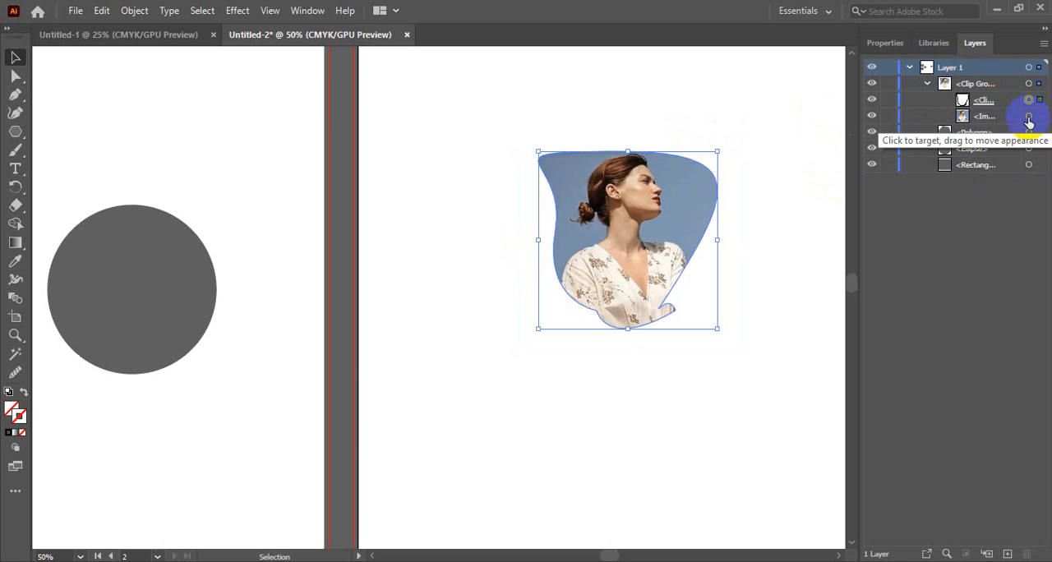
{"action": "left_click", "coordinate": [1028, 117]}
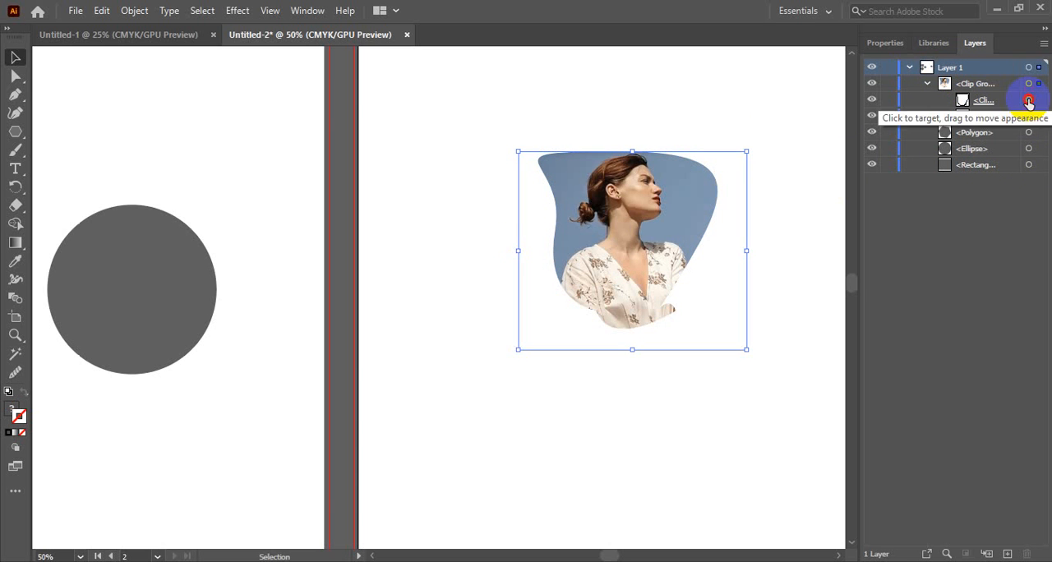
{"action": "left_click", "coordinate": [1029, 100]}
{"action": "left_click", "coordinate": [1029, 116]}
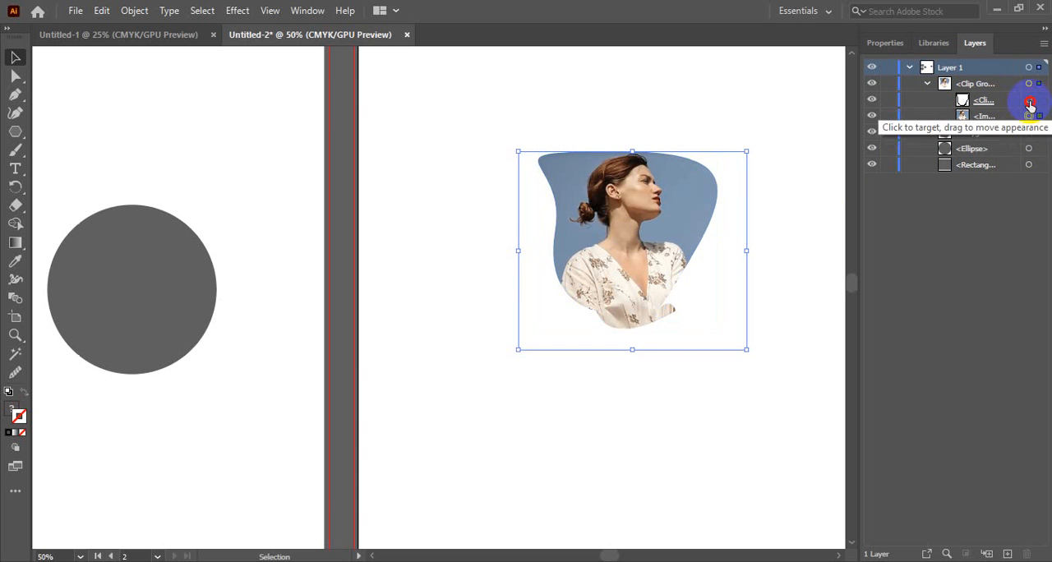
{"action": "left_click", "coordinate": [1029, 100]}
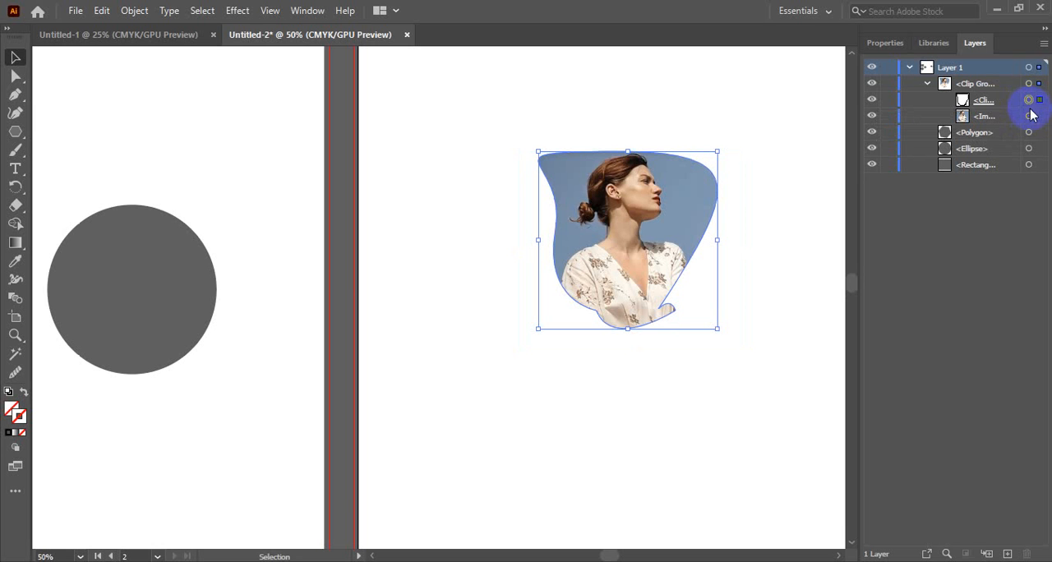
{"action": "left_click", "coordinate": [1029, 117]}
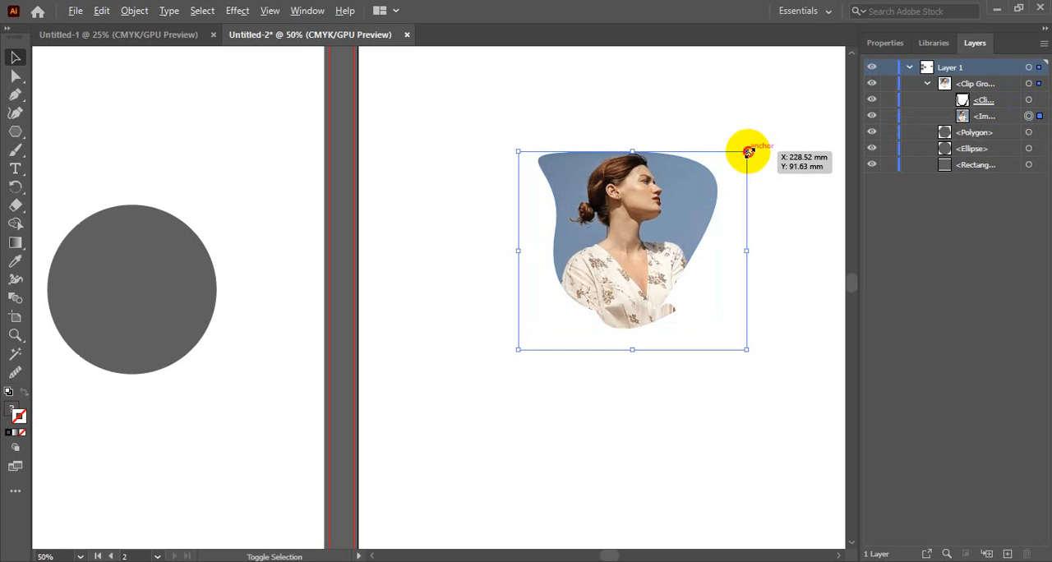
Try stretching the image inside the mask out of proportion, and undo the distortion.
{"action": "mouse_move", "coordinate": [747, 151]}
{"action": "left_mouse_down"}
{"action": "mouse_move", "coordinate": [781, 127]}
{"action": "mouse_move", "coordinate": [746, 152]}
{"action": "left_mouse_up"}
{"action": "left_click_drag", "start_coordinate": [746, 151], "coordinate": [781, 132]}
{"action": "left_click_drag", "start_coordinate": [769, 144], "coordinate": [803, 179]}
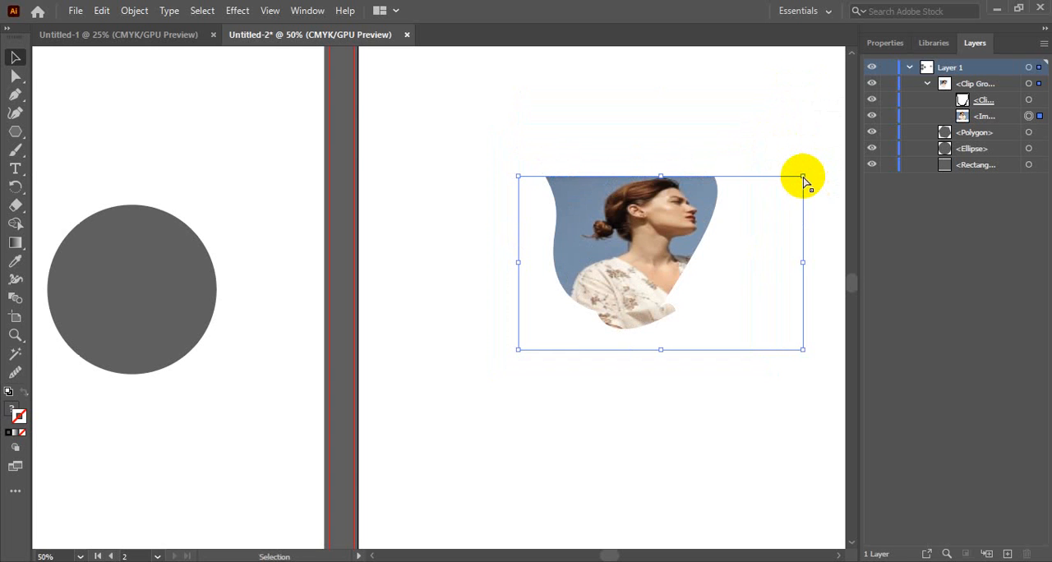
{"action": "key", "text": "ctrl+z"}
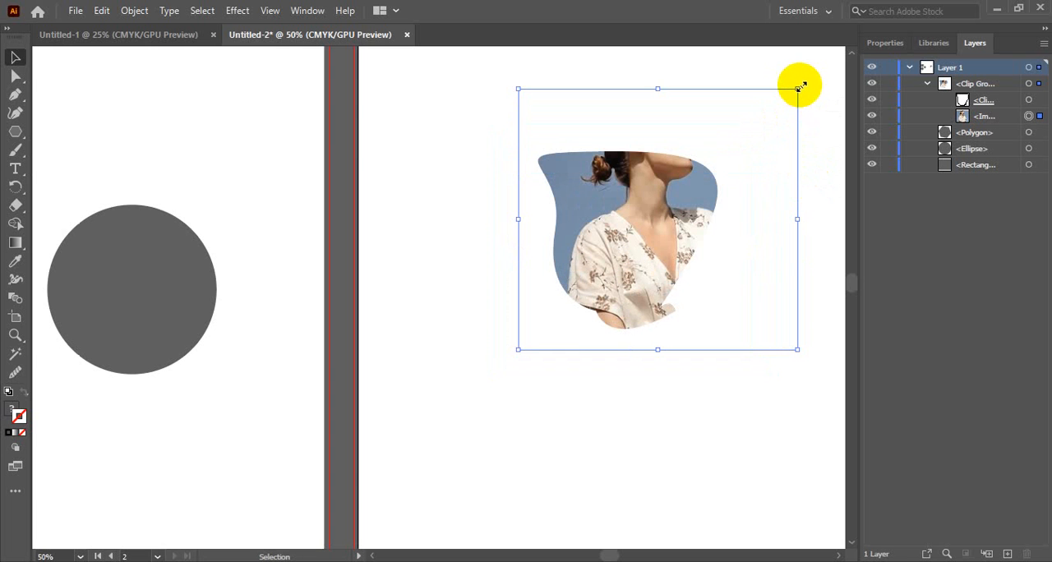
Scale the image inside the mask proportionally until it fits just around the freeform shape, and deselect it.
{"action": "left_click_drag", "start_coordinate": [802, 86], "coordinate": [742, 140]}
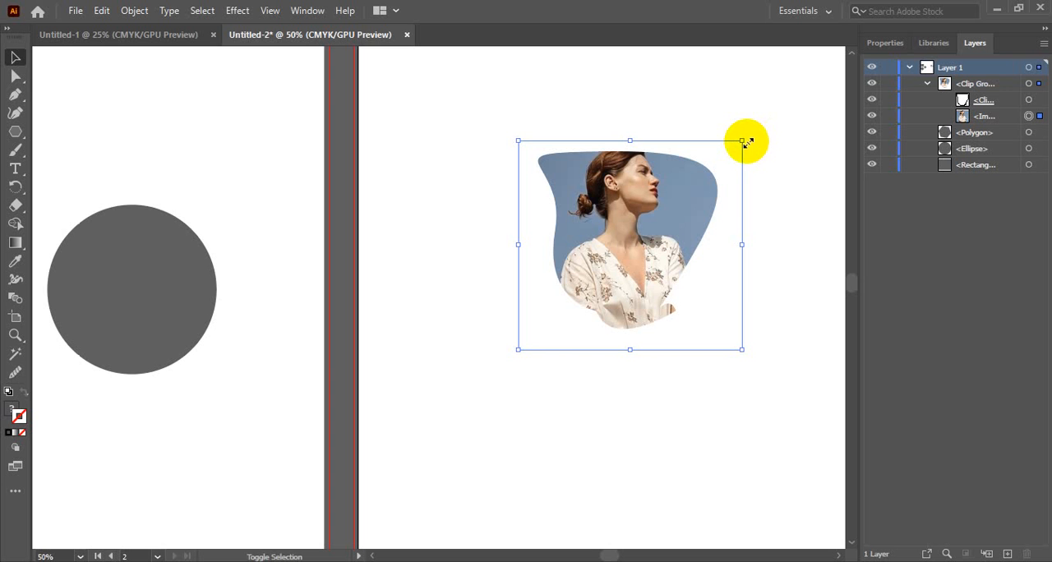
{"action": "left_click_drag", "start_coordinate": [742, 141], "coordinate": [731, 151]}
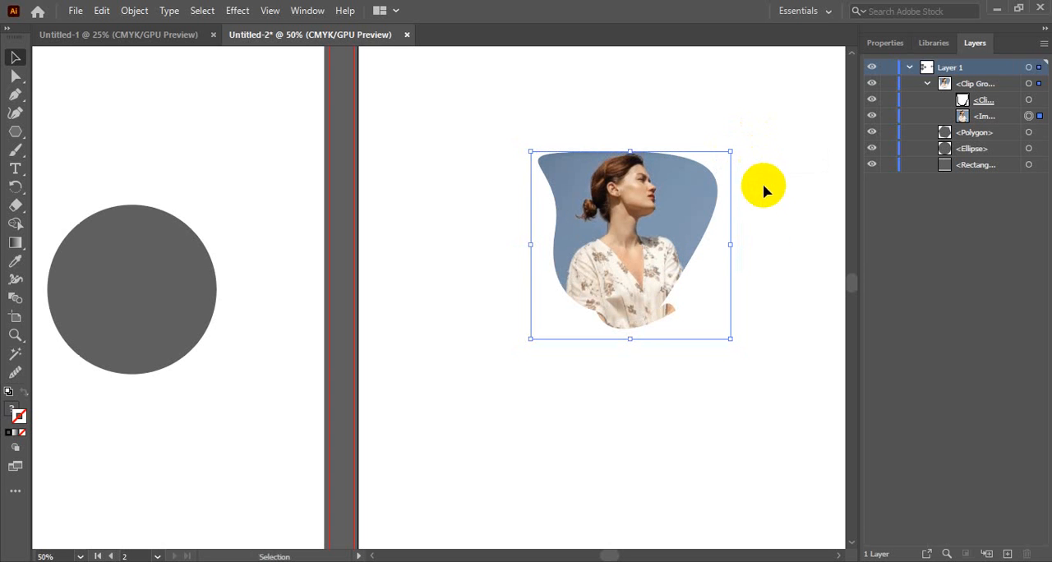
{"action": "left_click", "coordinate": [770, 229]}
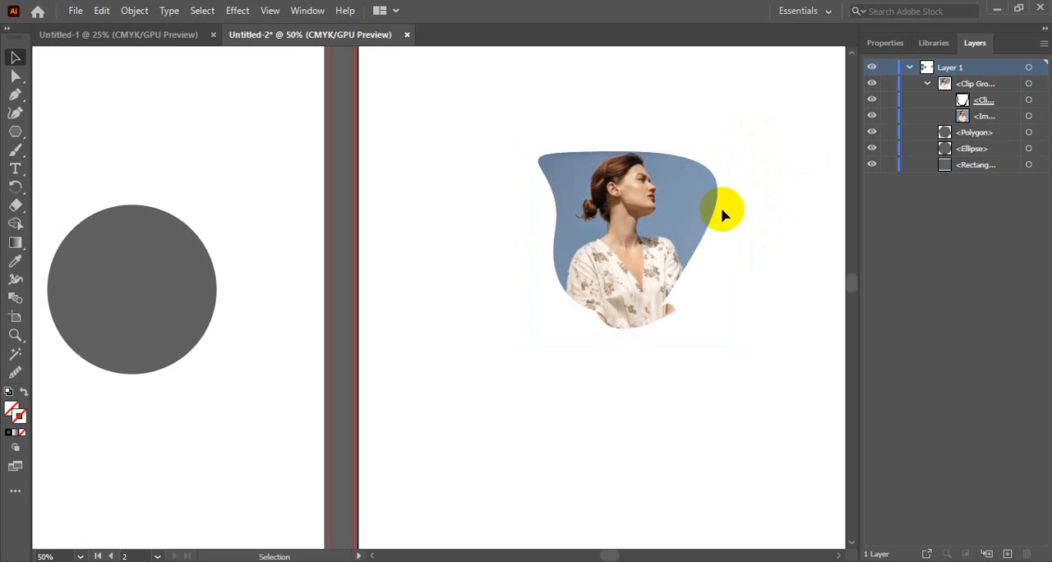
Select the clip group as a whole, check its properties and deselect it.
{"action": "left_click", "coordinate": [697, 218]}
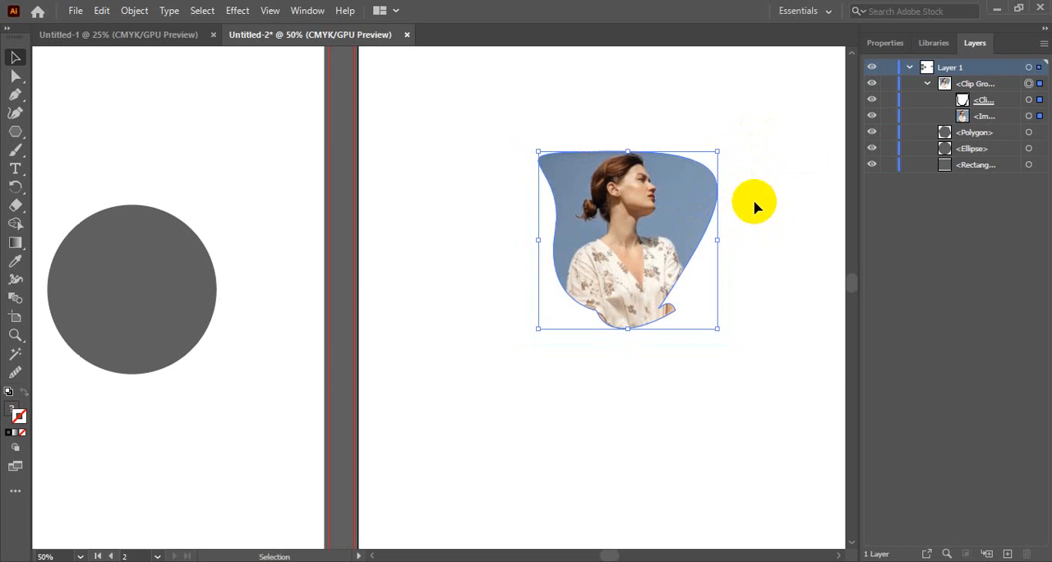
{"action": "left_click", "coordinate": [779, 181]}
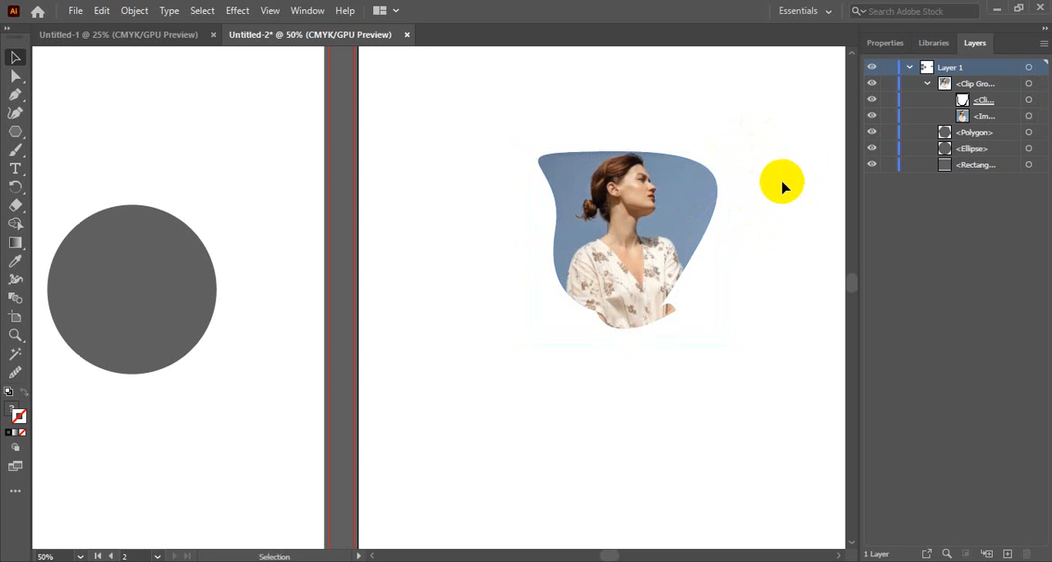
{"action": "left_click", "coordinate": [886, 43]}
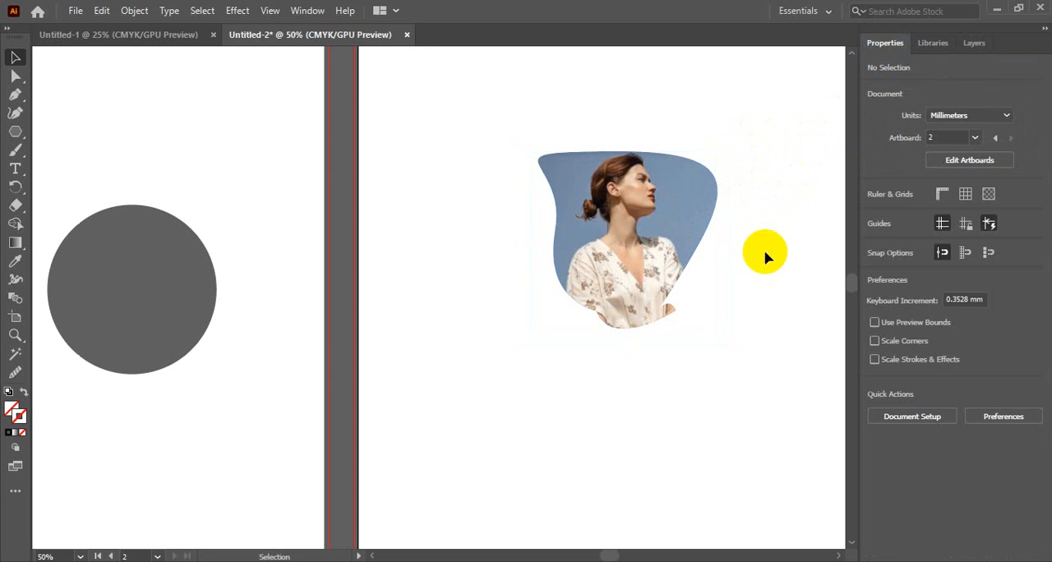
{"action": "left_click", "coordinate": [648, 199]}
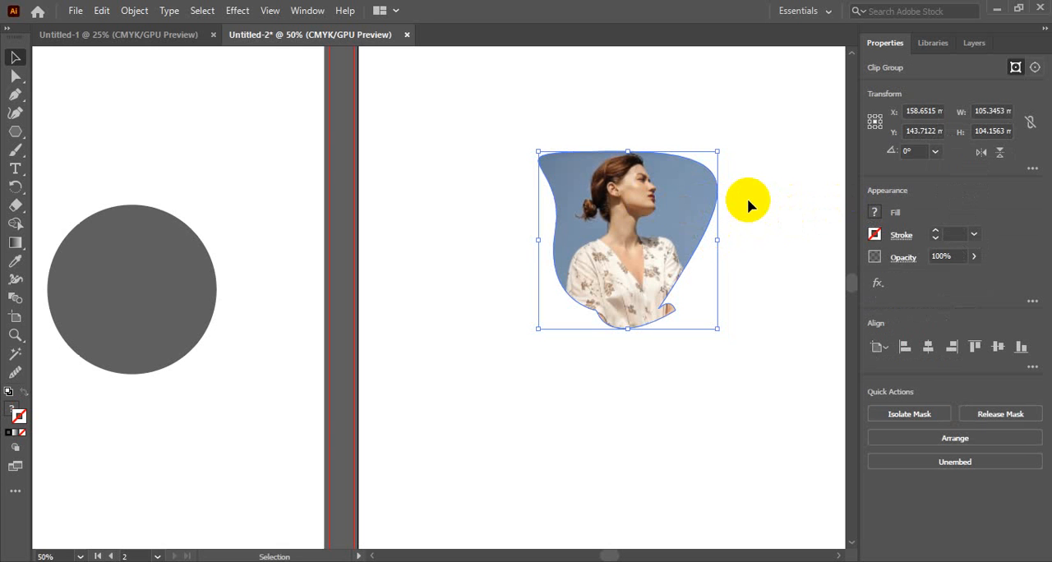
{"action": "left_click", "coordinate": [747, 175]}
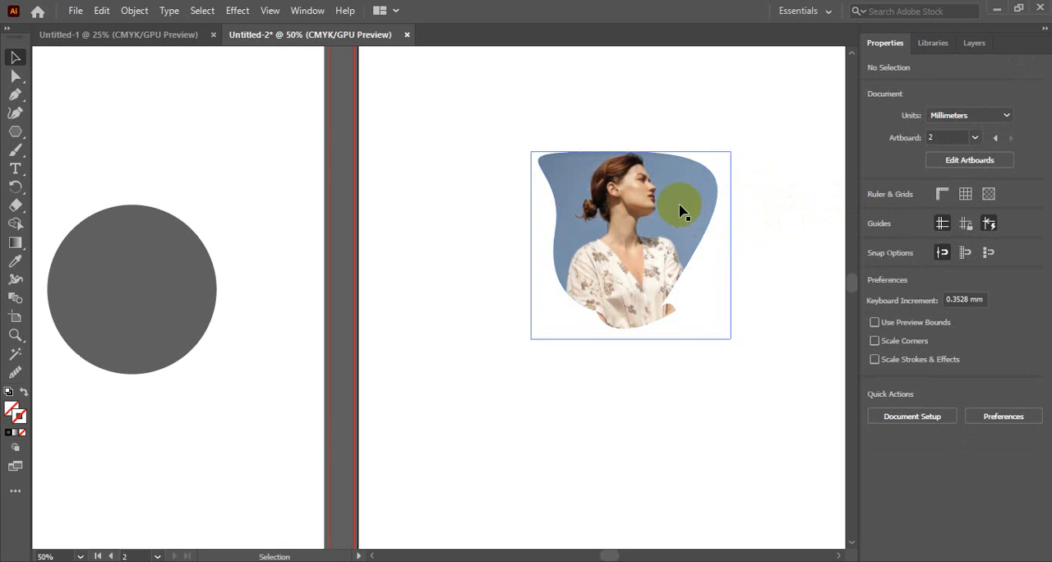
Isolate the clip group, duplicate its image to the area below the freeform shape, and exit isolation.
{"action": "left_click", "coordinate": [617, 228]}
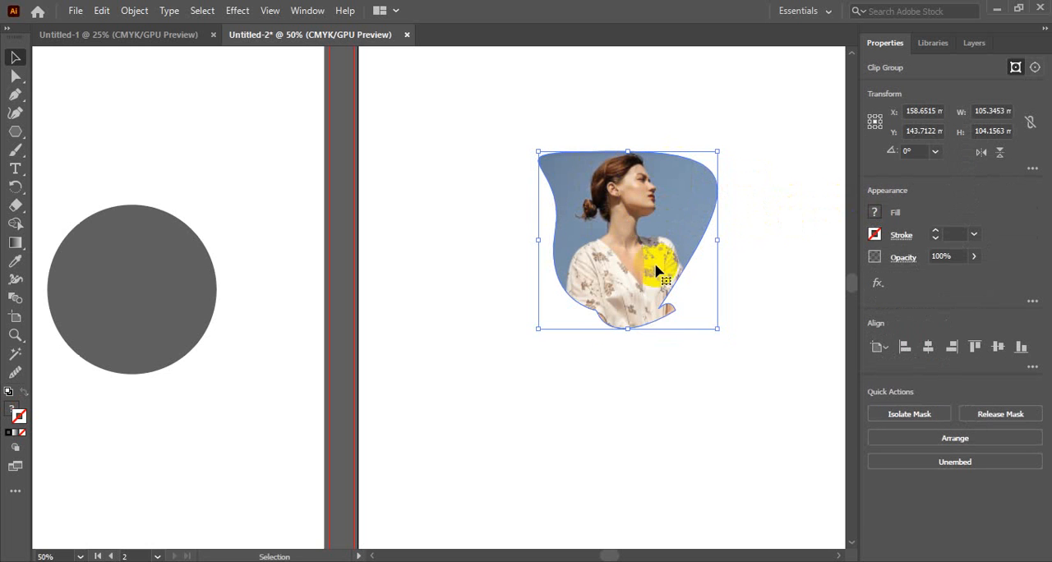
{"action": "scroll", "coordinate": [653, 275], "scroll_direction": "down", "scroll_amount": 3}
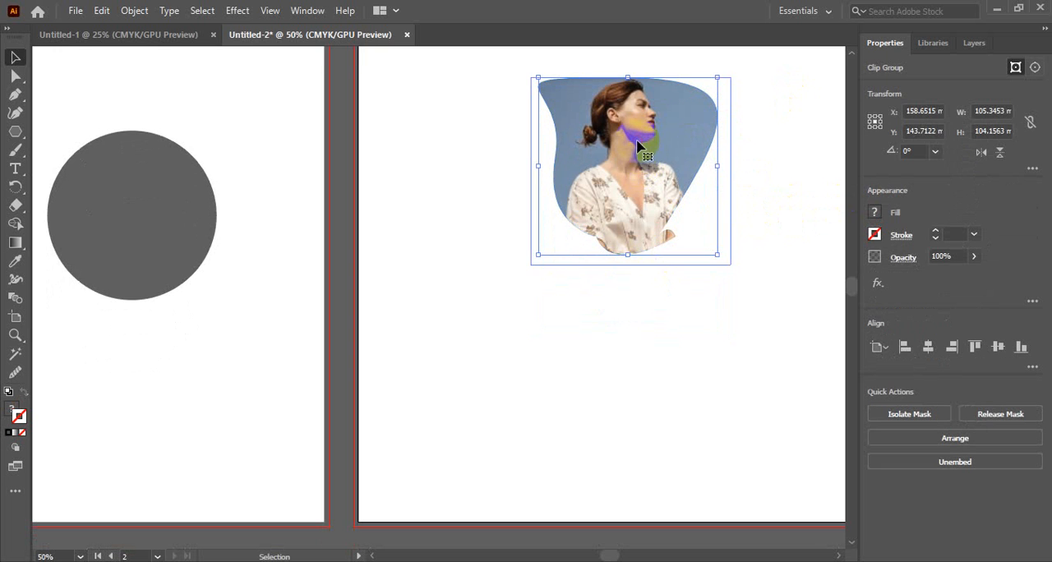
{"action": "double_click", "coordinate": [663, 142]}
{"action": "left_click", "coordinate": [662, 141]}
{"action": "left_click_drag", "start_coordinate": [663, 141], "coordinate": [586, 351]}
{"action": "double_click", "coordinate": [717, 340]}
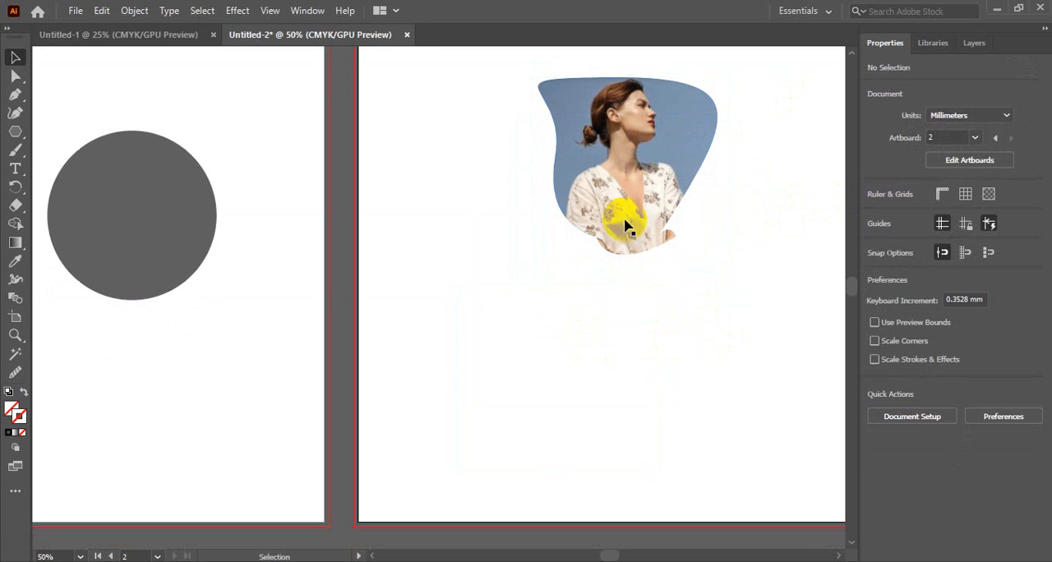
Target the duplicate image in the clip group's layer contents, move it out of the group to the top of Layer 1, and deselect it.
{"action": "left_click", "coordinate": [974, 43]}
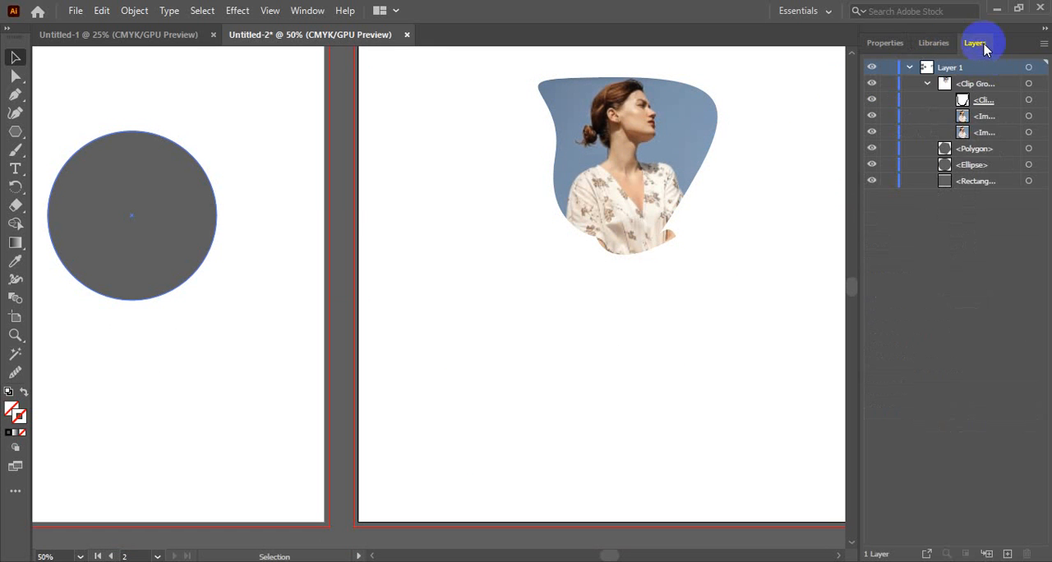
{"action": "left_click", "coordinate": [1029, 132]}
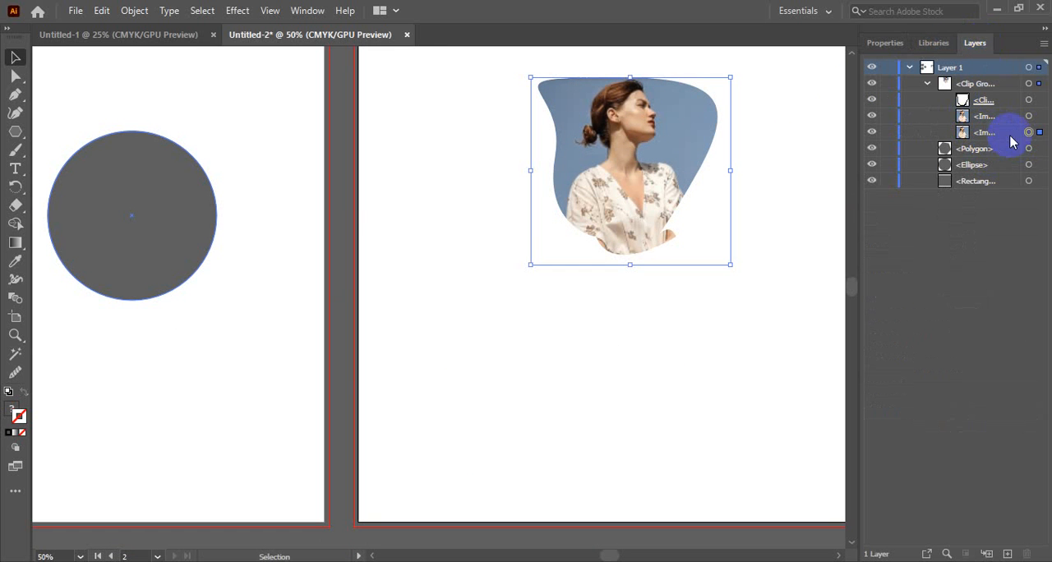
{"action": "left_click", "coordinate": [1029, 116]}
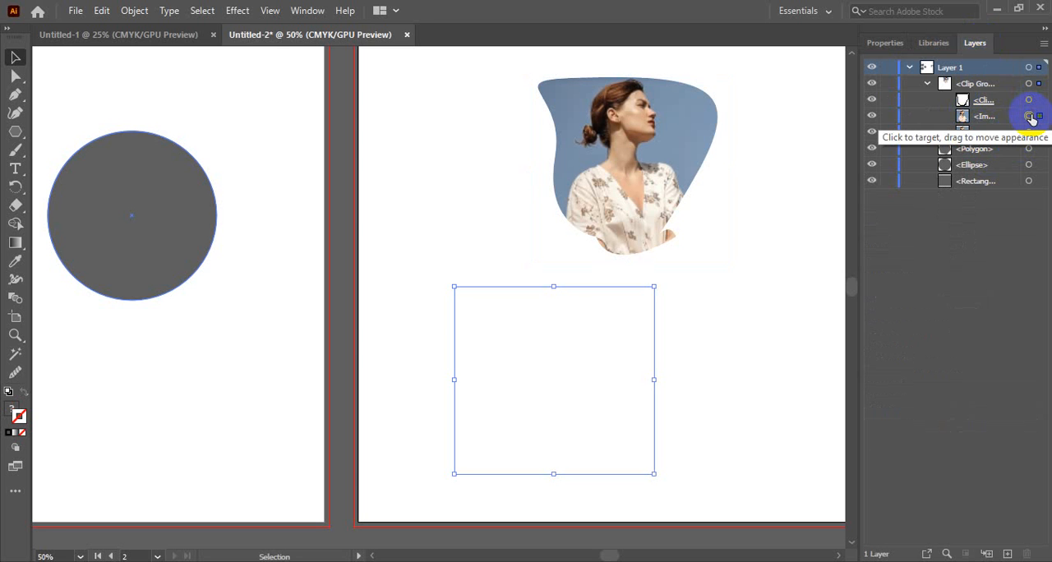
{"action": "right_click", "coordinate": [575, 390]}
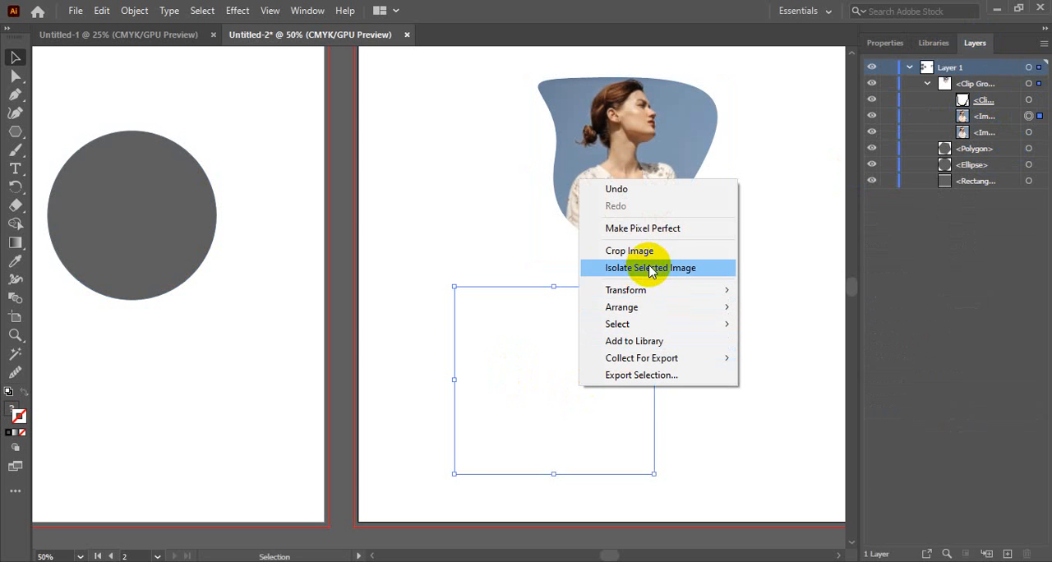
{"action": "left_click", "coordinate": [511, 388]}
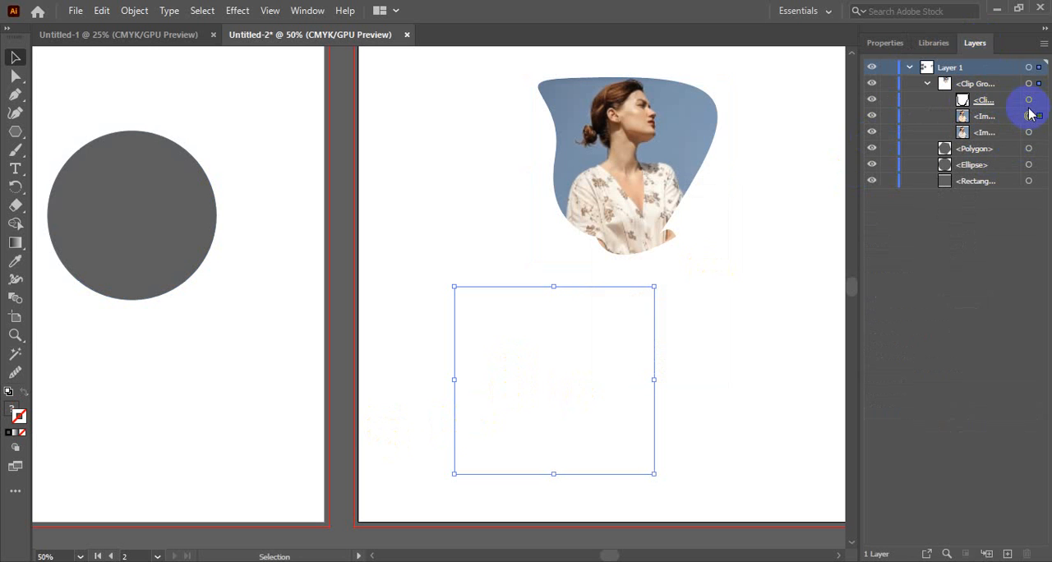
{"action": "left_click_drag", "start_coordinate": [1000, 123], "coordinate": [998, 78]}
{"action": "left_click", "coordinate": [803, 330]}
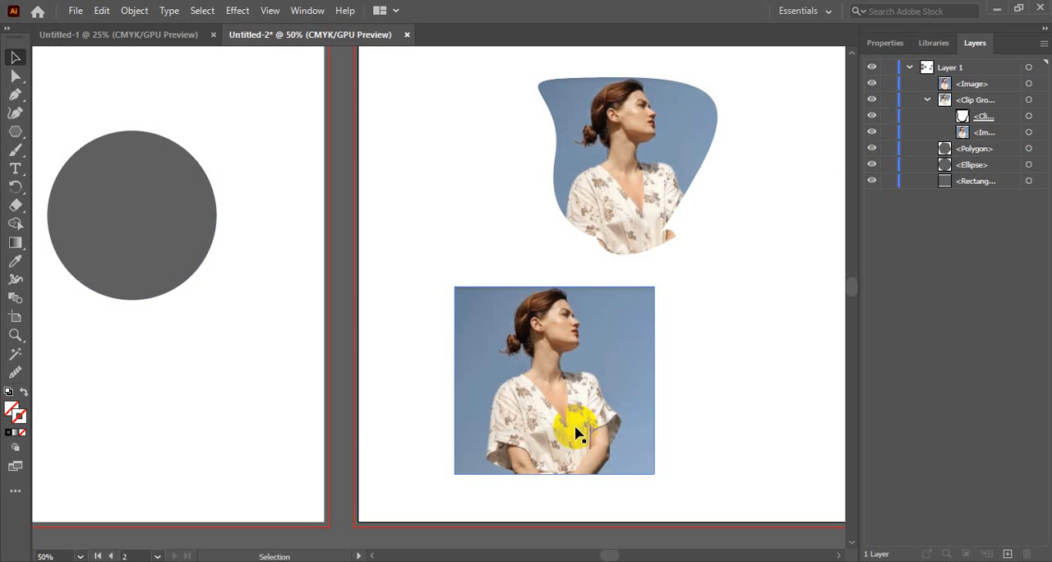
Move the unclipped photo copy slightly up and to the right beneath the freeform clipped photo, and deselect it.
{"action": "left_click", "coordinate": [622, 372]}
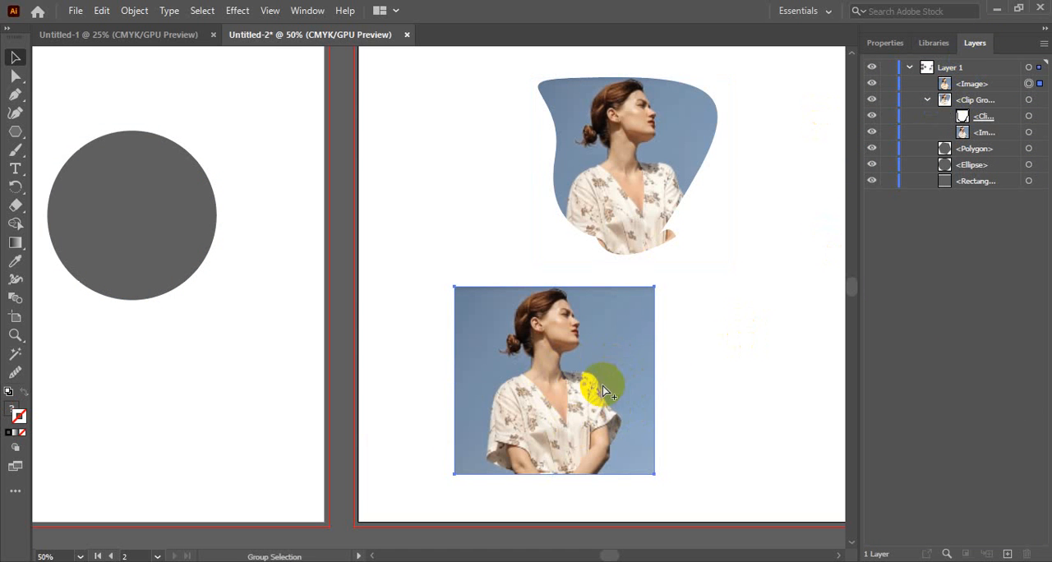
{"action": "left_click", "coordinate": [530, 373], "text": "ctrl+alt"}
{"action": "left_click_drag", "start_coordinate": [499, 294], "coordinate": [599, 332]}
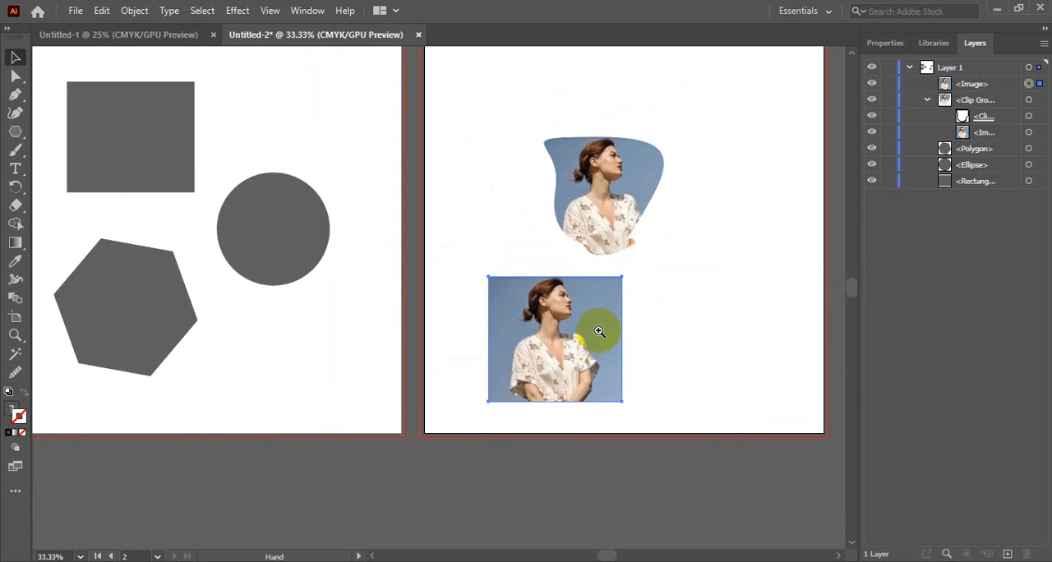
{"action": "left_click", "coordinate": [599, 331], "text": "ctrl"}
{"action": "left_click_drag", "start_coordinate": [533, 345], "coordinate": [604, 346]}
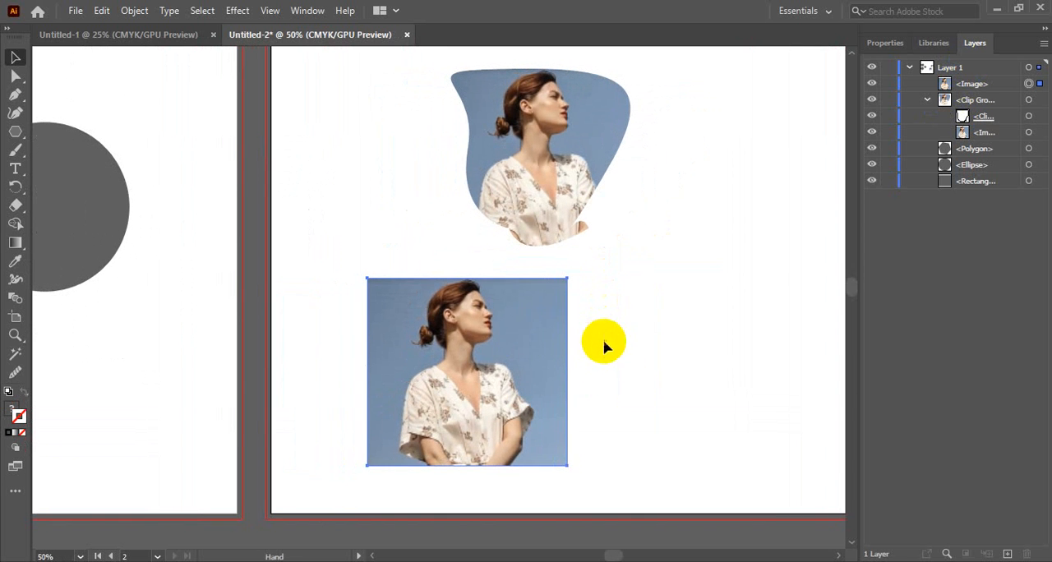
{"action": "mouse_move", "coordinate": [493, 345]}
{"action": "left_mouse_down"}
{"action": "mouse_move", "coordinate": [490, 332]}
{"action": "mouse_move", "coordinate": [508, 335]}
{"action": "left_mouse_up"}
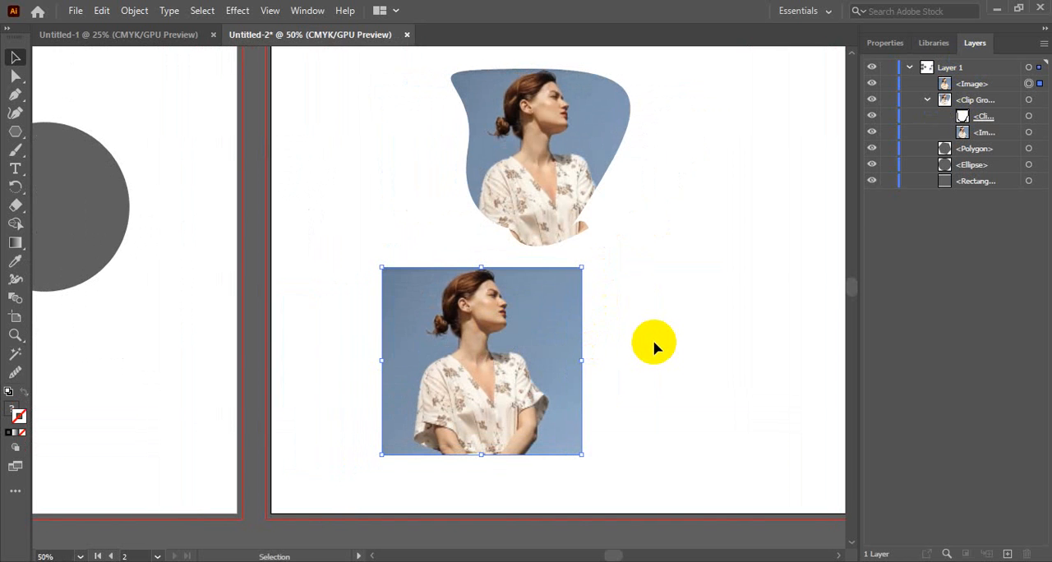
{"action": "left_click_drag", "start_coordinate": [549, 352], "coordinate": [549, 352]}
{"action": "left_click", "coordinate": [733, 348]}
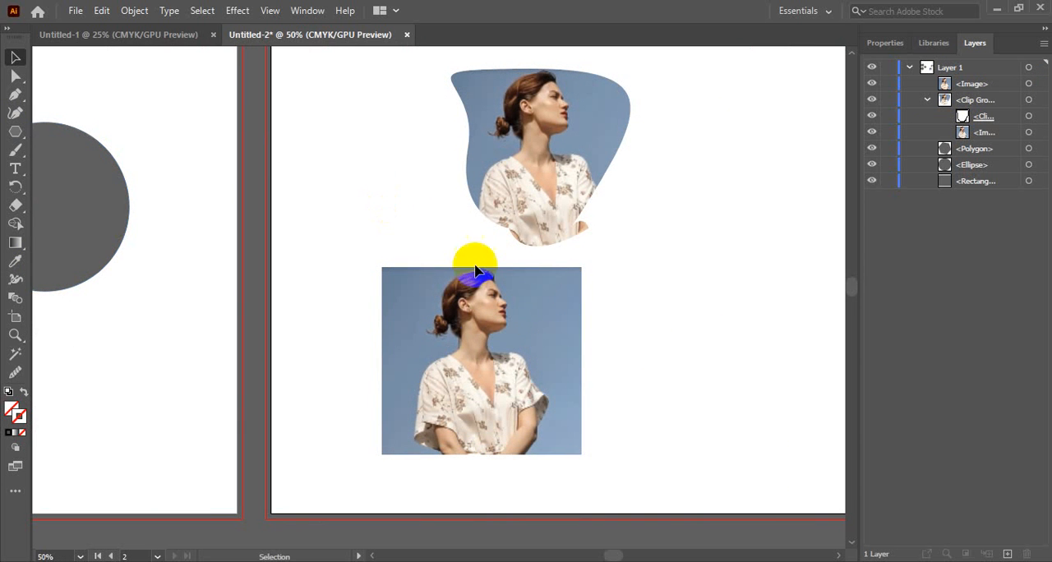
Draw a circle about 63 mm in diameter over the woman's head on the unclipped photo and show its properties.
{"action": "left_click", "coordinate": [417, 346]}
{"action": "left_click", "coordinate": [15, 132]}
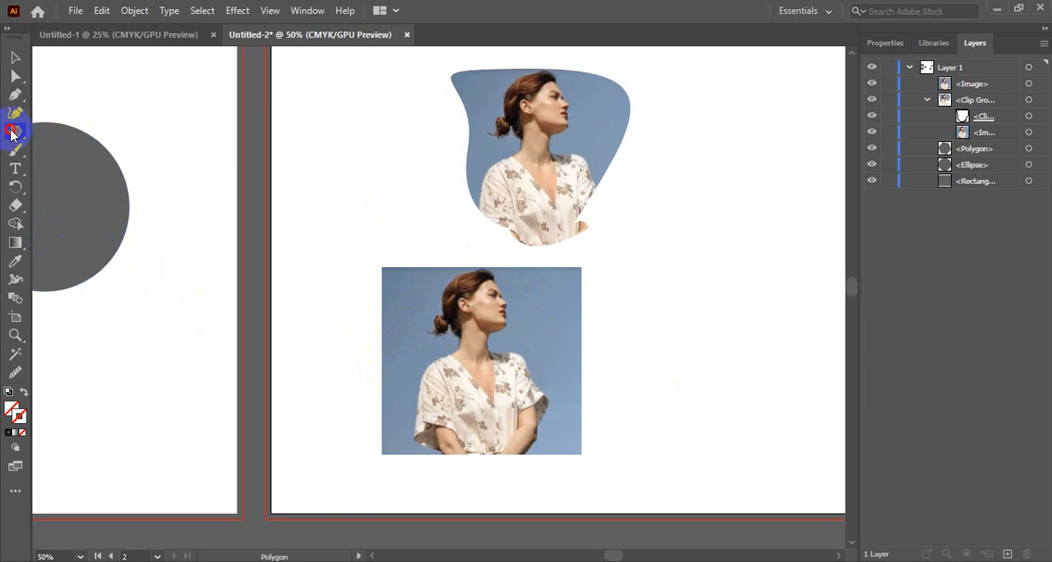
{"action": "left_click_drag", "start_coordinate": [11, 135], "coordinate": [99, 129]}
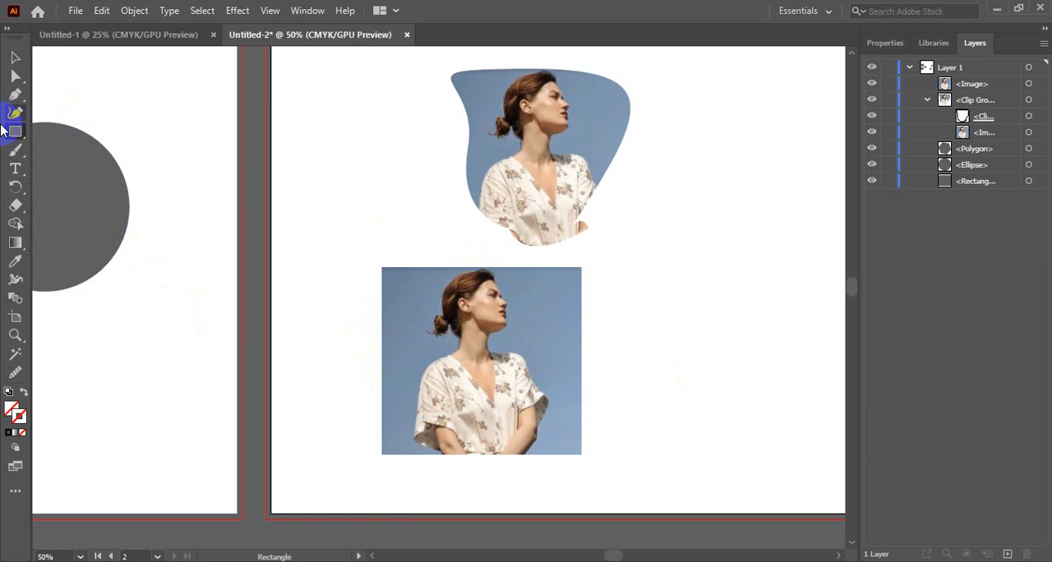
{"action": "left_click_drag", "start_coordinate": [15, 132], "coordinate": [99, 148]}
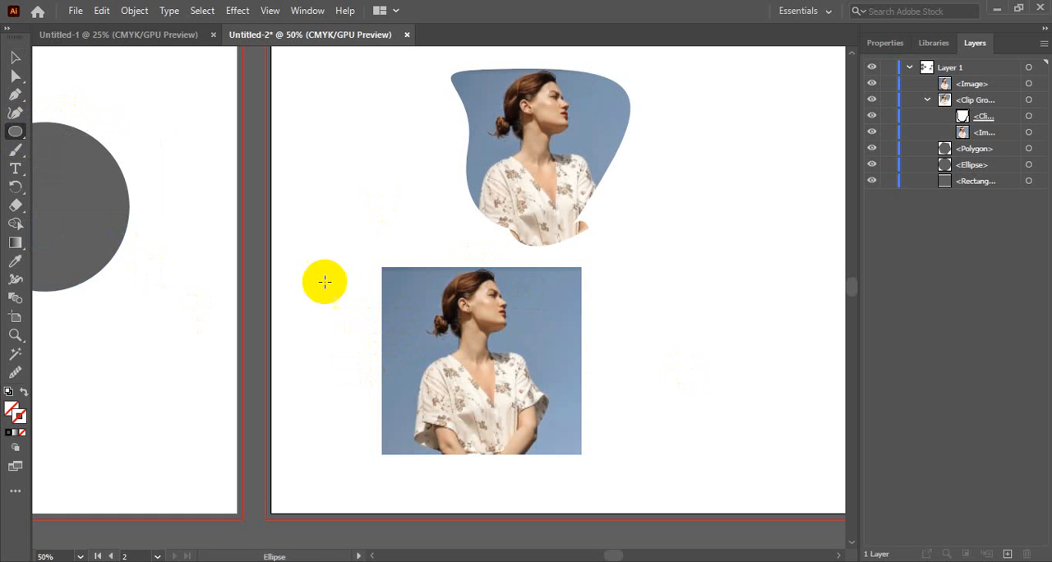
{"action": "left_click_drag", "start_coordinate": [431, 273], "coordinate": [535, 379]}
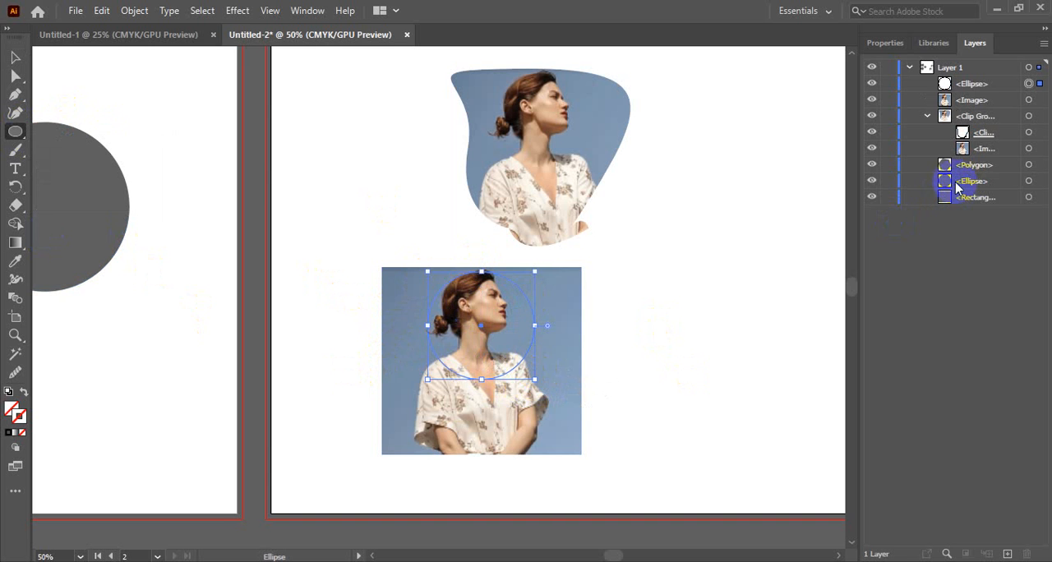
{"action": "left_click", "coordinate": [886, 43]}
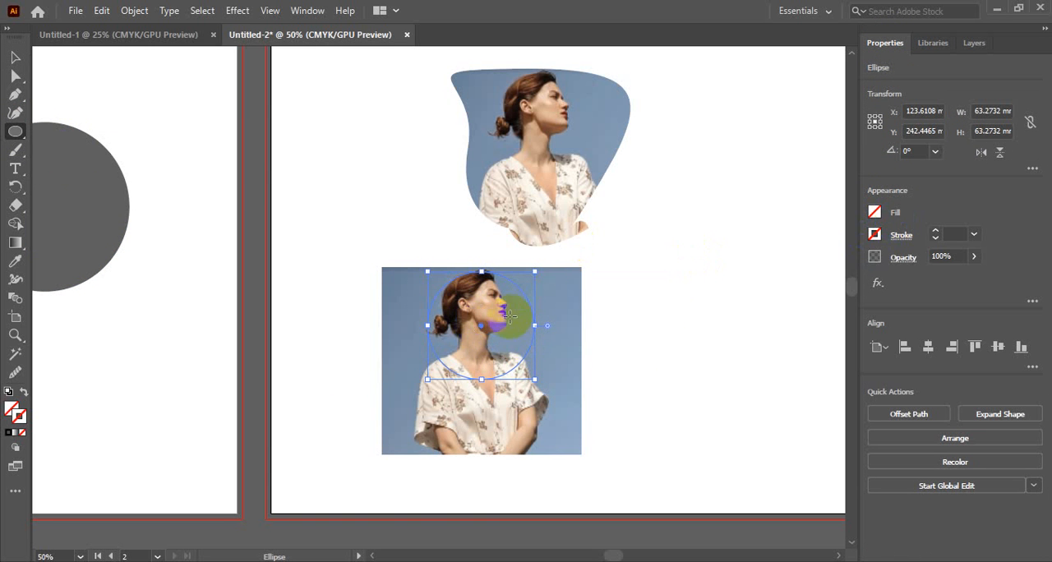
Select the circle together with the photo beneath it and make a clipping mask from them.
{"action": "left_click", "coordinate": [15, 57]}
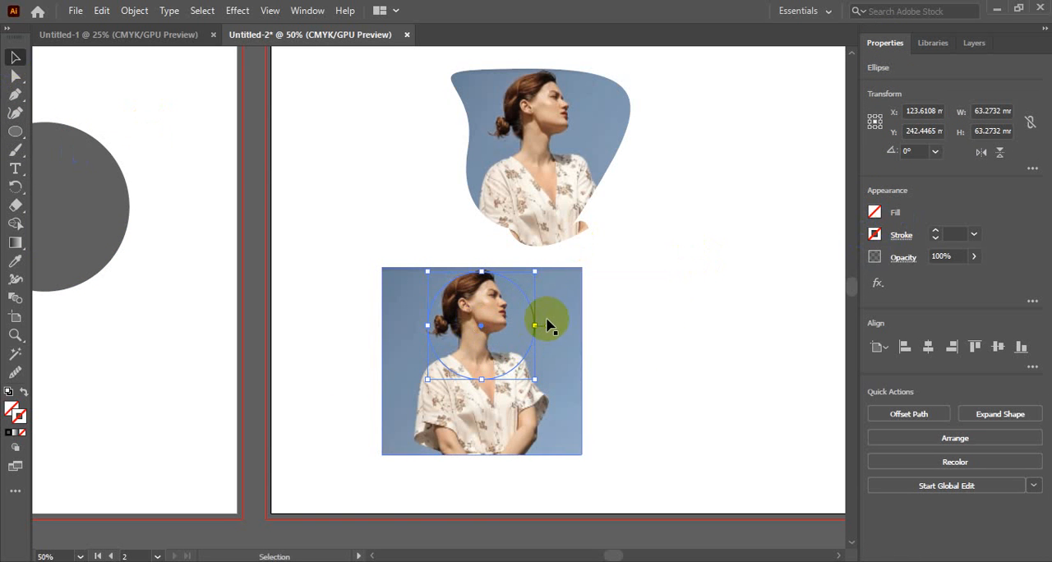
{"action": "left_click", "coordinate": [418, 347], "text": "shift"}
{"action": "right_click", "coordinate": [511, 327]}
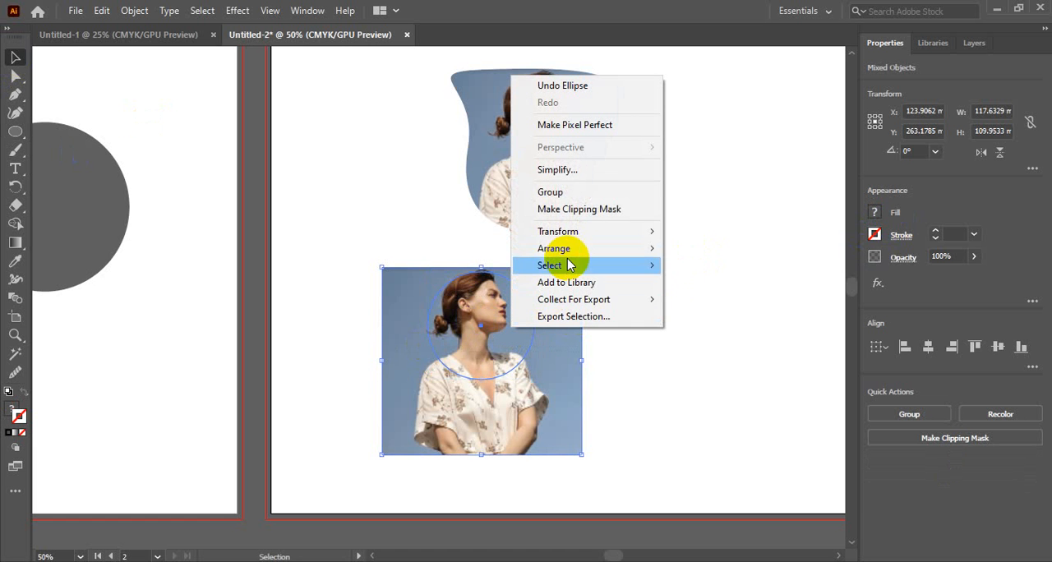
{"action": "left_click", "coordinate": [579, 210]}
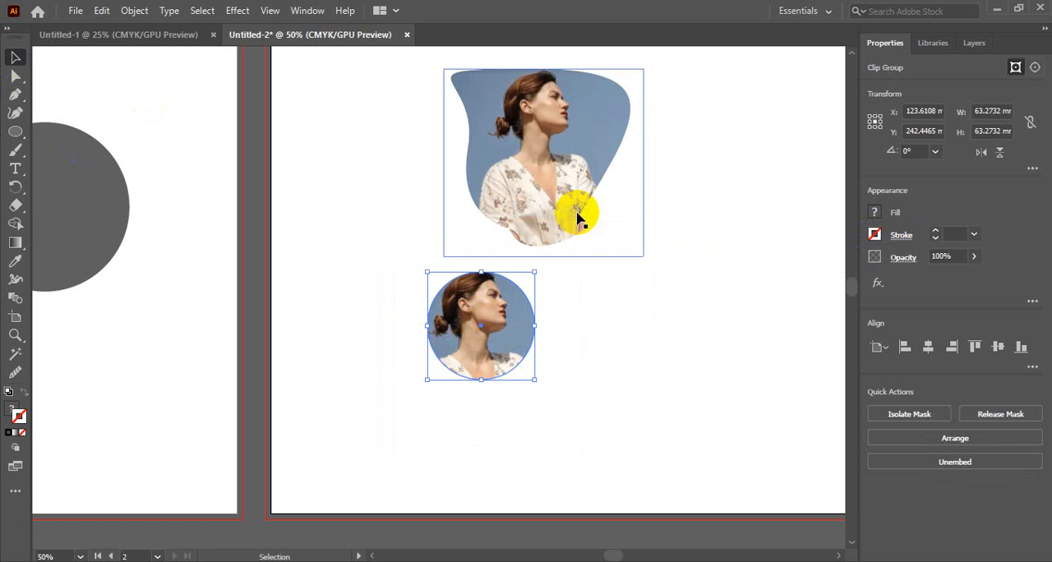
{"action": "left_click", "coordinate": [556, 383]}
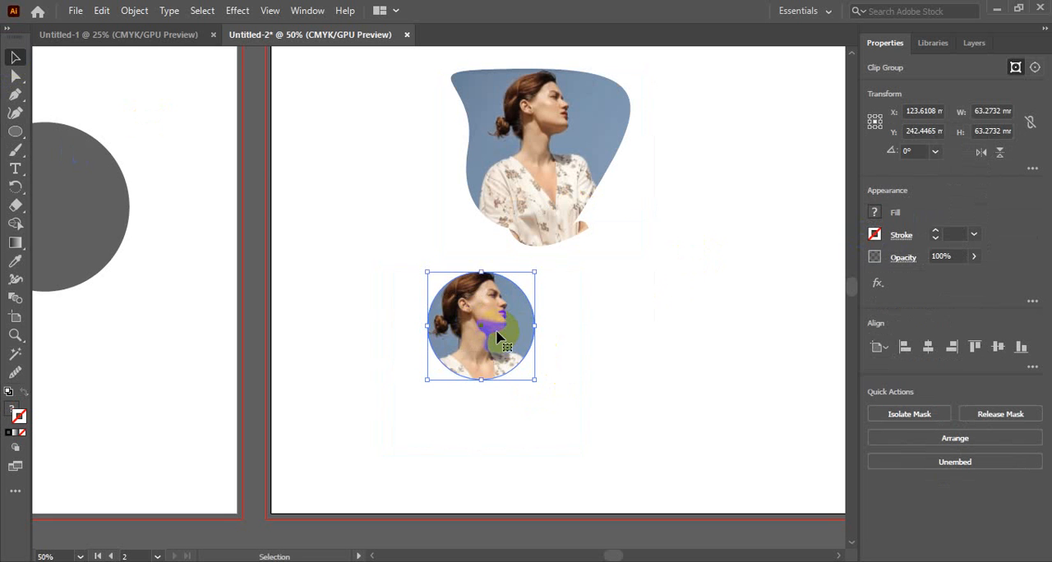
Release the circular clipping mask and select the photo on its own.
{"action": "key", "text": "ctrl+alt+7"}
{"action": "left_click", "coordinate": [651, 336]}
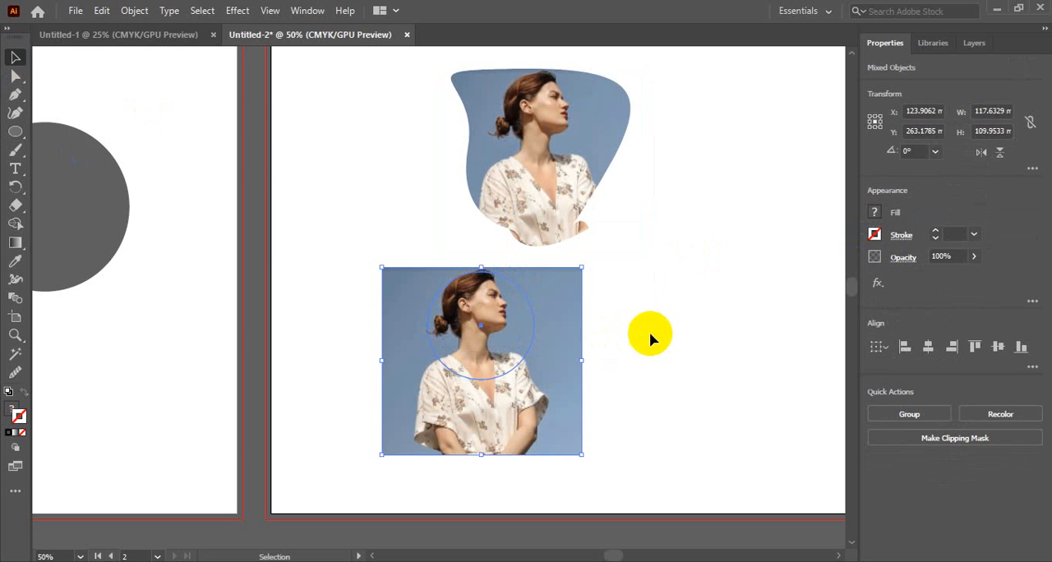
{"action": "left_click", "coordinate": [505, 337]}
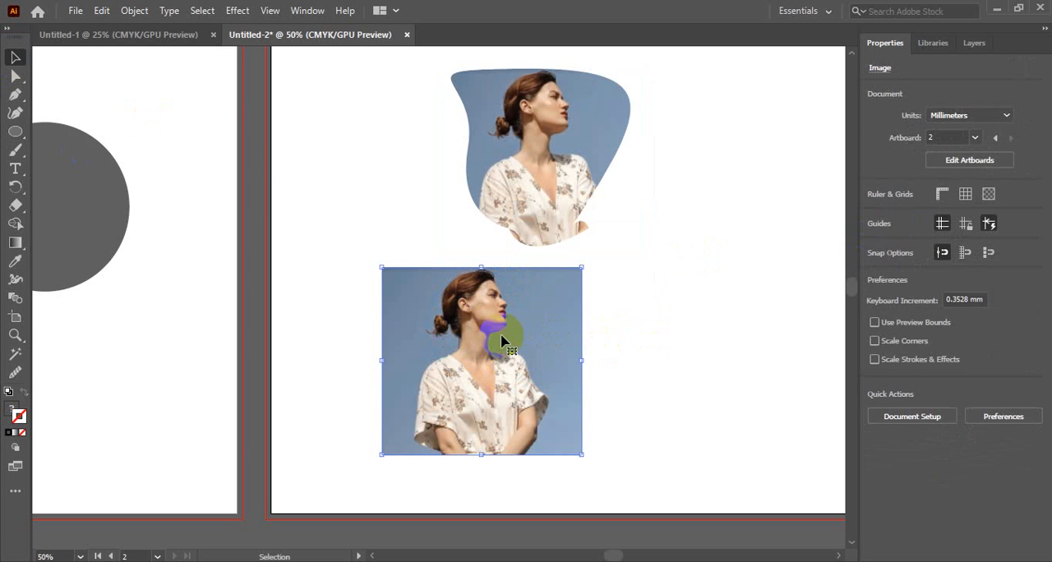
Select the circle over the woman's head on its own and show the document's layer list.
{"action": "left_click", "coordinate": [633, 309]}
{"action": "left_click_drag", "start_coordinate": [470, 246], "coordinate": [489, 370]}
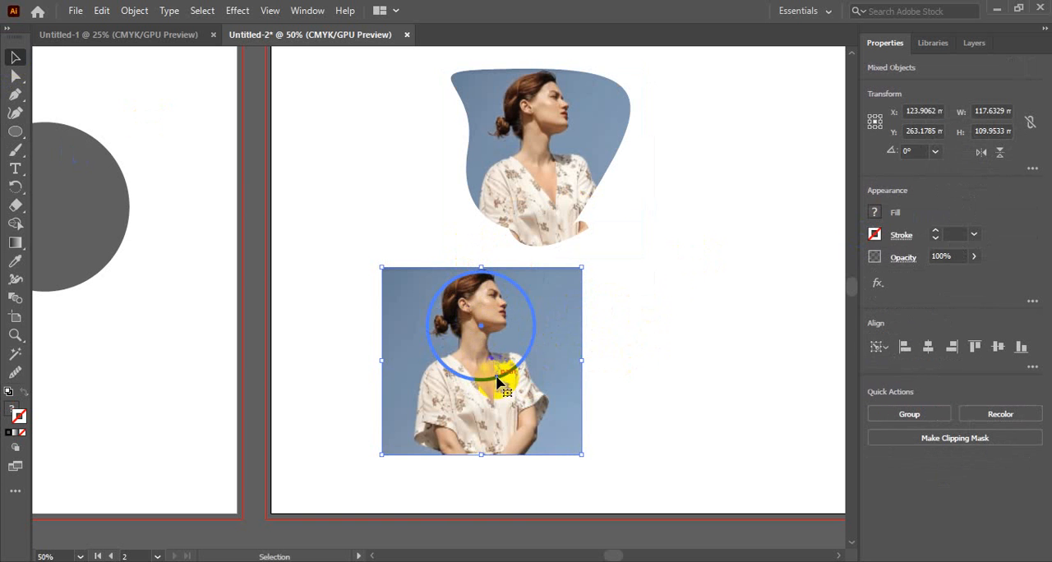
{"action": "left_click", "coordinate": [608, 349]}
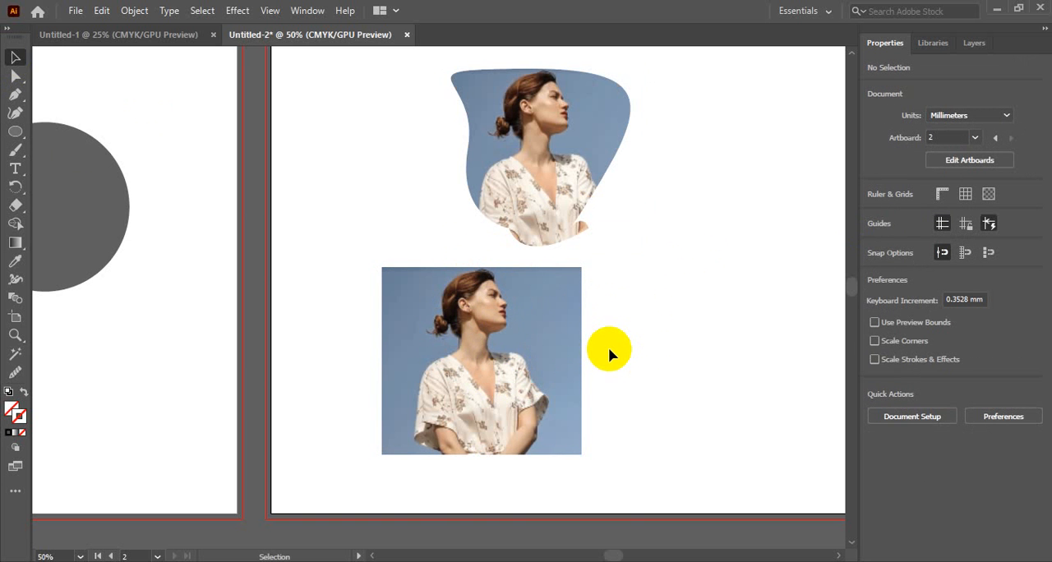
{"action": "left_click", "coordinate": [475, 384]}
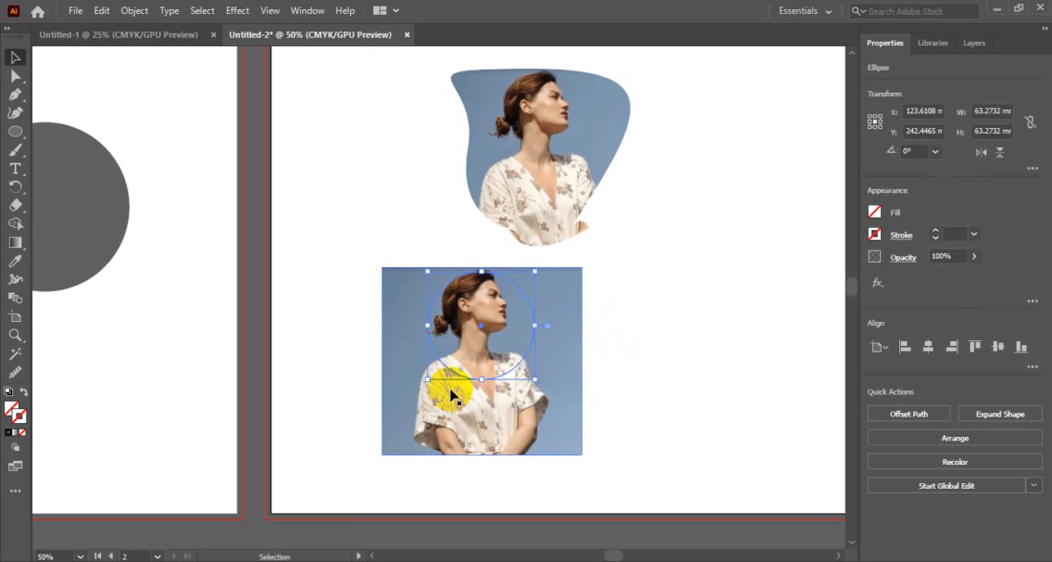
{"action": "left_click", "coordinate": [974, 44]}
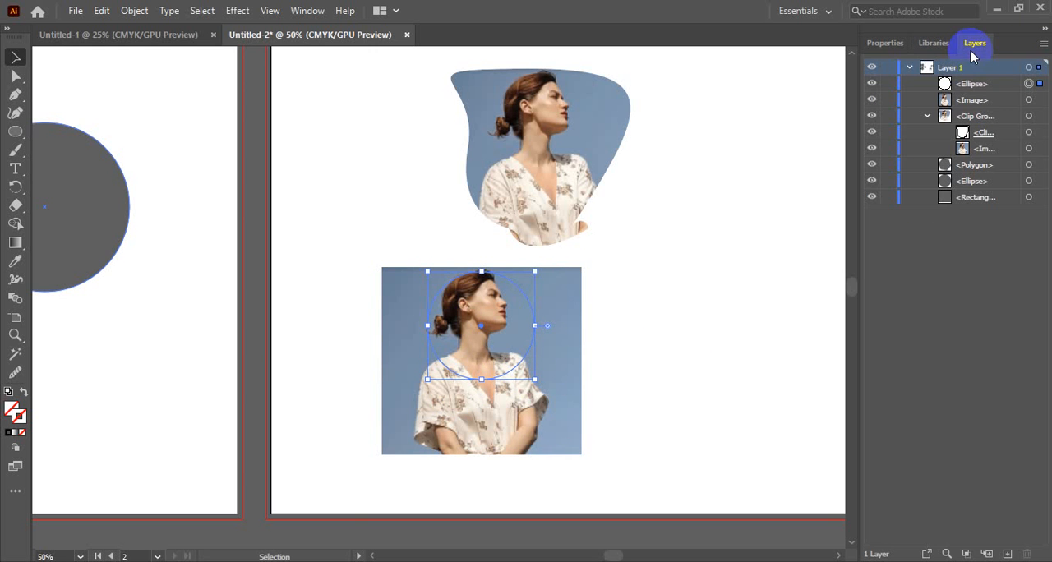
Move the unclipped photo above the circle in the layer order and try to make a clipping mask from both.
{"action": "left_click", "coordinate": [993, 101]}
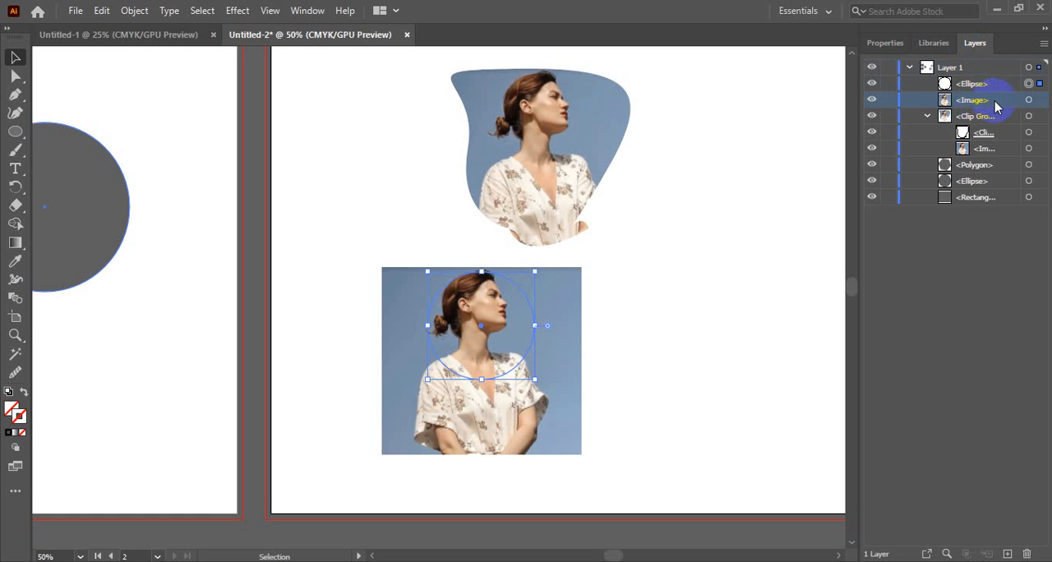
{"action": "left_click_drag", "start_coordinate": [994, 107], "coordinate": [1001, 85]}
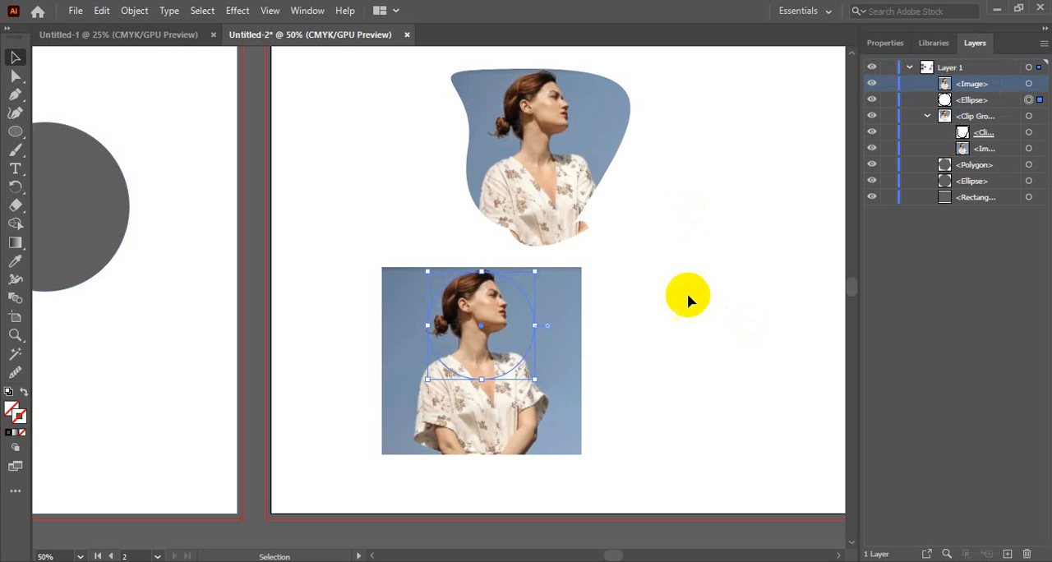
{"action": "left_click", "coordinate": [618, 298]}
{"action": "left_click_drag", "start_coordinate": [633, 309], "coordinate": [415, 362]}
{"action": "right_click", "coordinate": [521, 315]}
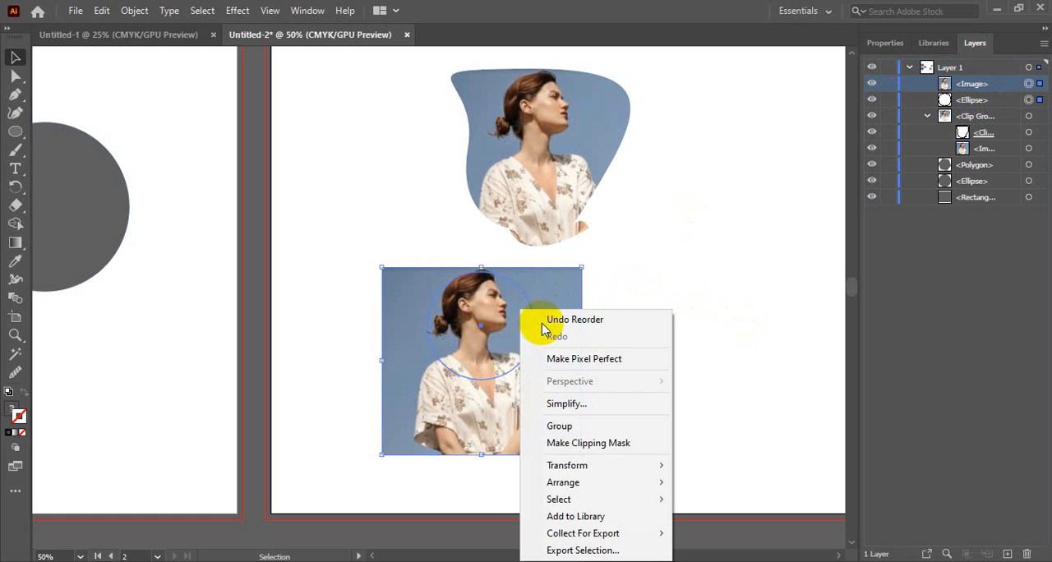
{"action": "left_click", "coordinate": [559, 438]}
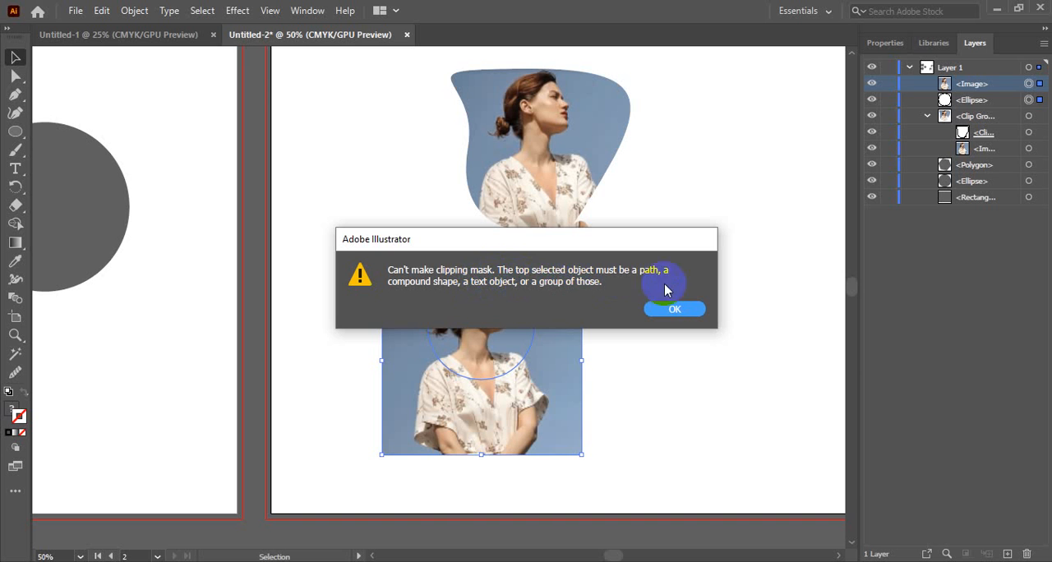
{"action": "left_click", "coordinate": [673, 310]}
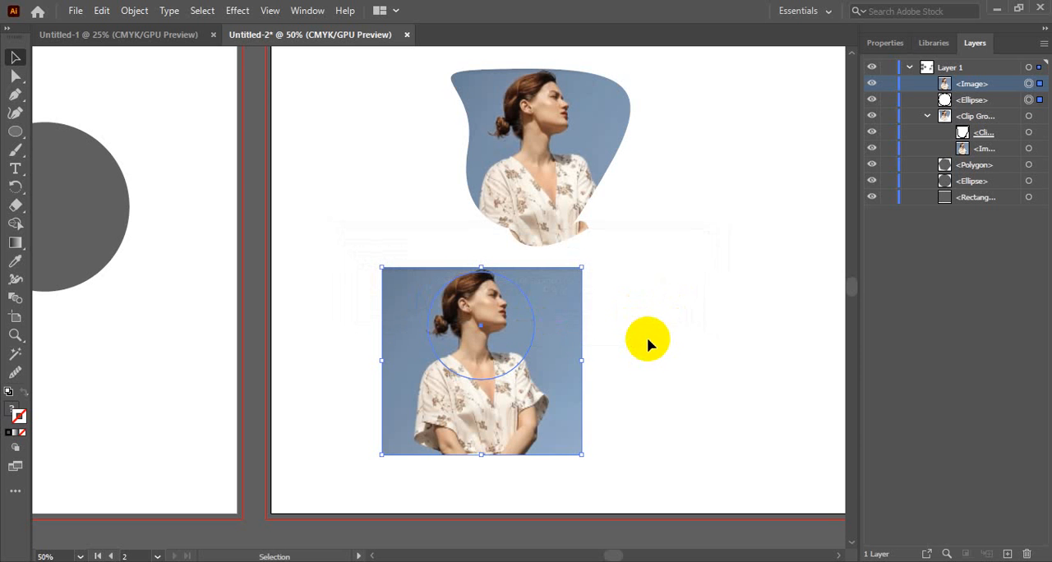
Return the circle above the photo in the layer order, then select the circle and show its properties.
{"action": "left_click", "coordinate": [651, 340]}
{"action": "left_click", "coordinate": [557, 382]}
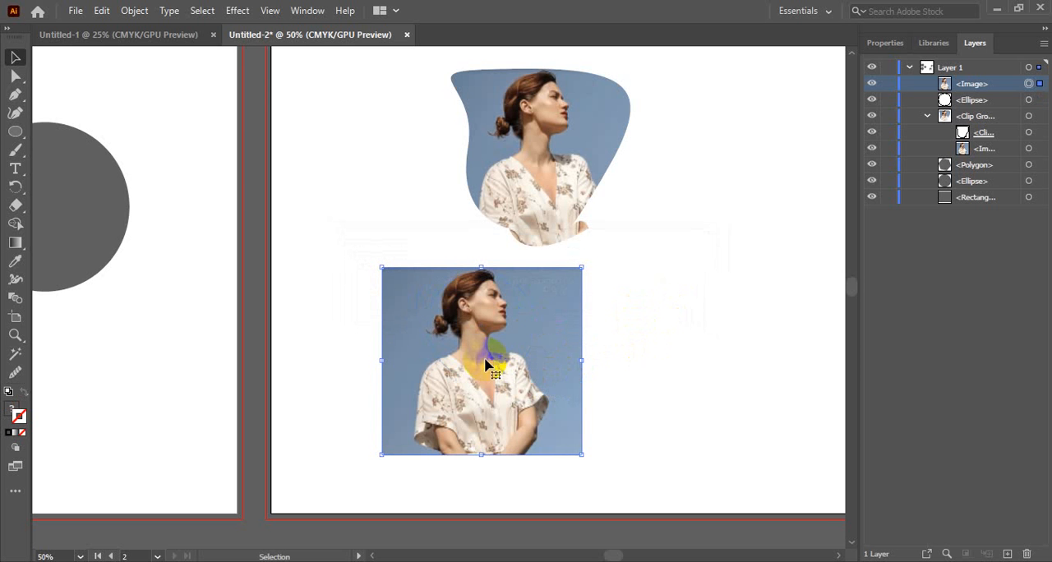
{"action": "left_click", "coordinate": [669, 398]}
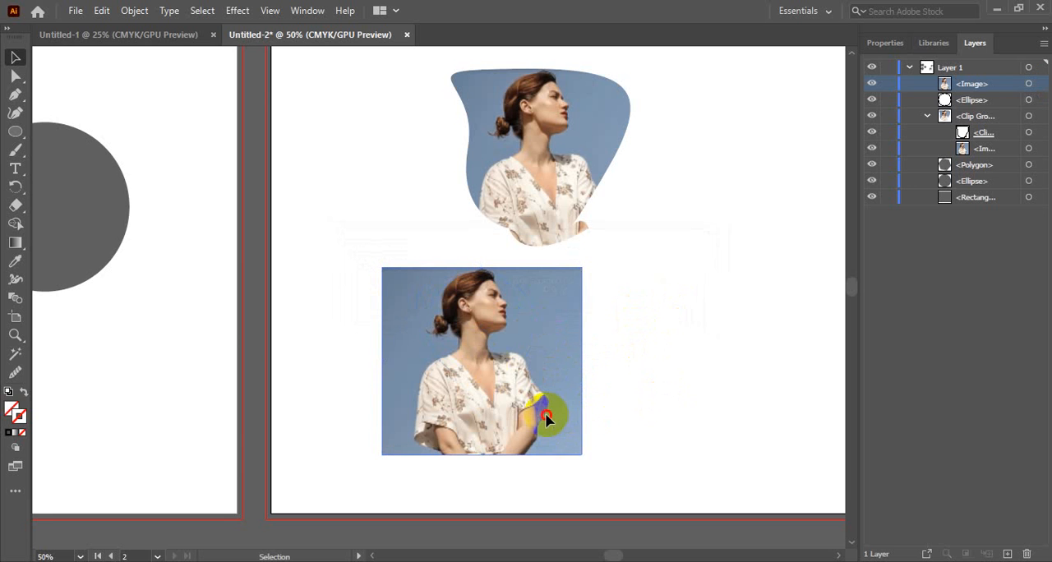
{"action": "left_click", "coordinate": [545, 412]}
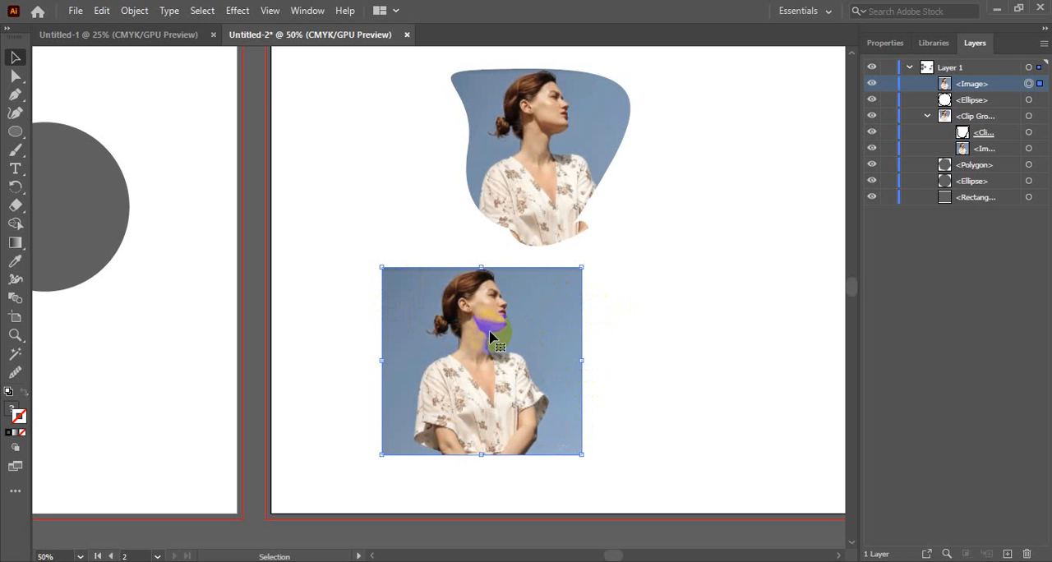
{"action": "left_click", "coordinate": [980, 99]}
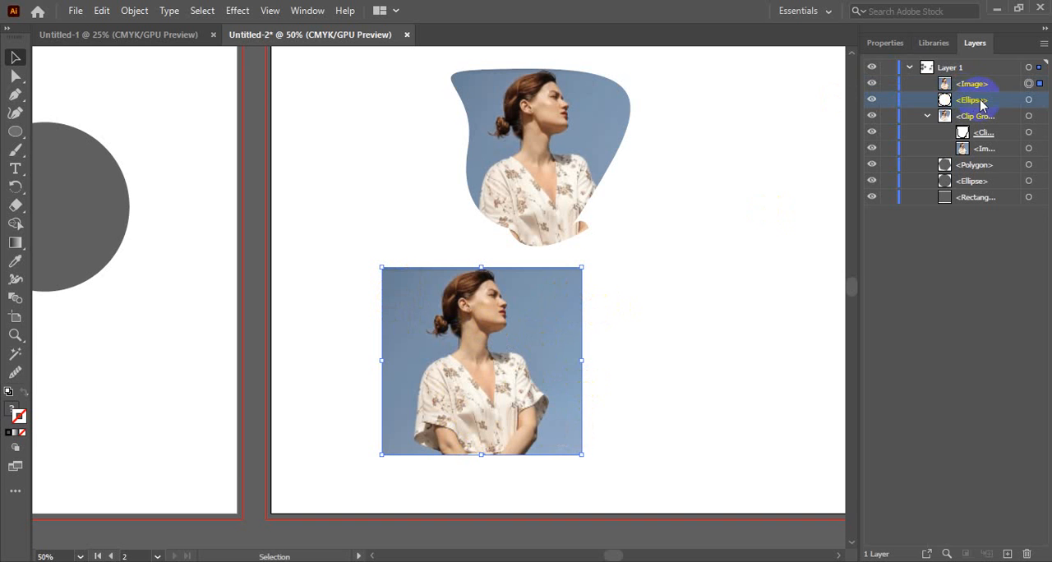
{"action": "left_click_drag", "start_coordinate": [982, 103], "coordinate": [978, 78]}
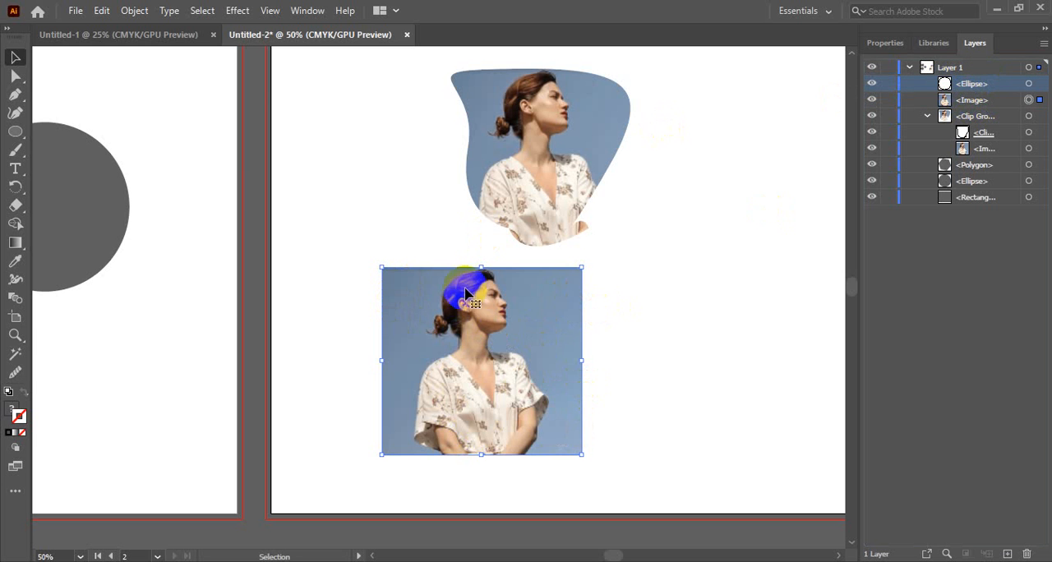
{"action": "left_click", "coordinate": [534, 327]}
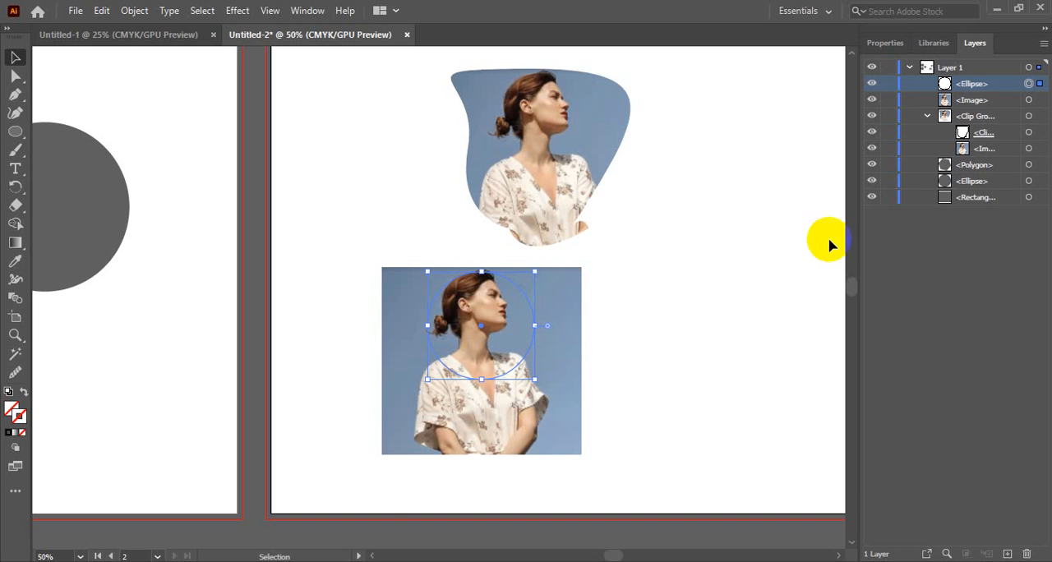
{"action": "left_click", "coordinate": [886, 45]}
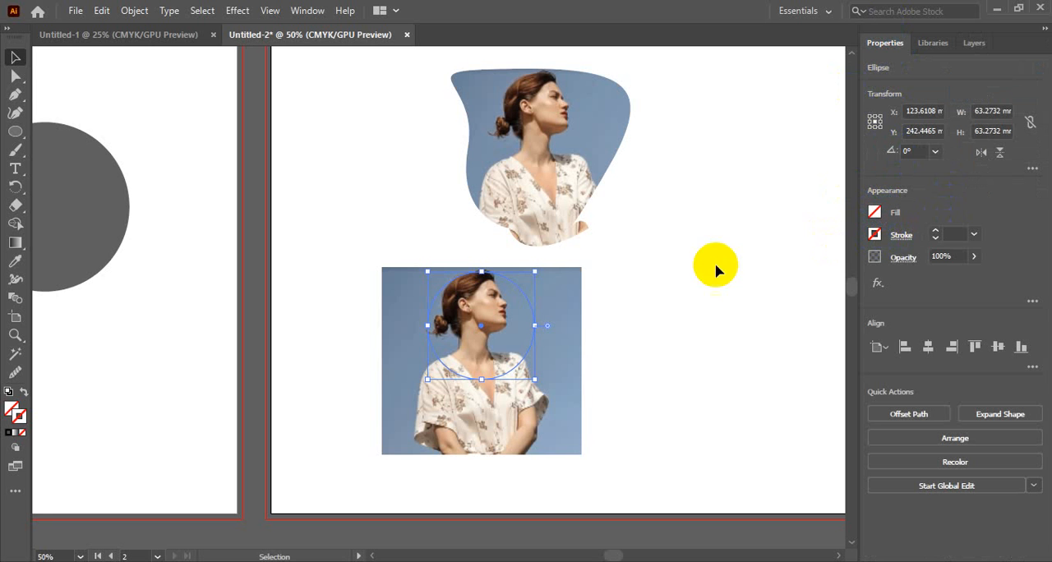
Make a clipping mask from the circle and the photo, check the clipped result, and undo the mask.
{"action": "left_click", "coordinate": [630, 324]}
{"action": "left_click", "coordinate": [446, 317]}
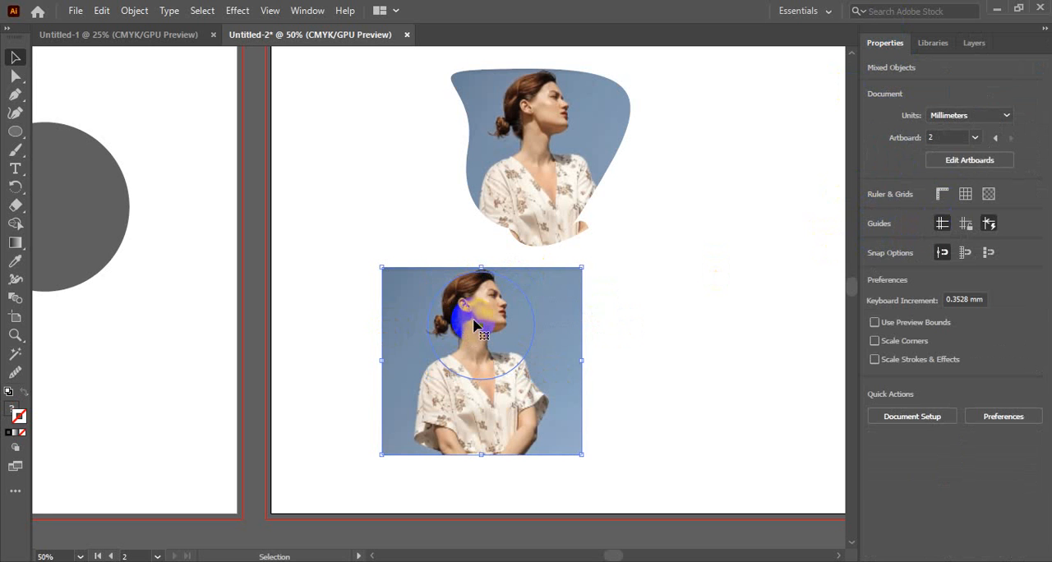
{"action": "right_click", "coordinate": [496, 323]}
{"action": "left_click", "coordinate": [557, 202]}
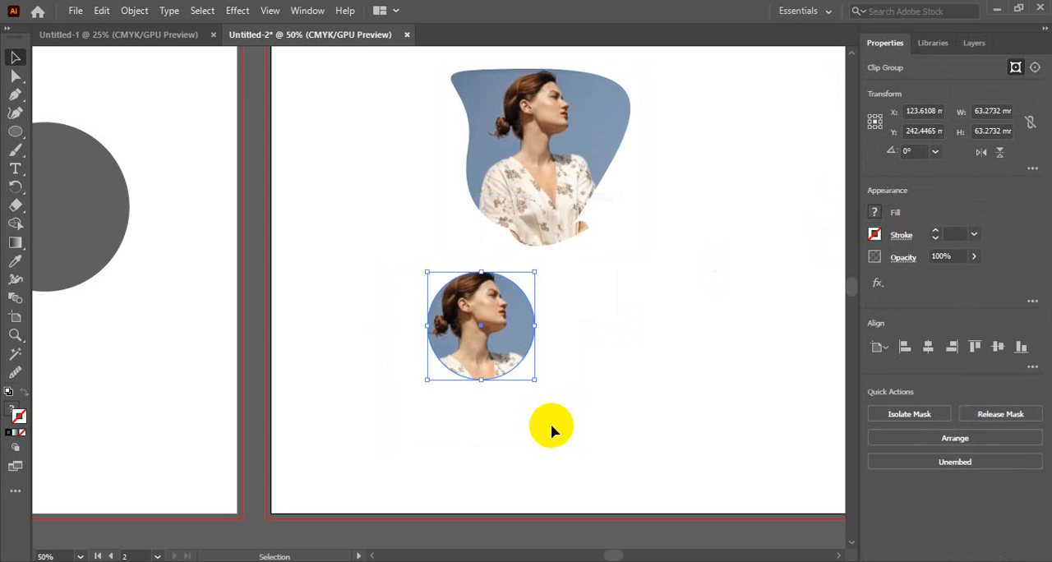
{"action": "left_click", "coordinate": [553, 430]}
{"action": "left_click", "coordinate": [494, 336]}
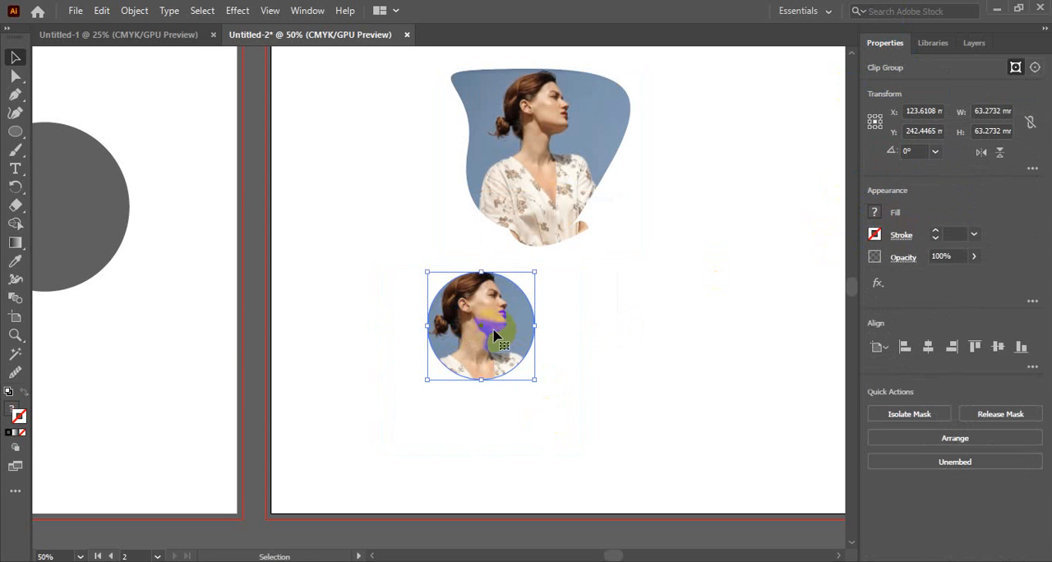
{"action": "key", "text": "ctrl+z"}
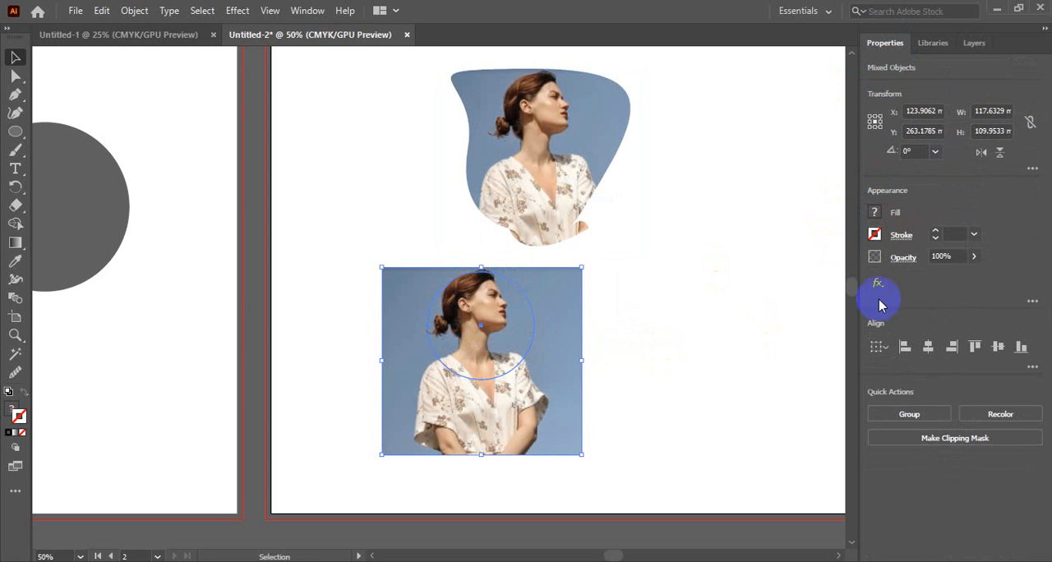
Apply a black stroke to the selected circle and photo, then deselect them.
{"action": "left_click", "coordinate": [874, 234]}
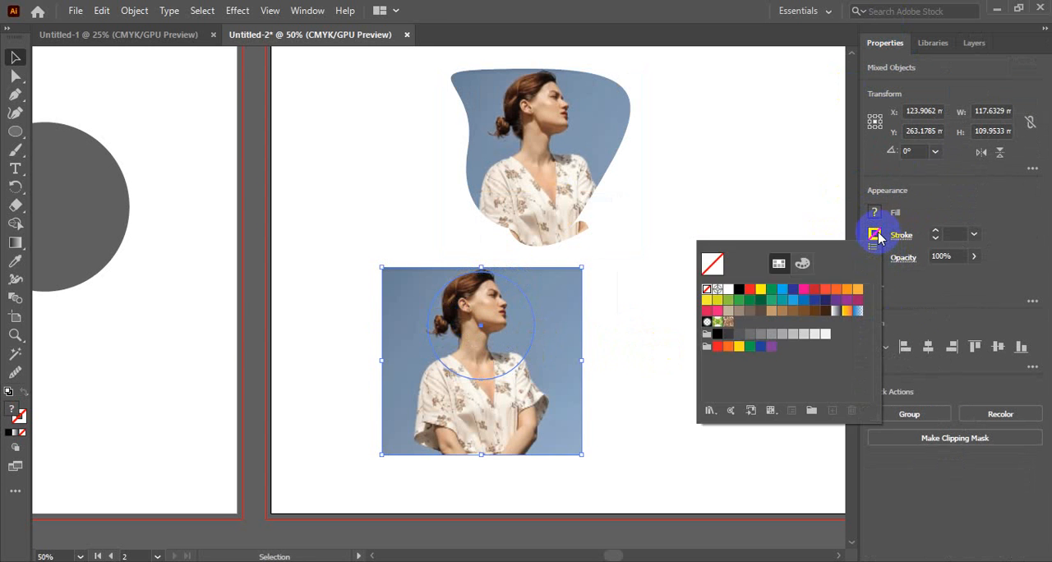
{"action": "left_click", "coordinate": [738, 291]}
{"action": "left_click", "coordinate": [615, 275]}
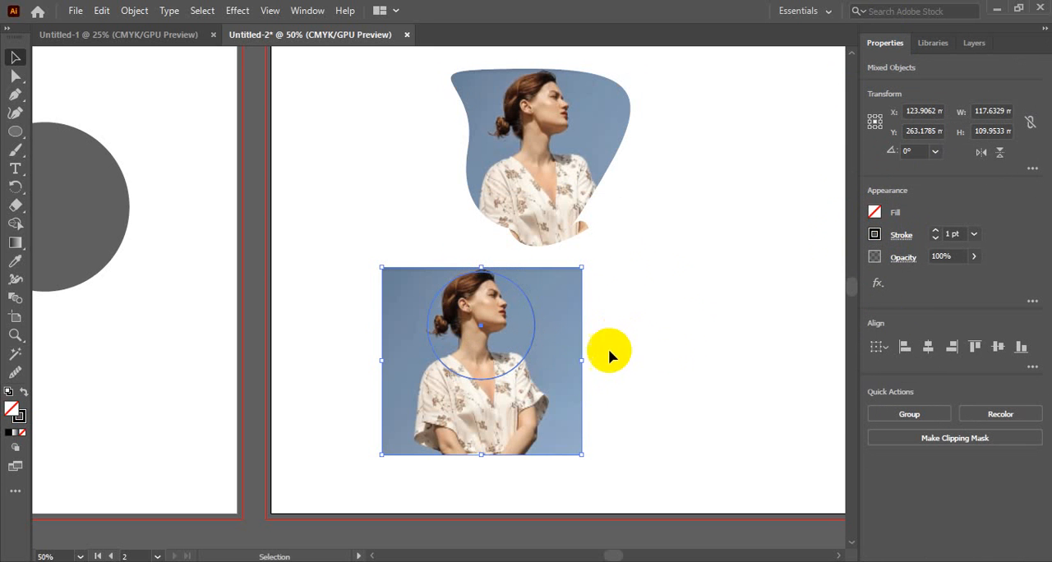
{"action": "left_click", "coordinate": [681, 367]}
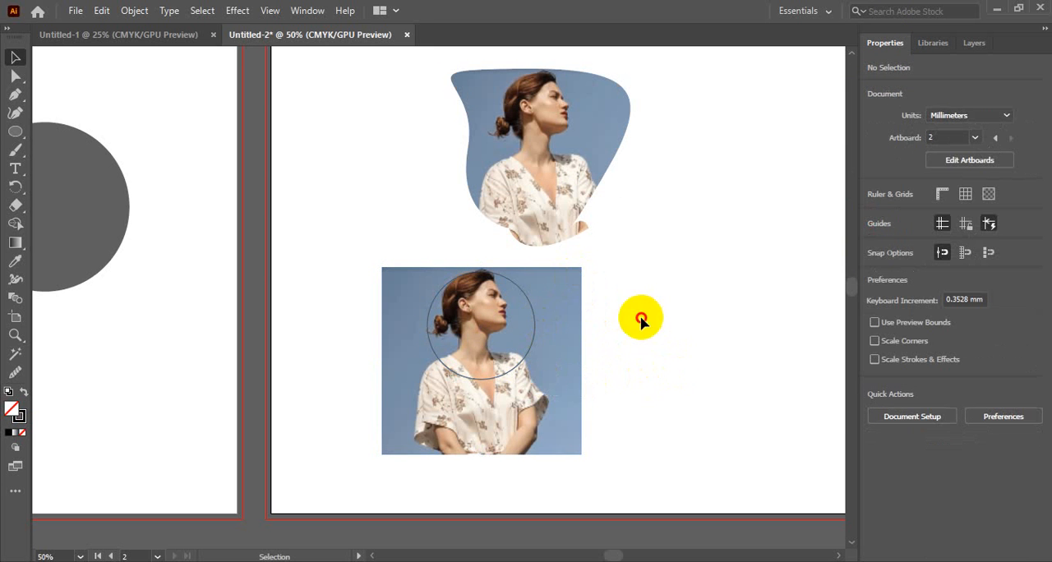
Select the stroked circle together with the photo, make a clipping mask from them, and deselect the result.
{"action": "left_click_drag", "start_coordinate": [641, 318], "coordinate": [470, 363]}
{"action": "right_click", "coordinate": [518, 339]}
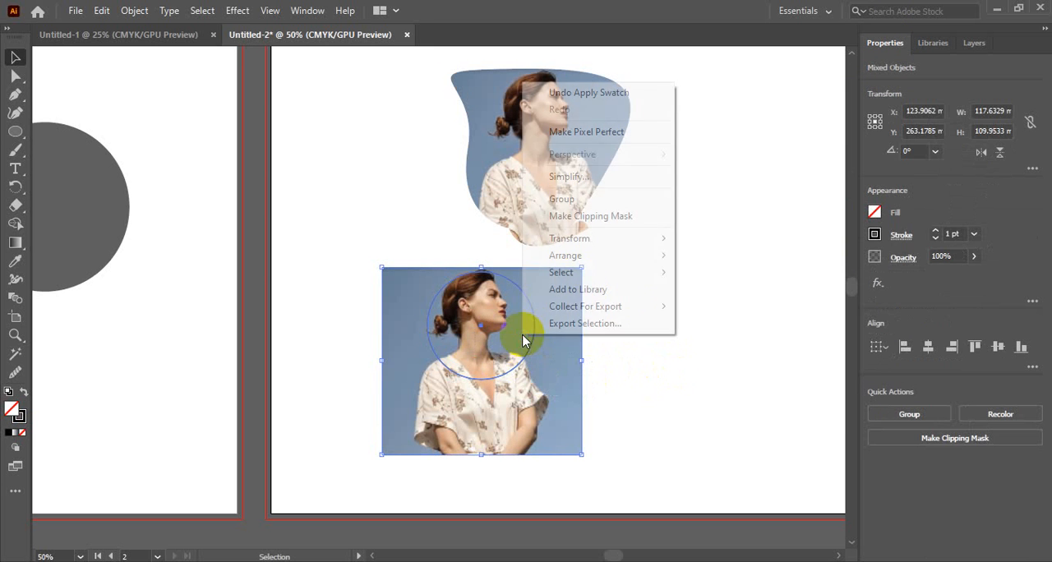
{"action": "left_click", "coordinate": [593, 215]}
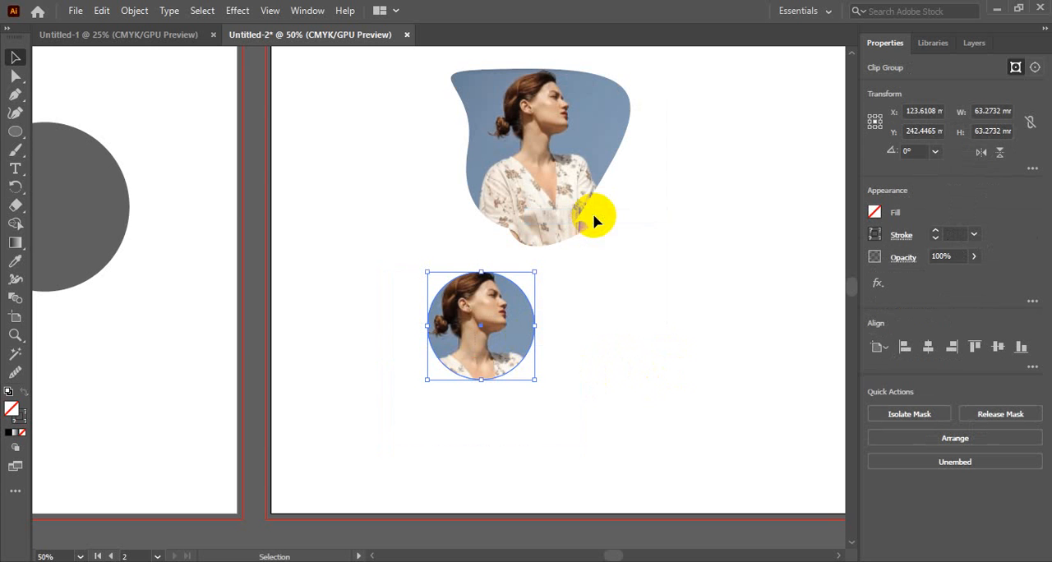
{"action": "left_click", "coordinate": [575, 348]}
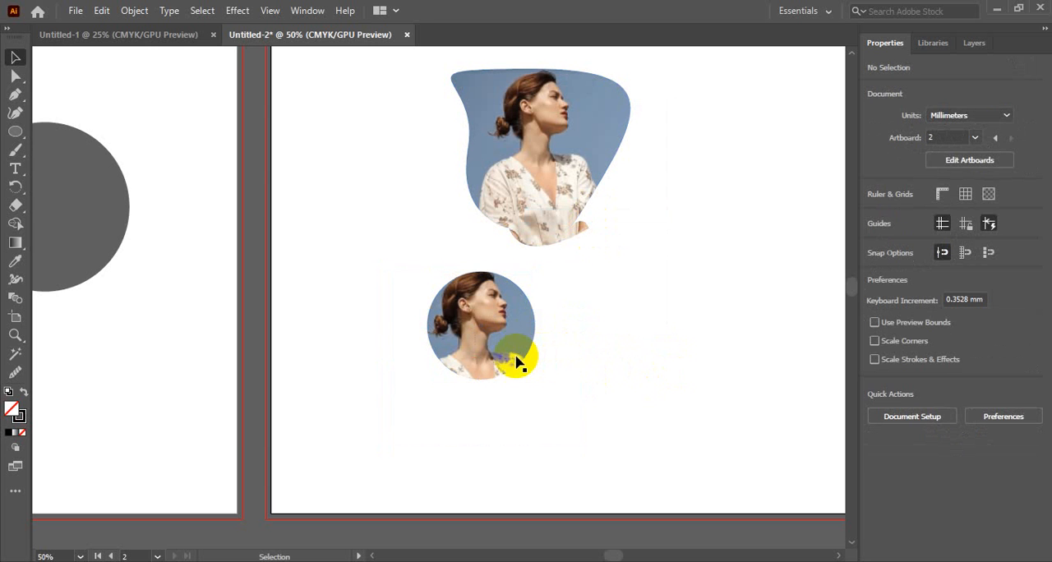
Examine the edge of the circular clipped photo up close and look at its stroke colour swatches.
{"action": "left_click", "coordinate": [521, 325]}
{"action": "left_click", "coordinate": [583, 330]}
{"action": "left_click", "coordinate": [545, 327], "text": "ctrl"}
{"action": "left_click", "coordinate": [382, 294], "text": "ctrl"}
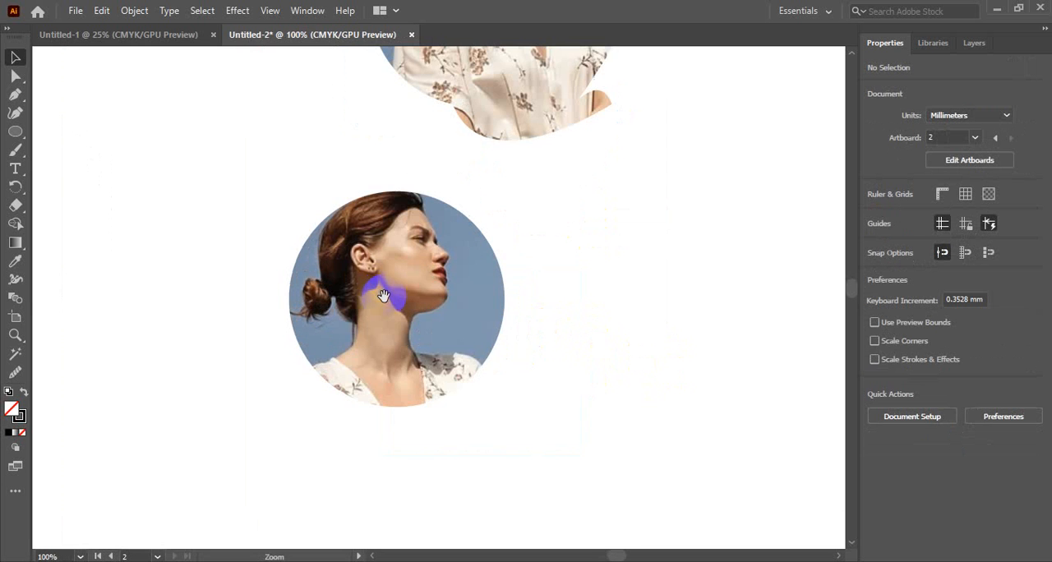
{"action": "left_click_drag", "start_coordinate": [492, 289], "coordinate": [555, 290]}
{"action": "left_click", "coordinate": [503, 290], "text": "ctrl+alt"}
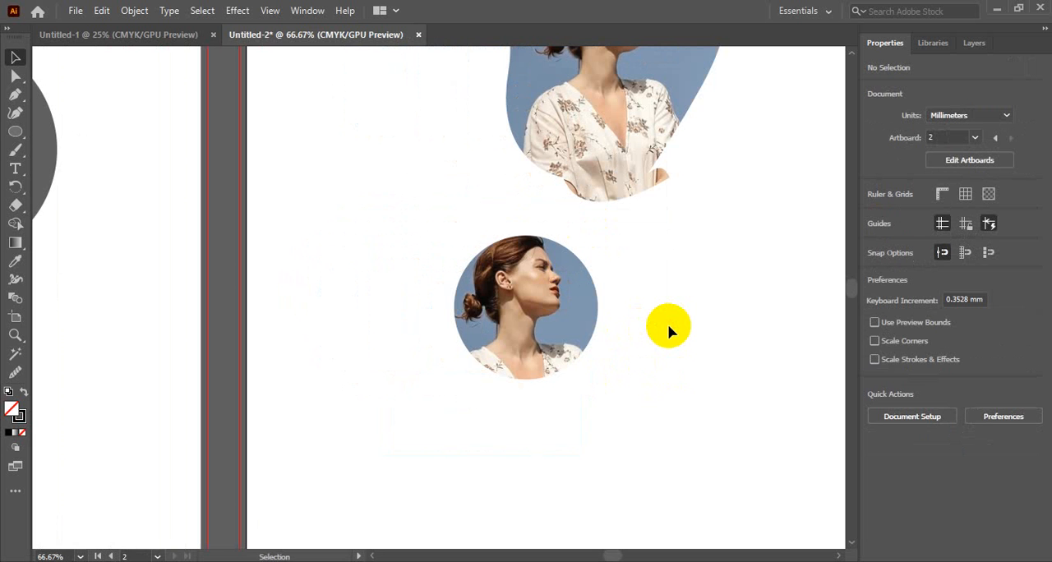
{"action": "left_click", "coordinate": [563, 312]}
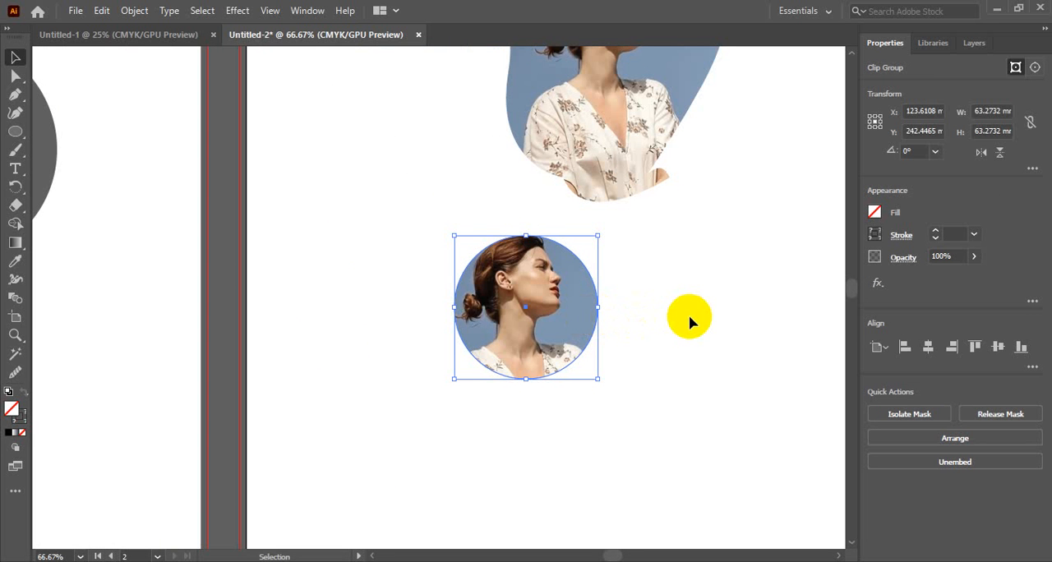
{"action": "left_click", "coordinate": [876, 235]}
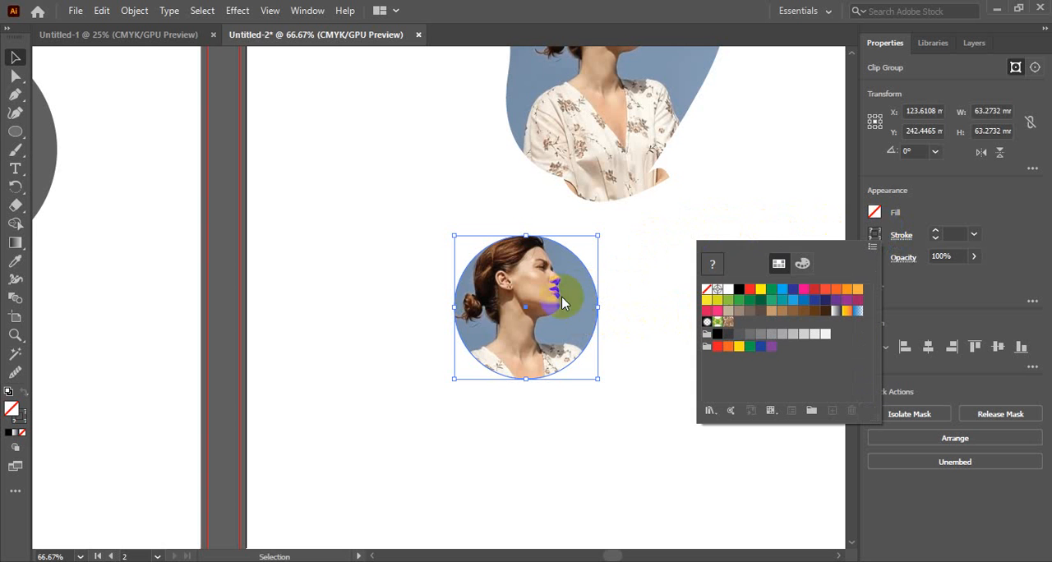
{"action": "left_click", "coordinate": [672, 312]}
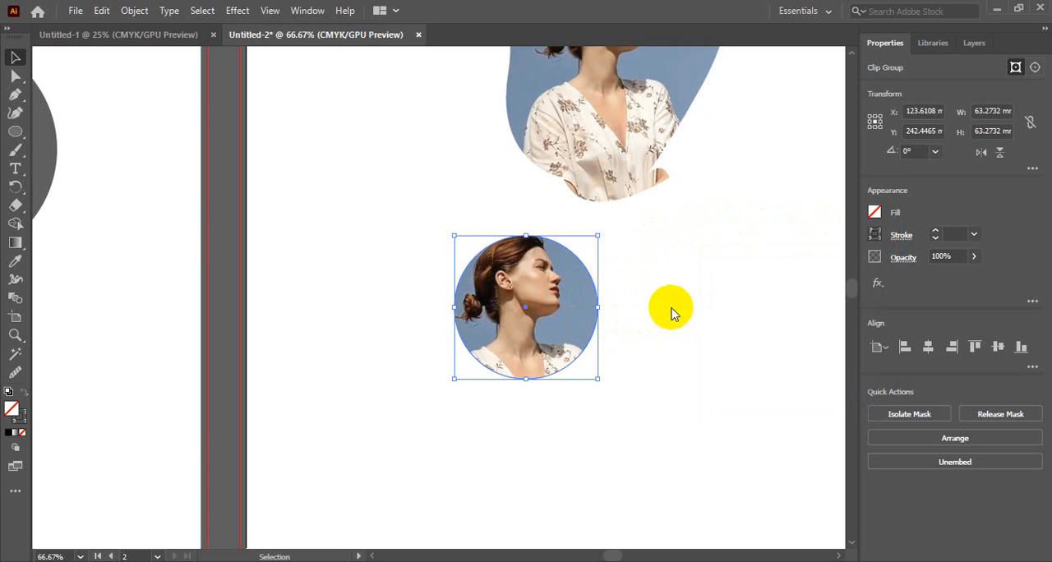
Reselect the circular clipped photo and invert the selection to all the other objects.
{"action": "left_click", "coordinate": [673, 311]}
{"action": "left_click", "coordinate": [559, 305]}
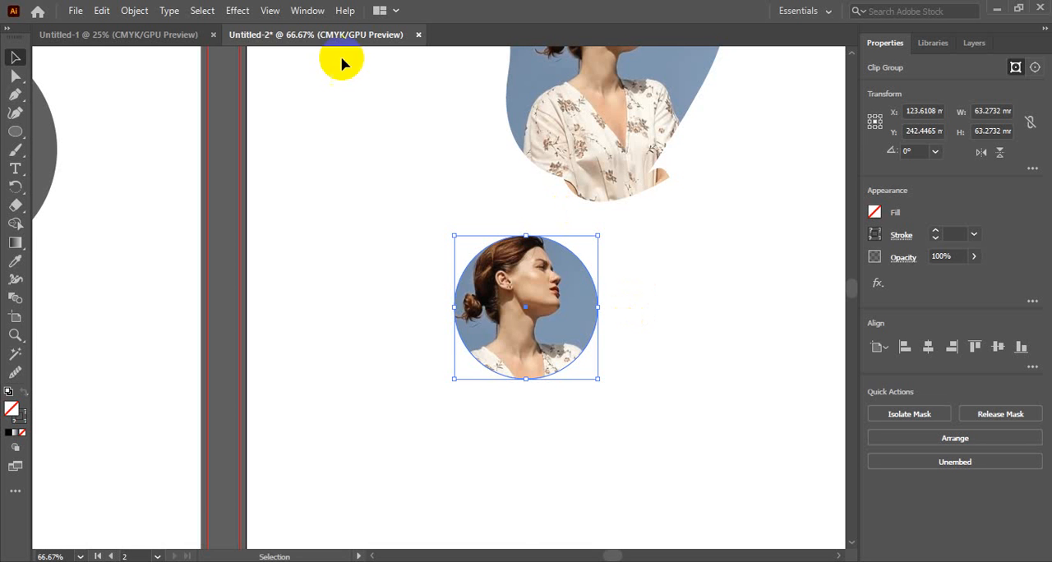
{"action": "left_click", "coordinate": [273, 11]}
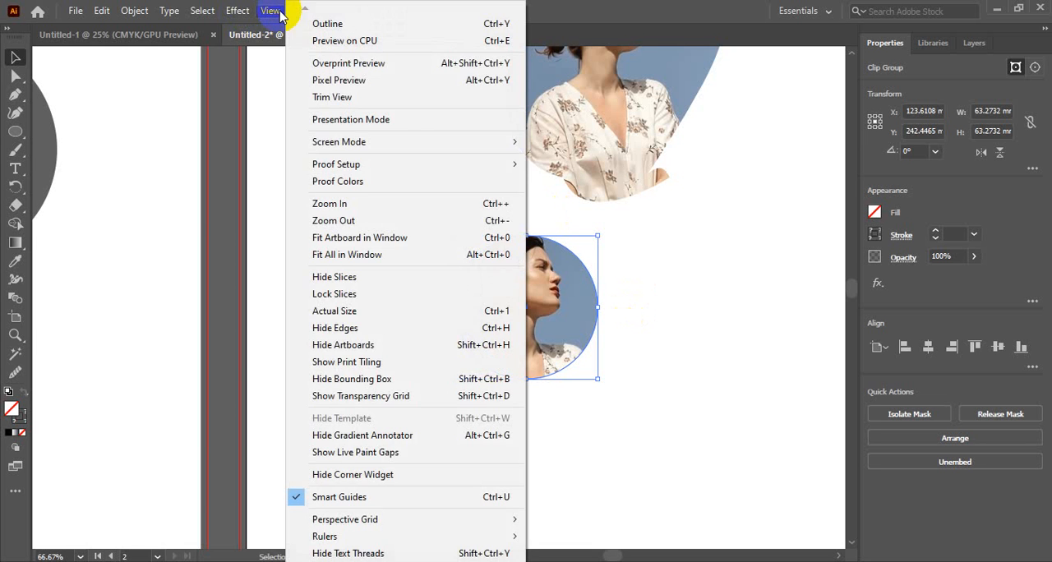
{"action": "mouse_move", "coordinate": [167, 17]}
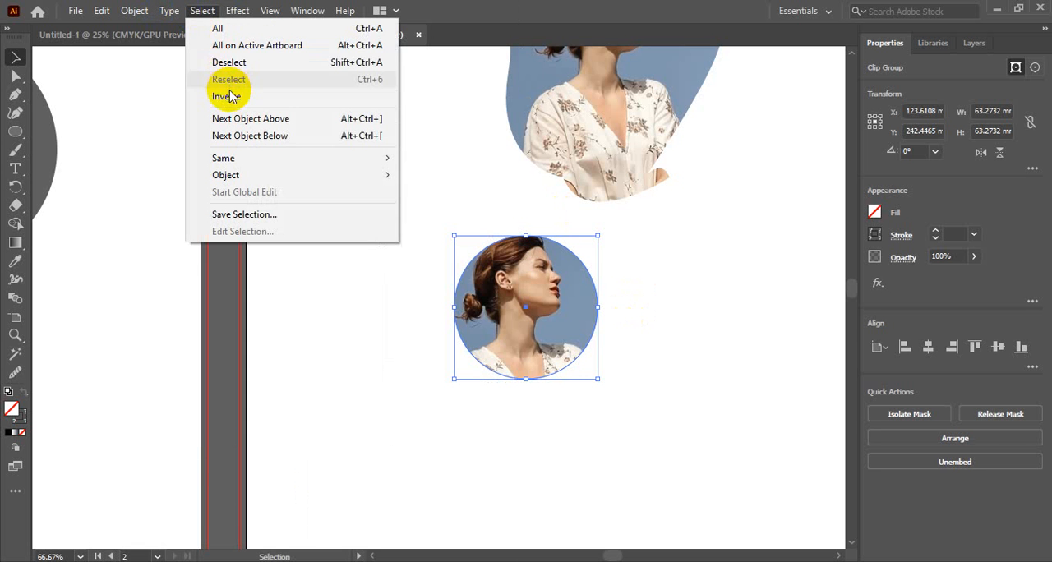
{"action": "left_click", "coordinate": [230, 97]}
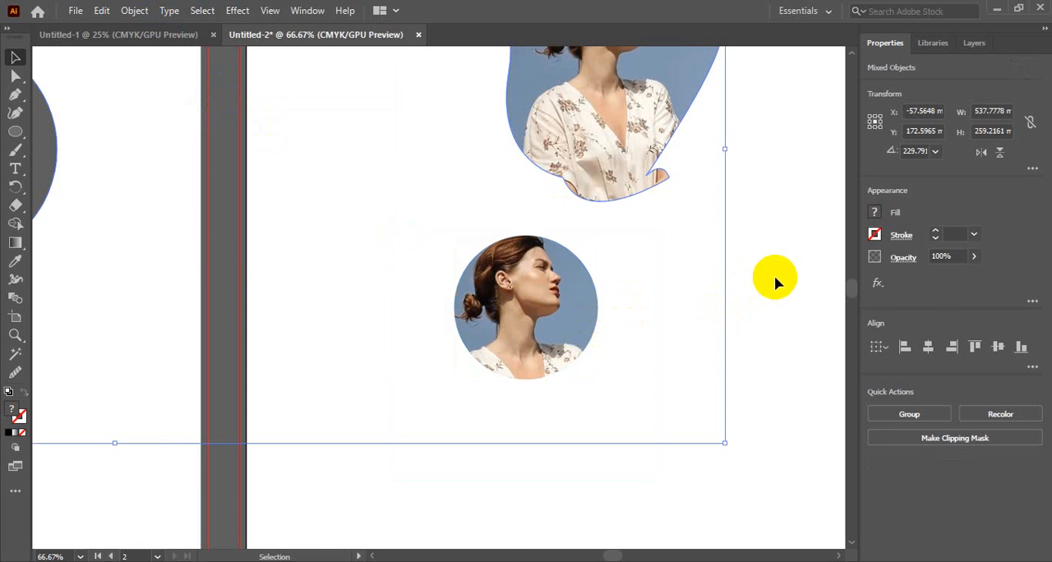
{"action": "left_click", "coordinate": [761, 279]}
{"action": "left_click", "coordinate": [530, 316]}
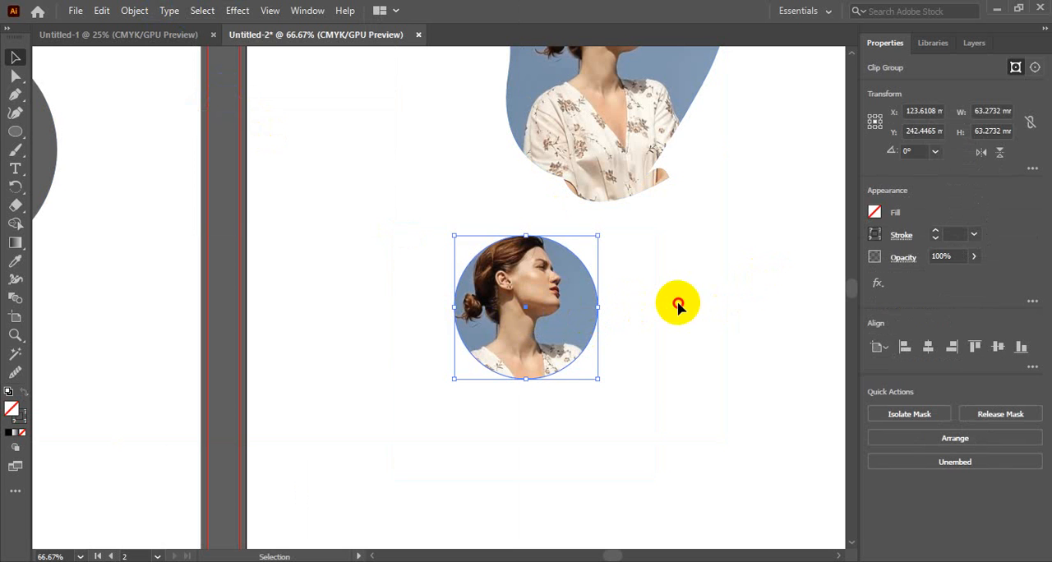
{"action": "left_click", "coordinate": [652, 325]}
{"action": "left_click", "coordinate": [491, 354]}
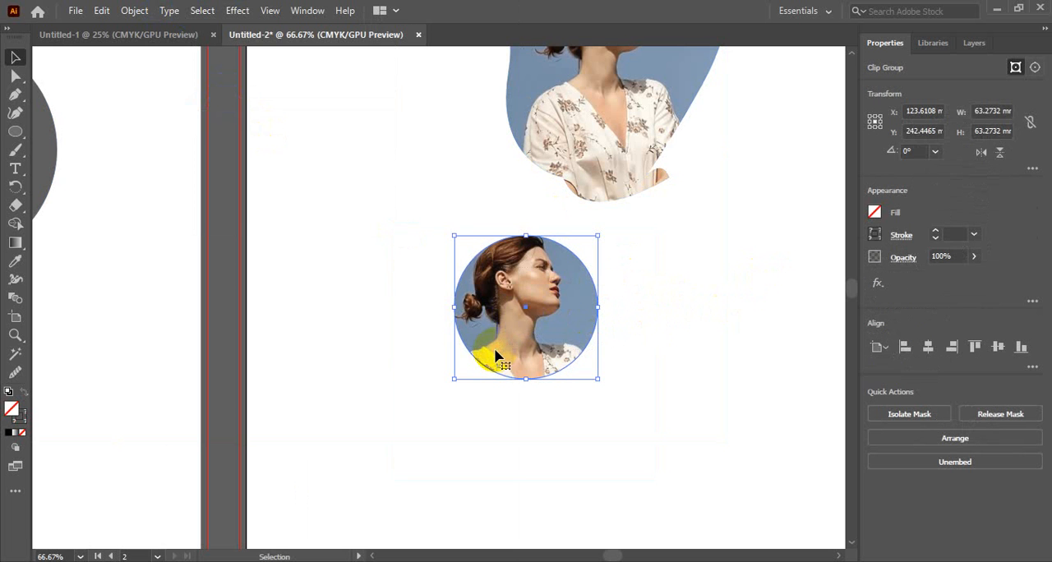
{"action": "left_click", "coordinate": [655, 339]}
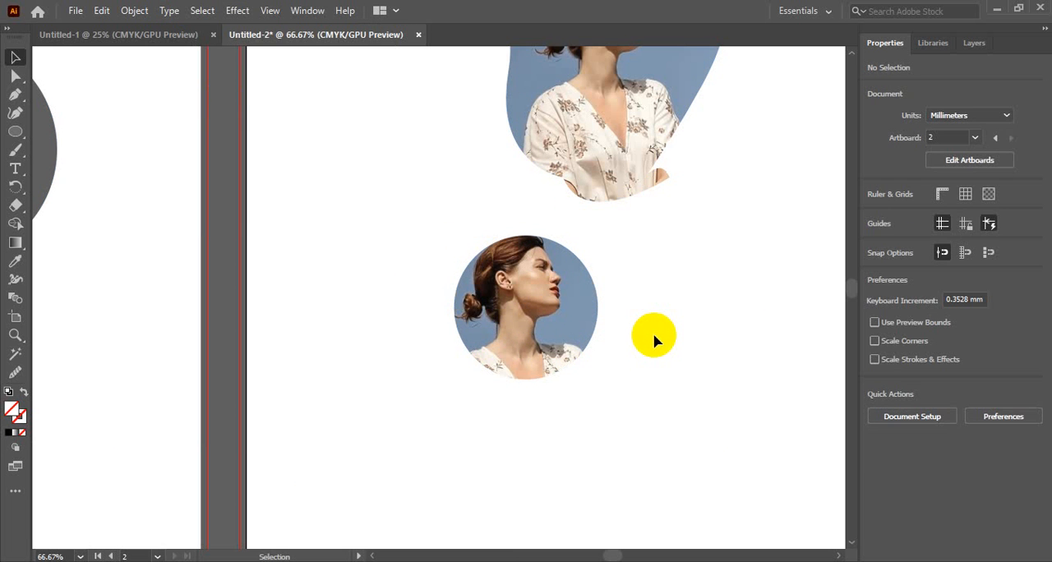
{"action": "left_click", "coordinate": [136, 11]}
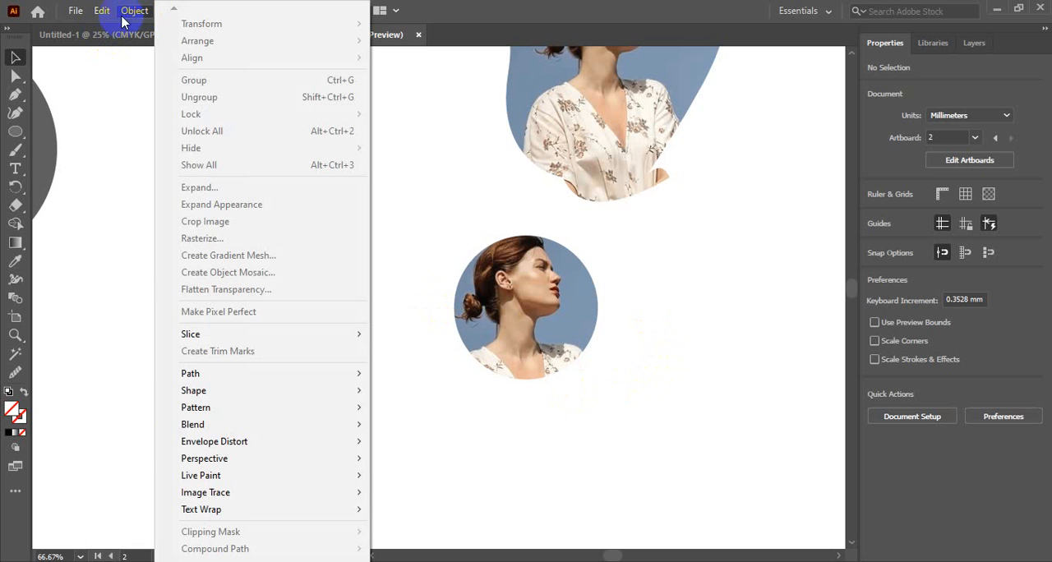
{"action": "left_click", "coordinate": [773, 341]}
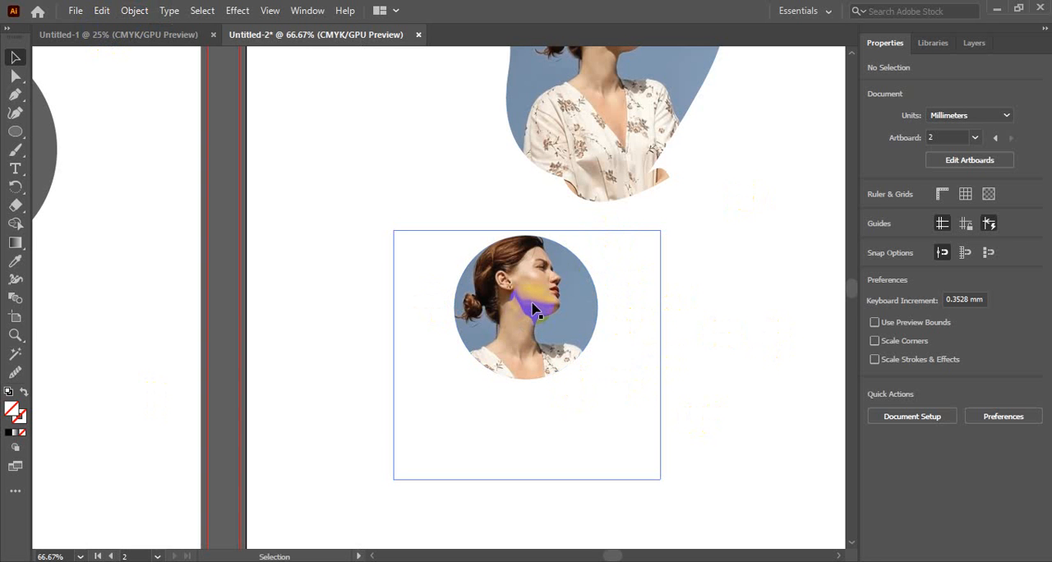
{"action": "left_click", "coordinate": [697, 319]}
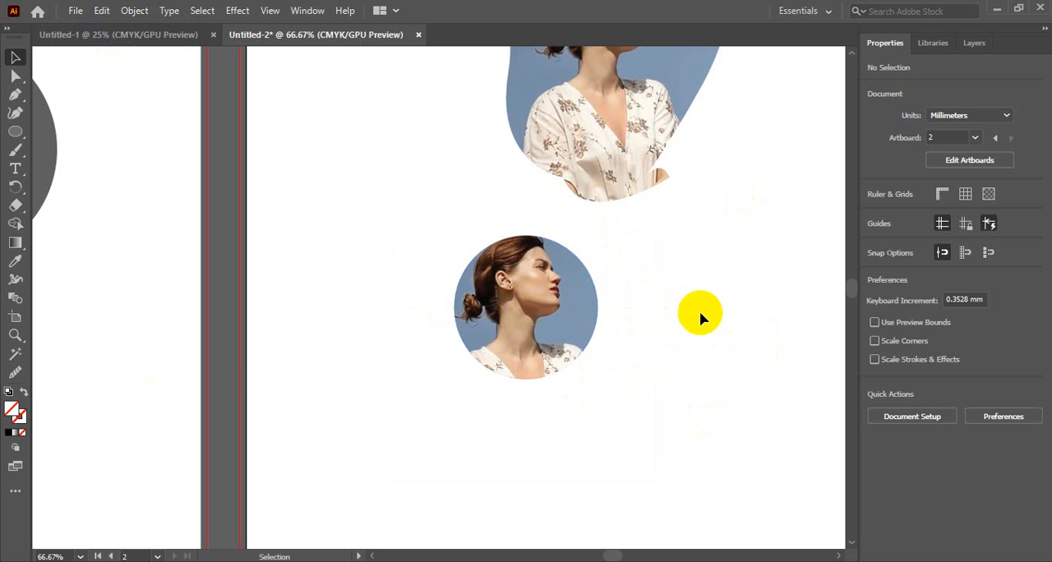
Move the circular clipped photo slightly left and down, to about X 106 mm, Y 246.5 mm, and deselect it.
{"action": "left_click", "coordinate": [564, 317]}
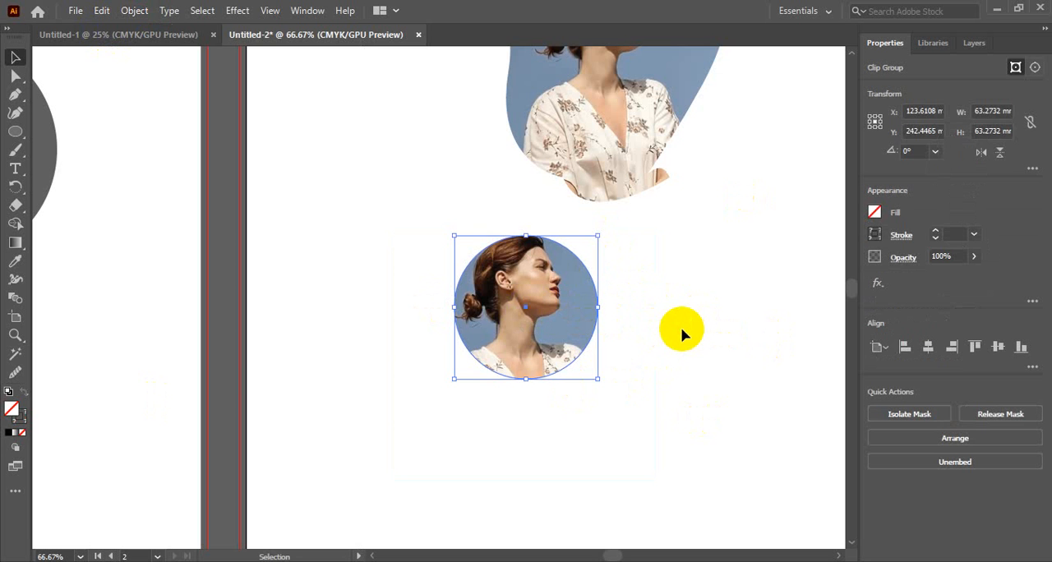
{"action": "left_click", "coordinate": [680, 328]}
{"action": "left_click", "coordinate": [563, 355]}
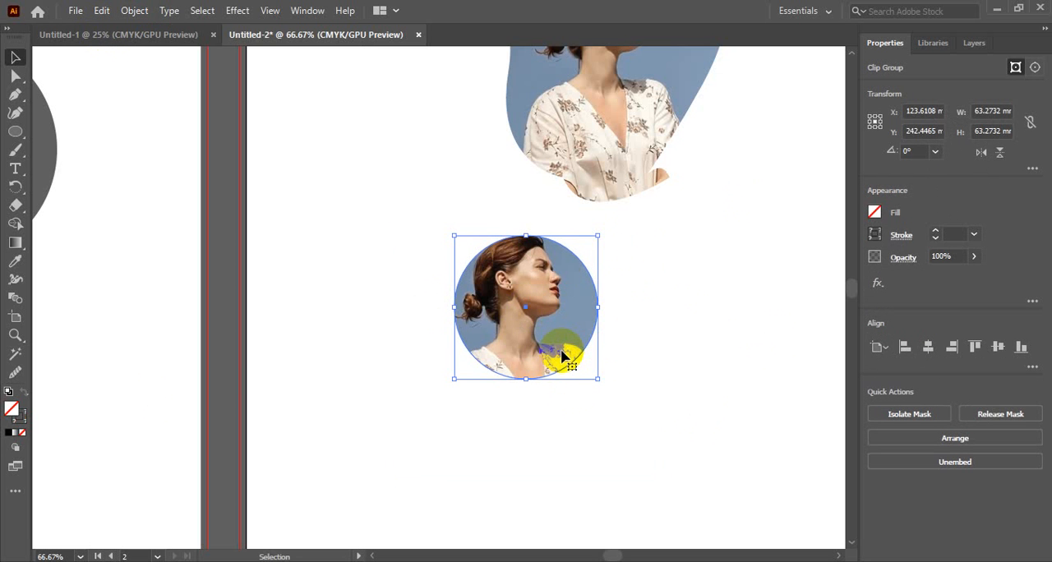
{"action": "left_click_drag", "start_coordinate": [544, 320], "coordinate": [504, 329]}
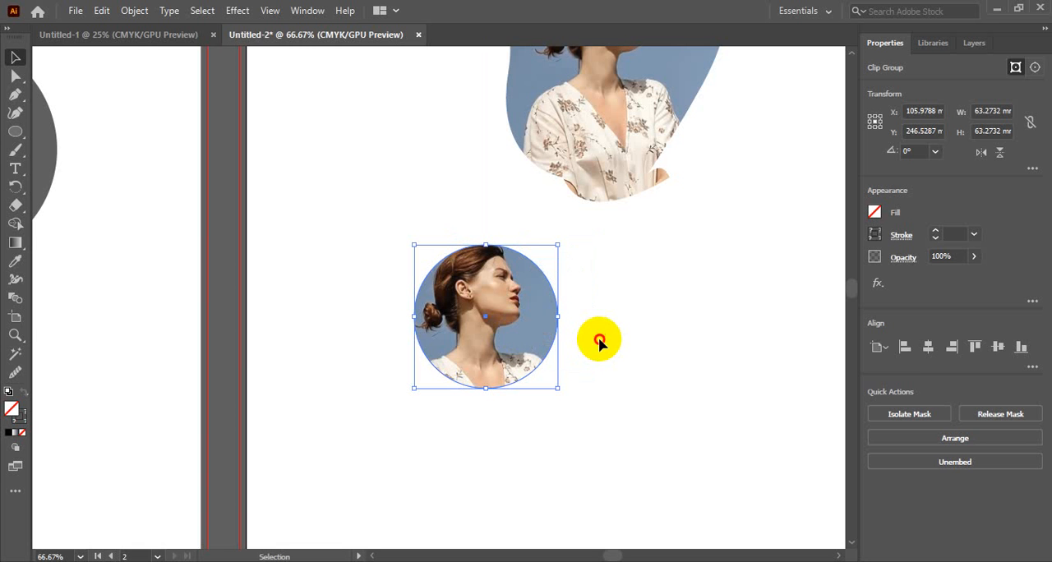
{"action": "left_click", "coordinate": [599, 341]}
Apply a yellow fill to the circular clipped photo and deselect it.
{"action": "left_click", "coordinate": [507, 340]}
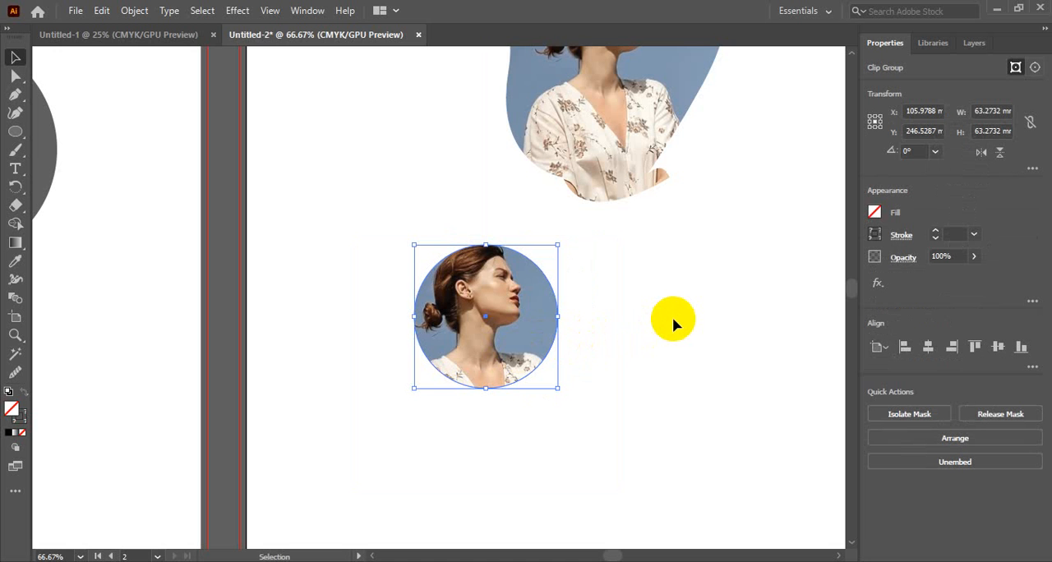
{"action": "left_click", "coordinate": [876, 212]}
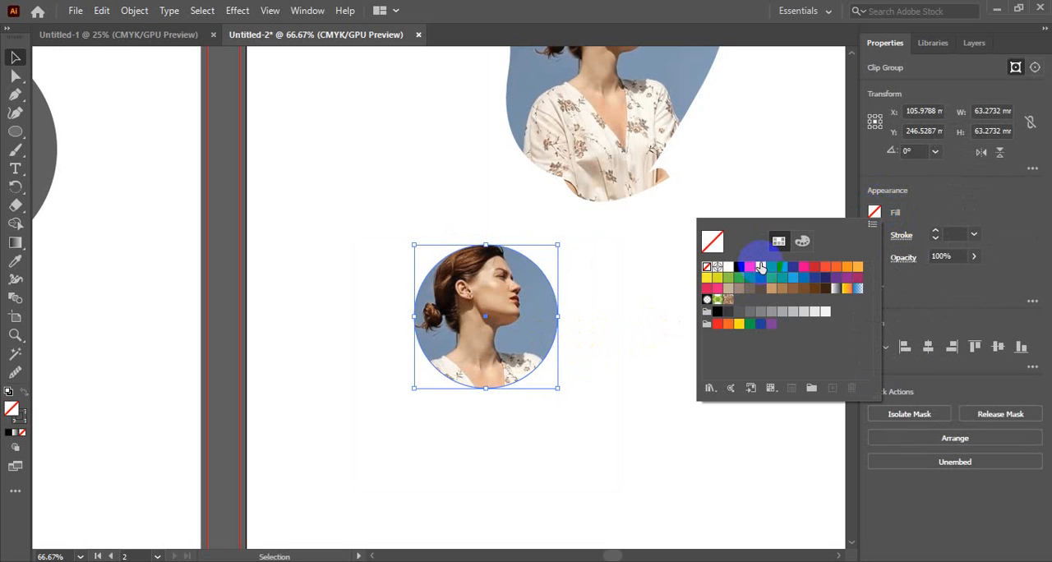
{"action": "left_click", "coordinate": [760, 267]}
{"action": "left_click", "coordinate": [874, 213]}
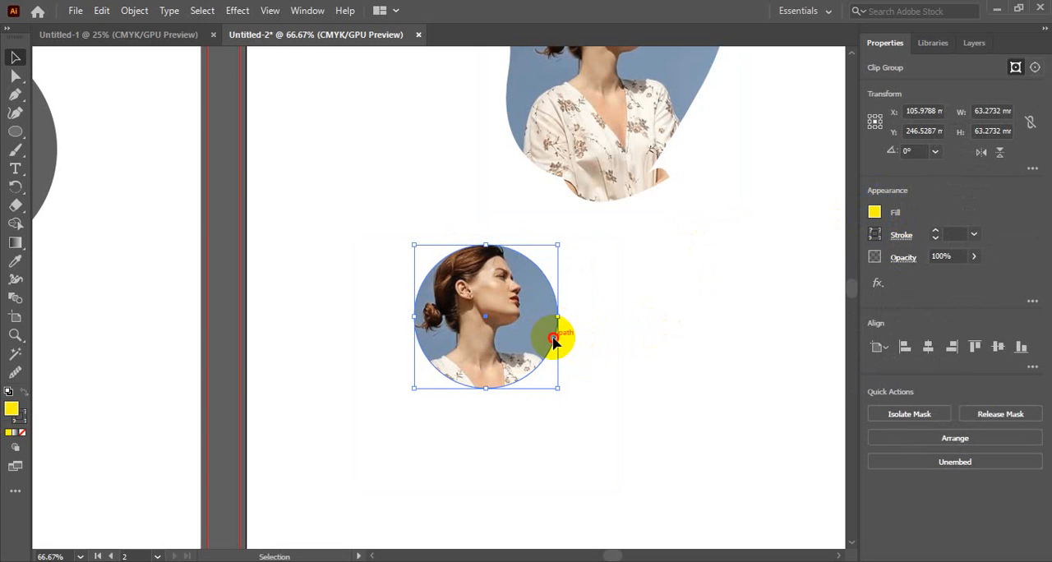
{"action": "left_click", "coordinate": [636, 349]}
{"action": "left_click", "coordinate": [453, 293]}
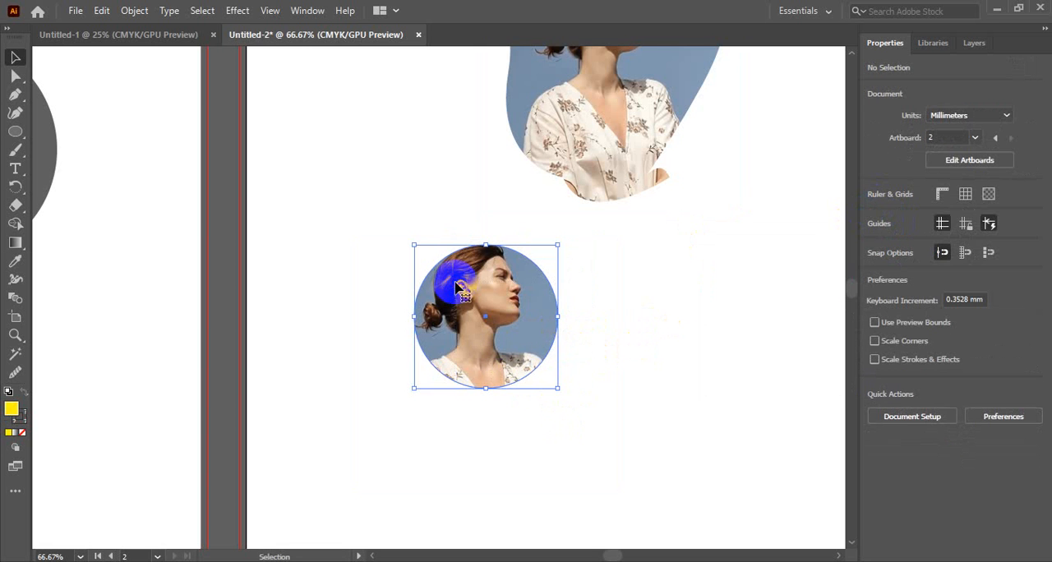
{"action": "left_click", "coordinate": [418, 251]}
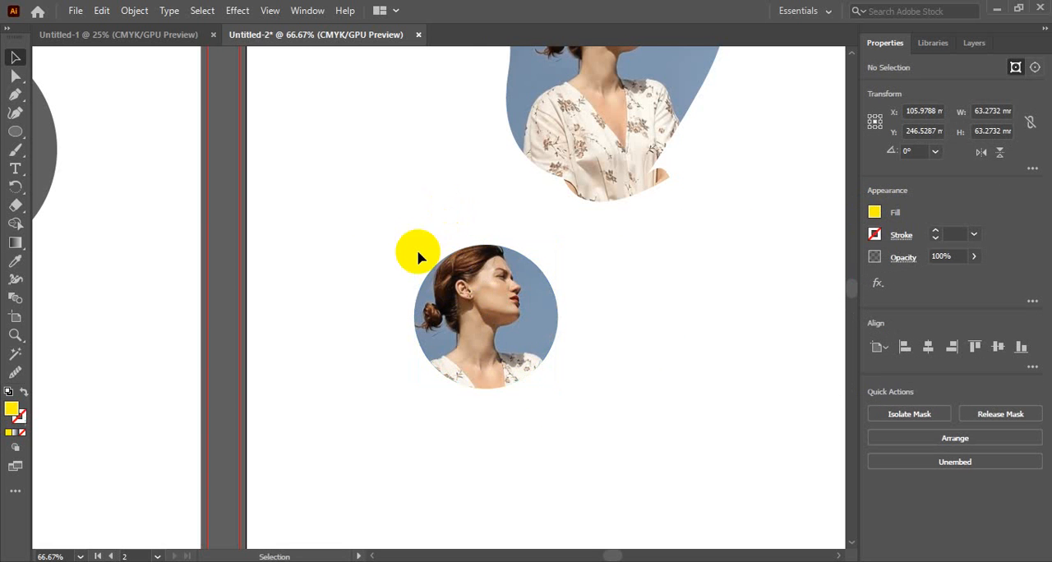
{"action": "left_click_drag", "start_coordinate": [412, 211], "coordinate": [564, 371]}
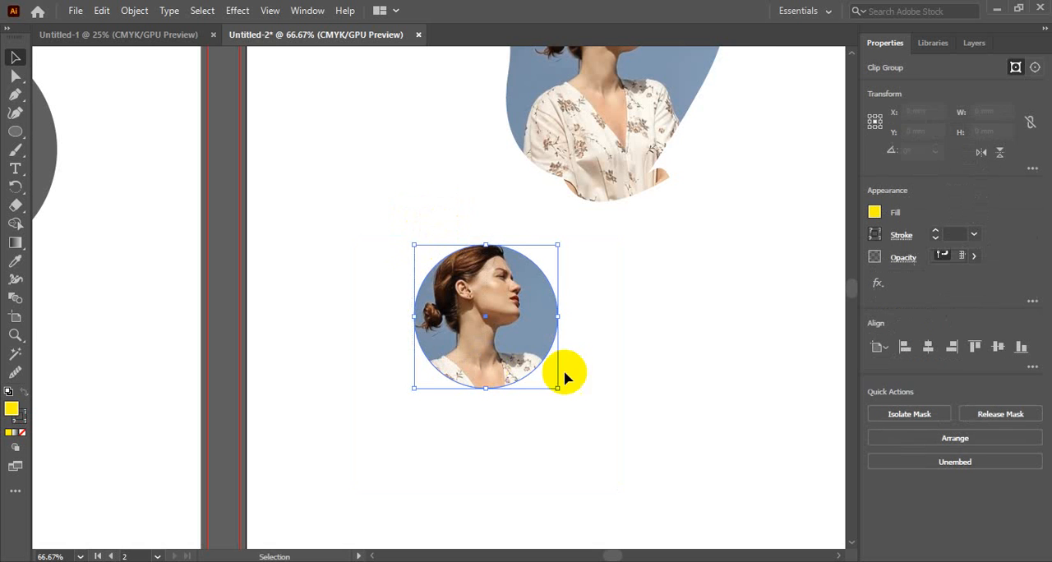
{"action": "left_click", "coordinate": [643, 345]}
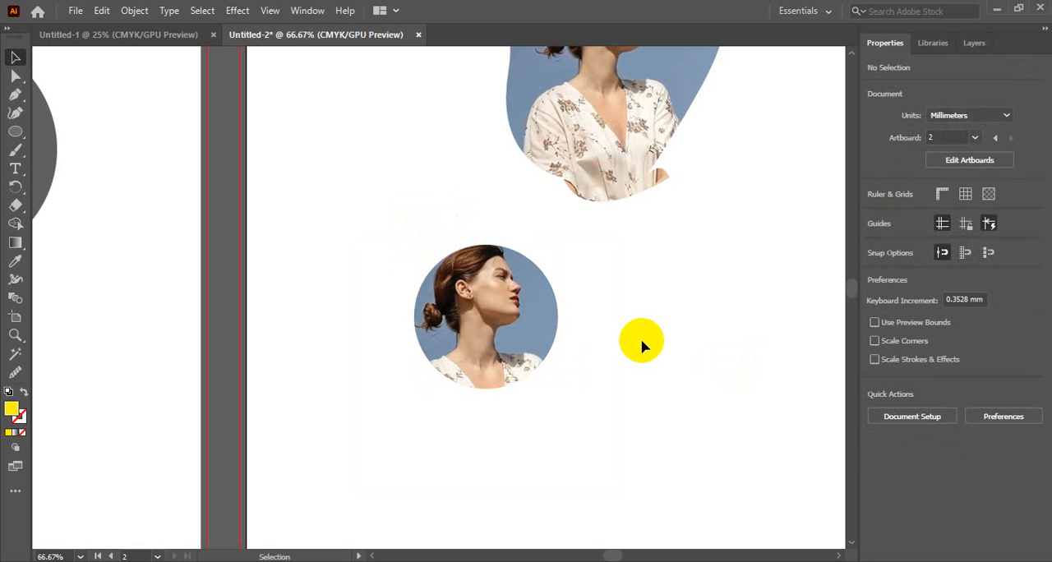
{"action": "left_click", "coordinate": [542, 323], "text": "ctrl+alt"}
{"action": "left_click", "coordinate": [543, 324], "text": "ctrl+alt"}
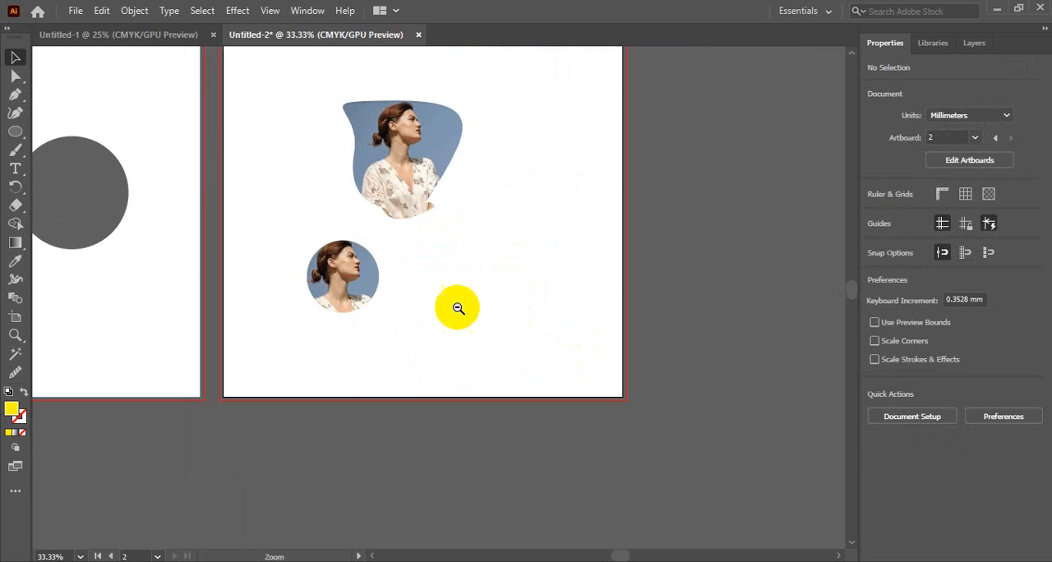
Select both clipped photos and move them together toward the upper-left part of the second artboard.
{"action": "left_click", "coordinate": [432, 305], "text": "ctrl+alt"}
{"action": "left_click_drag", "start_coordinate": [383, 279], "coordinate": [527, 329]}
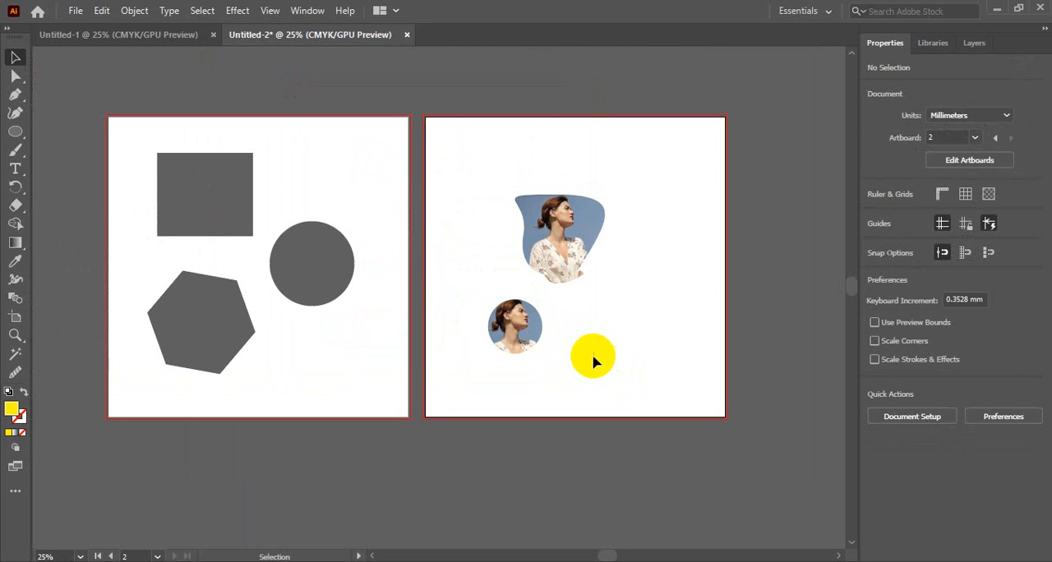
{"action": "left_click", "coordinate": [538, 323]}
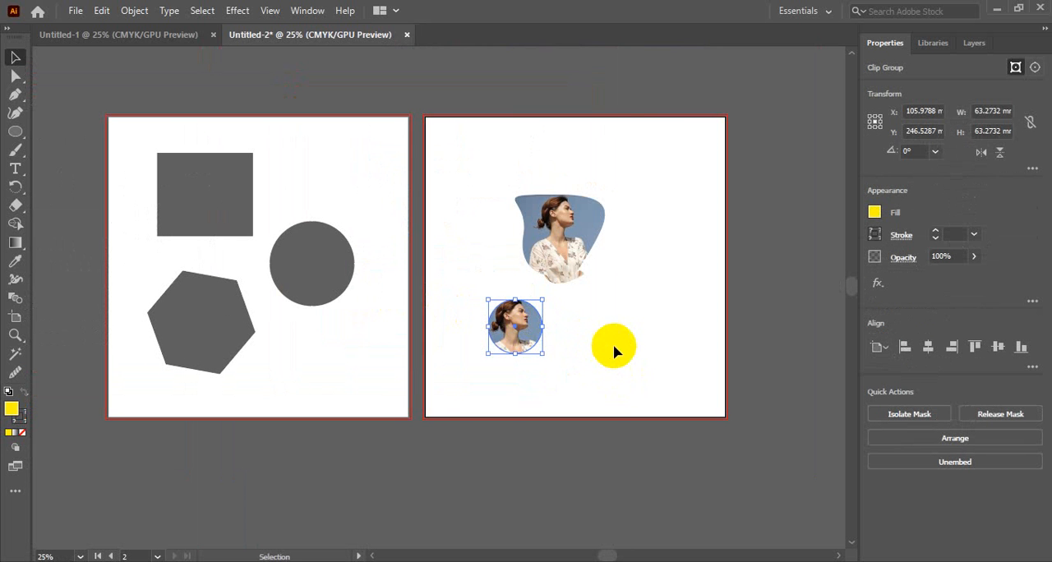
{"action": "left_click_drag", "start_coordinate": [454, 161], "coordinate": [602, 394]}
{"action": "left_click_drag", "start_coordinate": [550, 232], "coordinate": [498, 169]}
{"action": "left_click", "coordinate": [652, 277]}
Shift the circular clipped photo beneath the larger one, lower it toward the artboard's bottom, and deselect it.
{"action": "left_click_drag", "start_coordinate": [463, 265], "coordinate": [510, 269]}
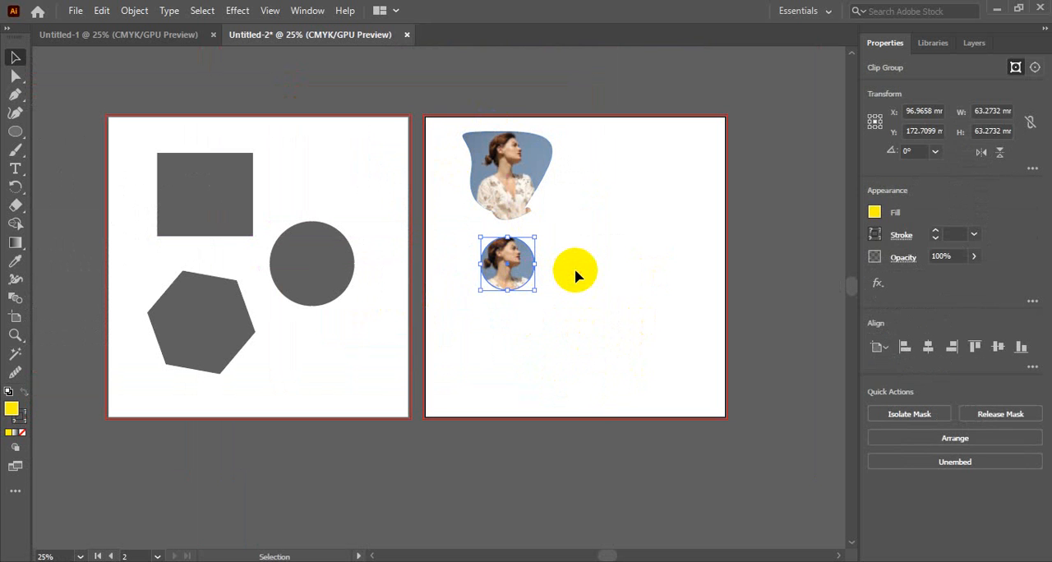
{"action": "left_click", "coordinate": [575, 276]}
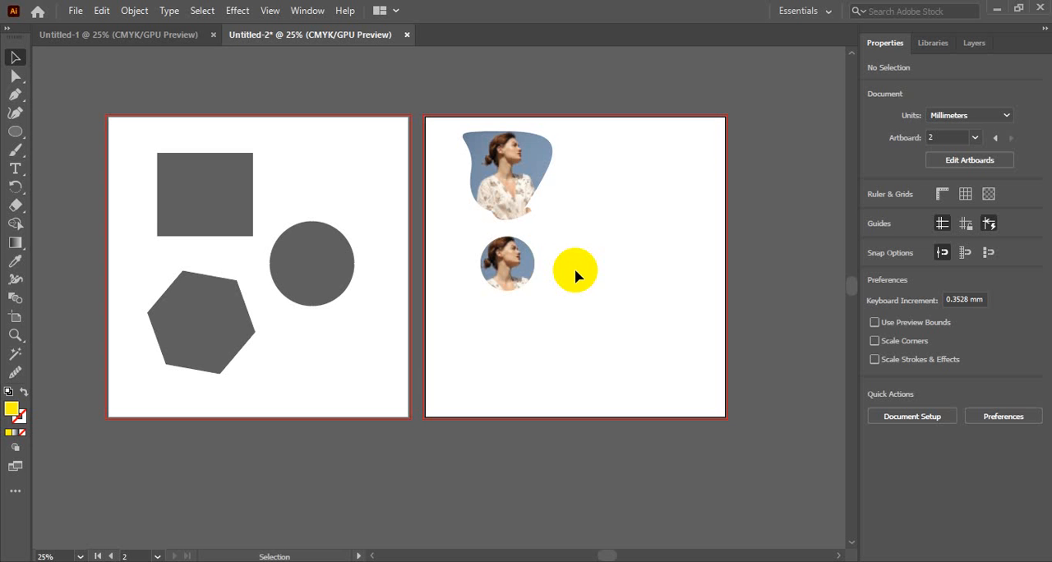
{"action": "left_click_drag", "start_coordinate": [500, 263], "coordinate": [499, 336]}
{"action": "left_click", "coordinate": [578, 334]}
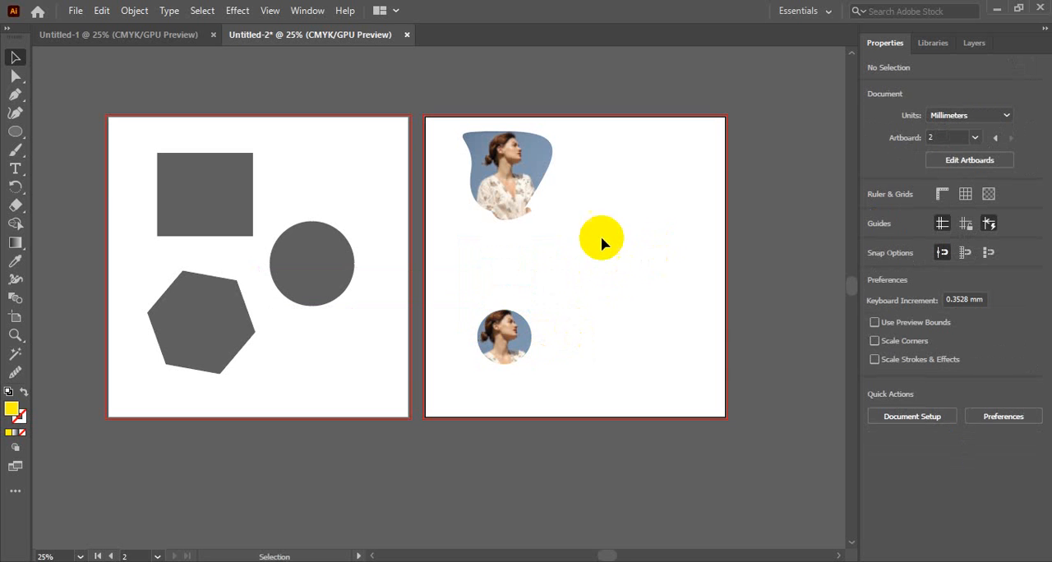
Draw five overlapping yellow ellipses on the second artboard, from about 48 × 129 mm up to about 295 × 376 mm, and deselect.
{"action": "left_click", "coordinate": [15, 133]}
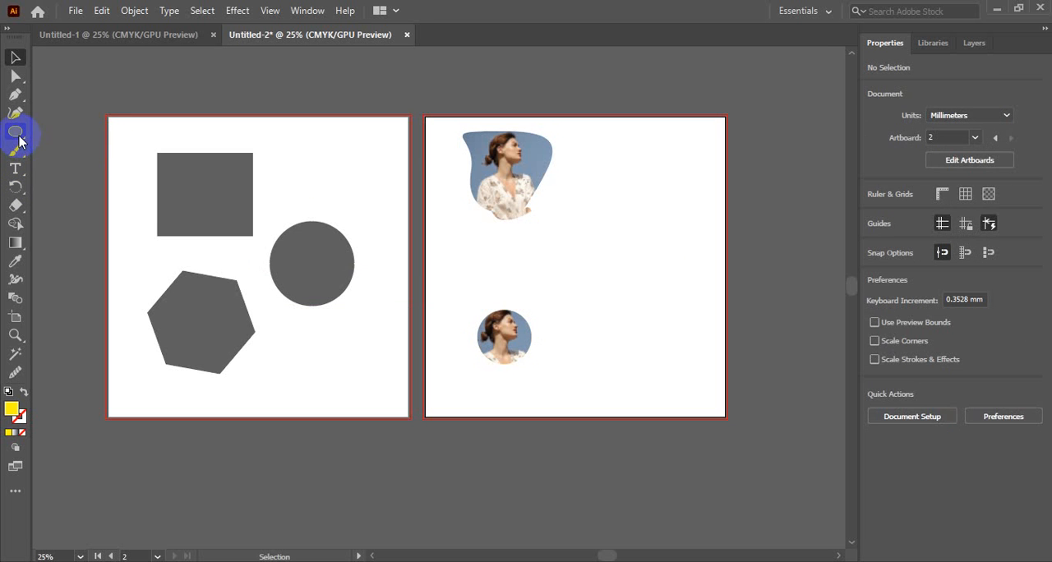
{"action": "left_click_drag", "start_coordinate": [590, 224], "coordinate": [632, 336]}
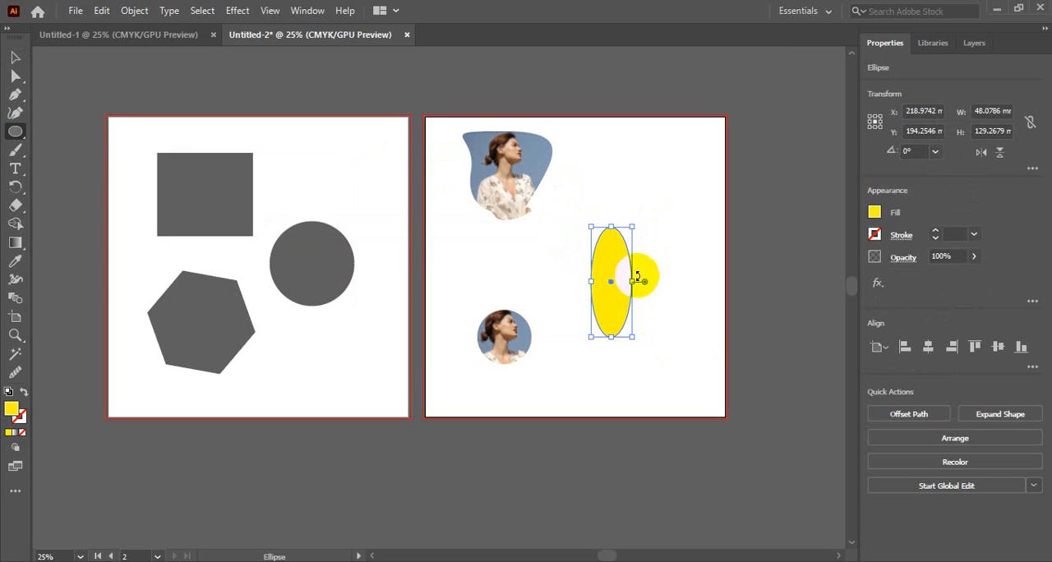
{"action": "left_click_drag", "start_coordinate": [552, 233], "coordinate": [598, 298]}
{"action": "left_click_drag", "start_coordinate": [610, 310], "coordinate": [611, 310]}
{"action": "left_click_drag", "start_coordinate": [590, 184], "coordinate": [703, 406]}
{"action": "left_click_drag", "start_coordinate": [564, 180], "coordinate": [771, 480]}
{"action": "left_click", "coordinate": [15, 56]}
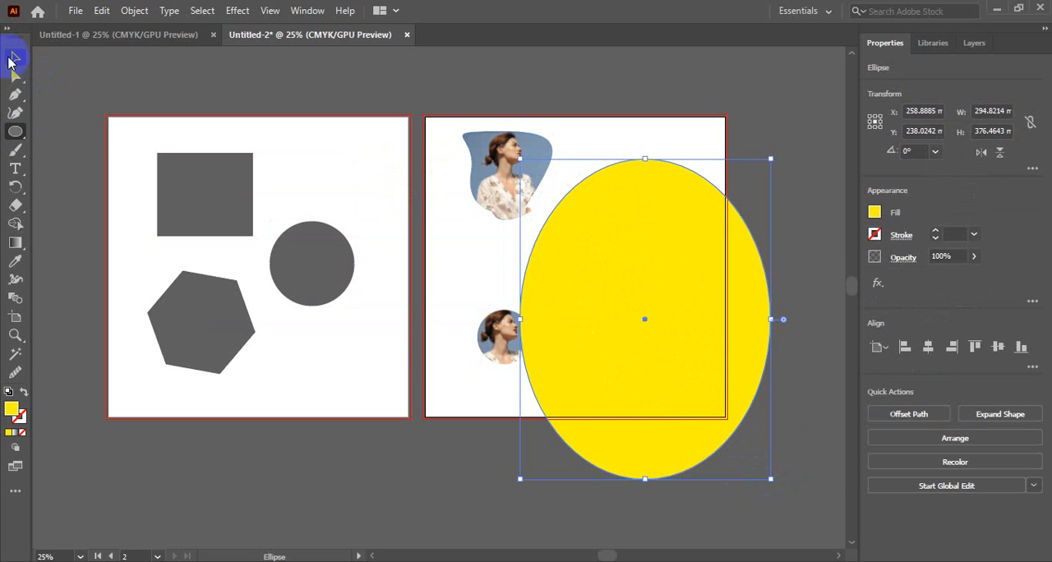
{"action": "left_click", "coordinate": [241, 76]}
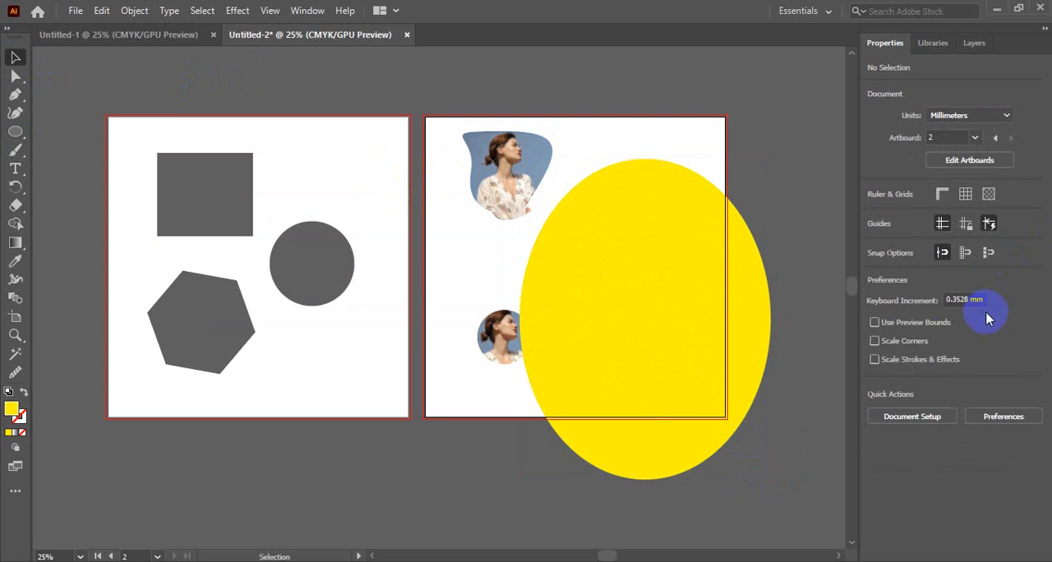
Set the largest ellipse's opacity to 84%, change its fill to blue, and deselect it.
{"action": "left_click", "coordinate": [623, 261]}
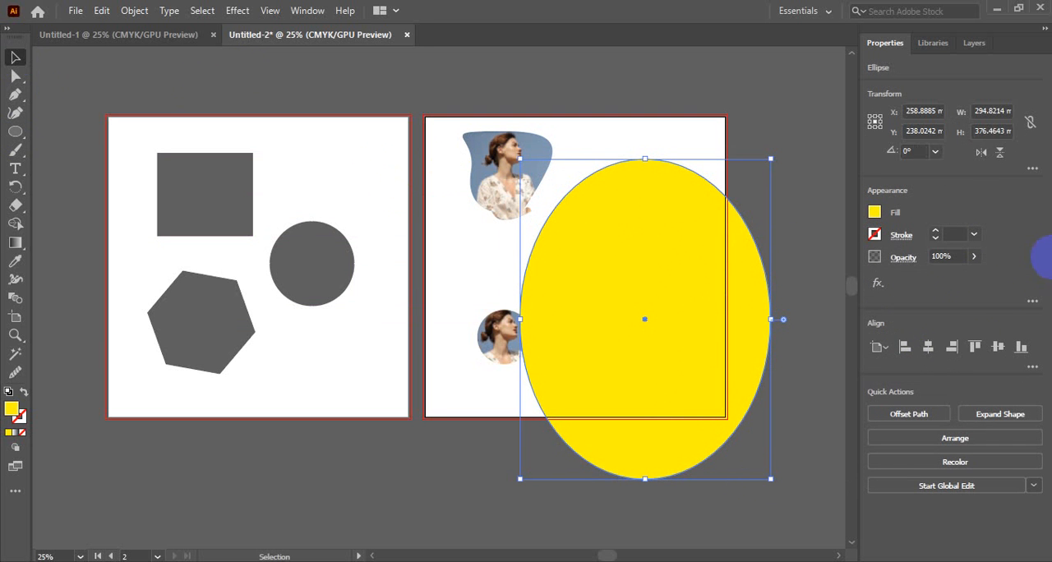
{"action": "left_click", "coordinate": [949, 255]}
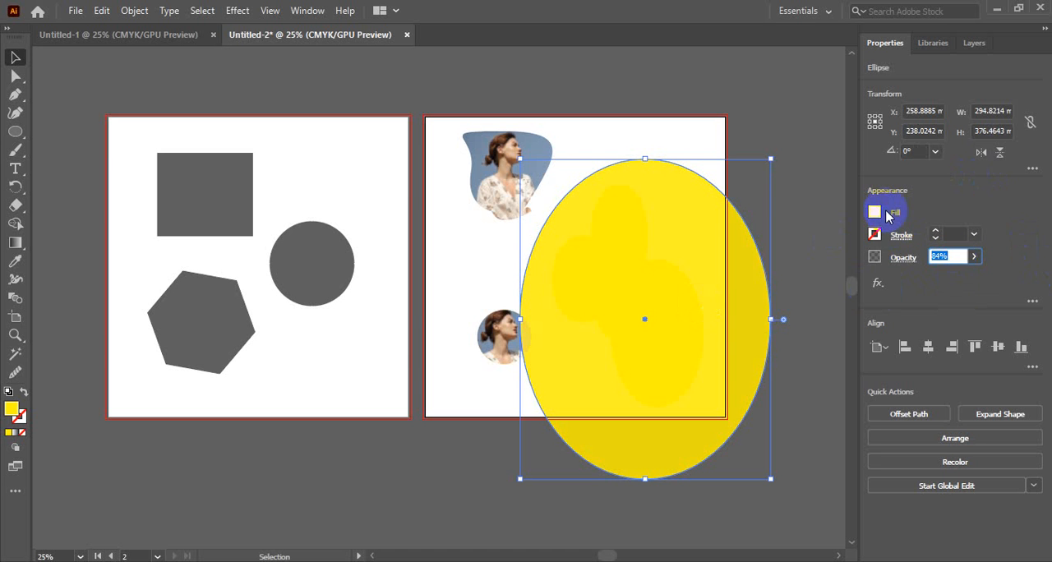
{"action": "left_click", "coordinate": [874, 212]}
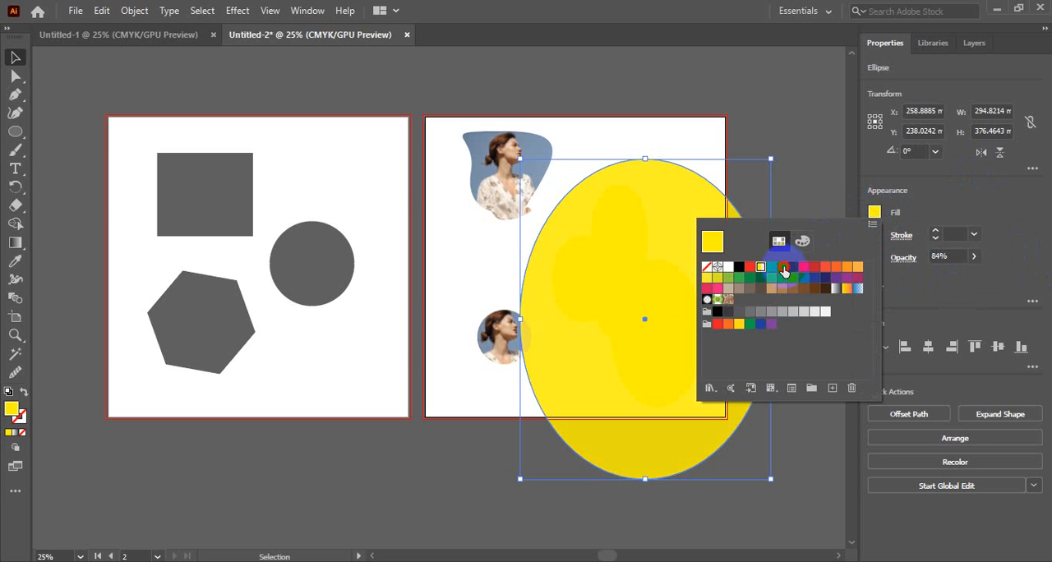
{"action": "left_click", "coordinate": [783, 269]}
{"action": "left_click", "coordinate": [874, 212]}
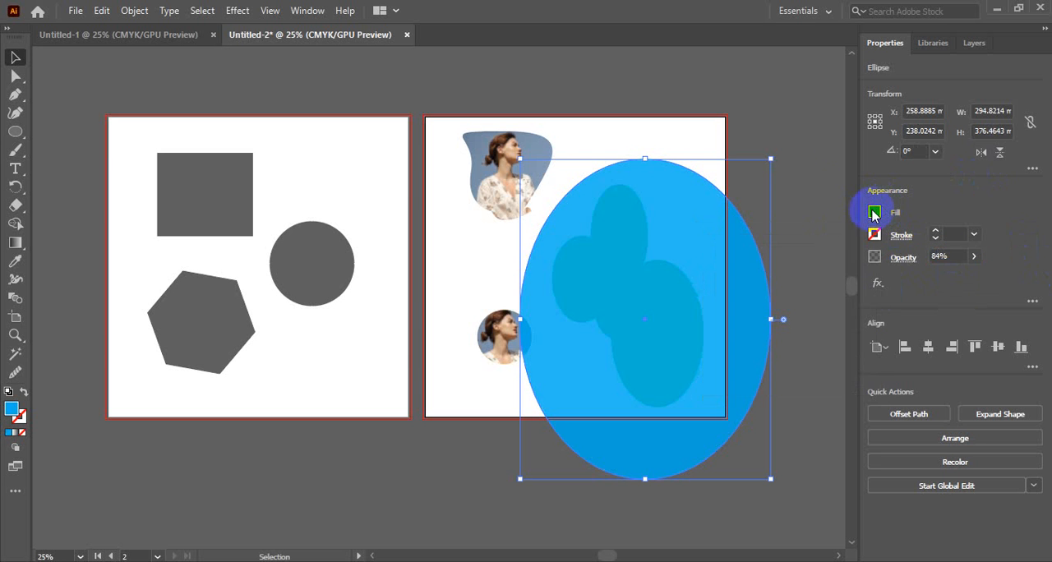
{"action": "left_click", "coordinate": [791, 121]}
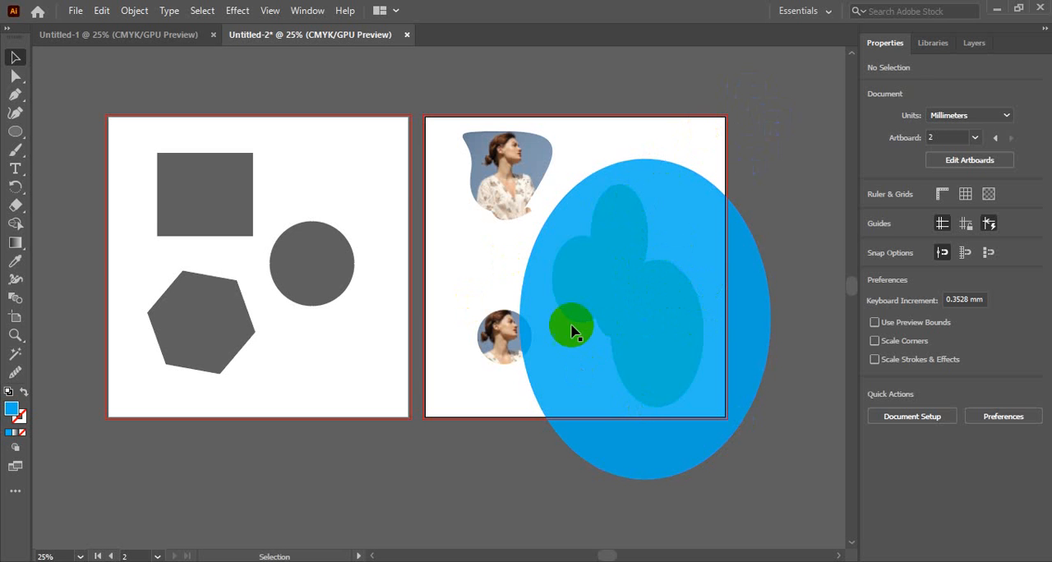
Select the large blue ellipse and examine the stacked objects listed inside Layer 1.
{"action": "left_click", "coordinate": [655, 288]}
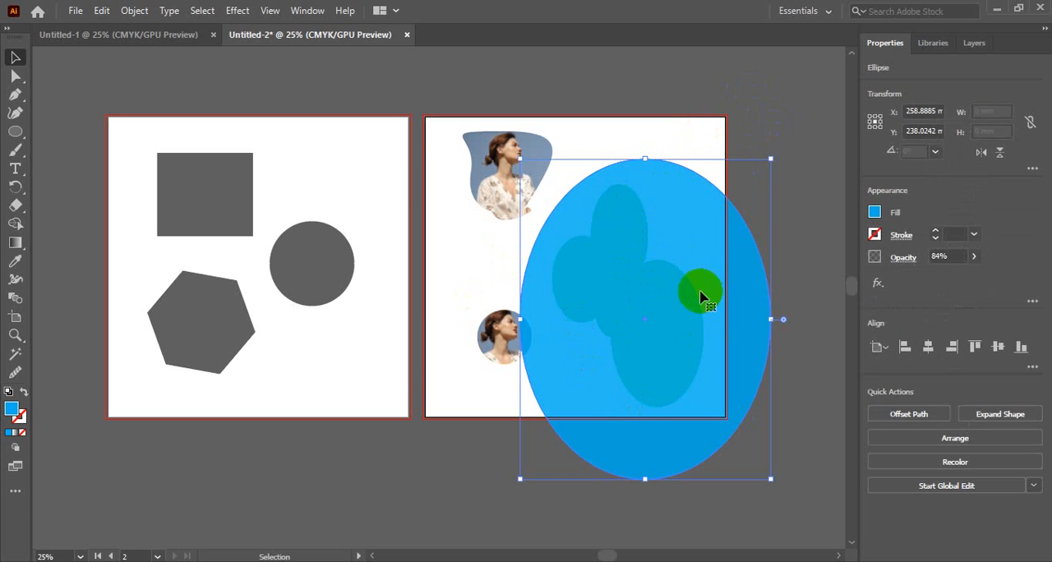
{"action": "left_click", "coordinate": [977, 47]}
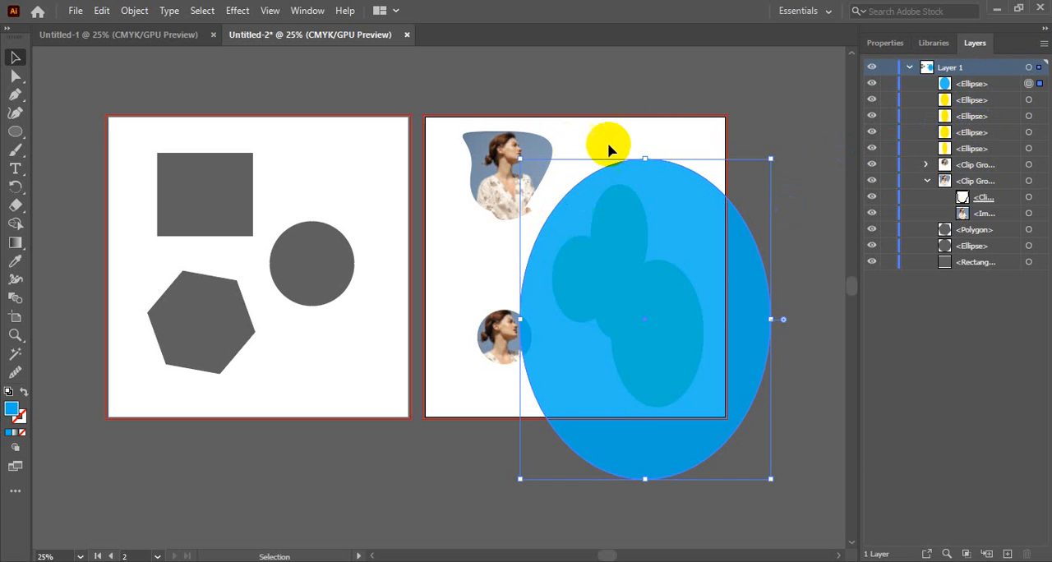
{"action": "left_click", "coordinate": [909, 67]}
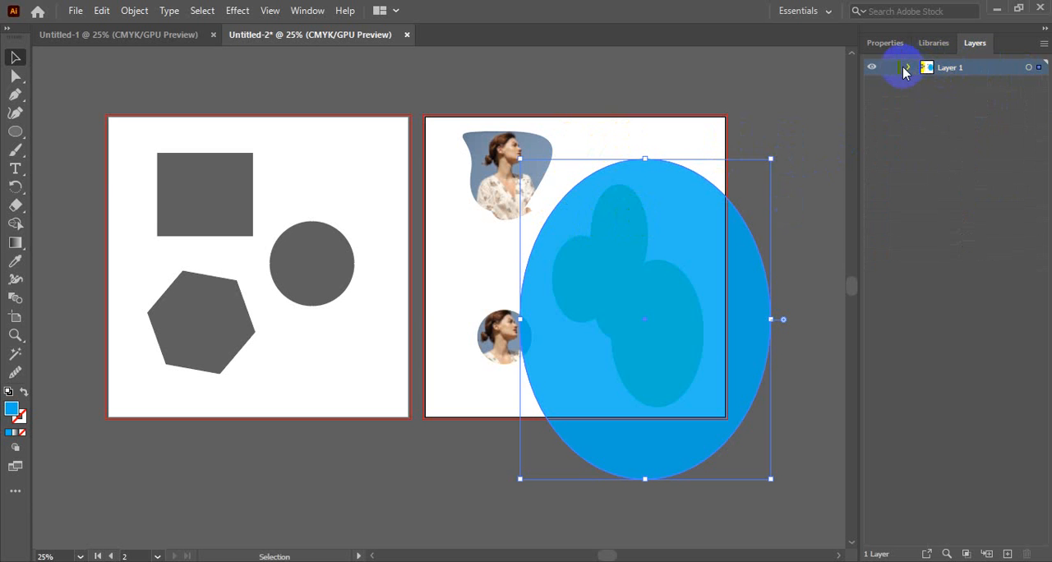
{"action": "left_click", "coordinate": [908, 68]}
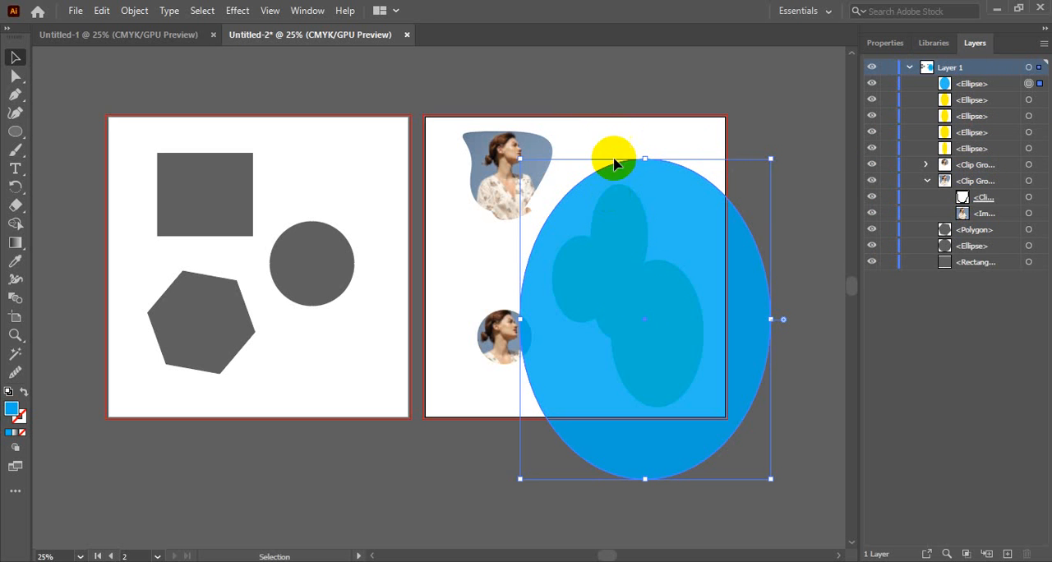
Examine the overlapping ellipses in Outline view, selecting individual paths, then restore the colour preview and deselect.
{"action": "left_click", "coordinate": [655, 145]}
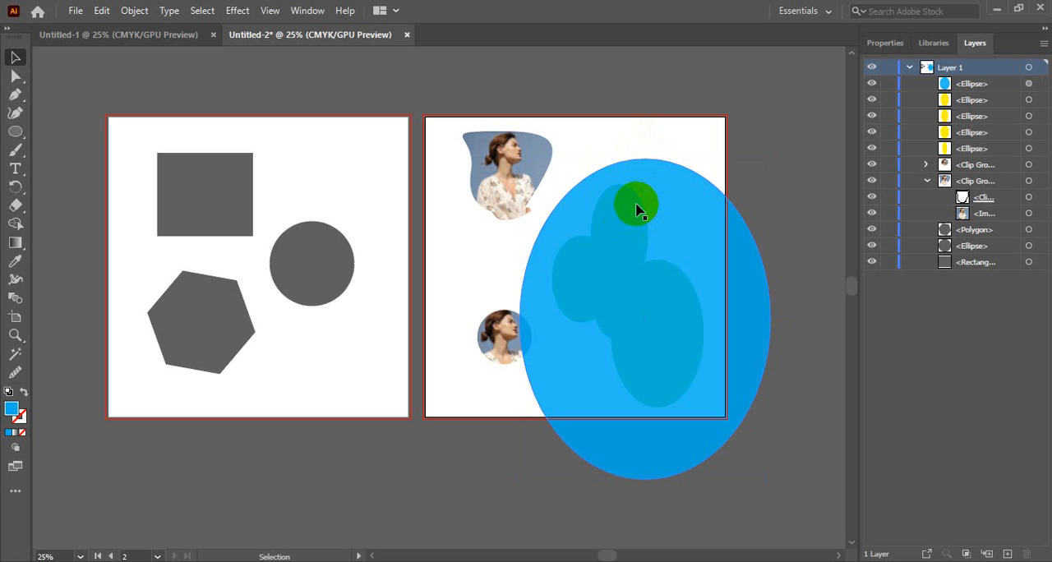
{"action": "key", "text": "ctrl+y"}
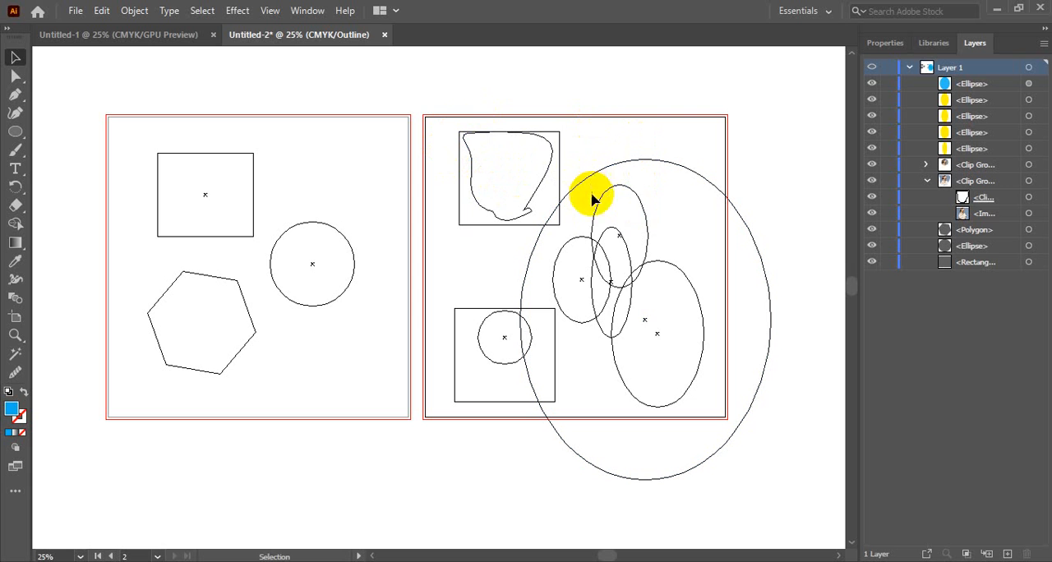
{"action": "left_click", "coordinate": [622, 235]}
{"action": "mouse_move", "coordinate": [639, 228]}
{"action": "left_mouse_down"}
{"action": "mouse_move", "coordinate": [641, 206]}
{"action": "mouse_move", "coordinate": [646, 222]}
{"action": "left_mouse_up"}
{"action": "left_click", "coordinate": [666, 261]}
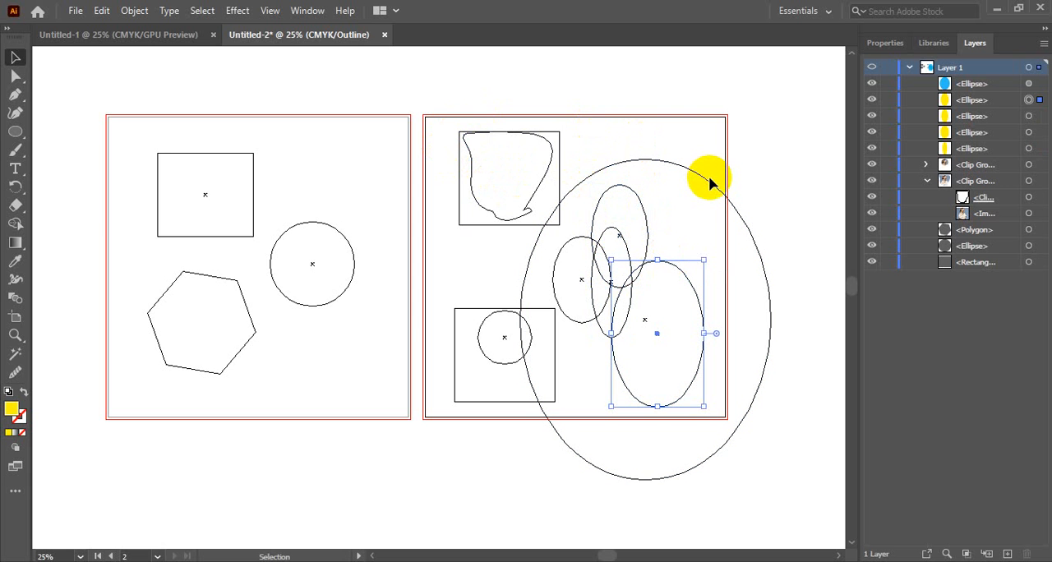
{"action": "left_click", "coordinate": [712, 186]}
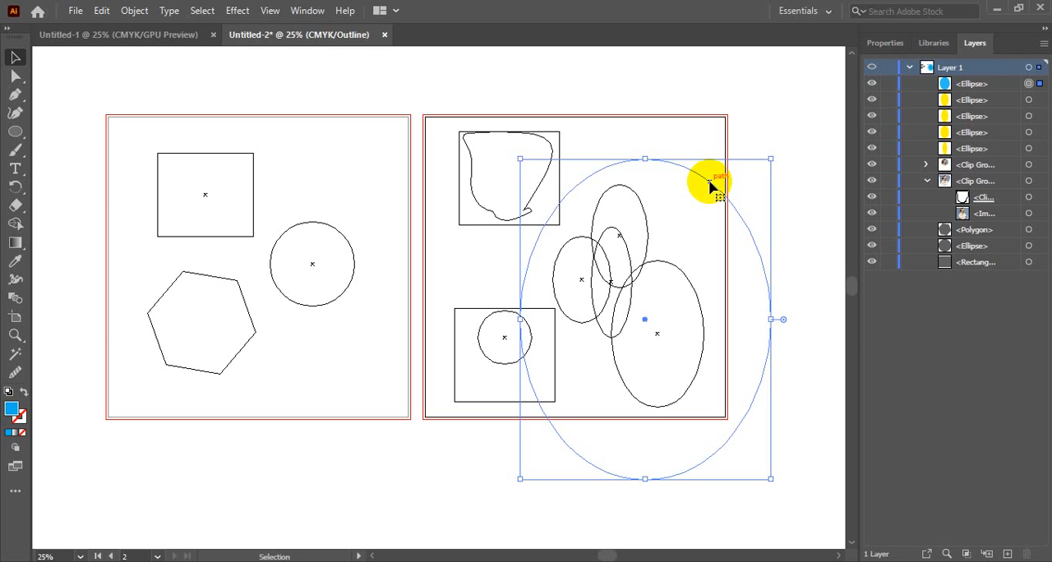
{"action": "key", "text": "a"}
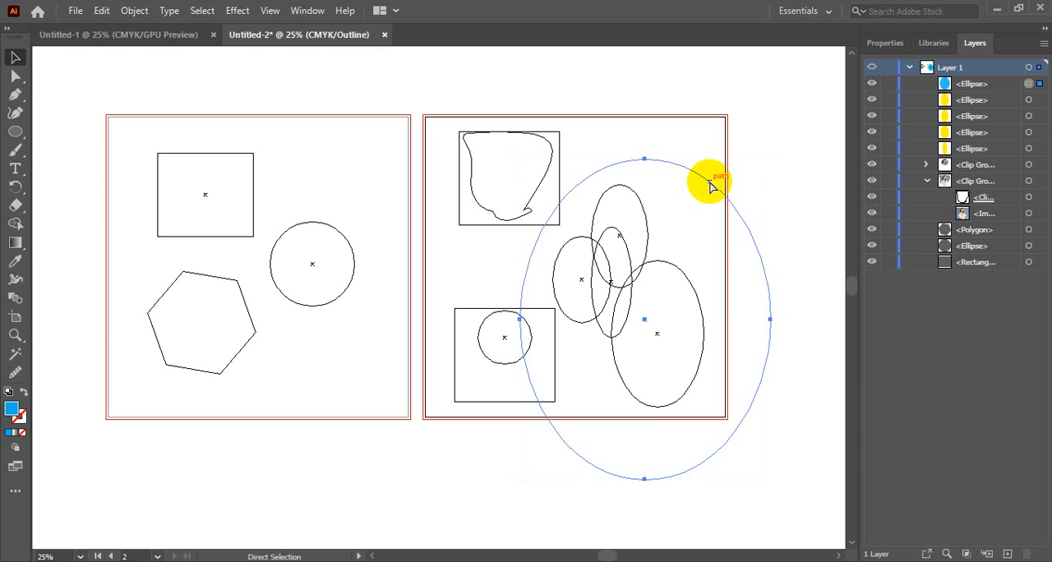
{"action": "key", "text": "ctrl+y"}
{"action": "key", "text": "v"}
{"action": "left_click", "coordinate": [757, 118]}
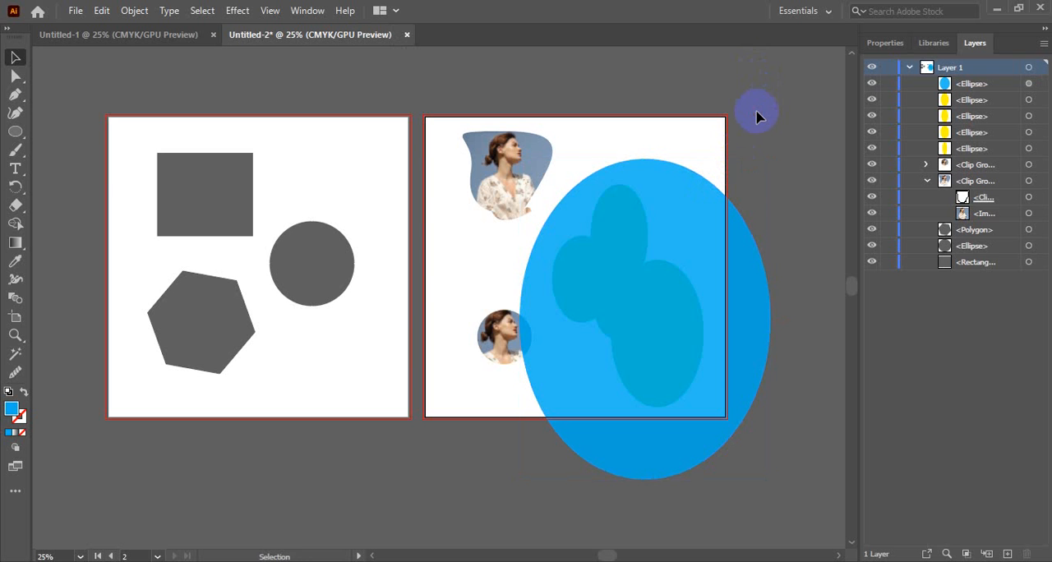
Use Outline view to select the upper yellow ellipse hidden beneath the large blue one, then return to the colour preview.
{"action": "left_click", "coordinate": [606, 234]}
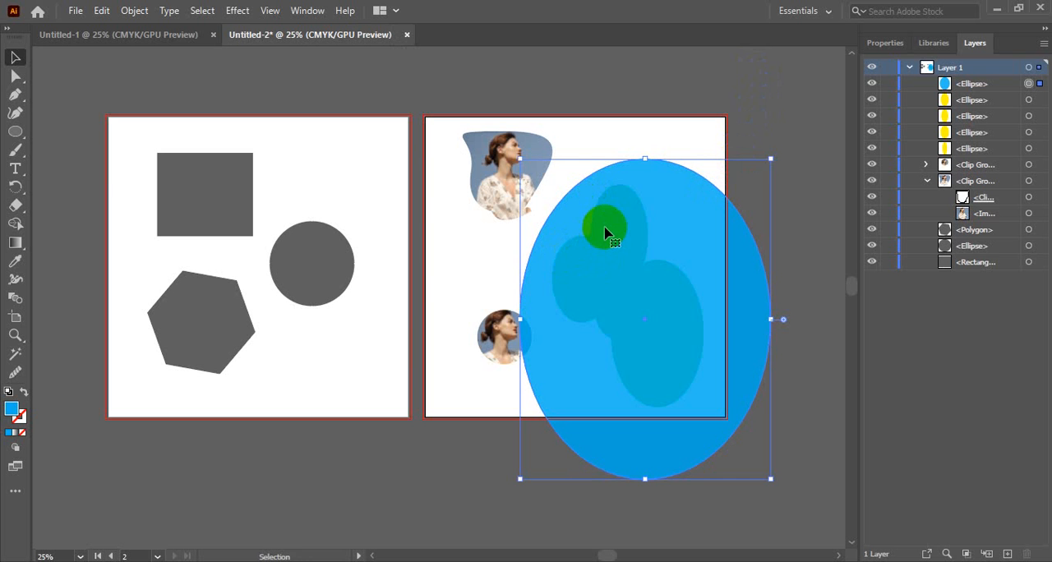
{"action": "left_click", "coordinate": [649, 247]}
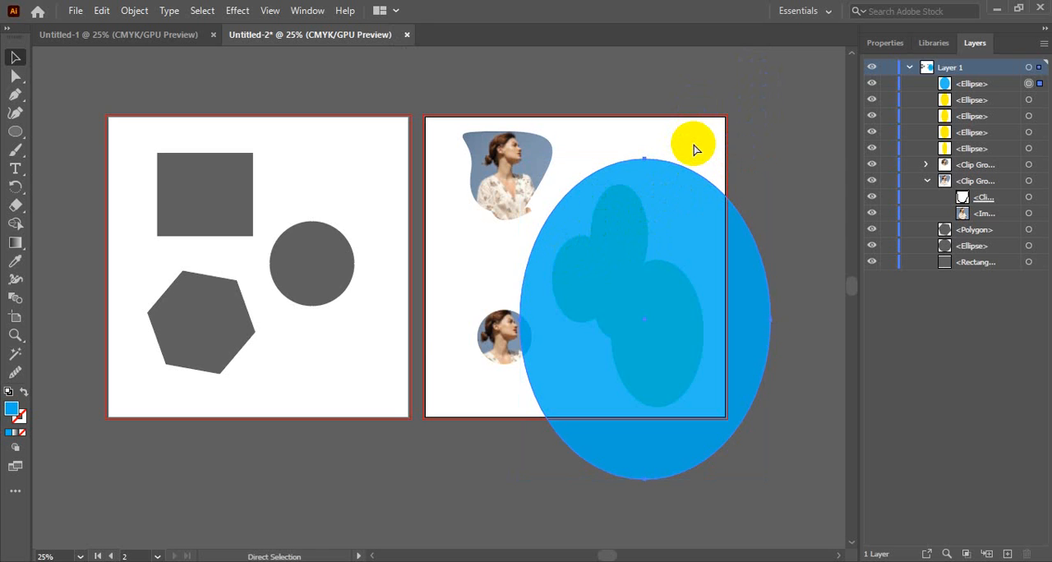
{"action": "key", "text": "ctrl+y"}
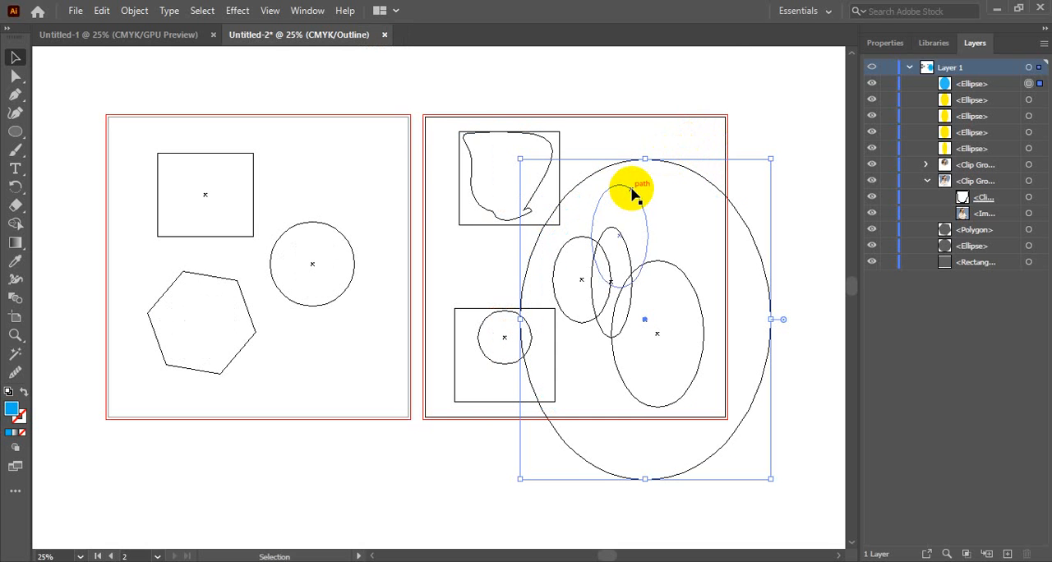
{"action": "left_click", "coordinate": [628, 194]}
{"action": "left_click", "coordinate": [661, 267]}
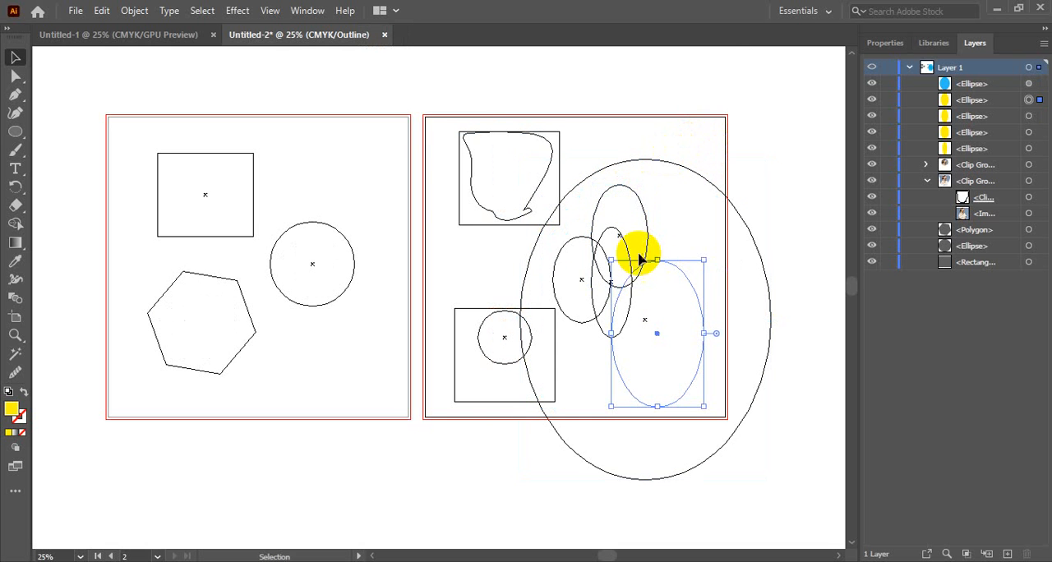
{"action": "left_click", "coordinate": [617, 235]}
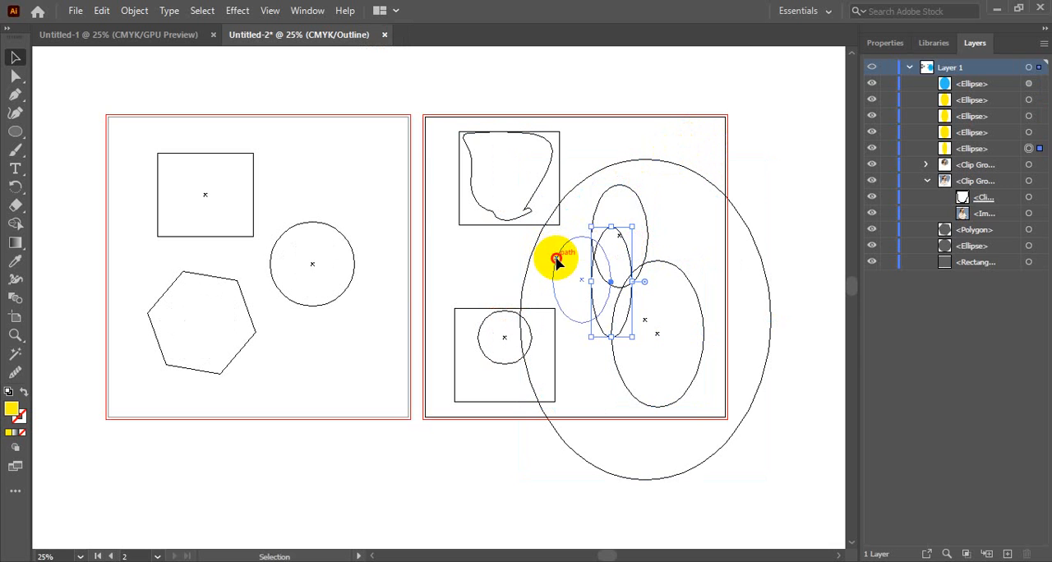
{"action": "left_click", "coordinate": [556, 260]}
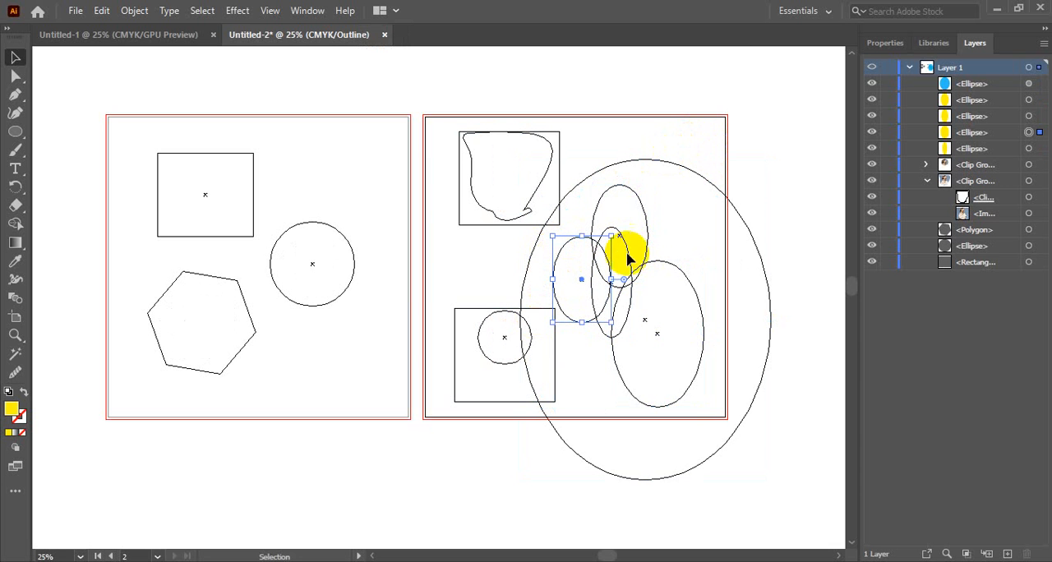
{"action": "left_click", "coordinate": [646, 211]}
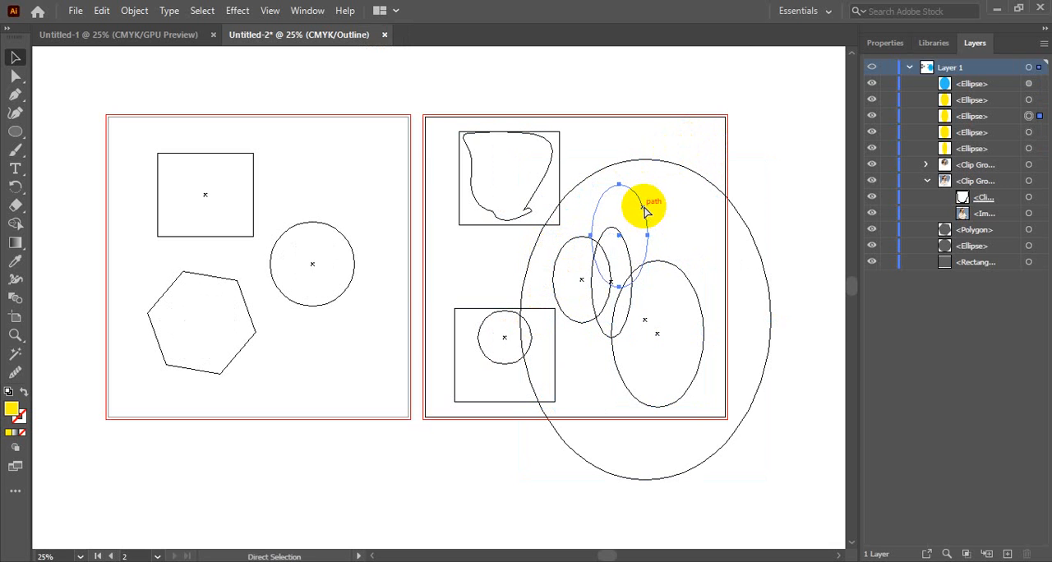
{"action": "key", "text": "ctrl+y"}
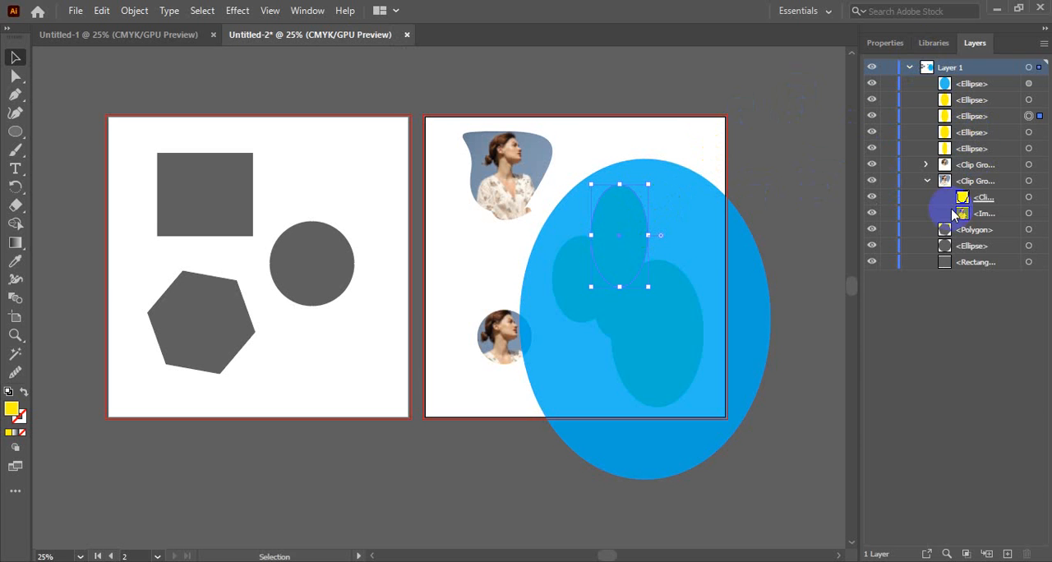
Change the fill of the selected upper ellipse to black.
{"action": "left_click", "coordinate": [888, 44]}
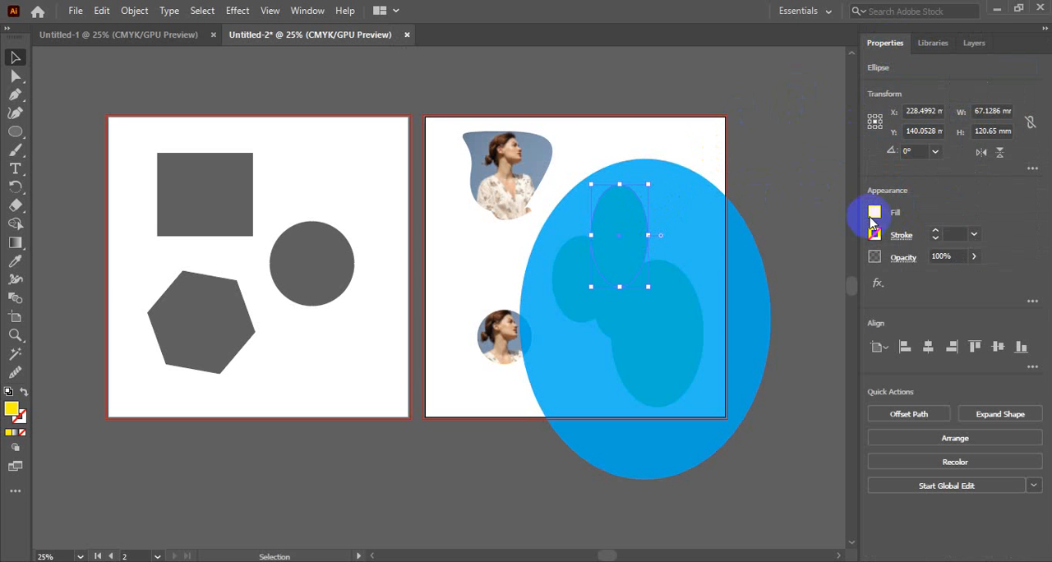
{"action": "left_click", "coordinate": [875, 214]}
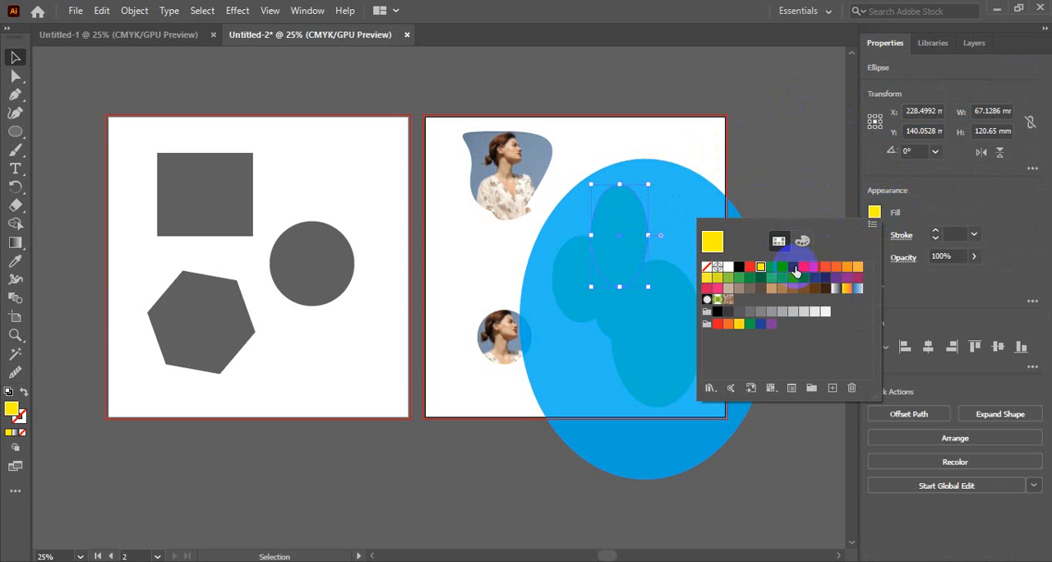
{"action": "left_click", "coordinate": [858, 267]}
{"action": "left_click", "coordinate": [717, 311]}
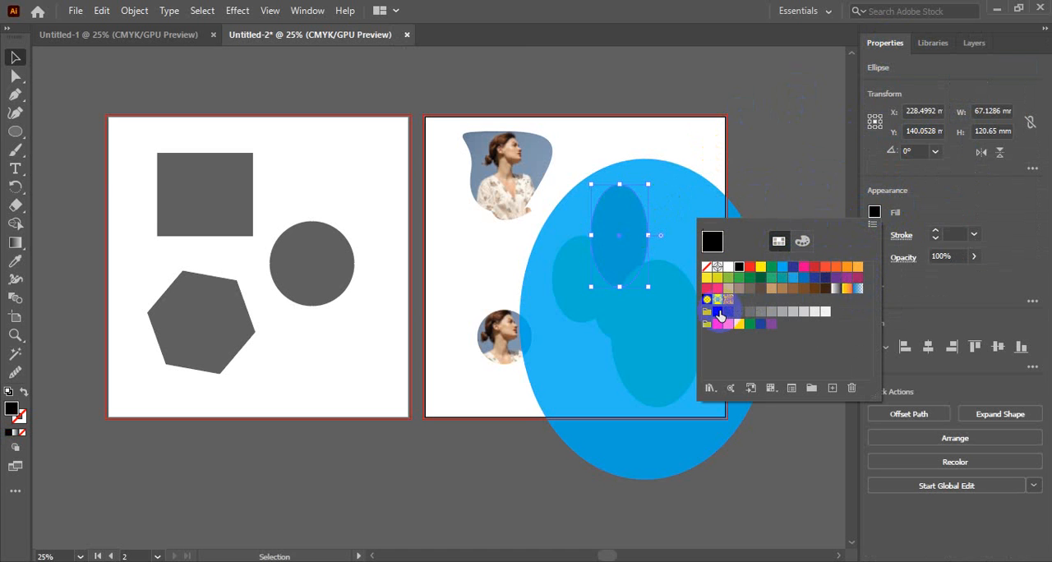
{"action": "left_click", "coordinate": [876, 215]}
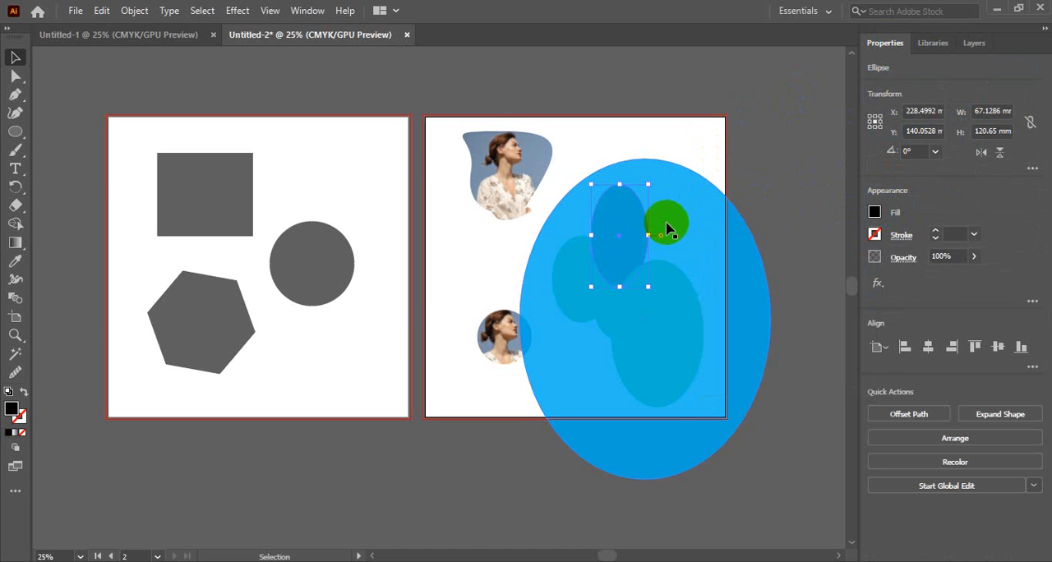
Enlarge the black ellipse beneath the blue one to about 142 × 153 mm and deselect it.
{"action": "mouse_move", "coordinate": [648, 236]}
{"action": "left_mouse_down"}
{"action": "mouse_move", "coordinate": [680, 237]}
{"action": "mouse_move", "coordinate": [687, 266]}
{"action": "mouse_move", "coordinate": [693, 235]}
{"action": "left_mouse_up"}
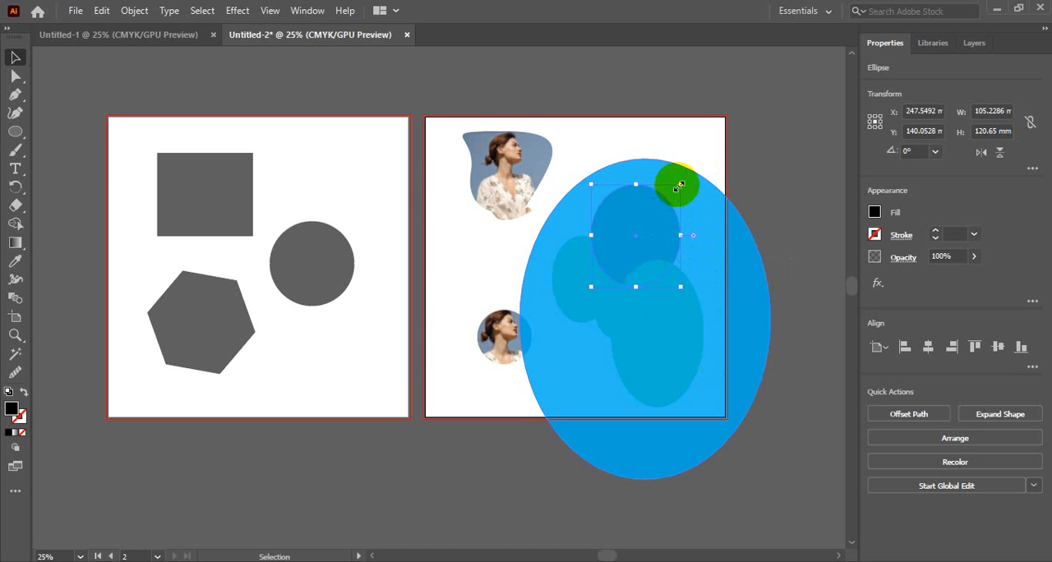
{"action": "left_click_drag", "start_coordinate": [680, 184], "coordinate": [689, 176]}
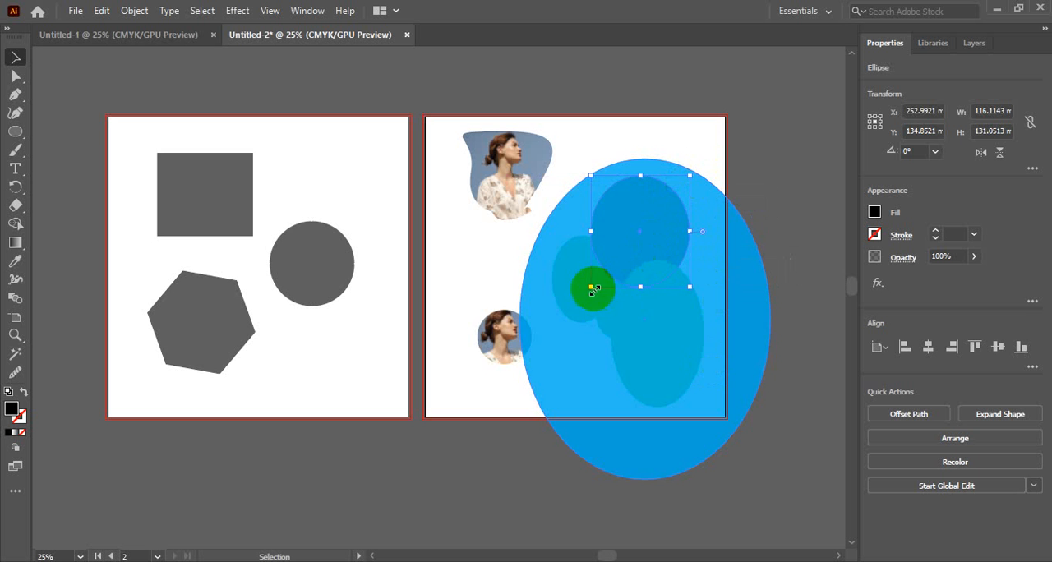
{"action": "left_click_drag", "start_coordinate": [591, 287], "coordinate": [569, 305]}
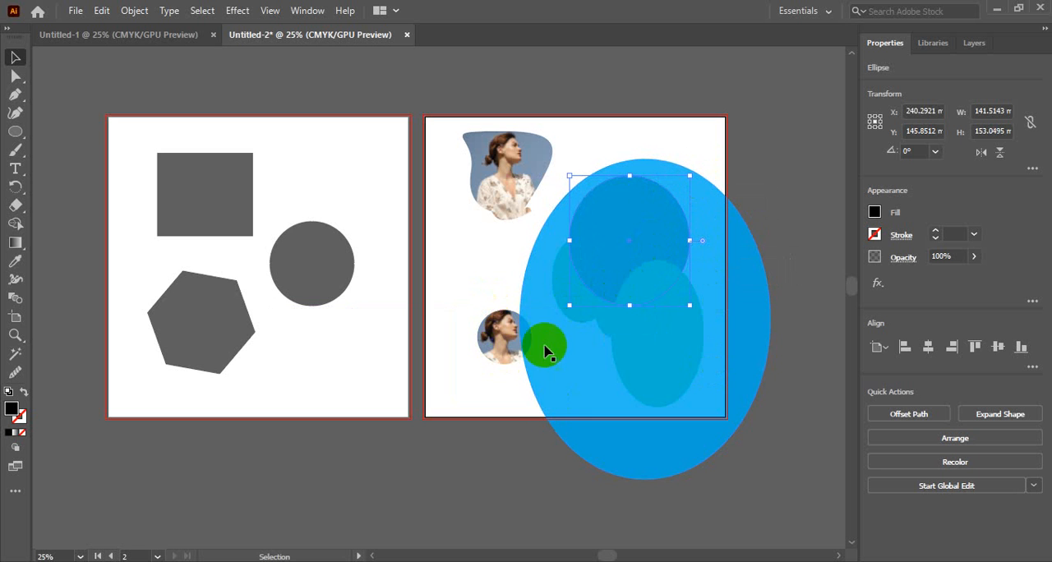
{"action": "left_click", "coordinate": [583, 140]}
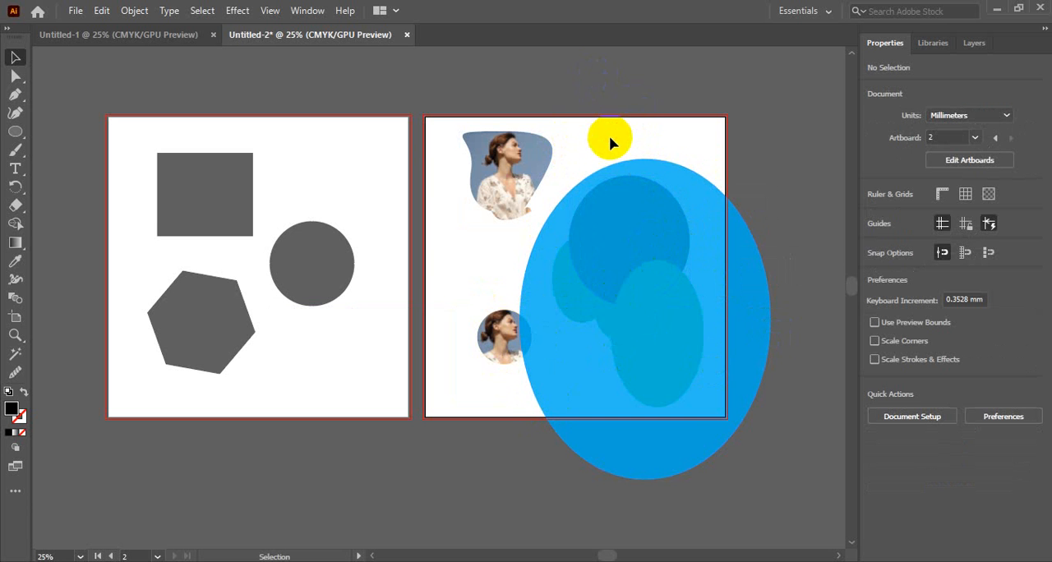
Delete all five overlapping ellipses from the second artboard, leaving the clipped photos in place.
{"action": "left_click_drag", "start_coordinate": [590, 136], "coordinate": [709, 428]}
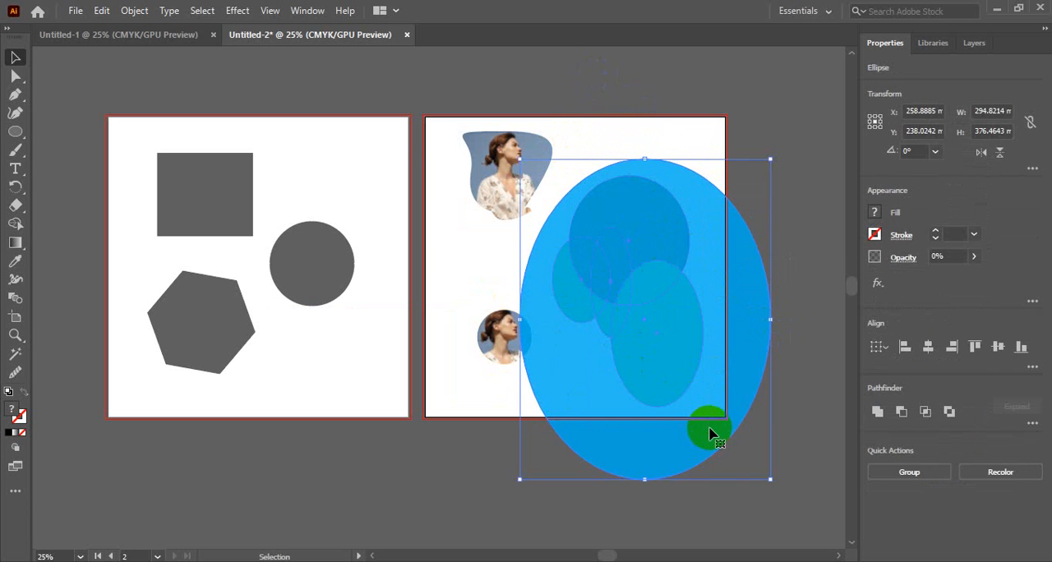
{"action": "key", "text": "Delete"}
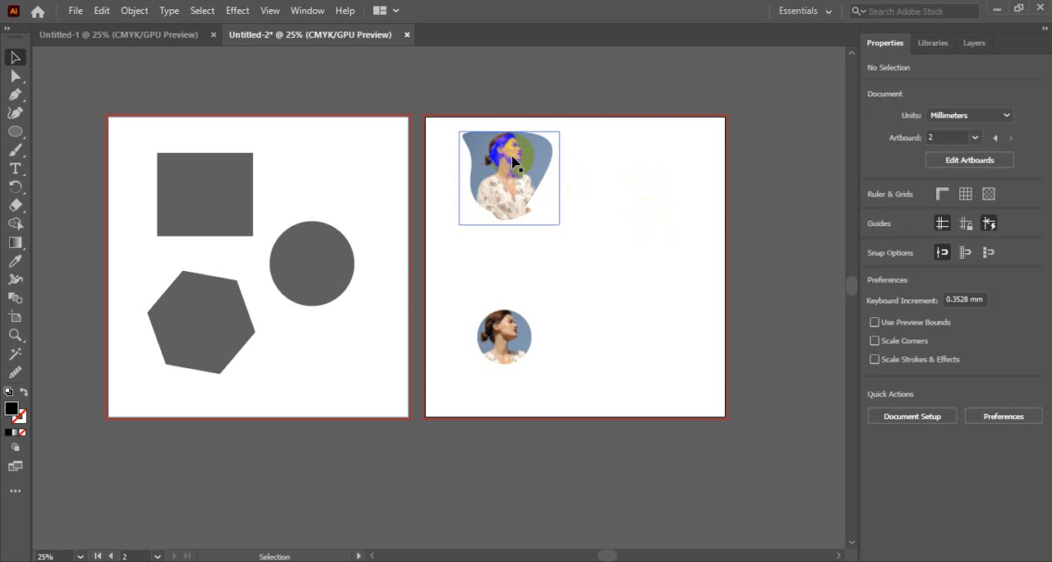
{"action": "left_click", "coordinate": [542, 174]}
{"action": "left_click", "coordinate": [603, 205]}
Select the larger clipped photo and examine its clip group's path and image in the layer list, then deselect it.
{"action": "left_click", "coordinate": [497, 172]}
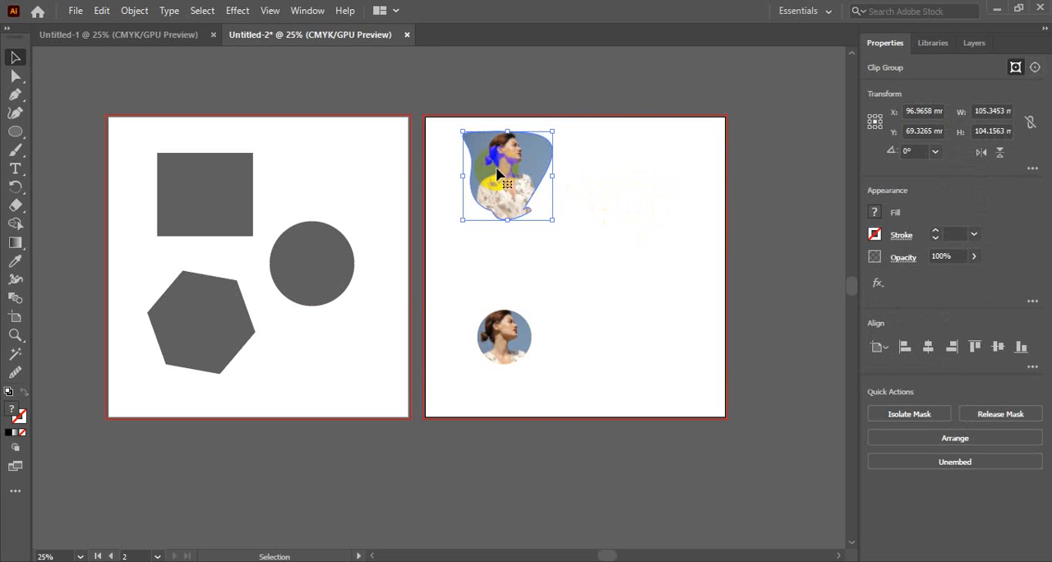
{"action": "left_click", "coordinate": [976, 45]}
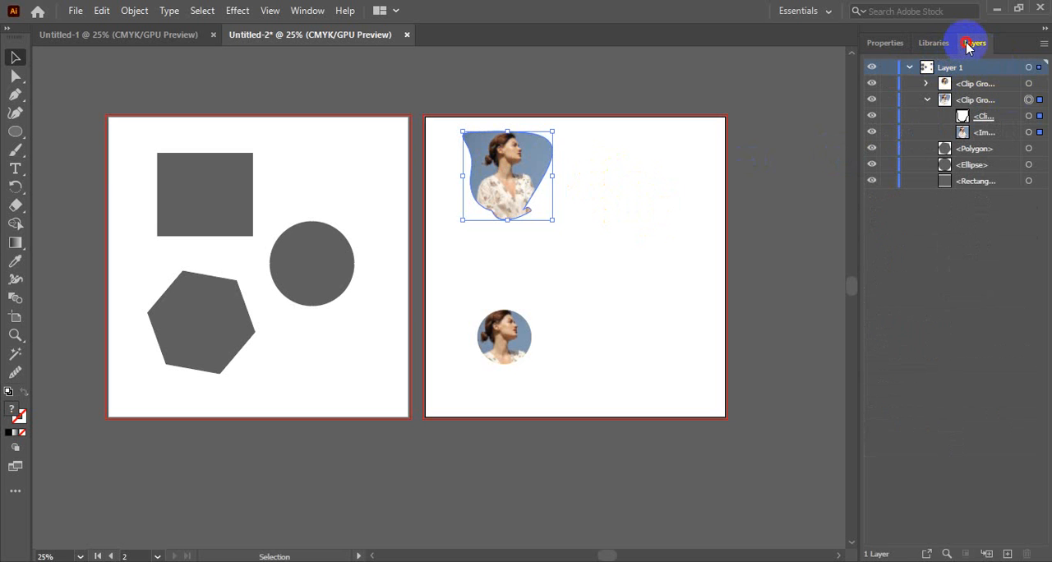
{"action": "left_click", "coordinate": [580, 101]}
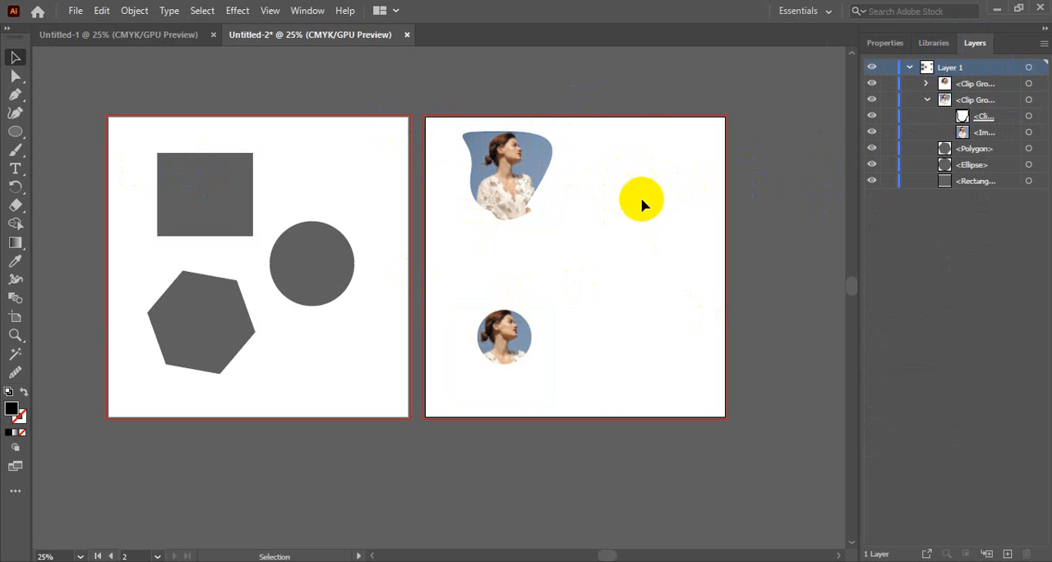
{"action": "left_click", "coordinate": [530, 164]}
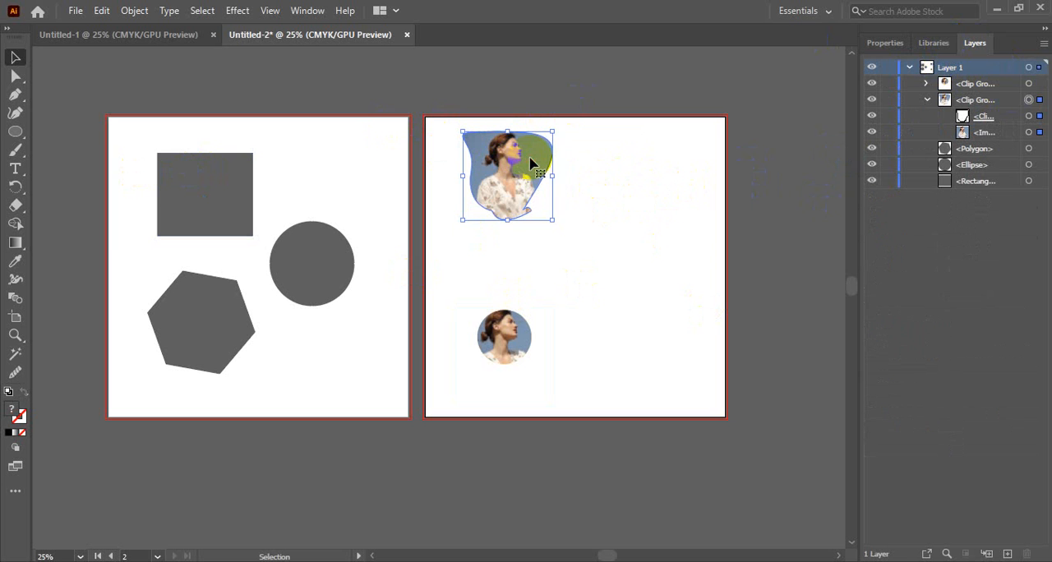
{"action": "left_click", "coordinate": [593, 151]}
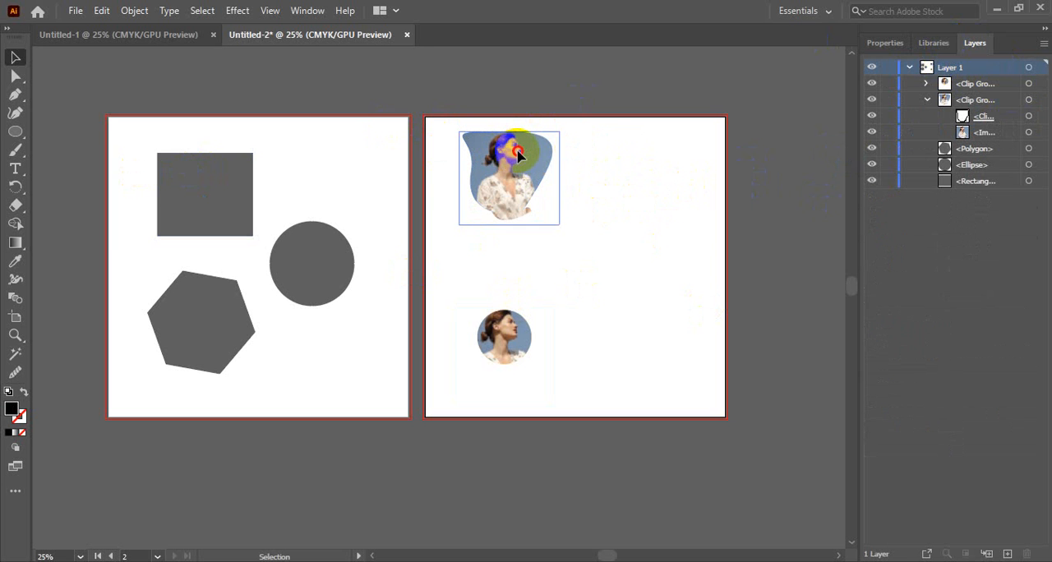
Isolate the larger photo's clip group, then isolate the image inside it to show the uncropped photo.
{"action": "left_click", "coordinate": [518, 154]}
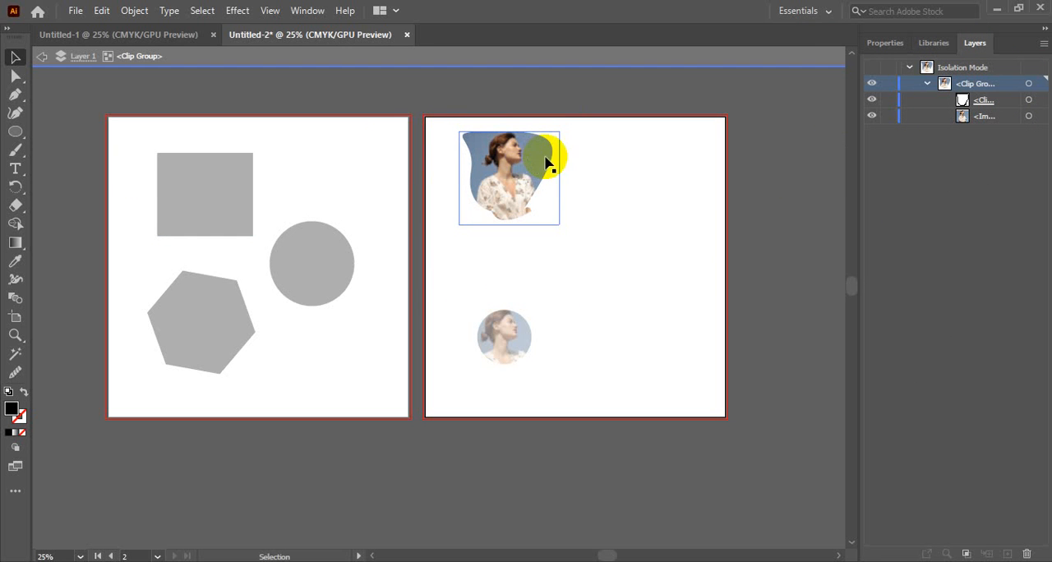
{"action": "left_click", "coordinate": [304, 281]}
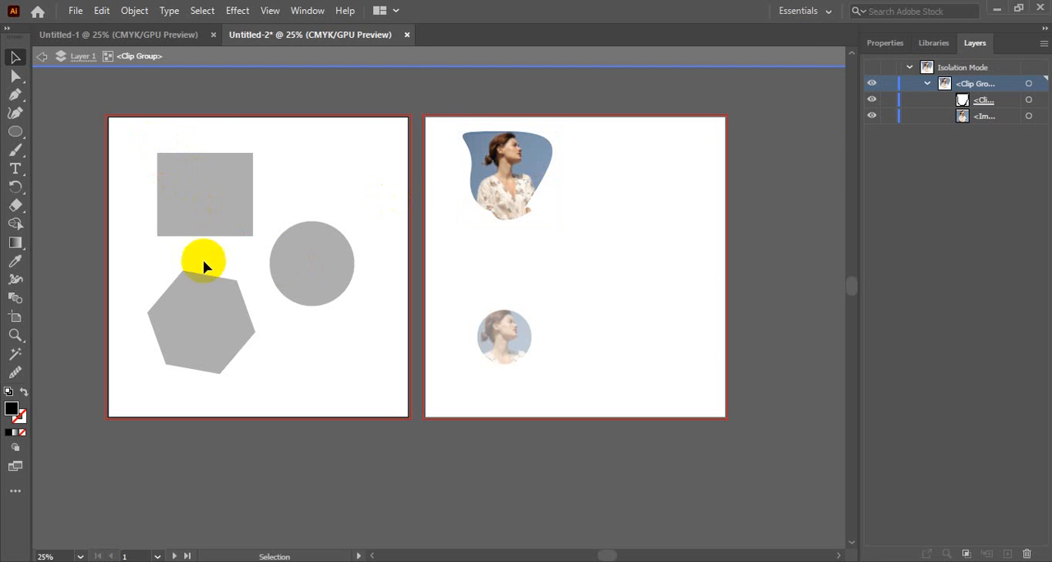
{"action": "left_click", "coordinate": [506, 169]}
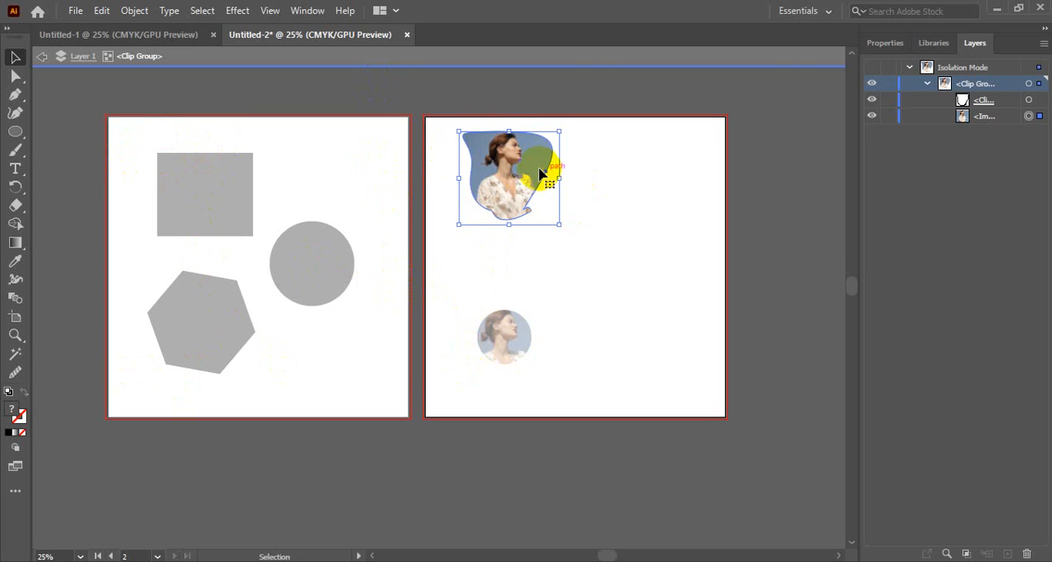
{"action": "double_click", "coordinate": [526, 165]}
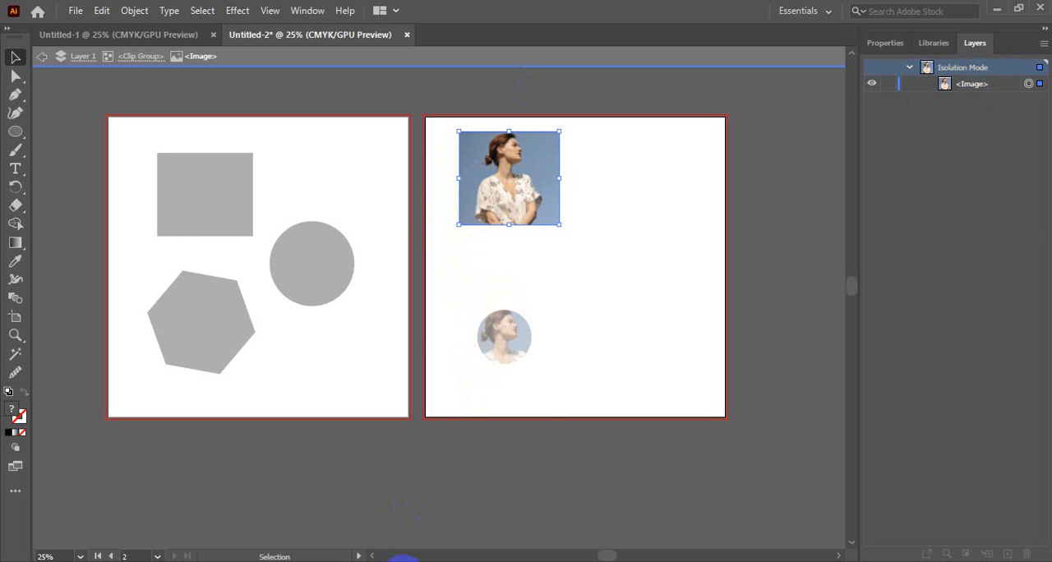
Switch to the Pixabay page in Chrome and open the related photo of the long-haired woman outdoors.
{"action": "left_click", "coordinate": [404, 561]}
{"action": "scroll", "coordinate": [648, 279], "scroll_direction": "down", "scroll_amount": 6}
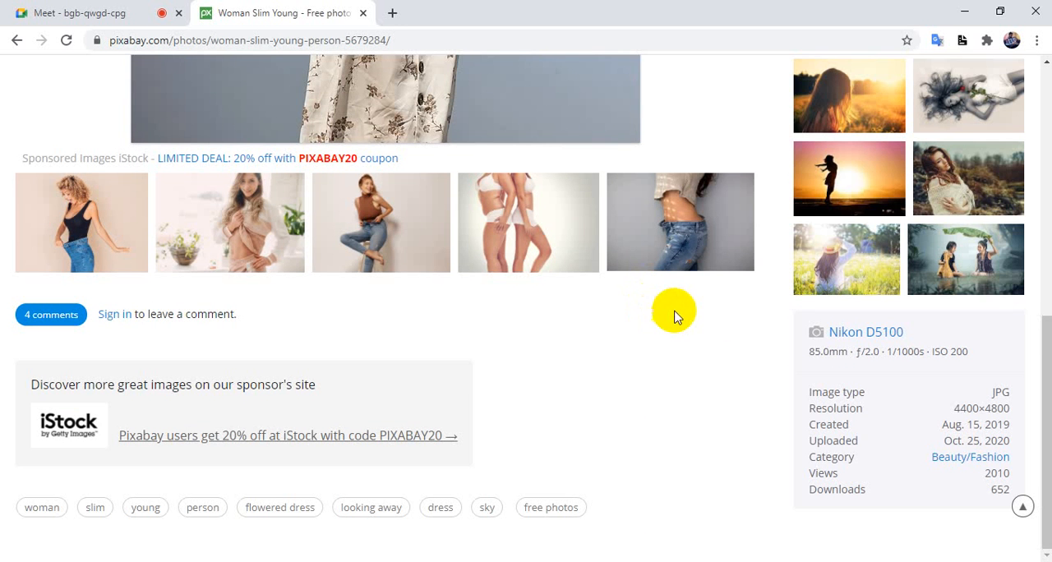
{"action": "left_click", "coordinate": [948, 179]}
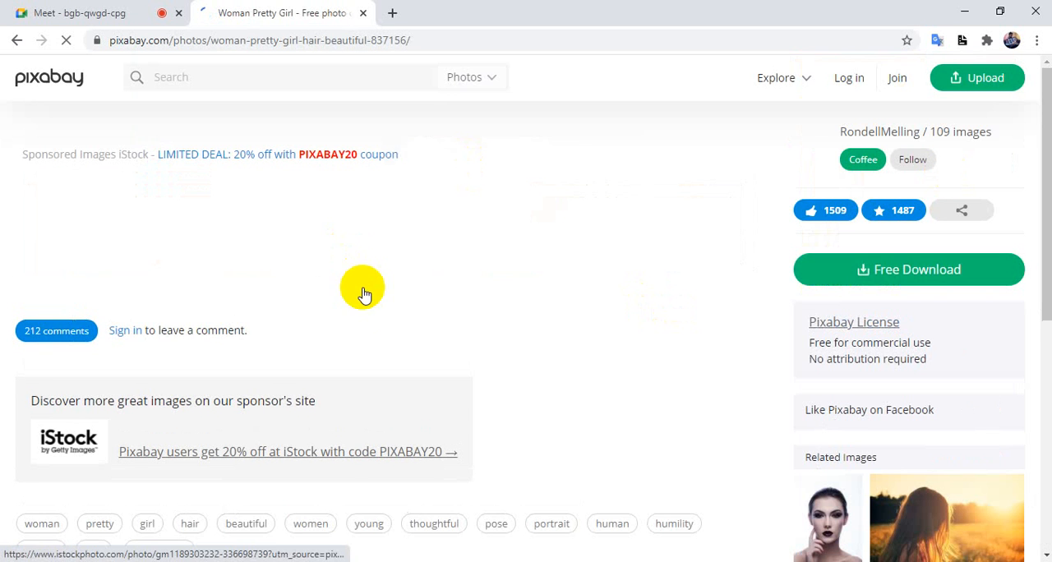
Capture the woman's head and shoulders from the large photo with the area screenshot tool and copy the capture to the clipboard.
{"action": "left_click", "coordinate": [413, 278]}
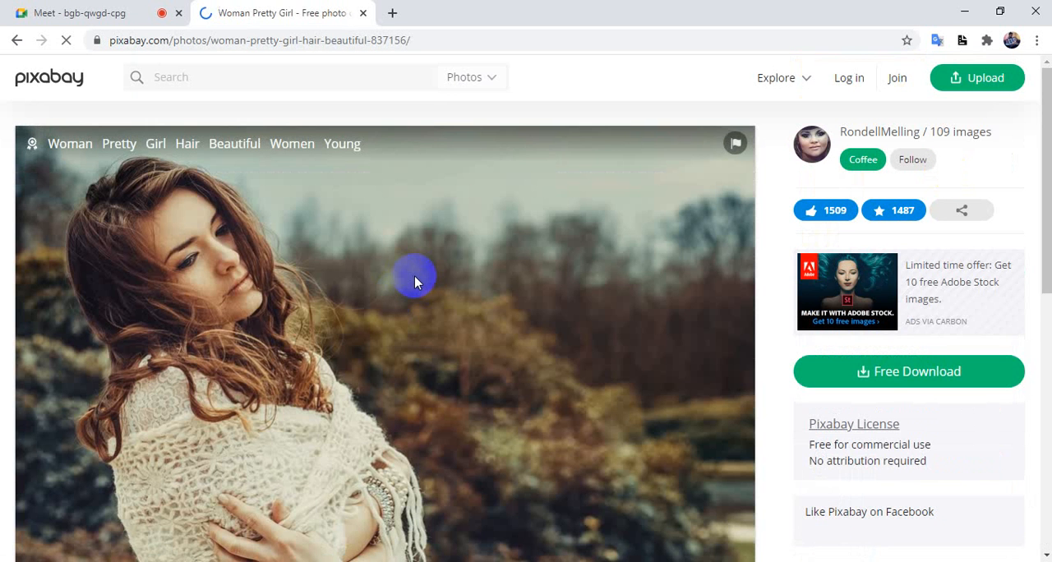
{"action": "left_click", "coordinate": [414, 277]}
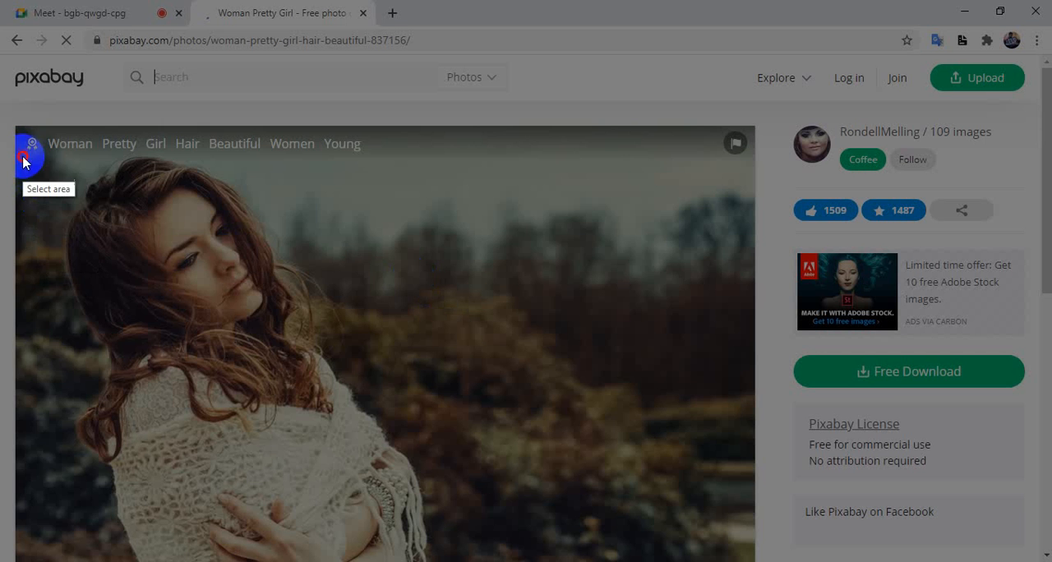
{"action": "left_click_drag", "start_coordinate": [22, 156], "coordinate": [406, 467]}
{"action": "key", "text": "ctrl+c"}
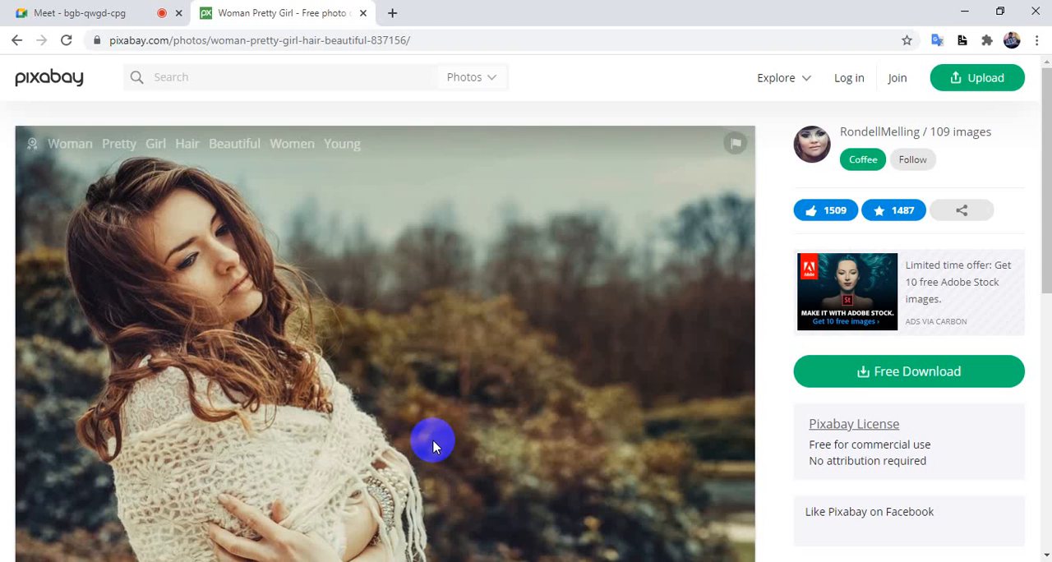
Switch to Illustrator, paste the captured photo inside the isolated clip group, and scale and position it over the old photo.
{"action": "key", "text": "alt+Tab"}
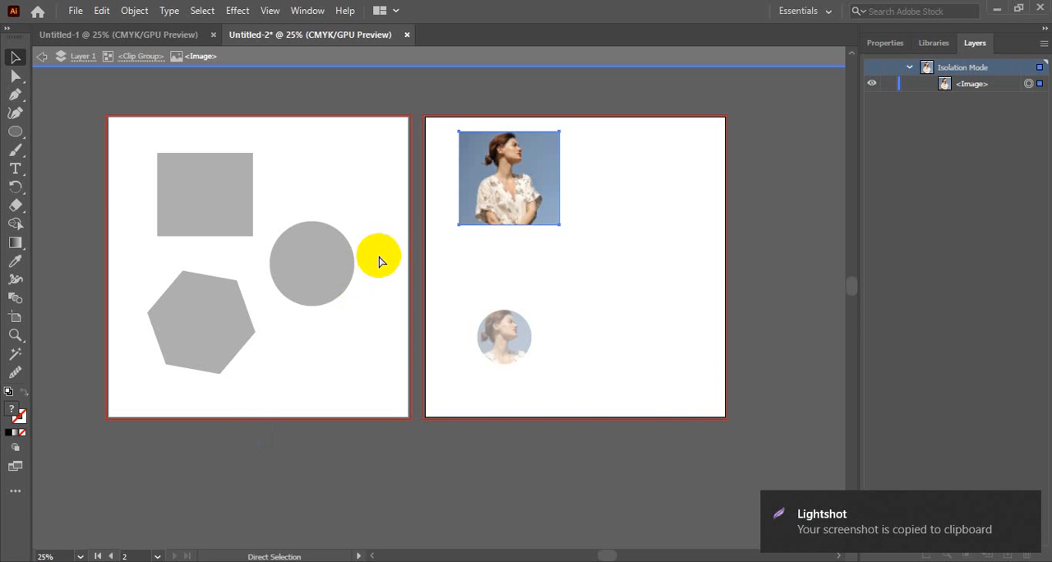
{"action": "key", "text": "ctrl+v"}
{"action": "left_click_drag", "start_coordinate": [476, 270], "coordinate": [533, 168]}
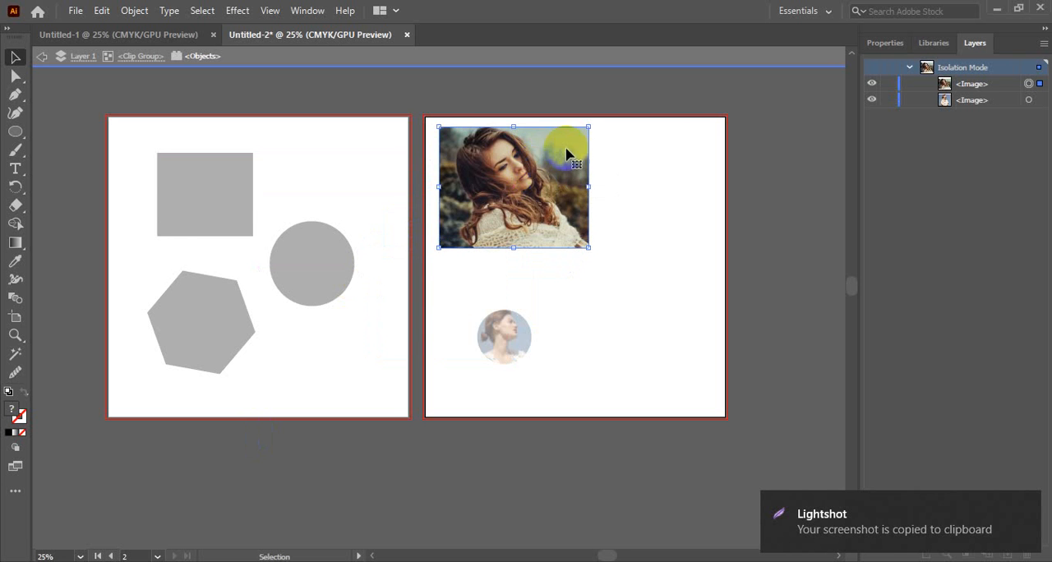
{"action": "left_click_drag", "start_coordinate": [588, 127], "coordinate": [569, 141]}
{"action": "left_click_drag", "start_coordinate": [542, 187], "coordinate": [544, 176]}
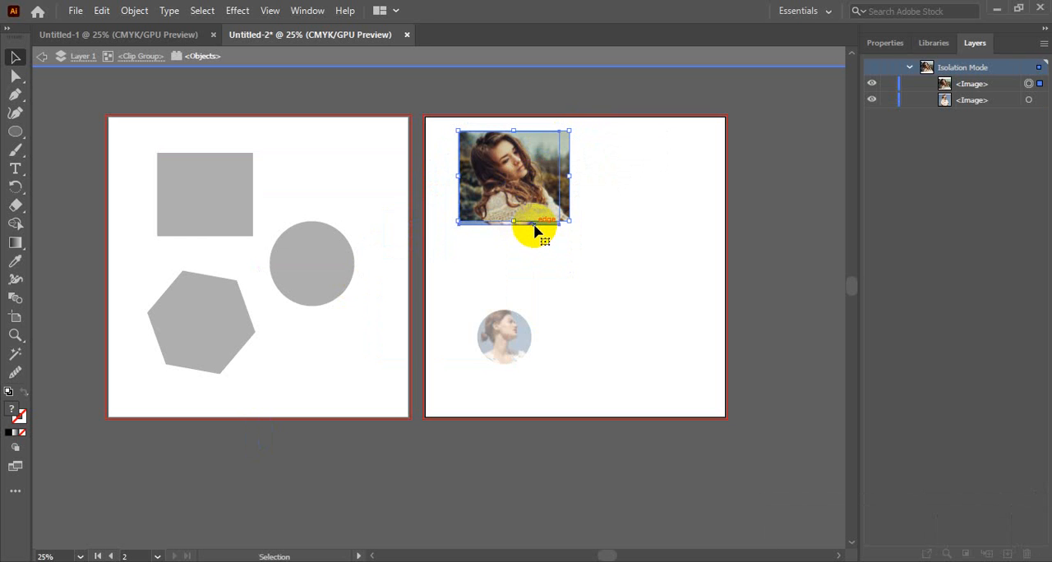
Delete the old photo from inside the clip group and exit isolation mode.
{"action": "left_click", "coordinate": [538, 226]}
{"action": "key", "text": "Delete"}
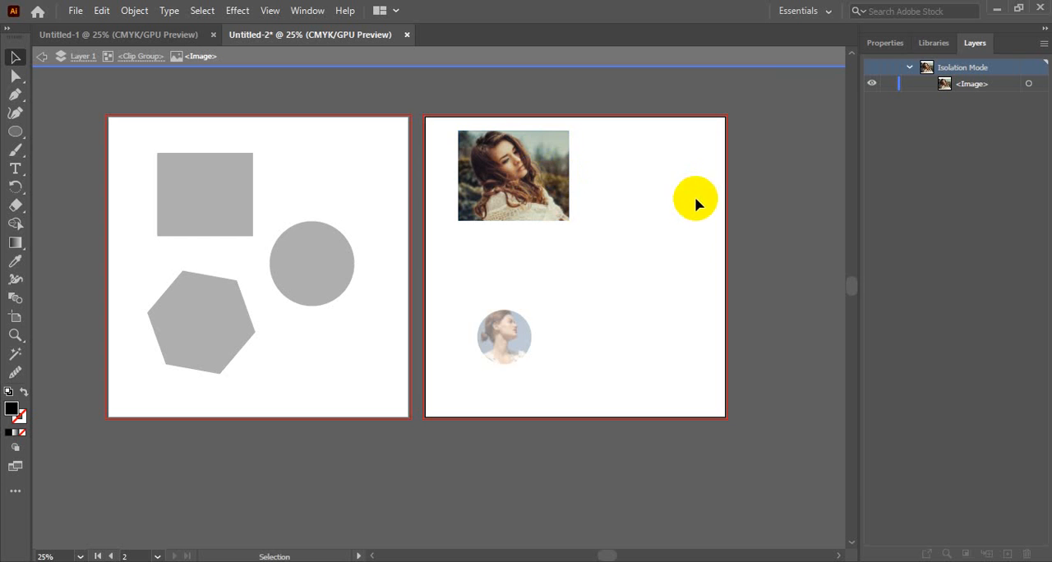
{"action": "double_click", "coordinate": [775, 212]}
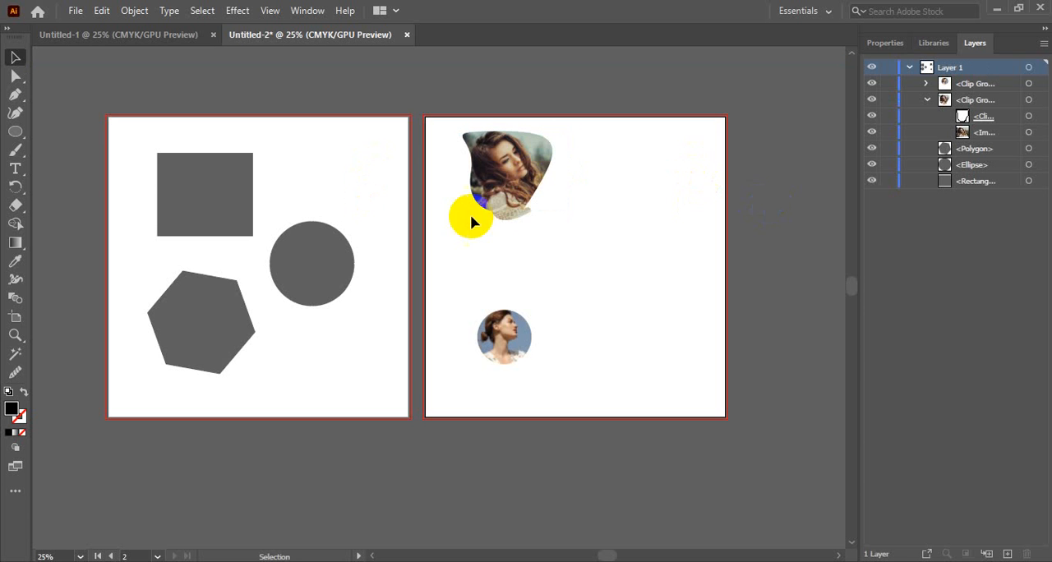
{"action": "left_click", "coordinate": [498, 182]}
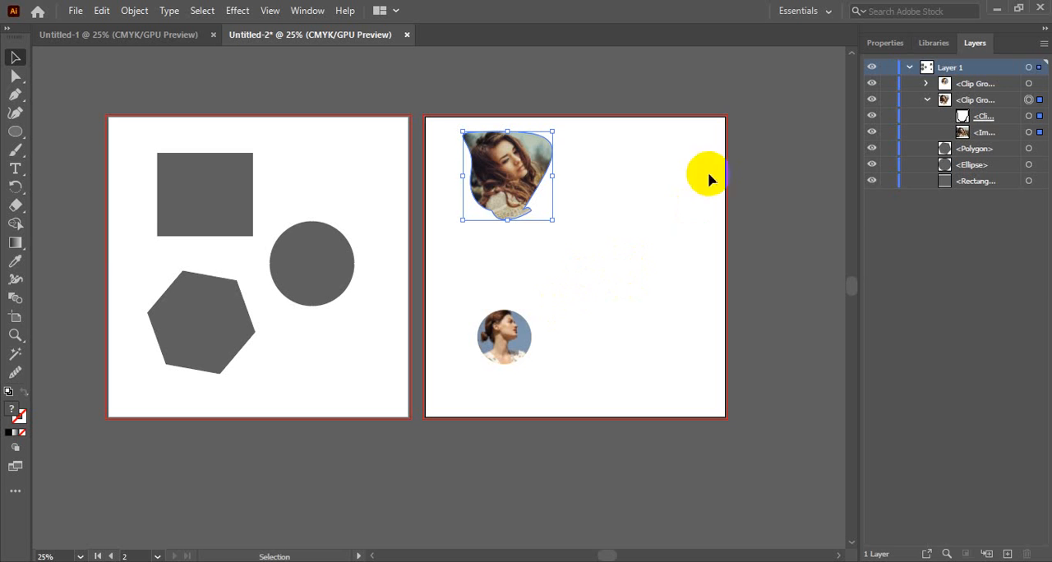
{"action": "left_click", "coordinate": [576, 246]}
{"action": "left_click", "coordinate": [489, 170]}
{"action": "left_click", "coordinate": [587, 236]}
{"action": "left_click", "coordinate": [1038, 558]}
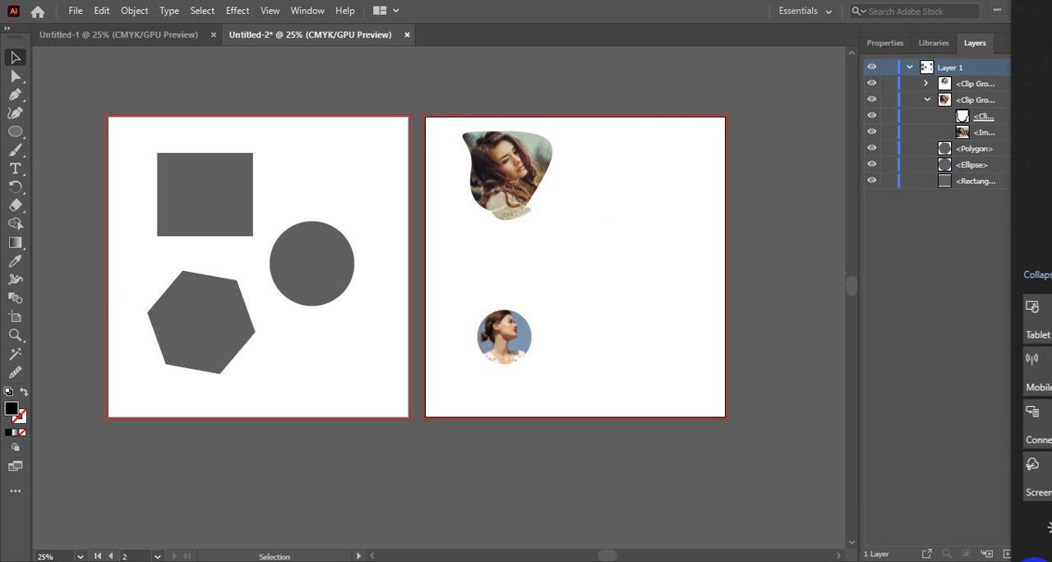
{"action": "left_click", "coordinate": [988, 277]}
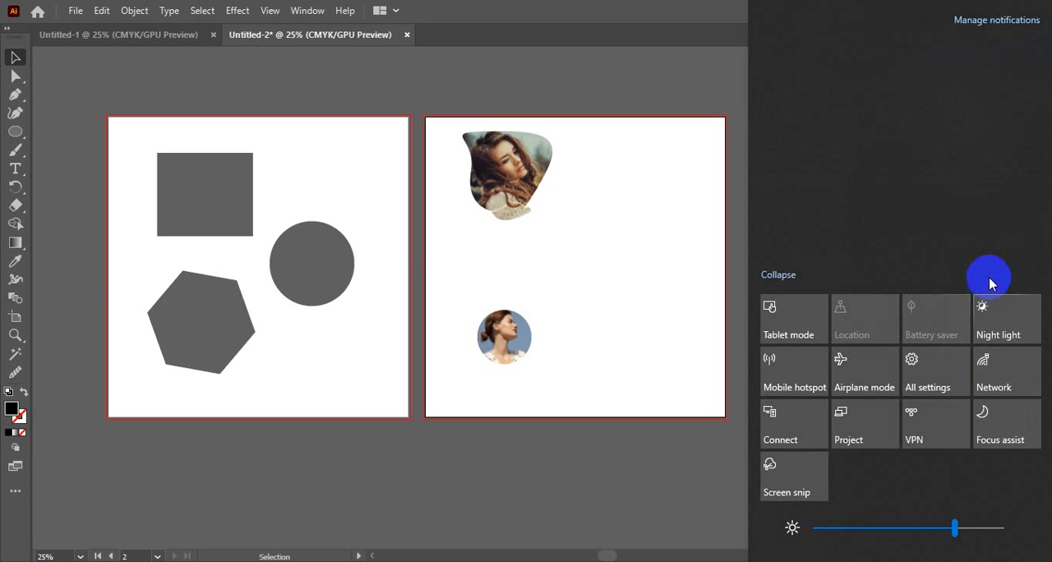
{"action": "left_click", "coordinate": [558, 299]}
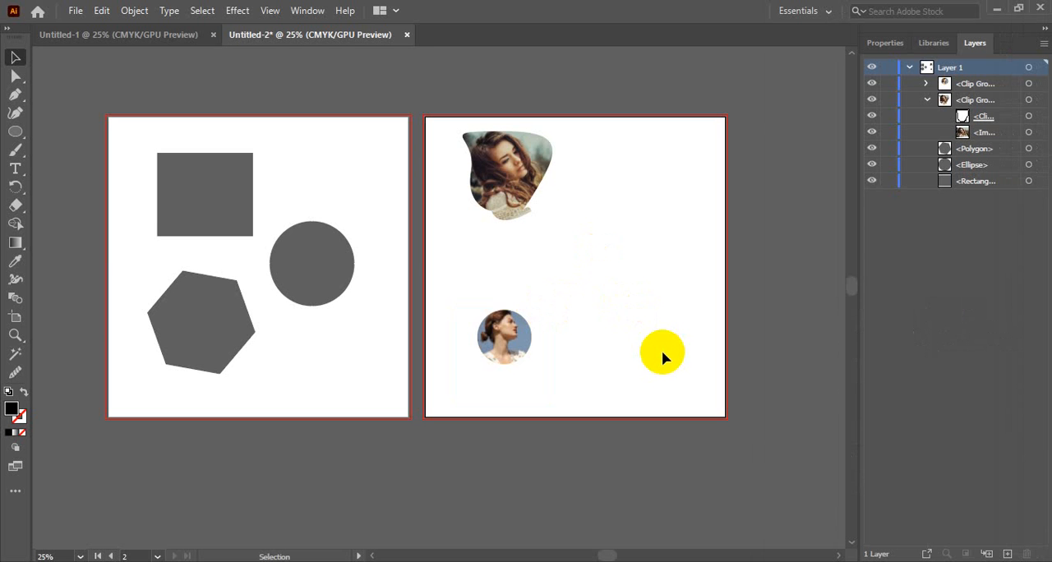
{"action": "left_click_drag", "start_coordinate": [587, 387], "coordinate": [455, 129]}
{"action": "left_click", "coordinate": [641, 235]}
Delete the rectangle, the circle and the hexagon from the first artboard.
{"action": "left_click", "coordinate": [228, 173]}
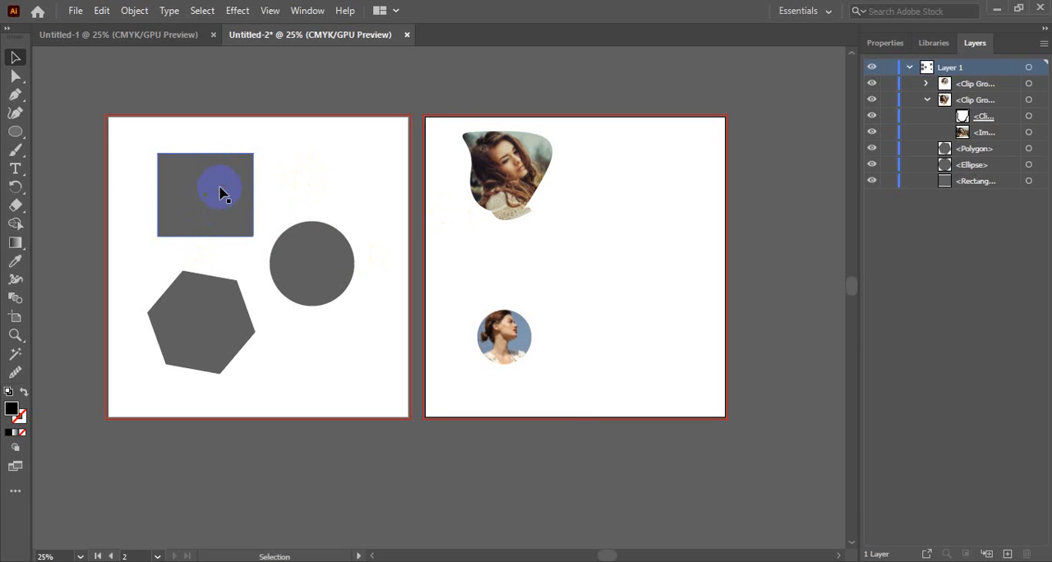
{"action": "left_click", "coordinate": [222, 190]}
{"action": "left_click", "coordinate": [313, 264]}
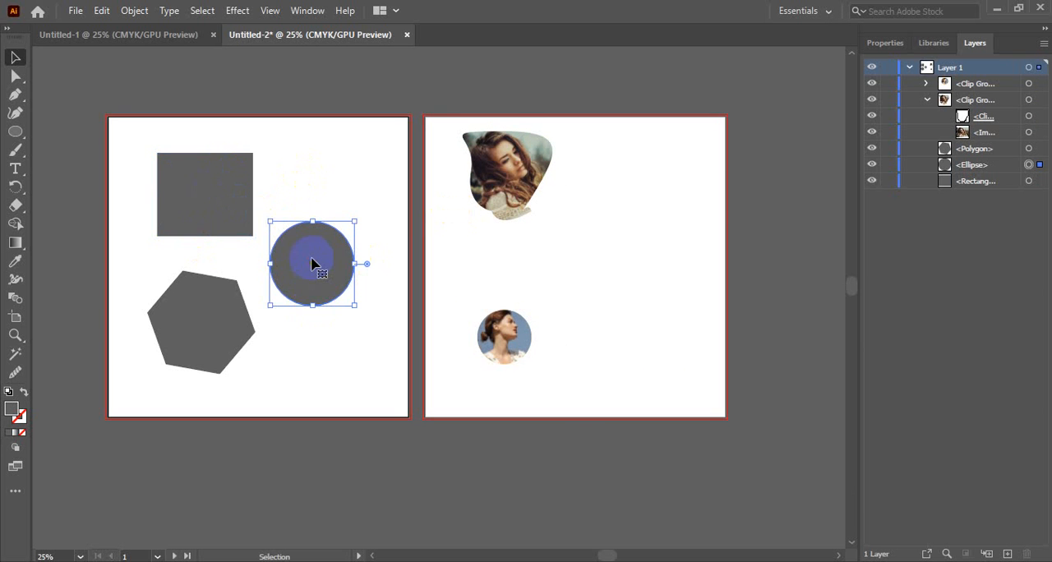
{"action": "left_click", "coordinate": [217, 188]}
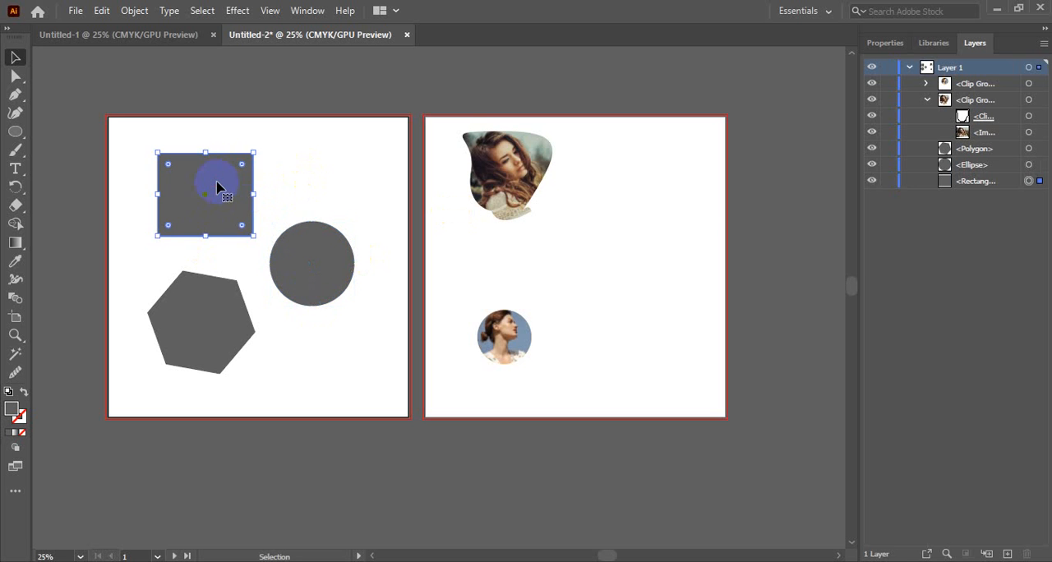
{"action": "key", "text": "Delete"}
{"action": "left_click", "coordinate": [321, 254]}
{"action": "key", "text": "Delete"}
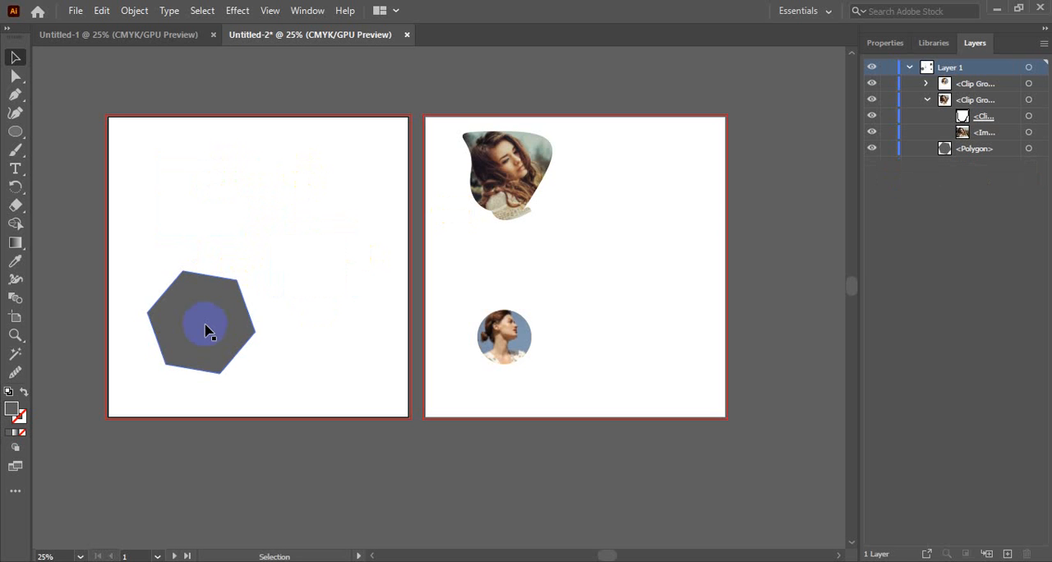
{"action": "left_click", "coordinate": [206, 328]}
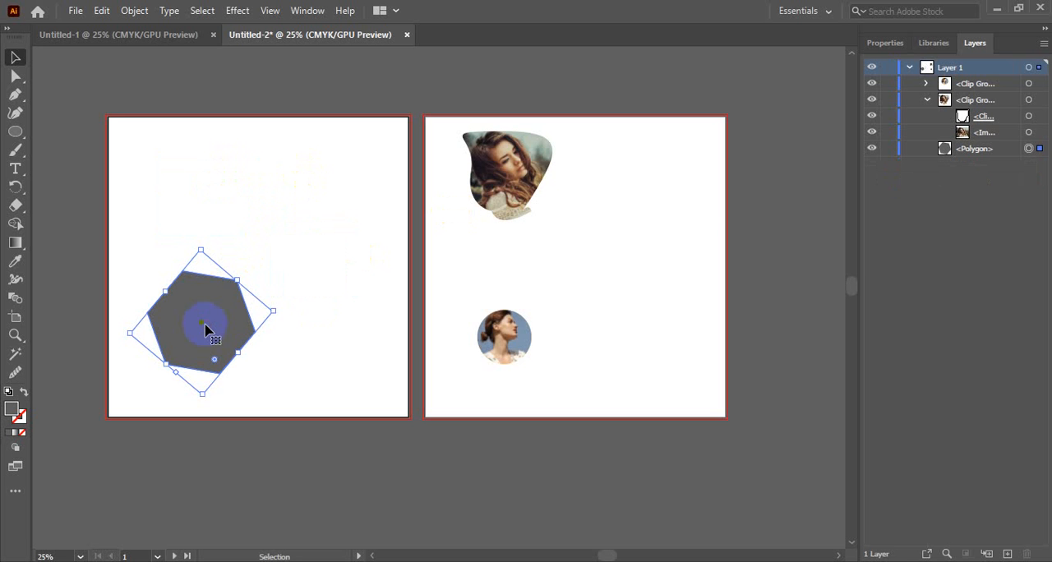
{"action": "key", "text": "Delete"}
Try a five-sided polygon with a 64.299 mm radius on the first artboard and delete it.
{"action": "left_click_drag", "start_coordinate": [15, 132], "coordinate": [71, 171]}
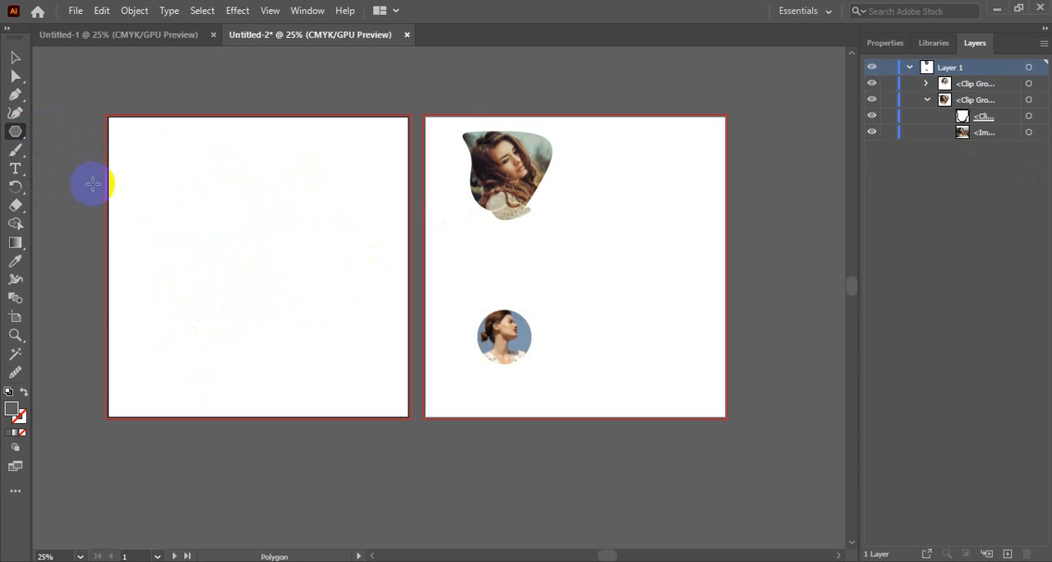
{"action": "left_click", "coordinate": [151, 167]}
{"action": "double_click", "coordinate": [515, 284]}
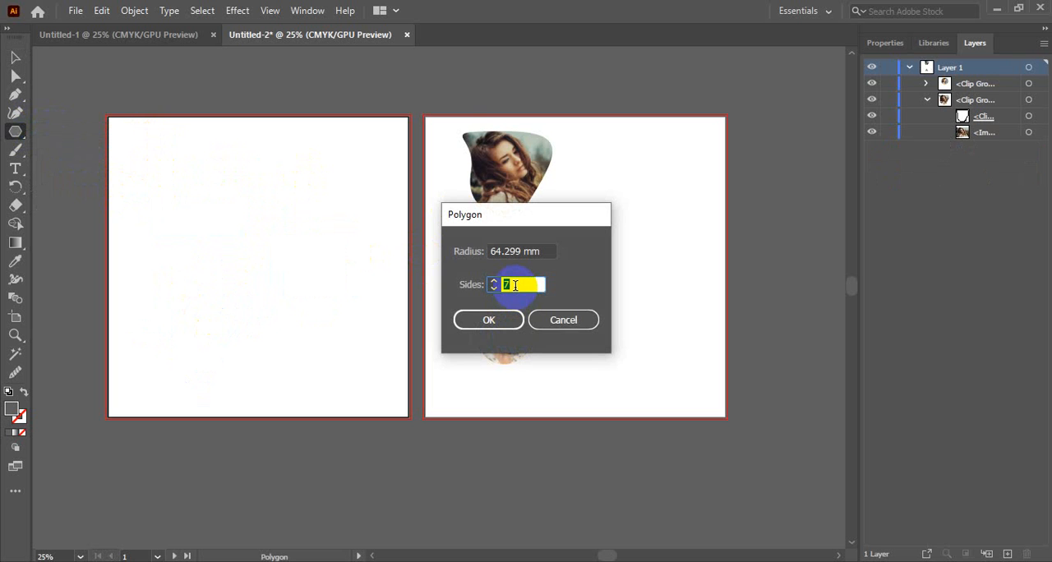
{"action": "type", "text": "5"}
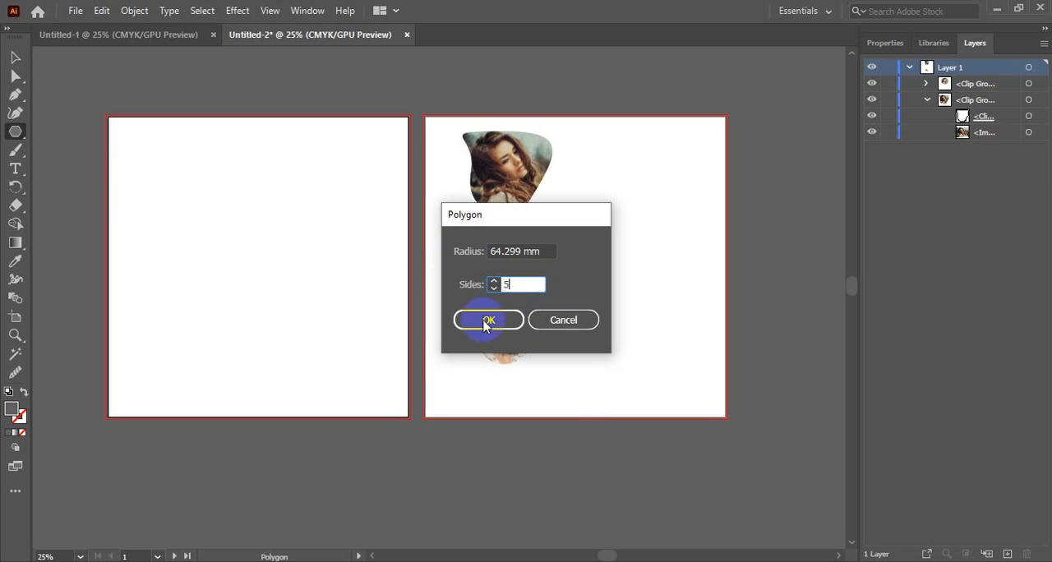
{"action": "left_click", "coordinate": [485, 320]}
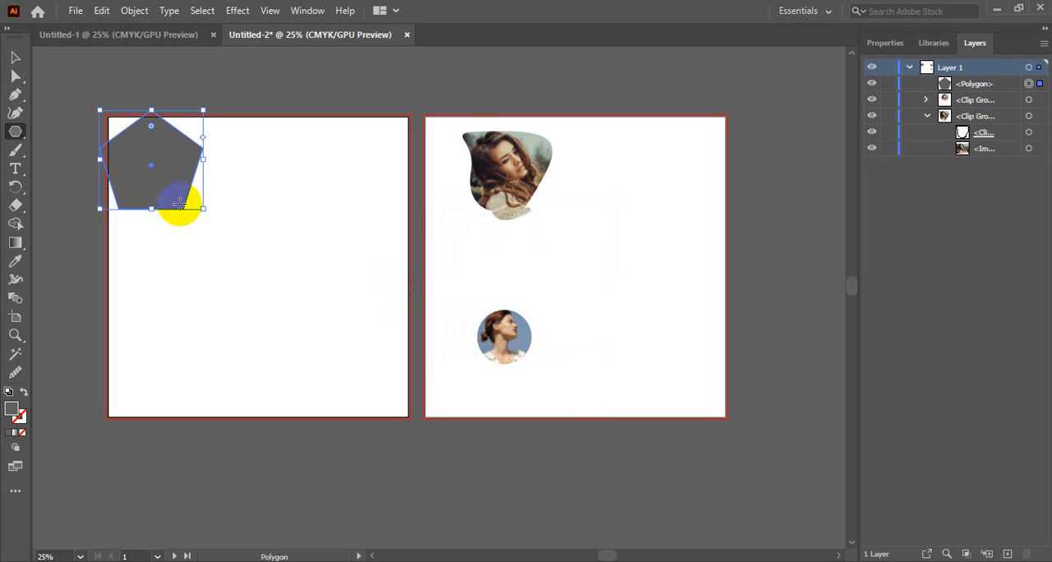
{"action": "key", "text": "ctrl"}
{"action": "key", "text": "Delete"}
Create a six-sided polygon with a 64.299 mm radius and scale it down into the first artboard's upper-left corner.
{"action": "left_click", "coordinate": [180, 203]}
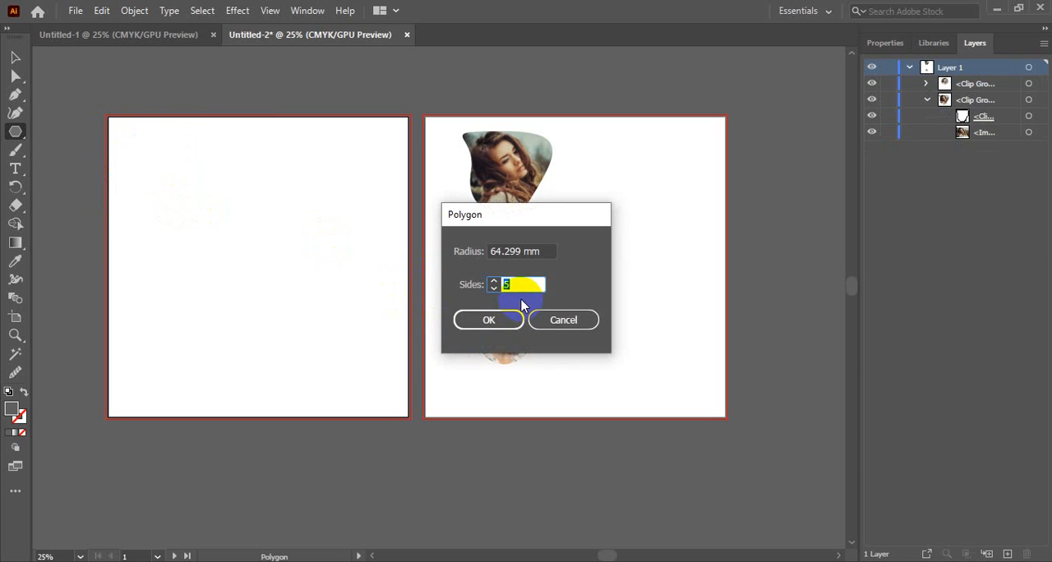
{"action": "type", "text": "6"}
{"action": "left_click", "coordinate": [488, 319]}
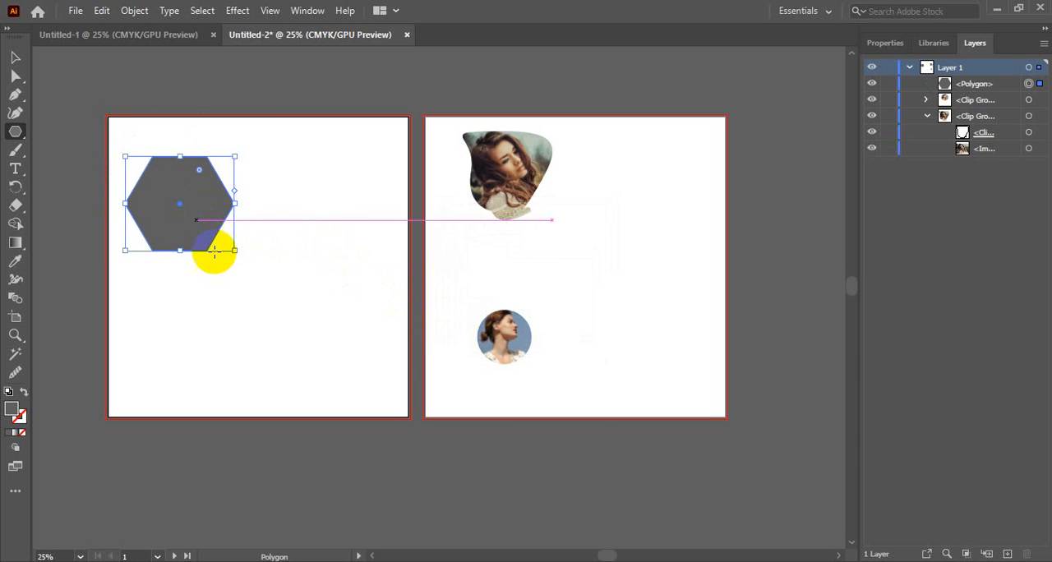
{"action": "left_click_drag", "start_coordinate": [234, 249], "coordinate": [140, 176]}
Copy the small hexagon straight down and repeat the duplication to form a column of seven hexagons.
{"action": "key", "text": "v"}
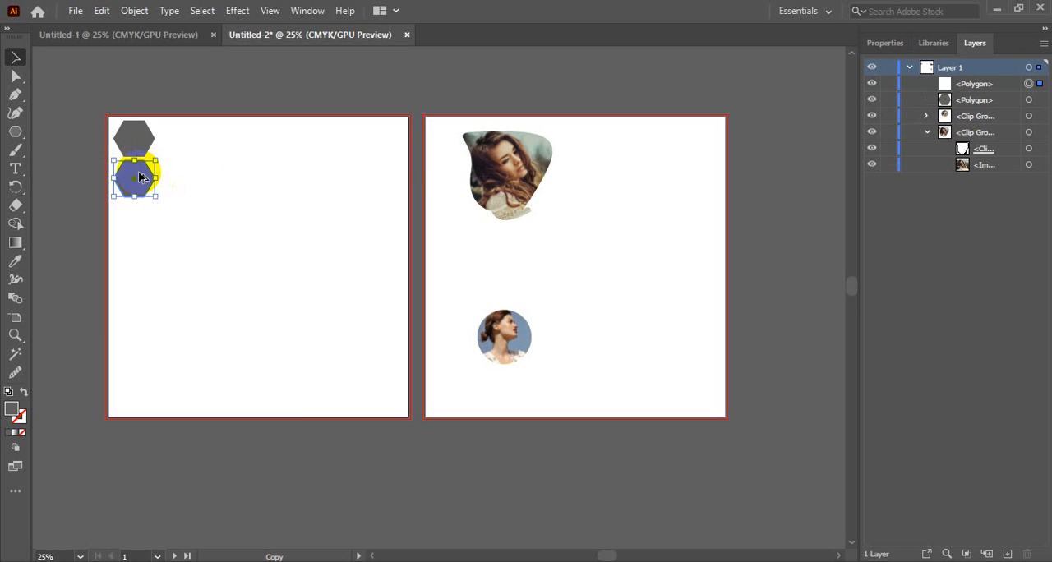
{"action": "key", "text": "ctrl+d"}
{"action": "key", "text": "ctrl+d"}
{"action": "key", "text": "ctrl+d"}
{"action": "key", "text": "ctrl+d"}
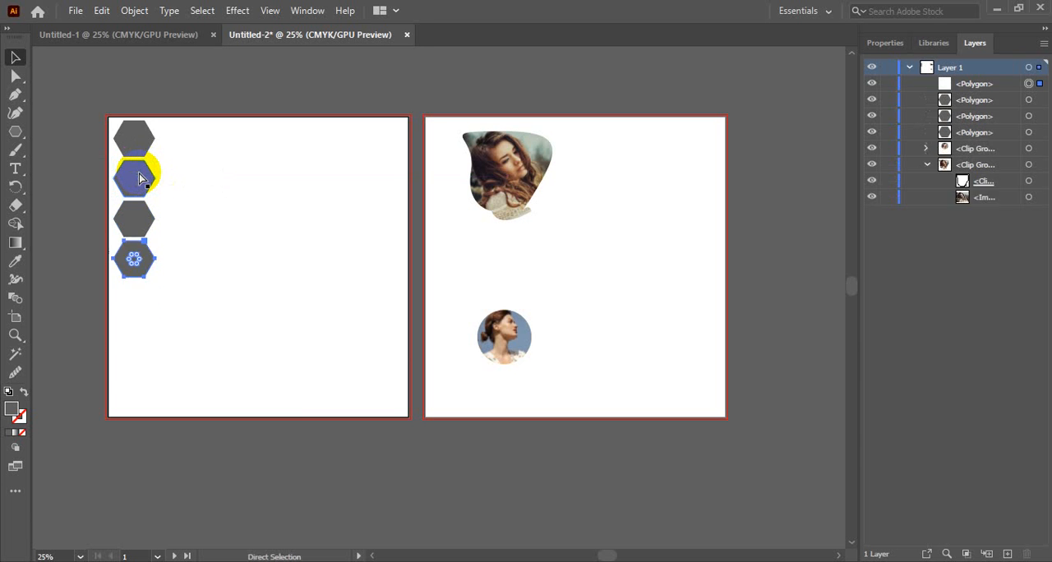
{"action": "key", "text": "ctrl+d"}
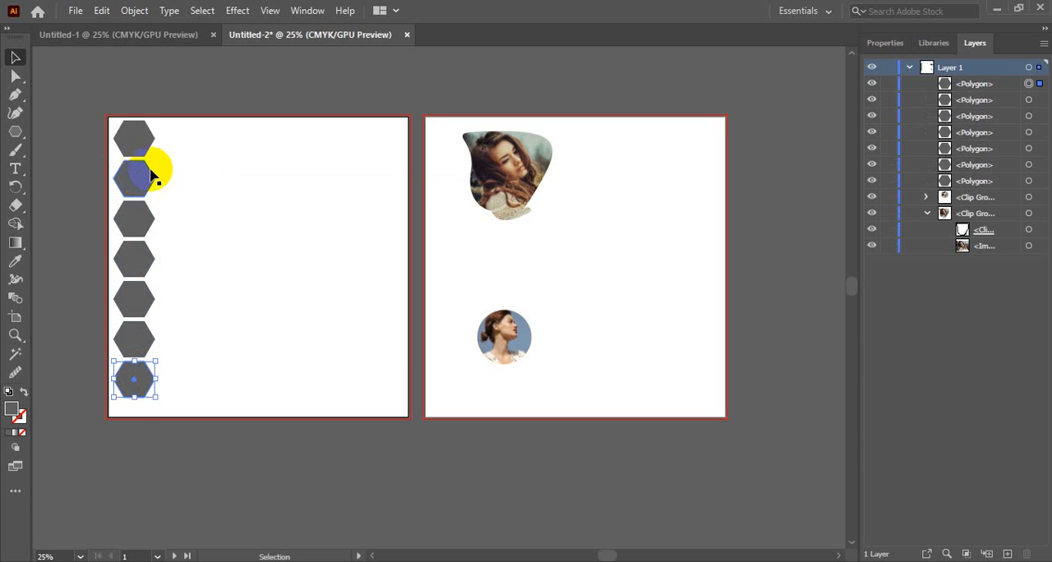
Select the whole hexagon column and place a copy beside it, shifted down half a hexagon so the two columns interlock.
{"action": "left_click", "coordinate": [191, 162]}
{"action": "left_click_drag", "start_coordinate": [159, 131], "coordinate": [124, 398]}
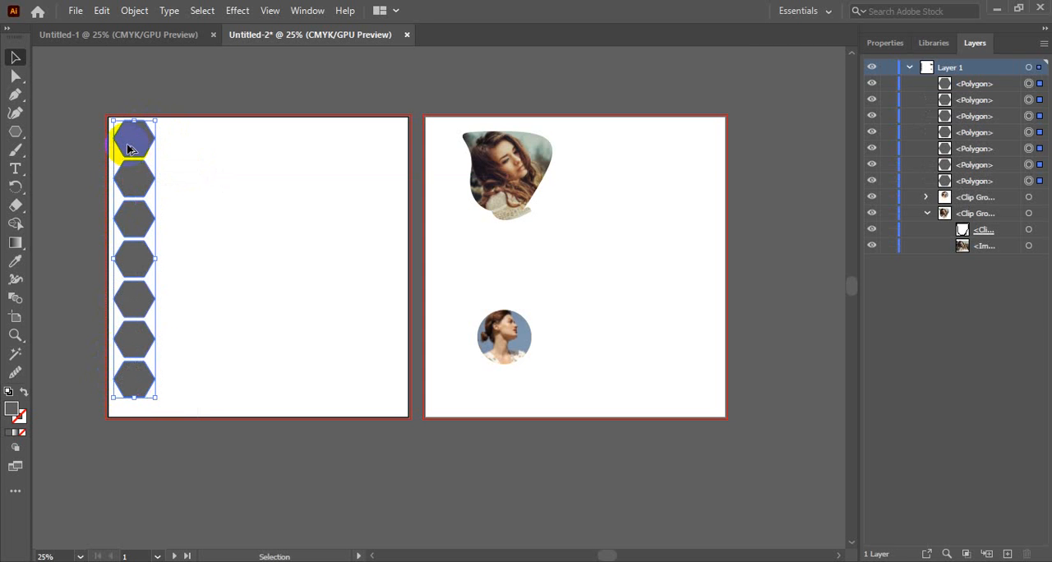
{"action": "left_click_drag", "start_coordinate": [125, 154], "coordinate": [165, 168]}
Copy both hexagon columns sideways and repeat the duplication twice to fill the first artboard with a honeycomb of eight columns.
{"action": "left_click_drag", "start_coordinate": [112, 100], "coordinate": [201, 434]}
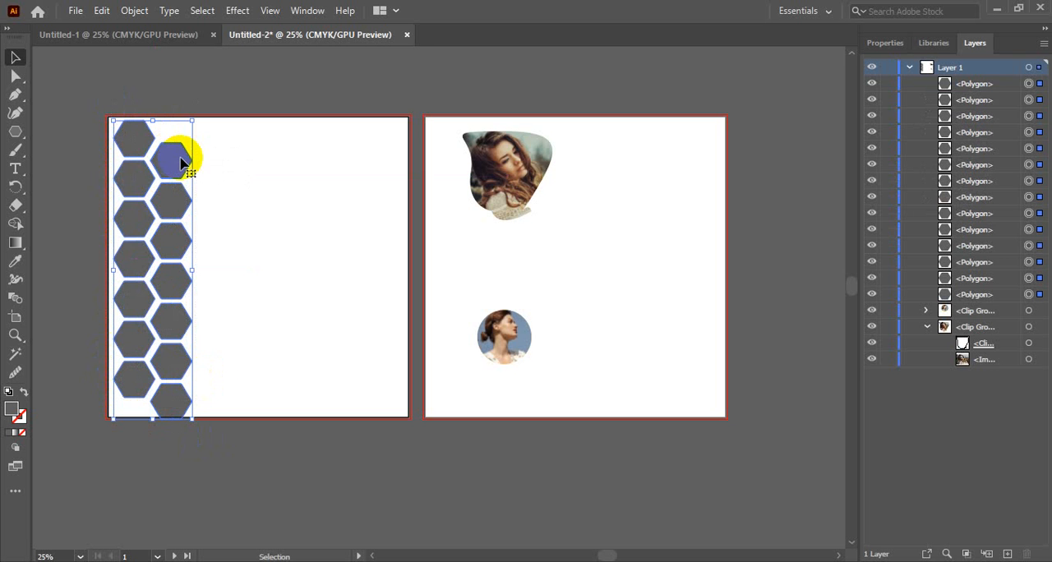
{"action": "left_click_drag", "start_coordinate": [180, 162], "coordinate": [250, 163]}
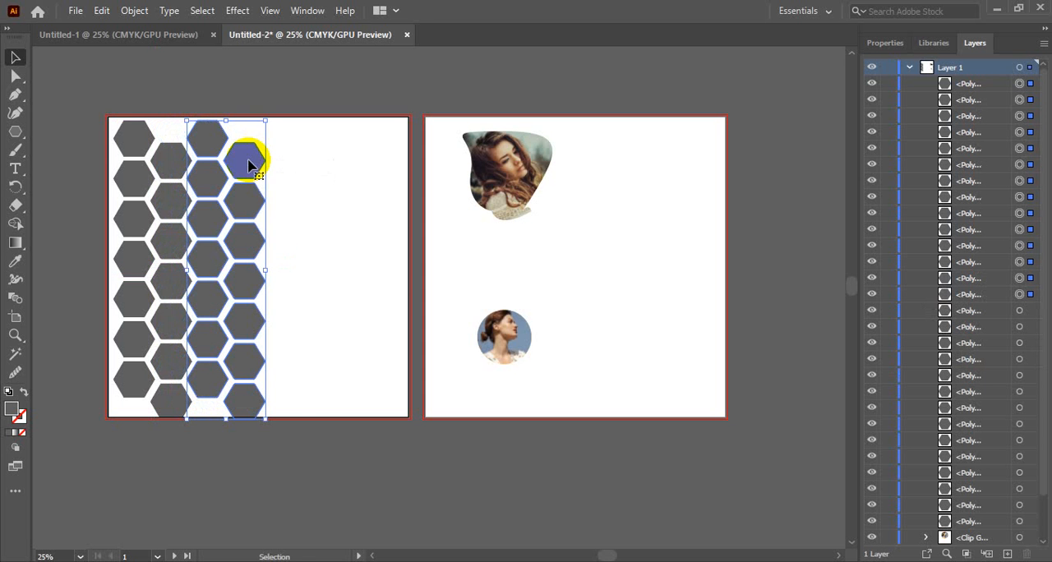
{"action": "key", "text": "ctrl+d"}
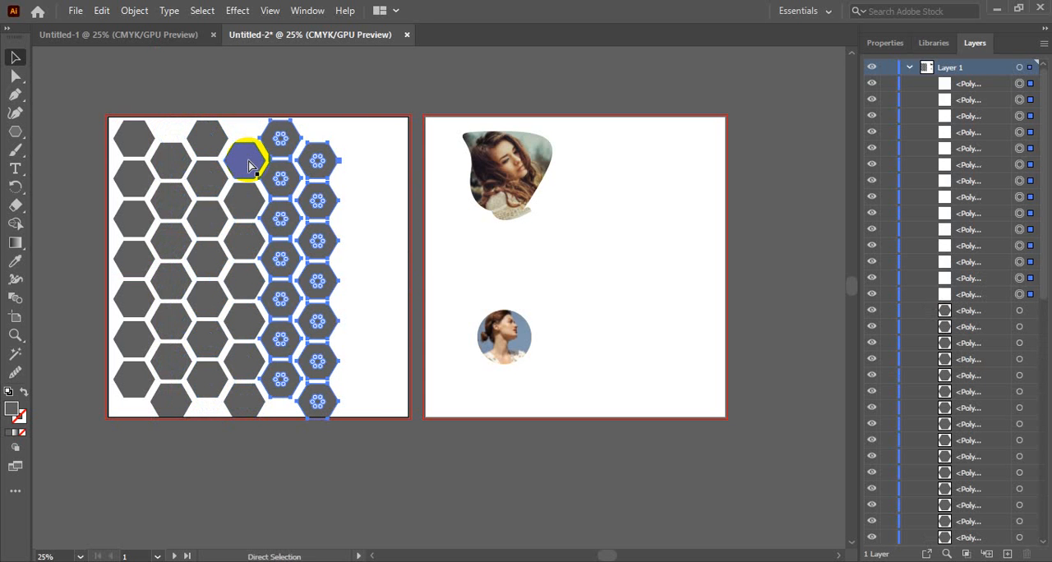
{"action": "key", "text": "ctrl+d"}
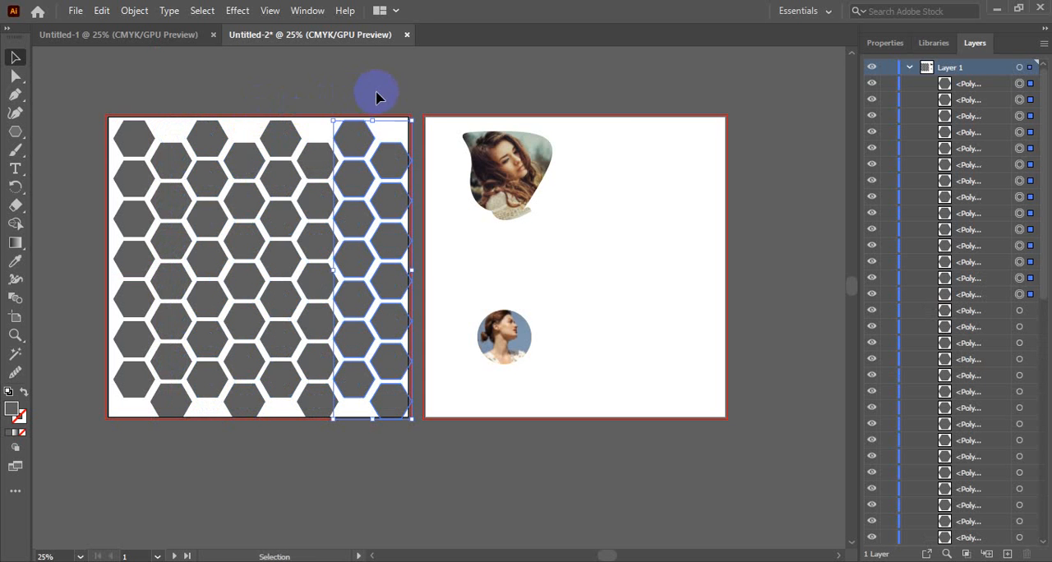
{"action": "left_click", "coordinate": [377, 97]}
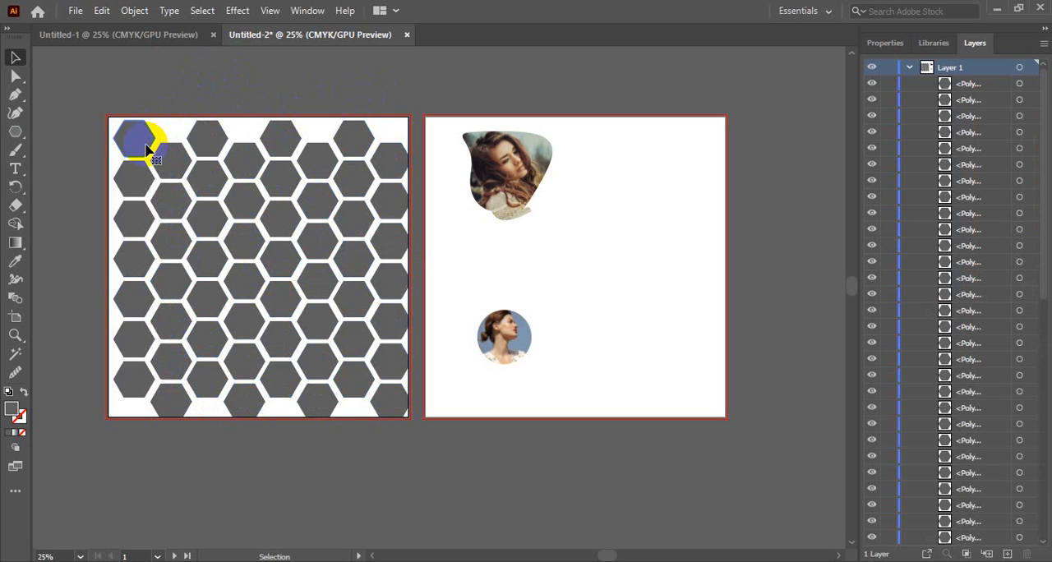
Fill the first hexagon in the honeycomb's upper-left corner with a dark teal colour using the Color Picker.
{"action": "left_click", "coordinate": [216, 136]}
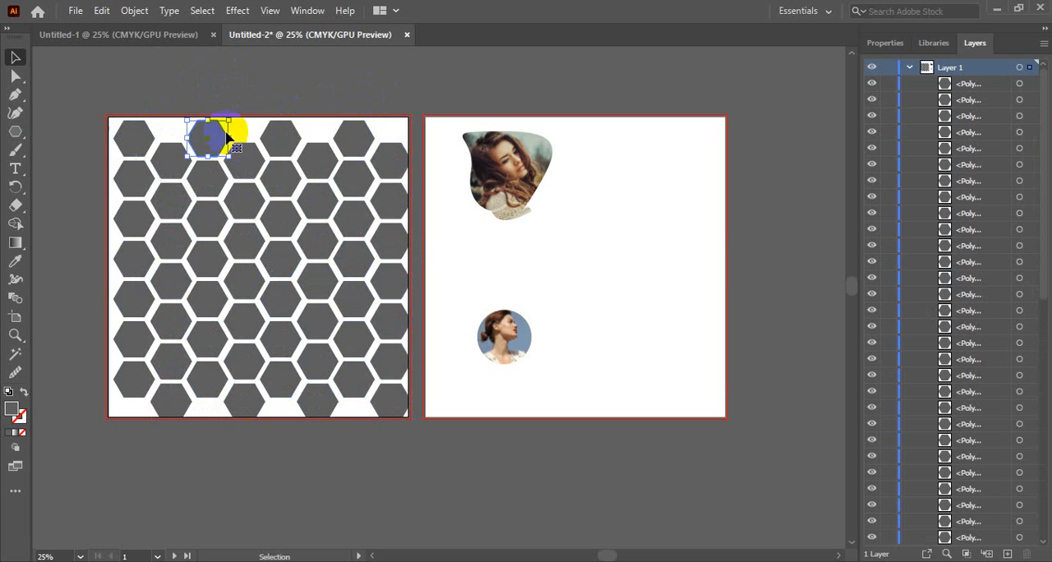
{"action": "left_click", "coordinate": [276, 143]}
{"action": "left_click", "coordinate": [357, 142]}
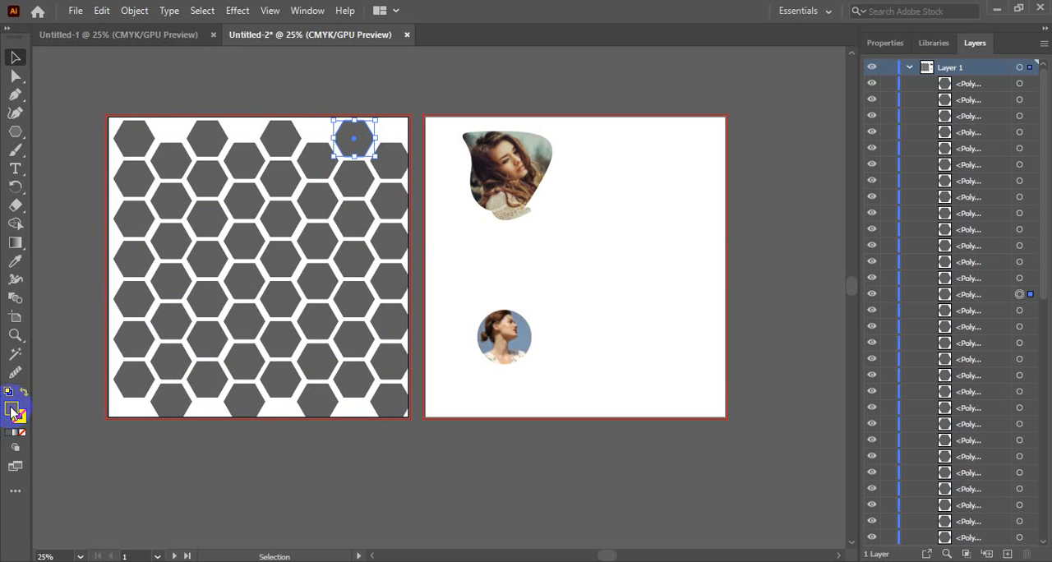
{"action": "left_click", "coordinate": [138, 150]}
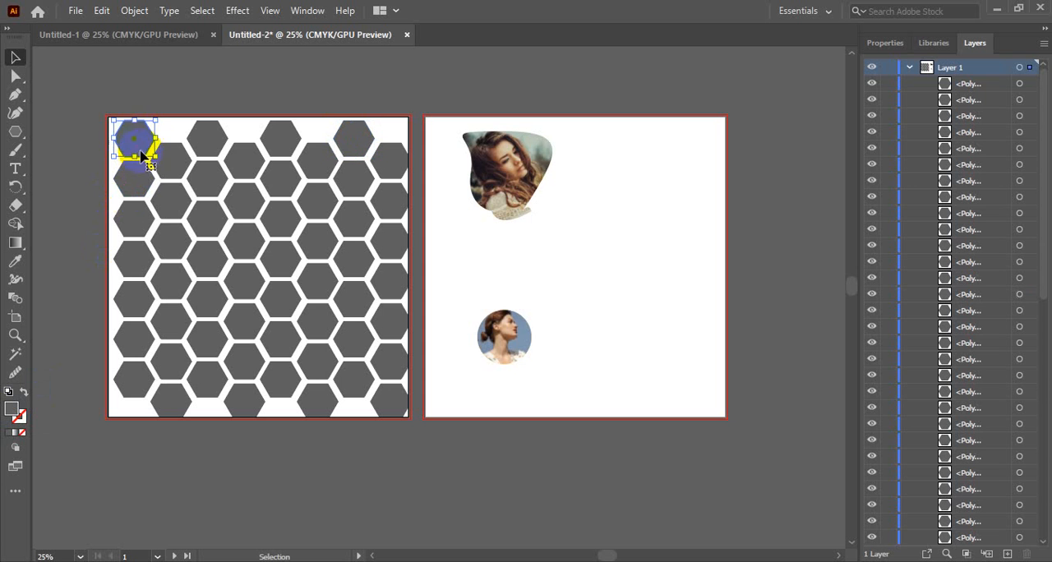
{"action": "mouse_move", "coordinate": [141, 154]}
{"action": "left_mouse_down"}
{"action": "mouse_move", "coordinate": [143, 108]}
{"action": "mouse_move", "coordinate": [143, 150]}
{"action": "left_mouse_up"}
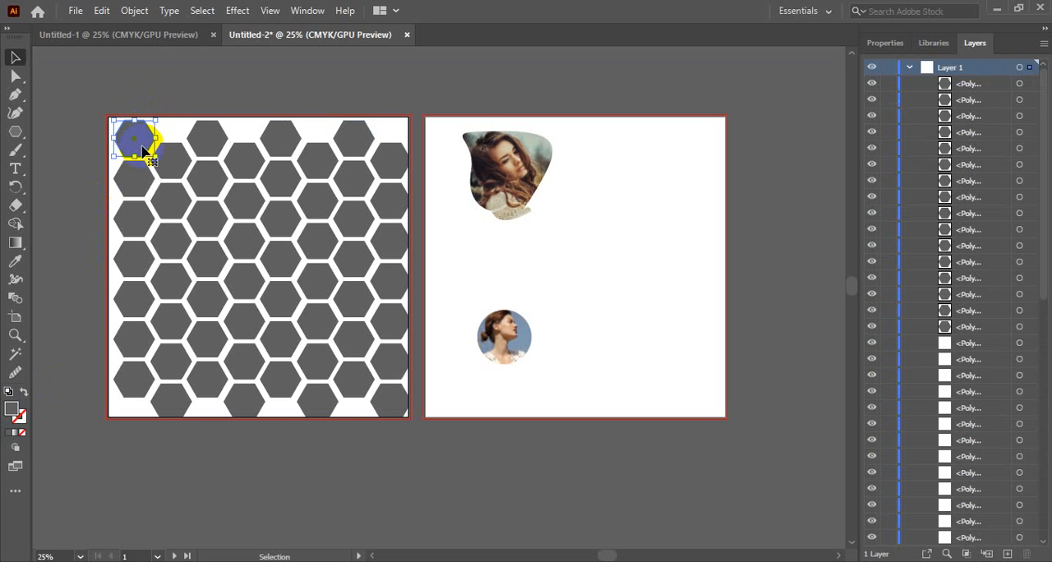
{"action": "double_click", "coordinate": [13, 413]}
{"action": "mouse_move", "coordinate": [358, 241]}
{"action": "left_mouse_down"}
{"action": "mouse_move", "coordinate": [364, 235]}
{"action": "mouse_move", "coordinate": [416, 280]}
{"action": "mouse_move", "coordinate": [501, 266]}
{"action": "left_mouse_up"}
{"action": "left_click", "coordinate": [688, 190]}
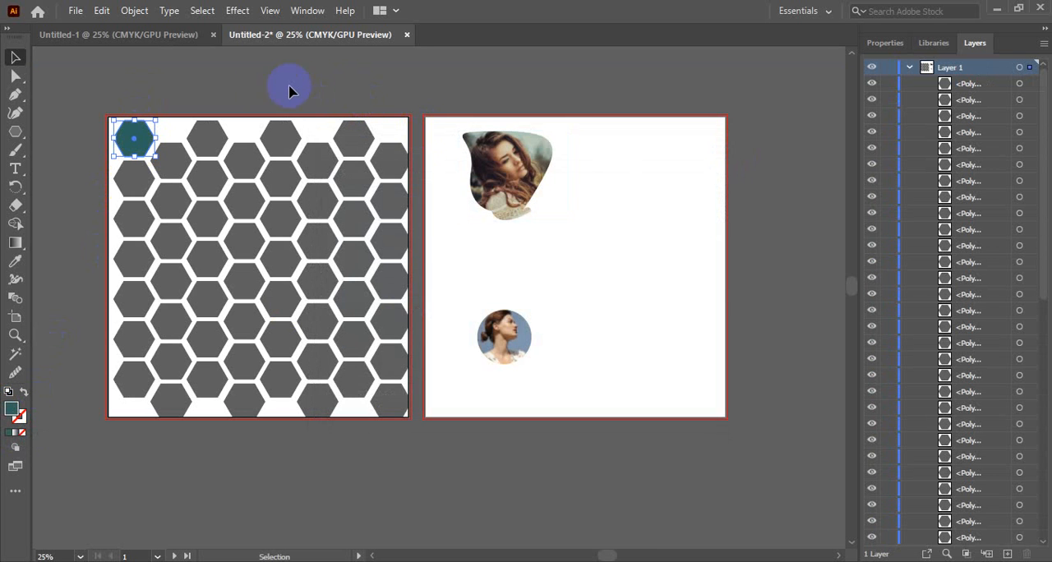
{"action": "left_click", "coordinate": [237, 84]}
Fill the top hexagon of the second column with the bright blue swatch.
{"action": "left_click", "coordinate": [131, 142]}
{"action": "left_click", "coordinate": [171, 167]}
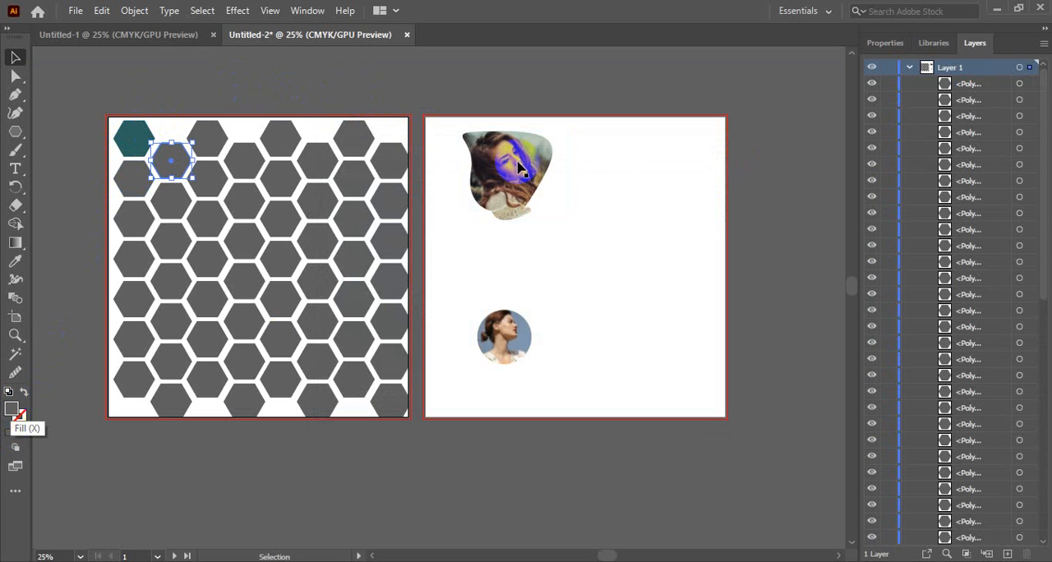
{"action": "left_click", "coordinate": [884, 45]}
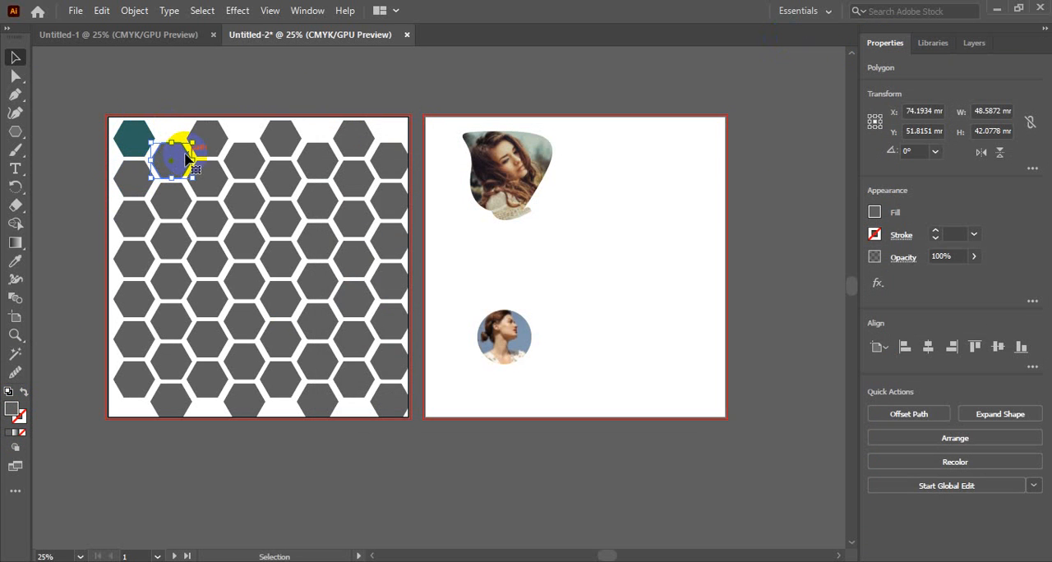
{"action": "left_click", "coordinate": [875, 213]}
{"action": "left_click", "coordinate": [773, 267]}
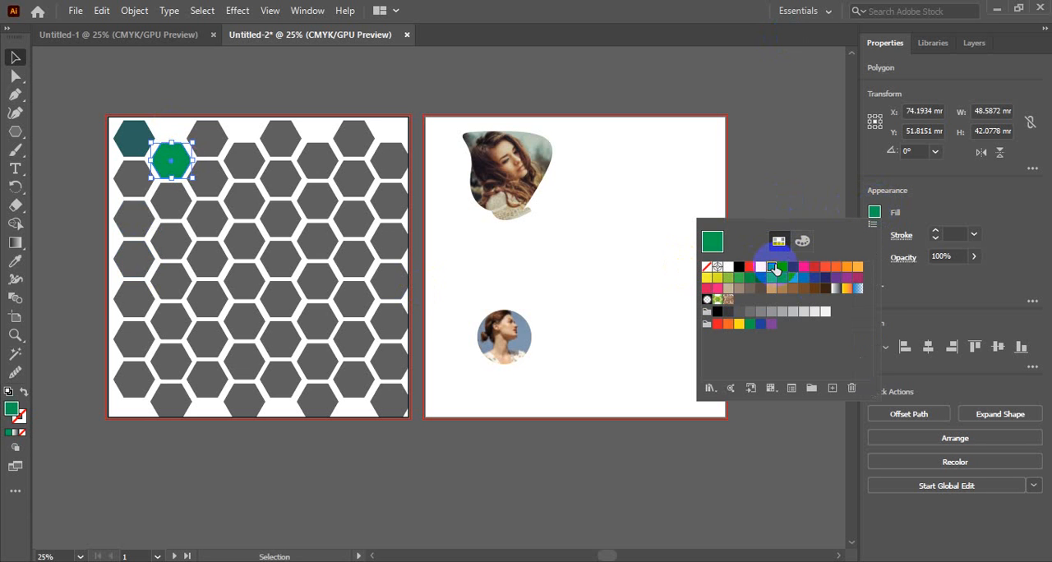
{"action": "left_click", "coordinate": [776, 268]}
{"action": "left_click", "coordinate": [863, 220]}
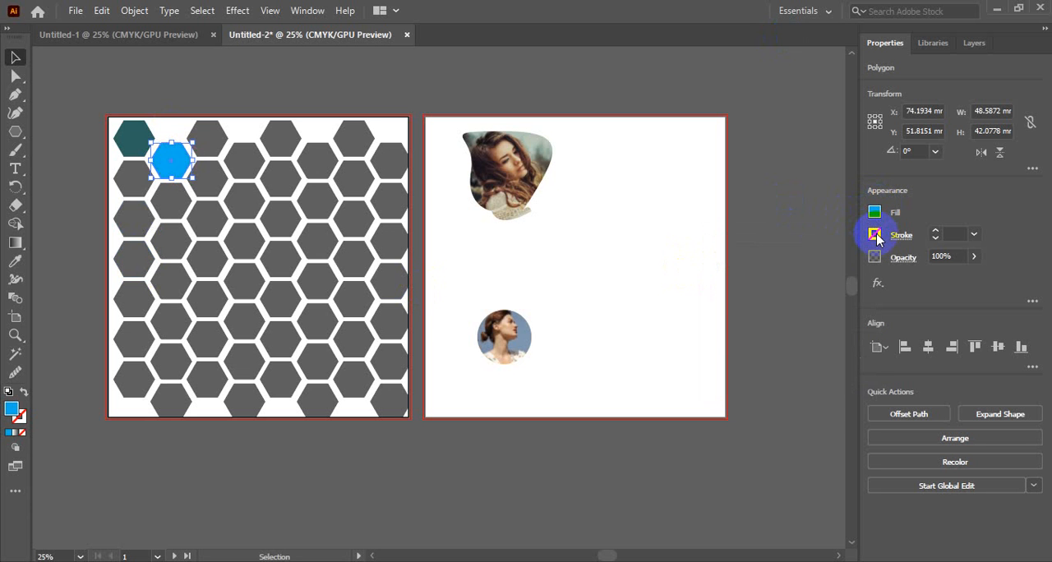
Give the bright blue hexagon a 1 pt dark blue stroke and deselect it.
{"action": "left_click", "coordinate": [876, 235]}
{"action": "left_click", "coordinate": [791, 291]}
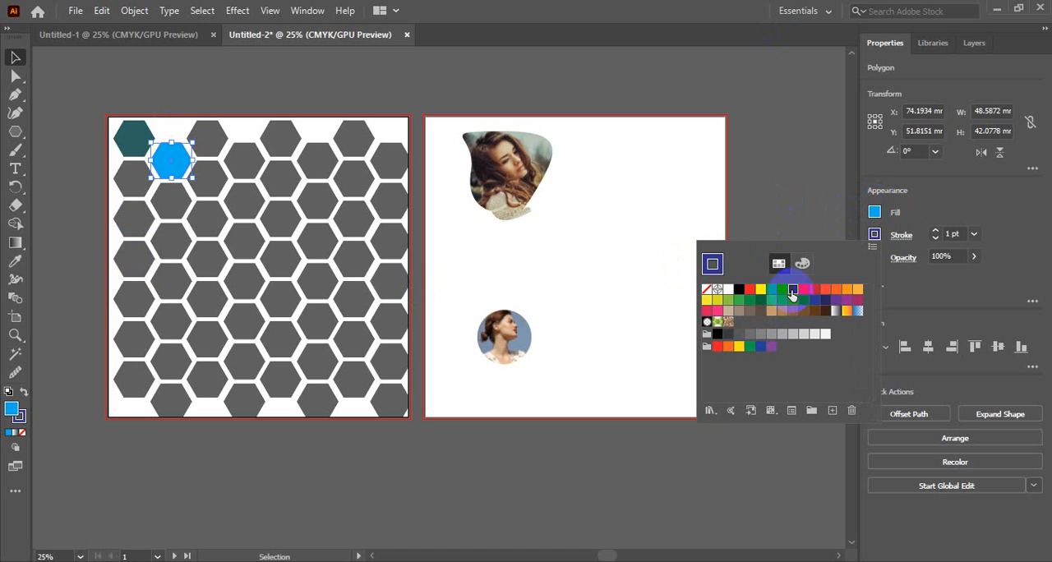
{"action": "left_click", "coordinate": [756, 160]}
{"action": "left_click", "coordinate": [393, 84]}
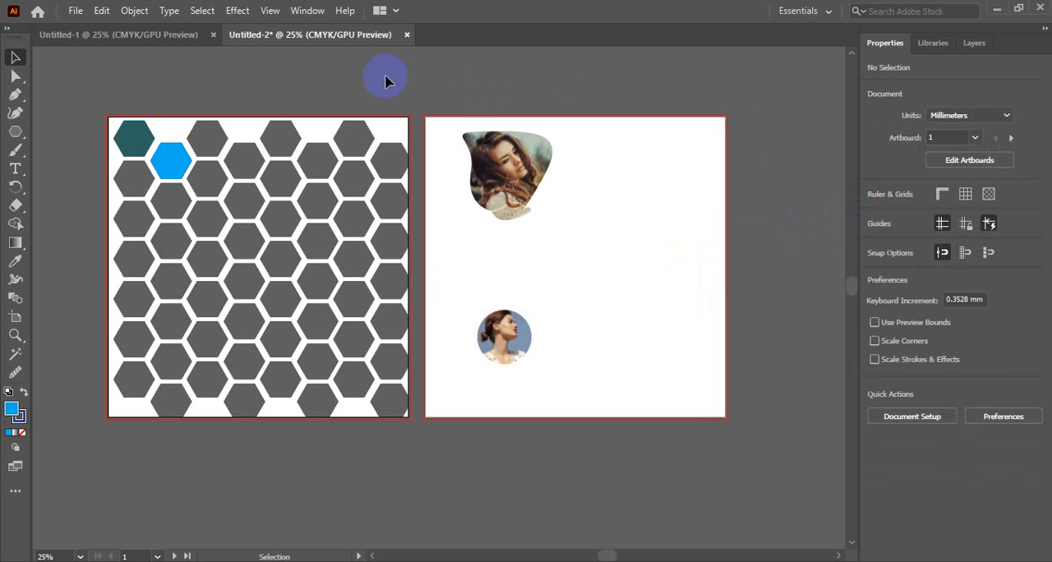
{"action": "left_click", "coordinate": [315, 286]}
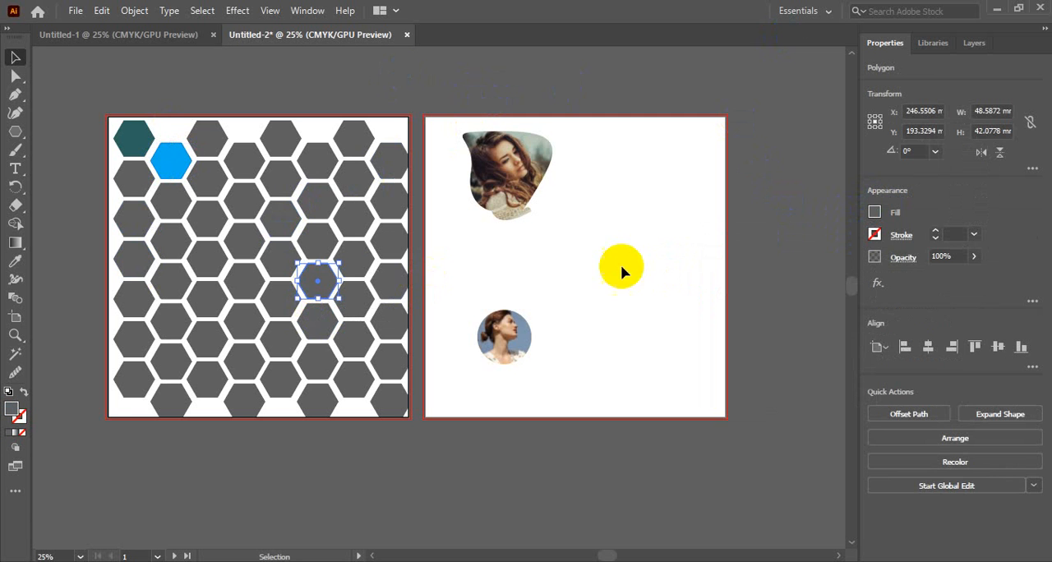
{"action": "left_click", "coordinate": [581, 263]}
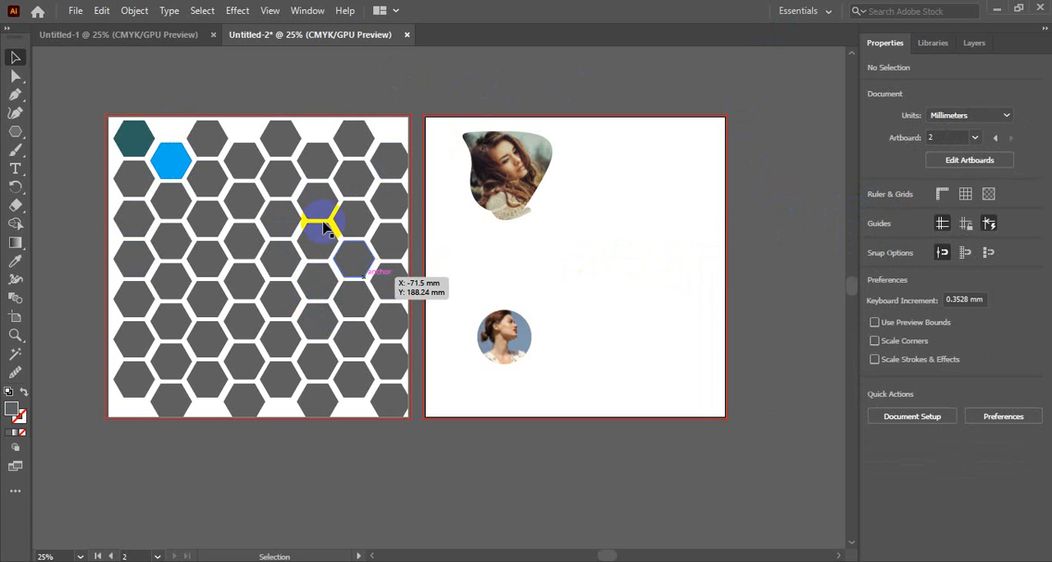
{"action": "left_click", "coordinate": [504, 333]}
{"action": "left_click", "coordinate": [499, 187]}
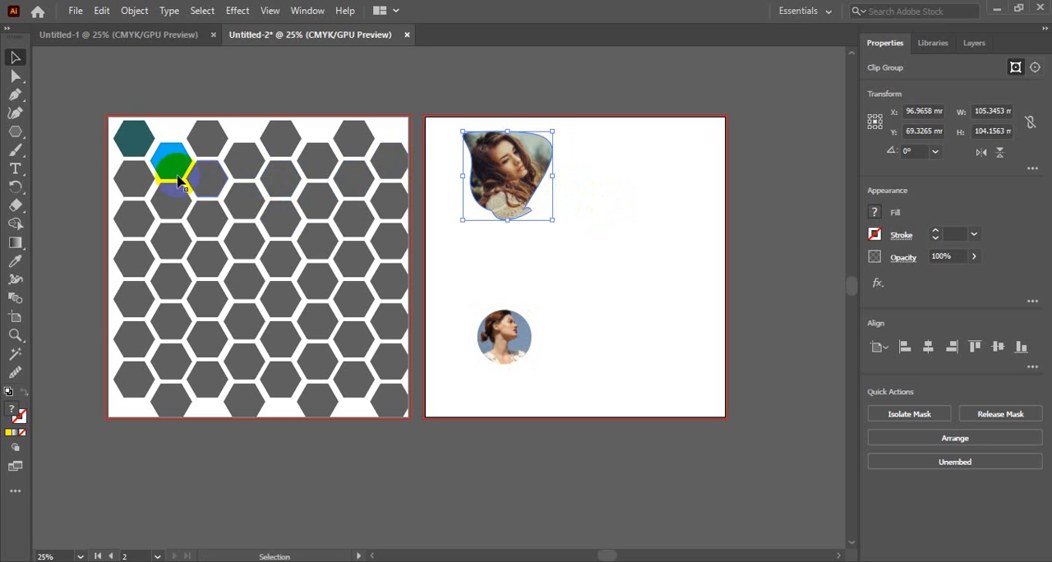
{"action": "left_click", "coordinate": [275, 178]}
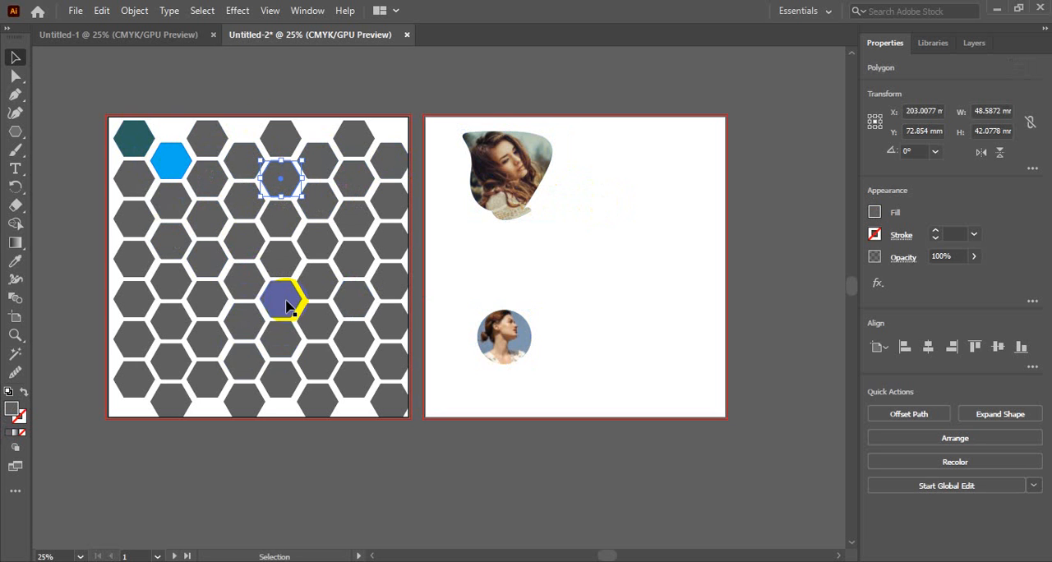
{"action": "left_click", "coordinate": [246, 100]}
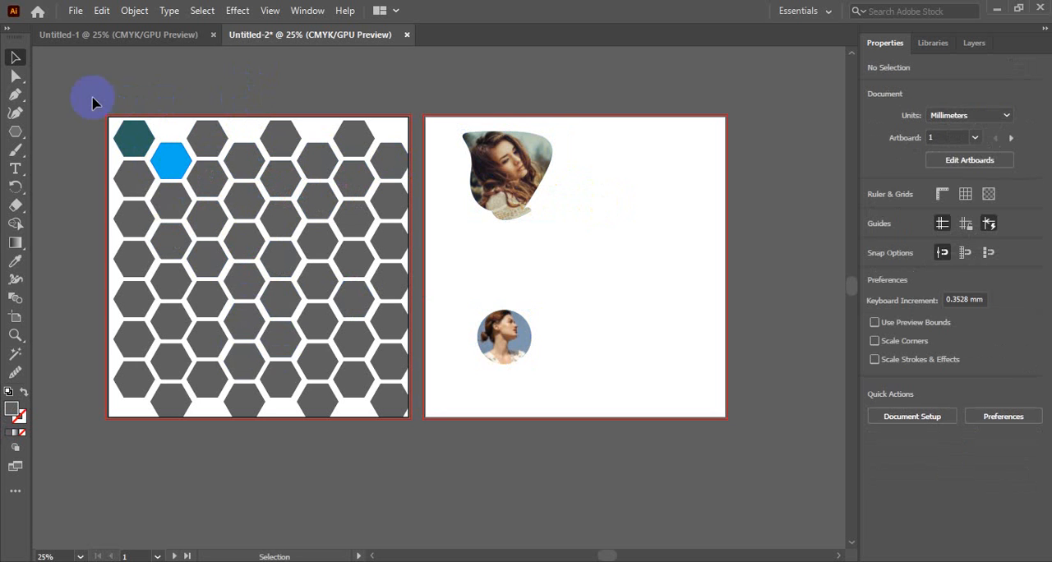
{"action": "left_click_drag", "start_coordinate": [93, 94], "coordinate": [419, 430]}
{"action": "left_click_drag", "start_coordinate": [92, 85], "coordinate": [420, 439]}
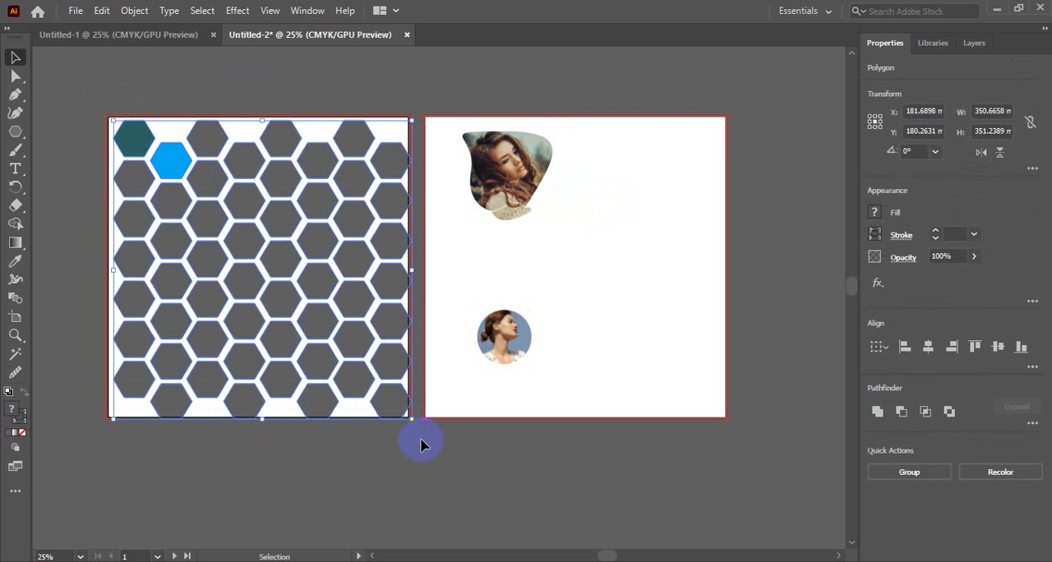
{"action": "left_click", "coordinate": [420, 79]}
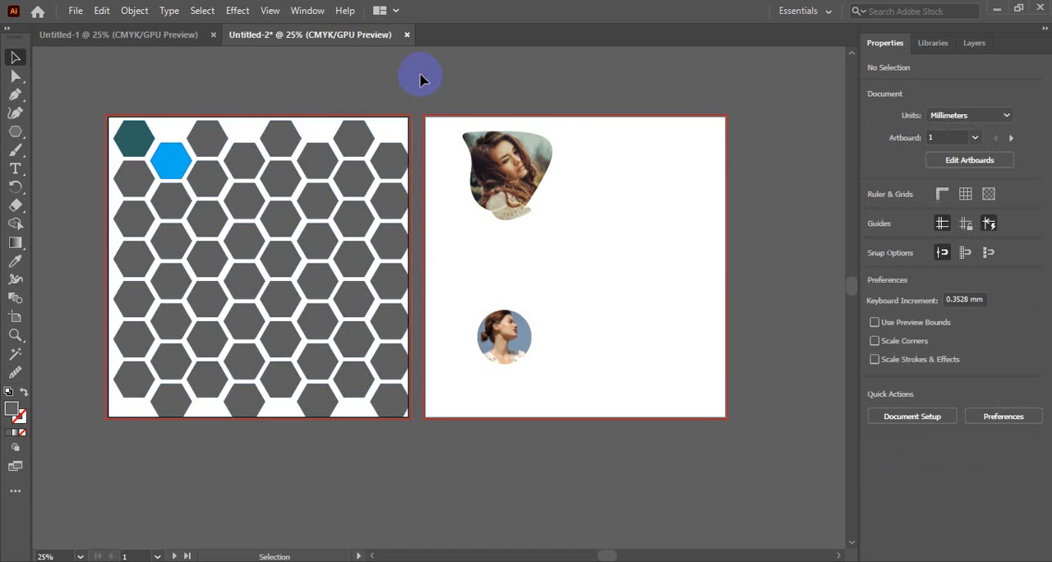
Move the circular masked portrait up beside the irregularly shaped portrait on the second artboard and deselect it.
{"action": "left_click_drag", "start_coordinate": [505, 337], "coordinate": [628, 161]}
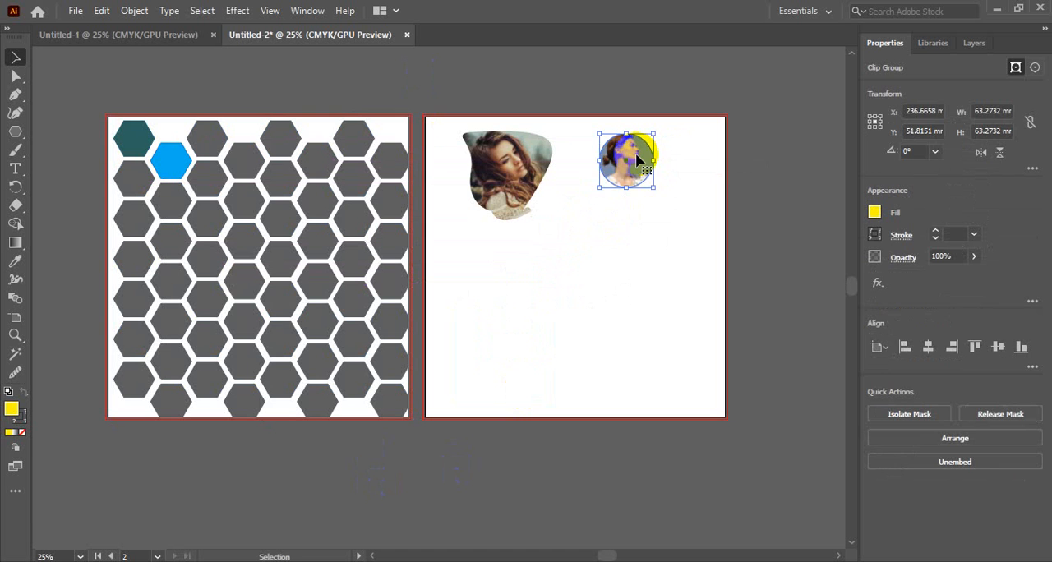
{"action": "left_click", "coordinate": [658, 240]}
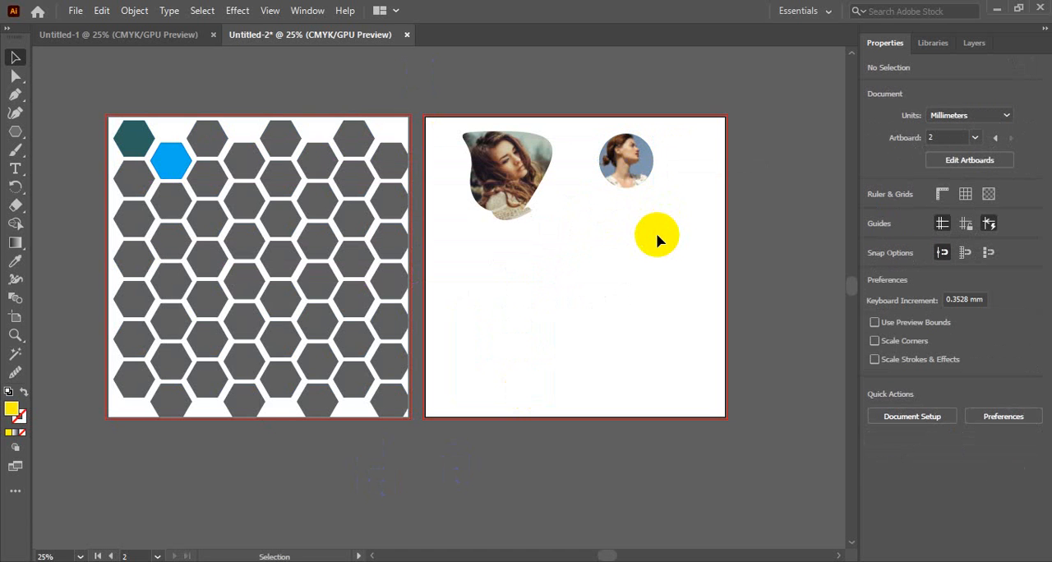